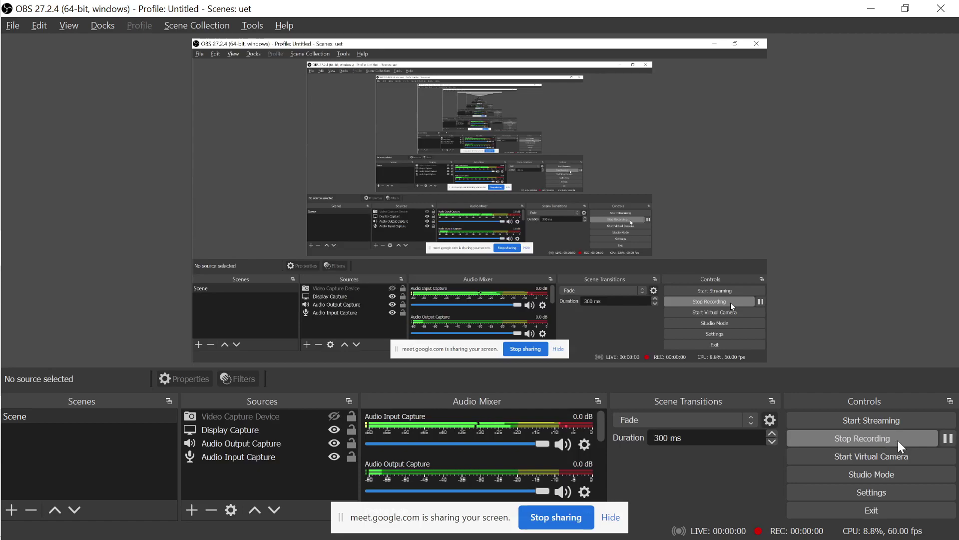
Minimize OBS to reveal Google Meet and bring up the window switcher
click(872, 8)
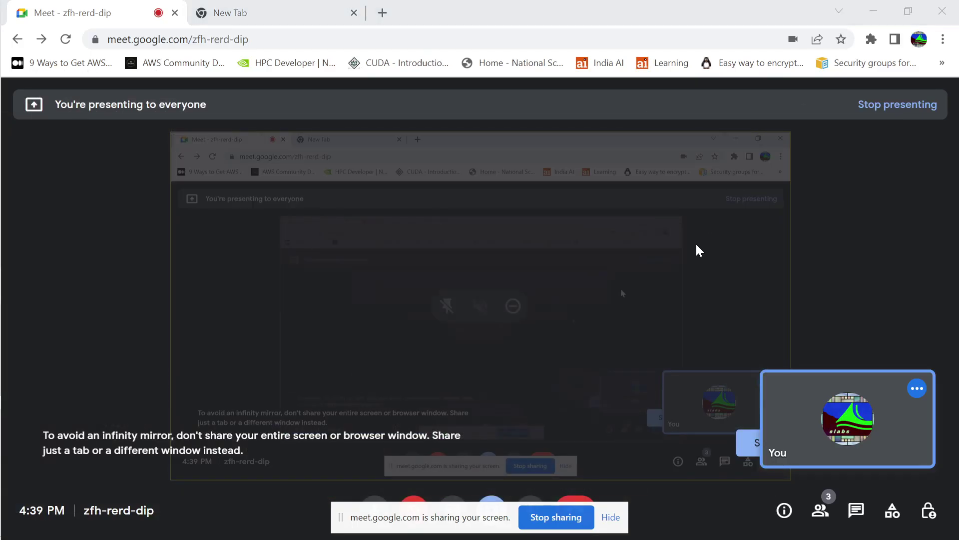
key(alt+Tab)
key(alt+Tab)
key(alt+Tab)
key(alt+Tab)
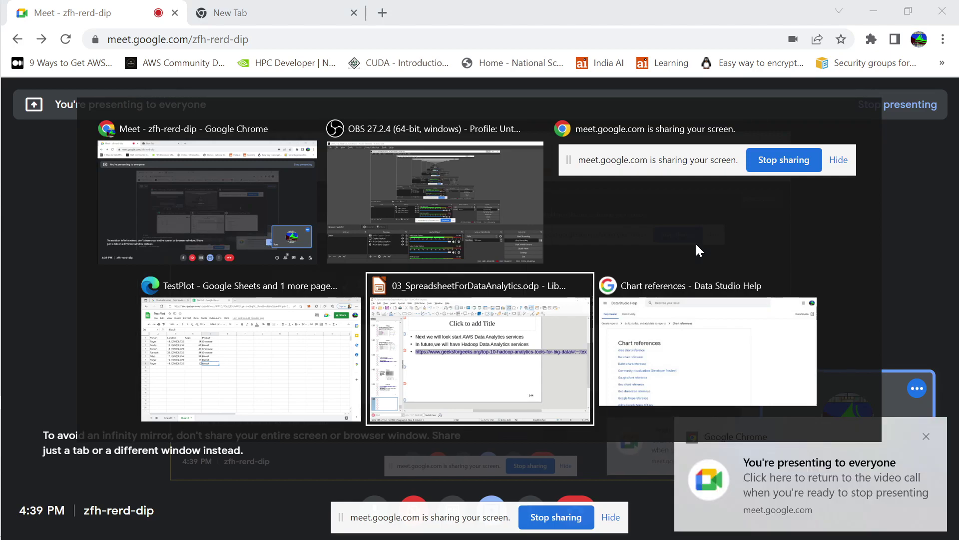
Step back through the Impress deck past the Subtotals slides to the Data operations slide
click(90, 151)
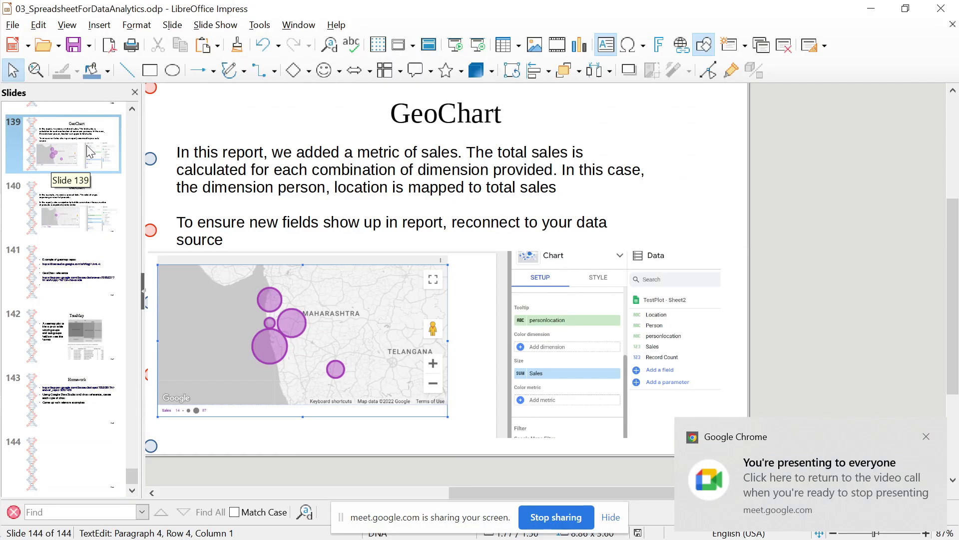
key(Up)
key(Up)
scroll(90, 151, up, 10)
scroll(90, 151, up, 5)
click(90, 151)
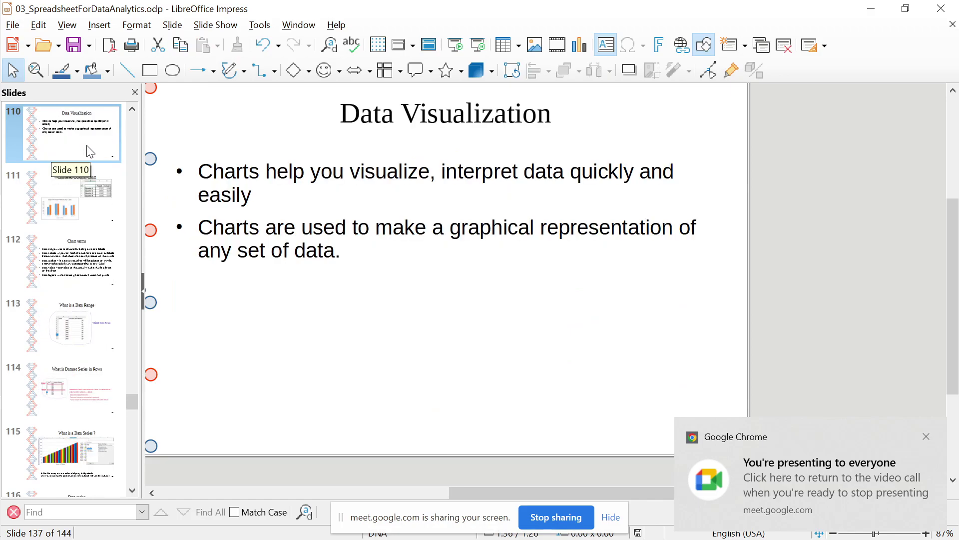
scroll(90, 151, up, 1)
click(90, 151)
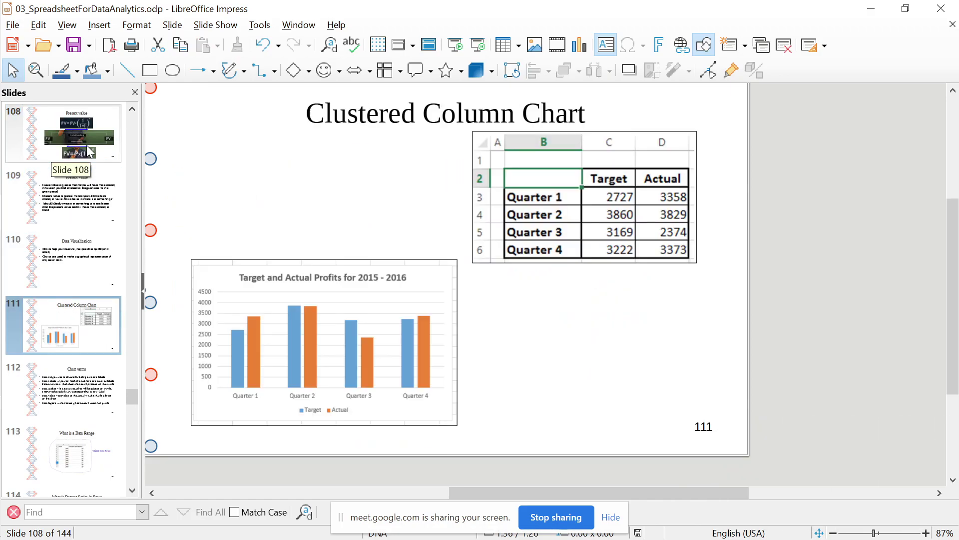
scroll(90, 151, up, 1)
click(90, 152)
scroll(90, 151, up, 3)
click(90, 152)
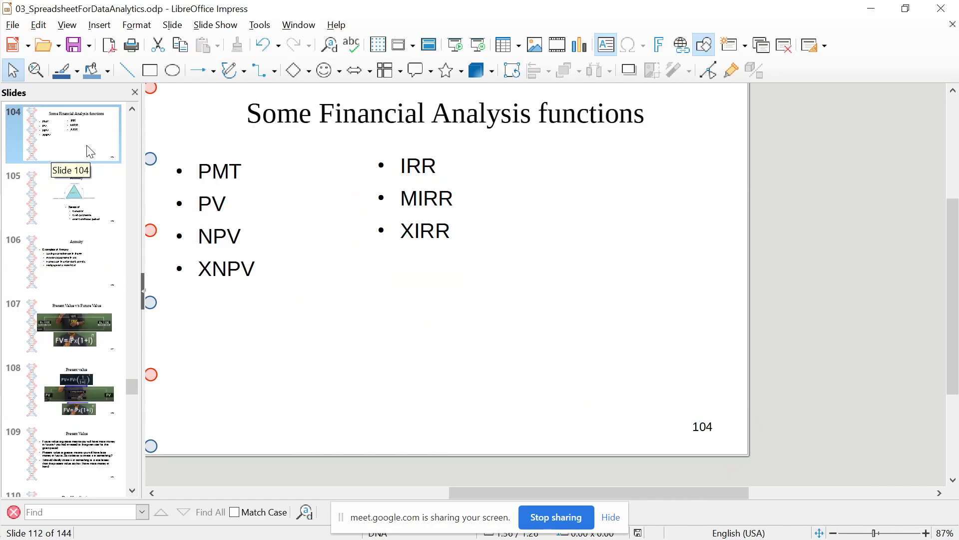
scroll(90, 151, up, 3)
click(90, 152)
scroll(90, 151, up, 3)
click(90, 151)
scroll(90, 152, up, 1)
click(90, 151)
scroll(90, 151, up, 2)
click(90, 151)
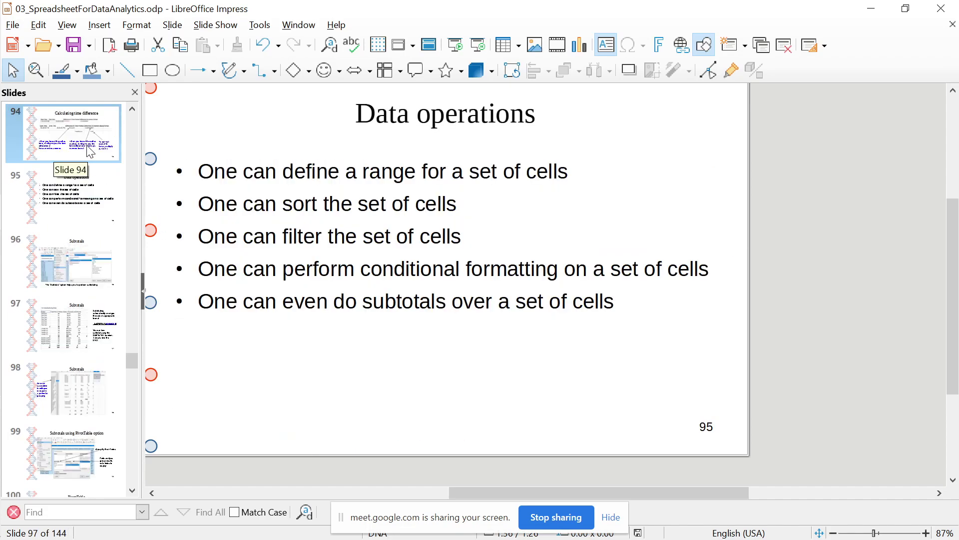
Launch LibreOffice Calc from Windows Search to get a blank Untitled 1 spreadsheet
scroll(90, 152, up, 1)
click(90, 151)
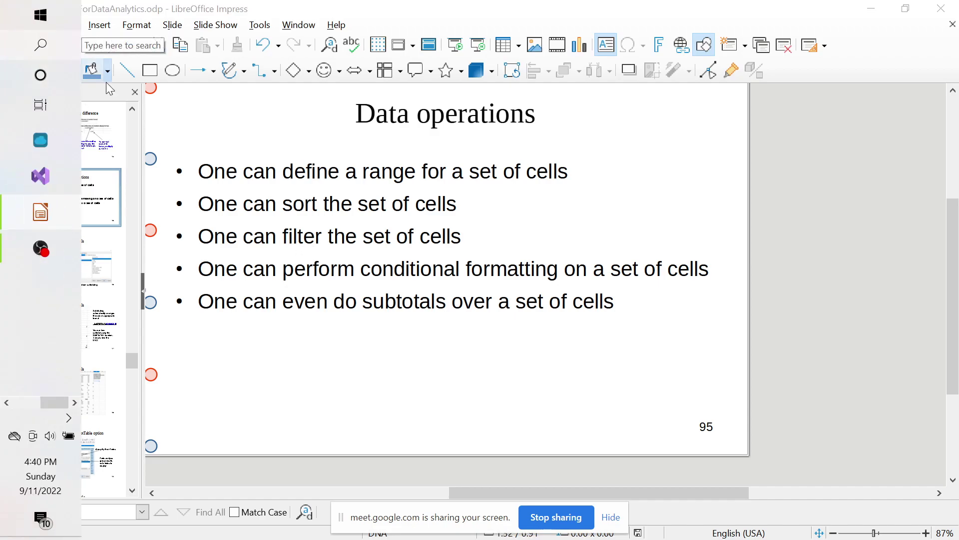
click(39, 46)
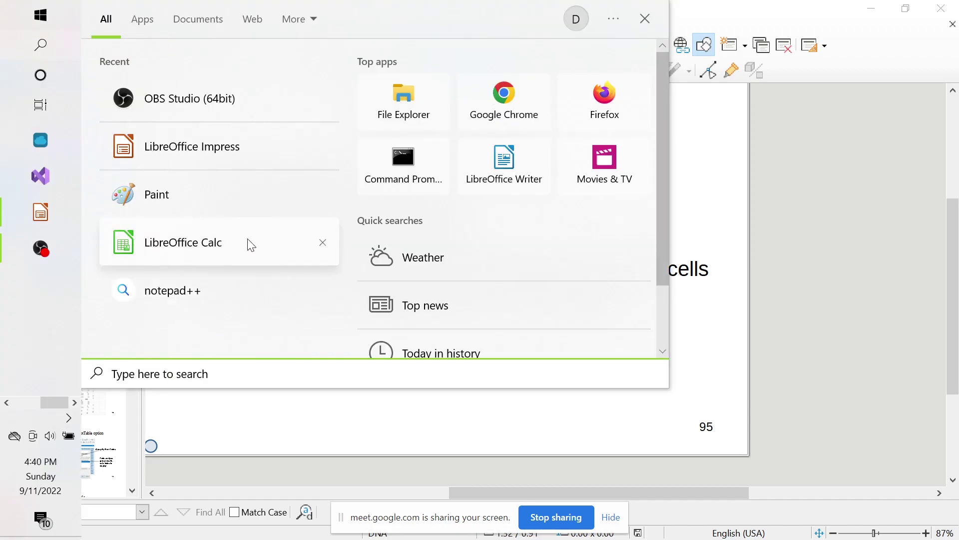
click(221, 251)
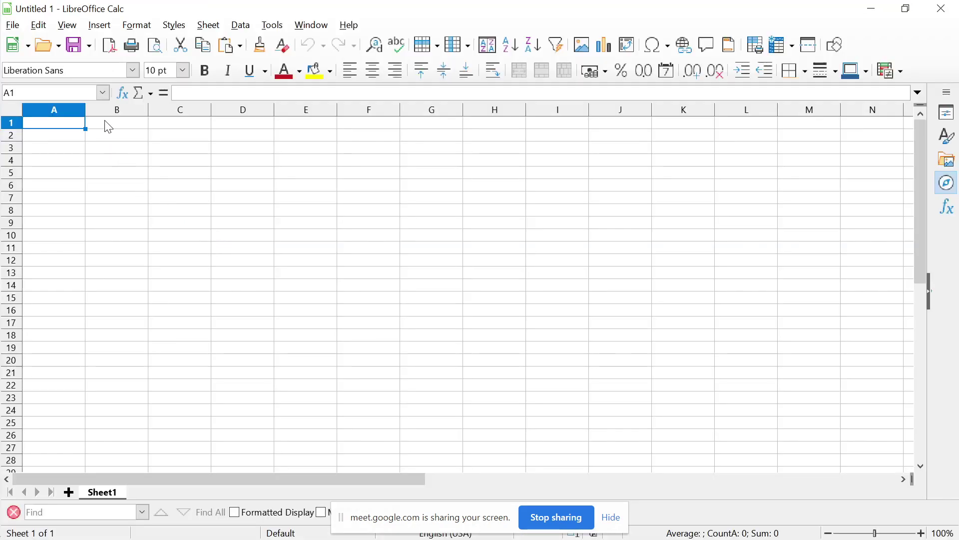
Open spreadsheetexamples.ods from Recent Documents, insert Sheet34, then return to Impress
click(12, 25)
mouse_move(38, 25)
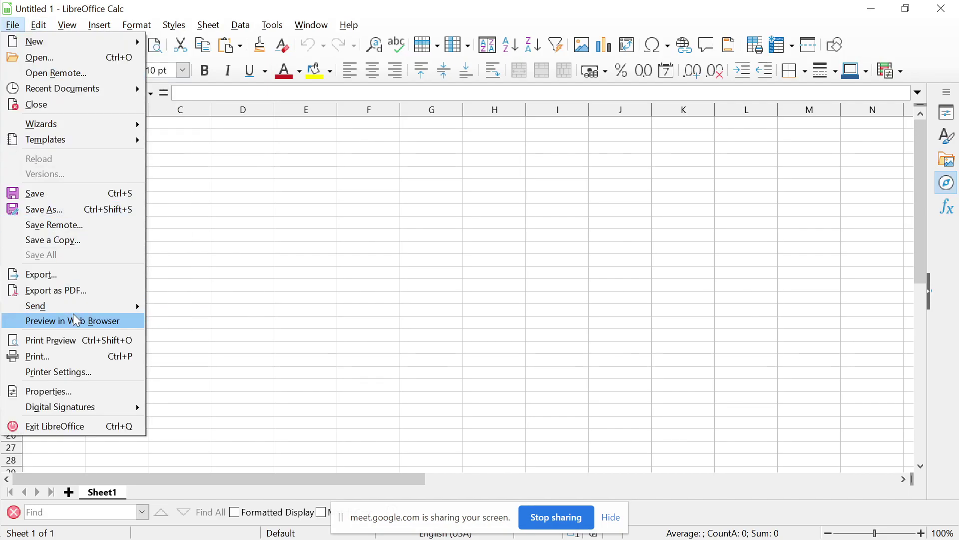
mouse_move(116, 89)
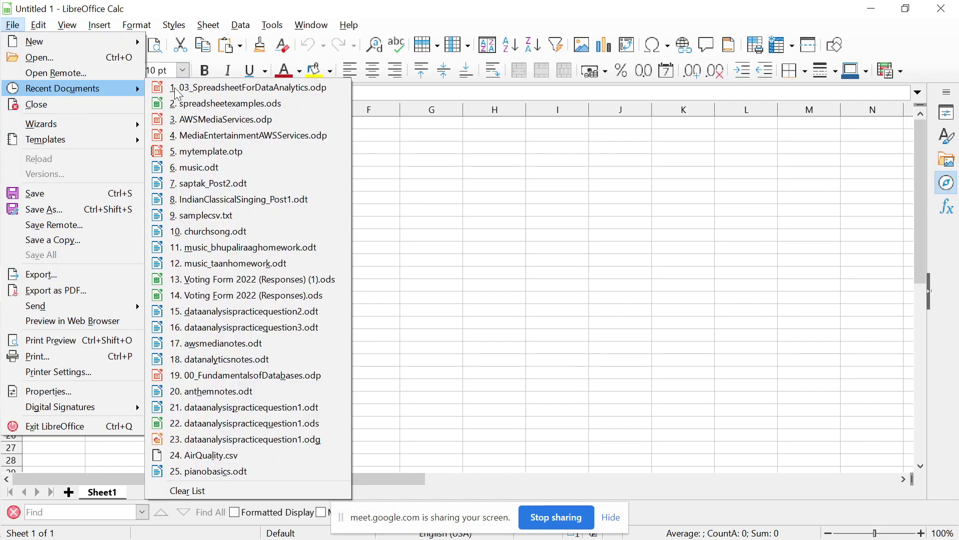
click(211, 103)
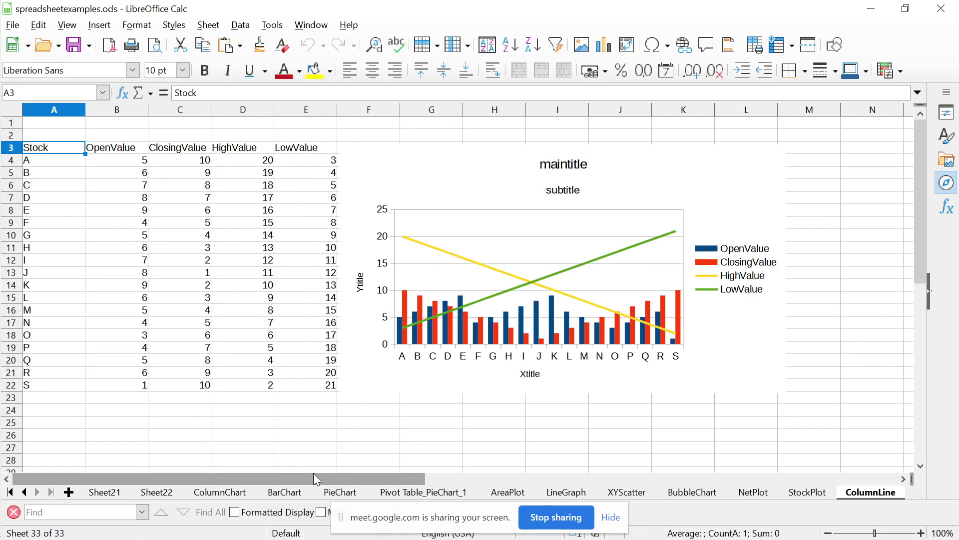
click(69, 492)
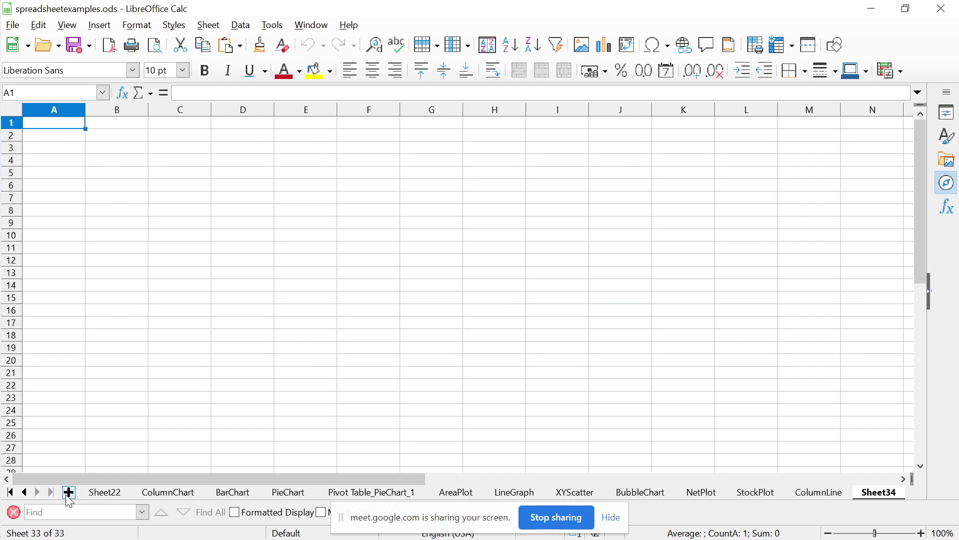
key(alt+Tab)
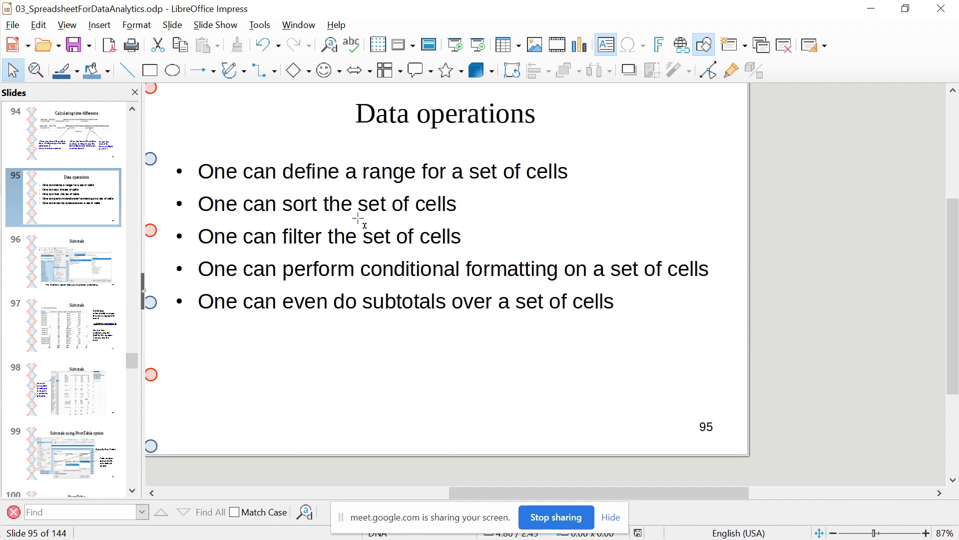
Present Subtotals slides 96 and 97, then return to the empty Sheet34 in Calc
click(86, 267)
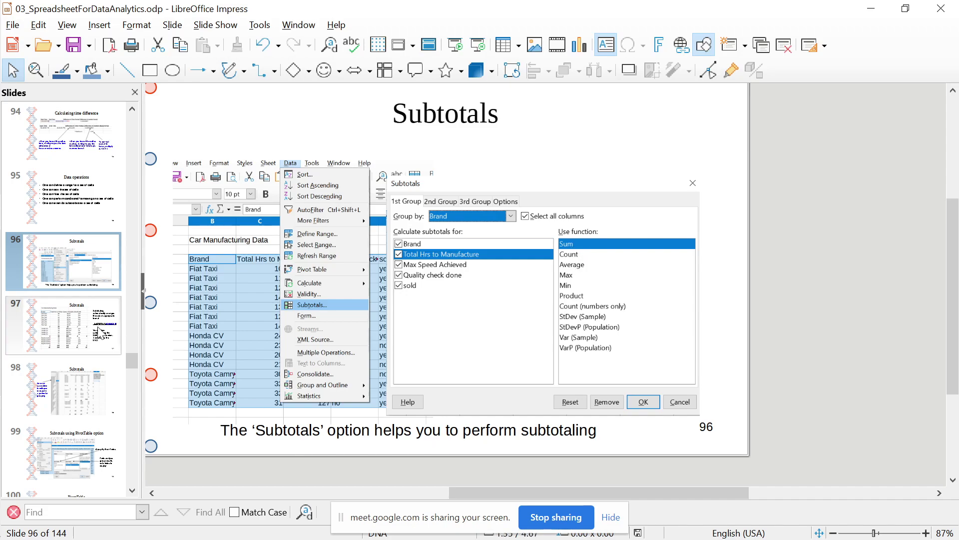
click(70, 345)
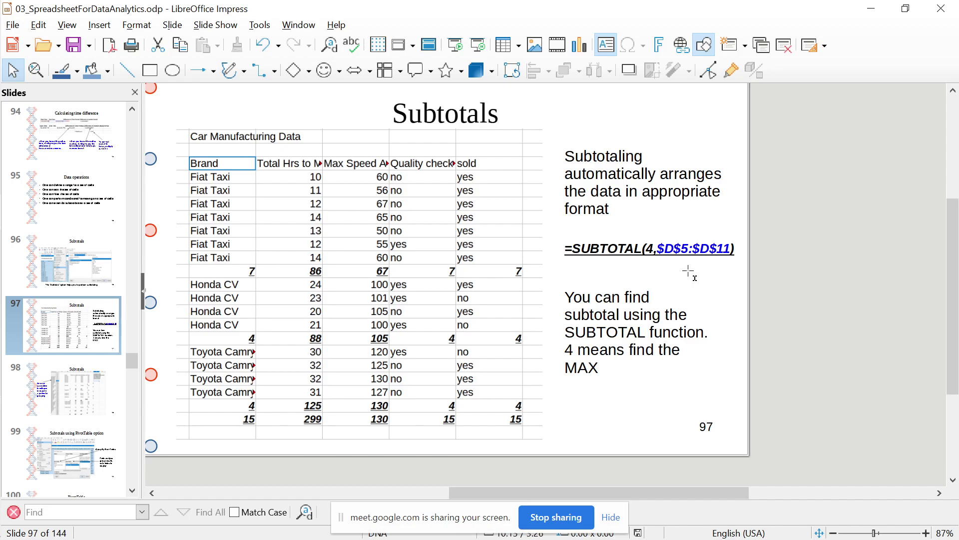
key(alt+Tab)
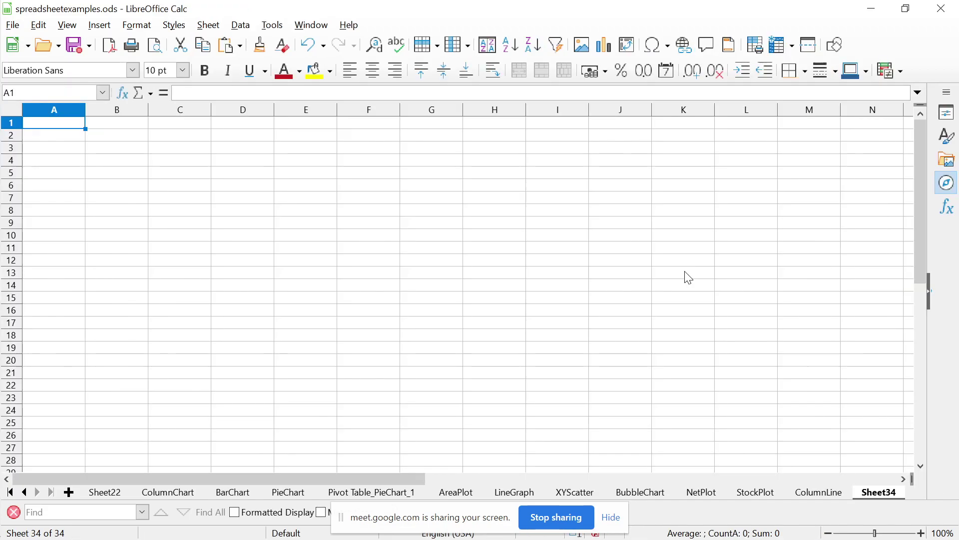
Scroll the sheet tabs forward and open the subtotal sheet with the Car Manufacturing Data
click(10, 493)
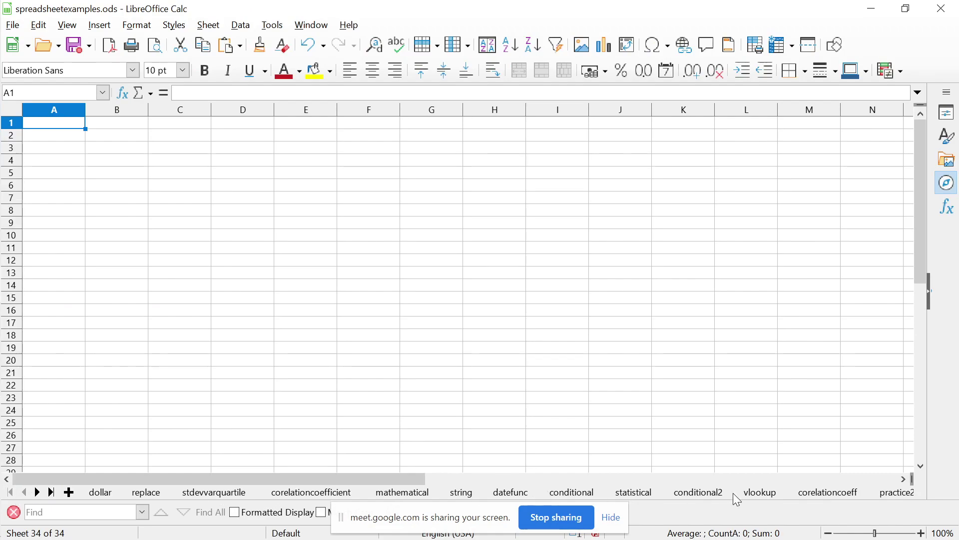
click(906, 480)
click(906, 479)
click(906, 480)
click(907, 479)
click(906, 479)
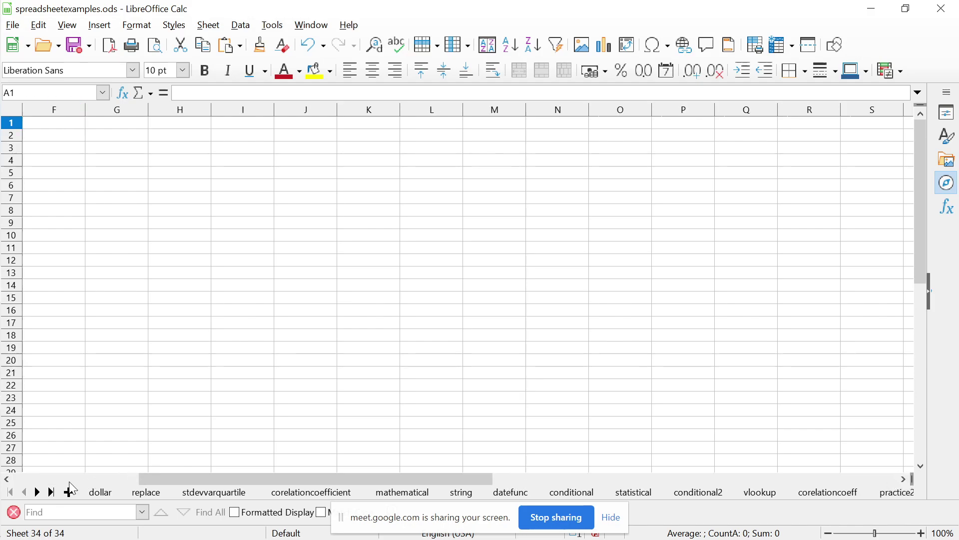
click(37, 492)
click(37, 492)
click(38, 493)
click(37, 493)
click(37, 492)
click(37, 493)
click(38, 493)
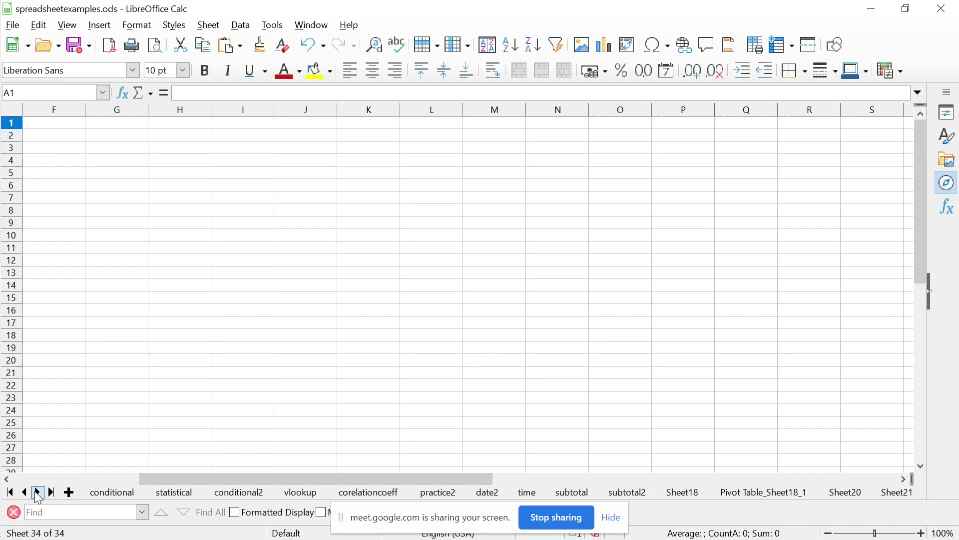
click(38, 492)
click(38, 492)
click(38, 492)
click(37, 493)
click(37, 492)
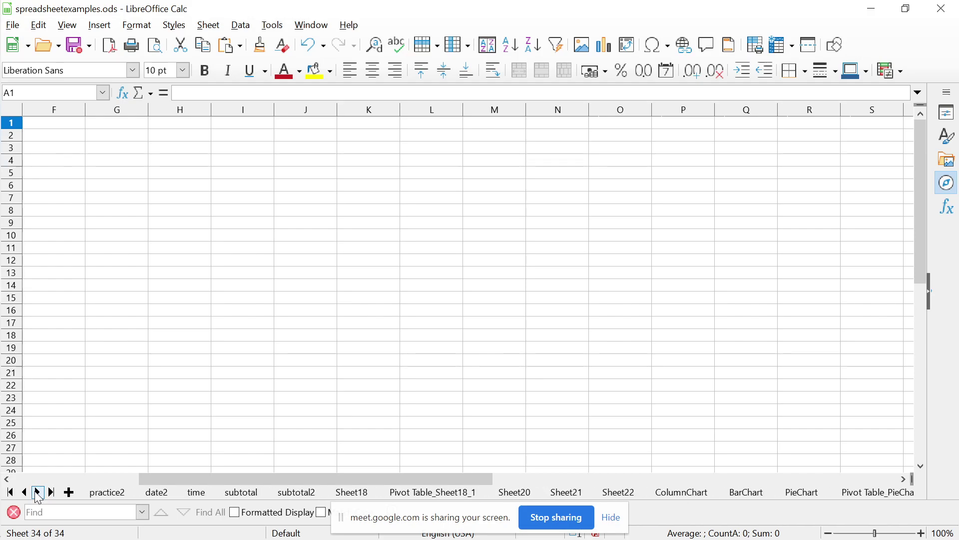
click(315, 492)
click(250, 494)
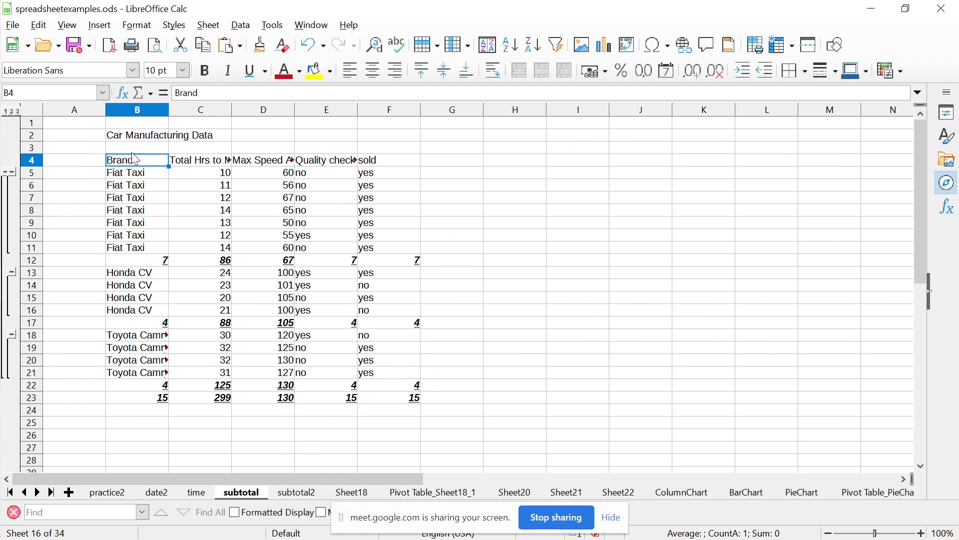
Select the Brand cells, glance at the time sheet, and return to the subtotal sheet
click(125, 173)
click(134, 161)
click(197, 495)
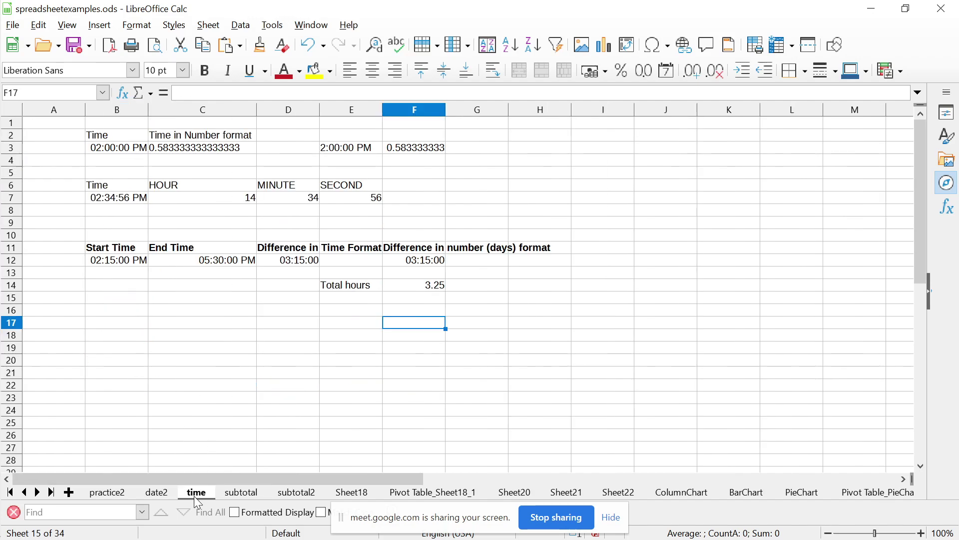
click(236, 494)
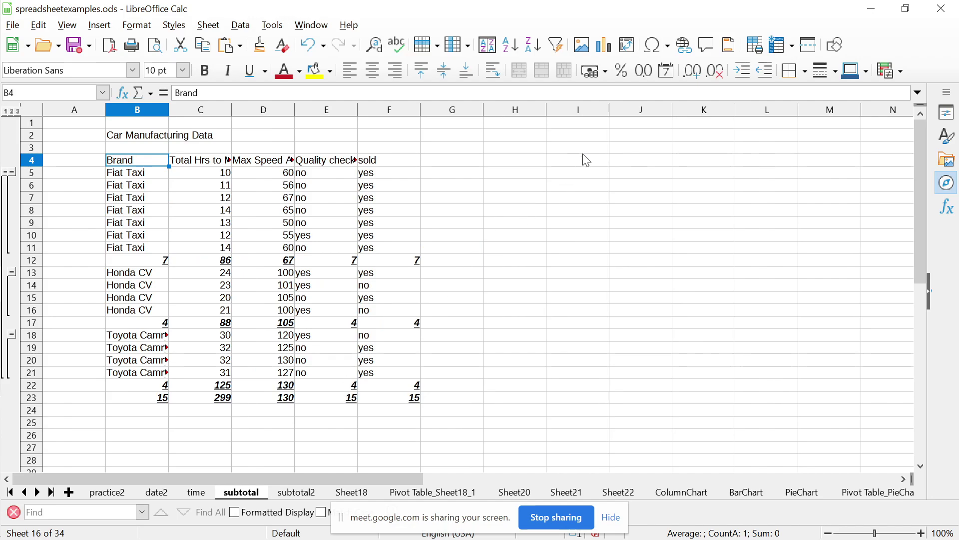
Click cells H4 to H6 beside the table, then switch to Impress slide 97
click(526, 163)
click(518, 189)
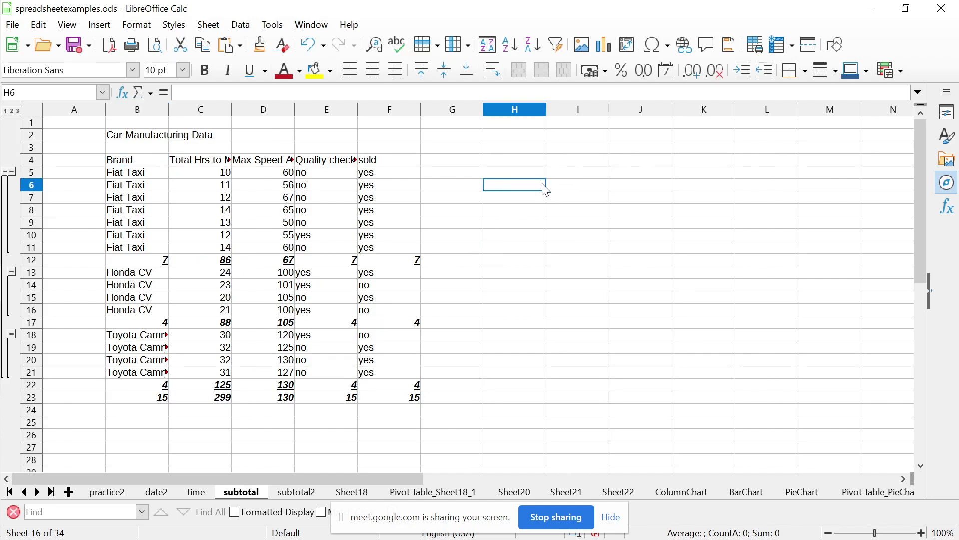
click(534, 176)
click(526, 162)
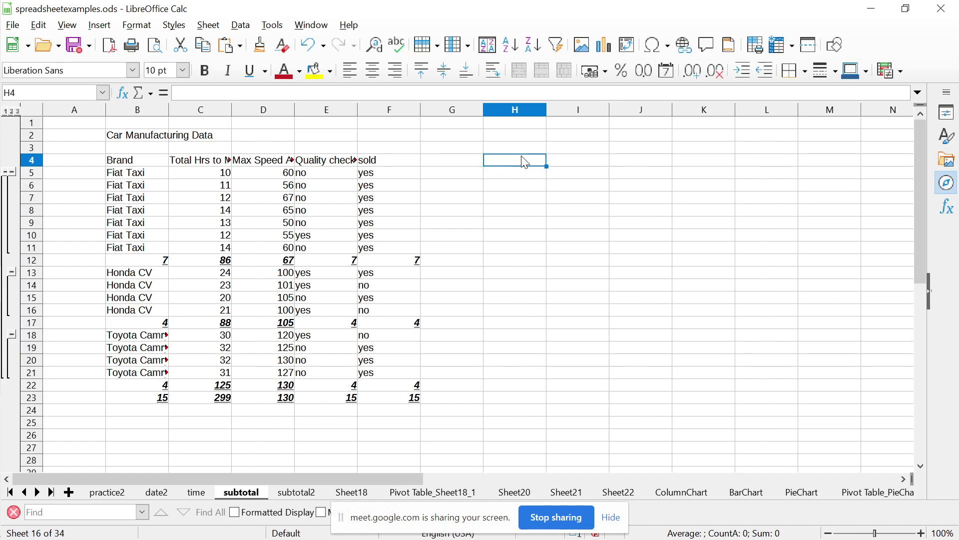
key(alt+Tab)
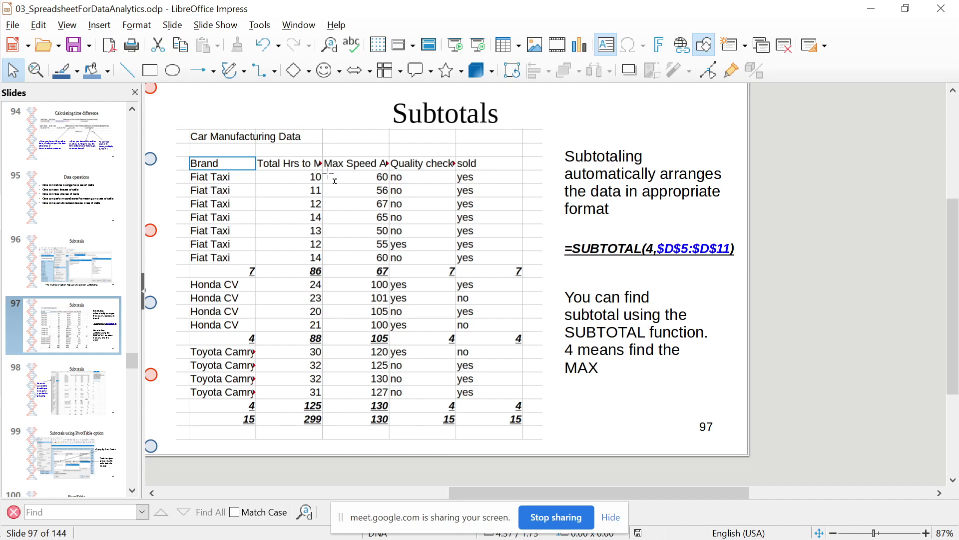
Back in Calc, select the column headers from Brand across to sold
key(alt+Tab)
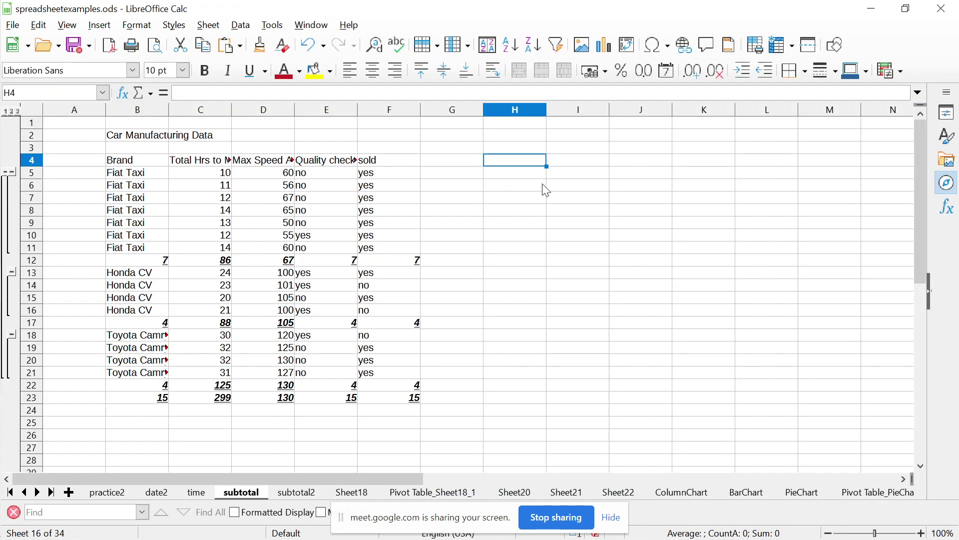
key(Right)
key(Left)
key(Left)
key(Left)
key(Left)
key(Left)
key(Left)
key(Left)
key(Right)
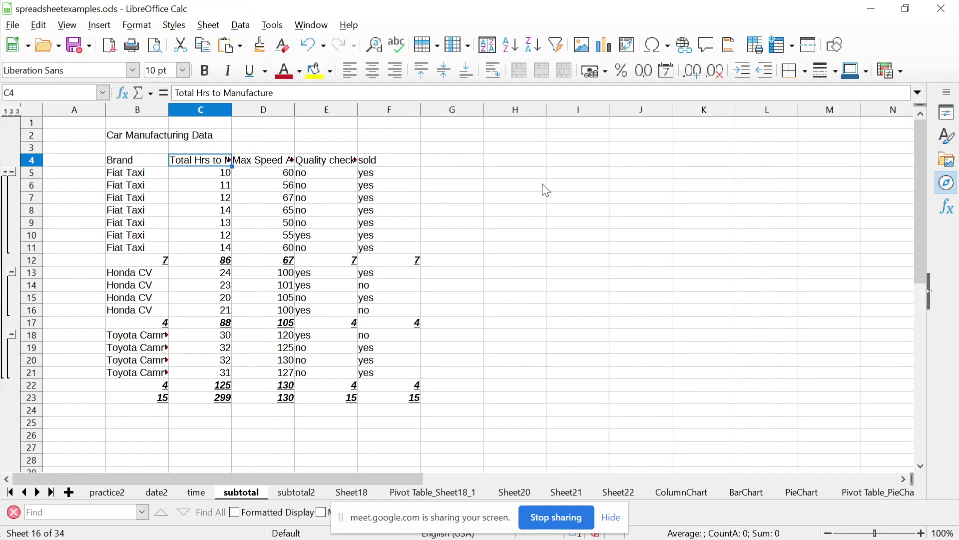
key(Left)
key(shift+Right)
key(shift+Right)
key(shift+Right)
key(shift+Right)
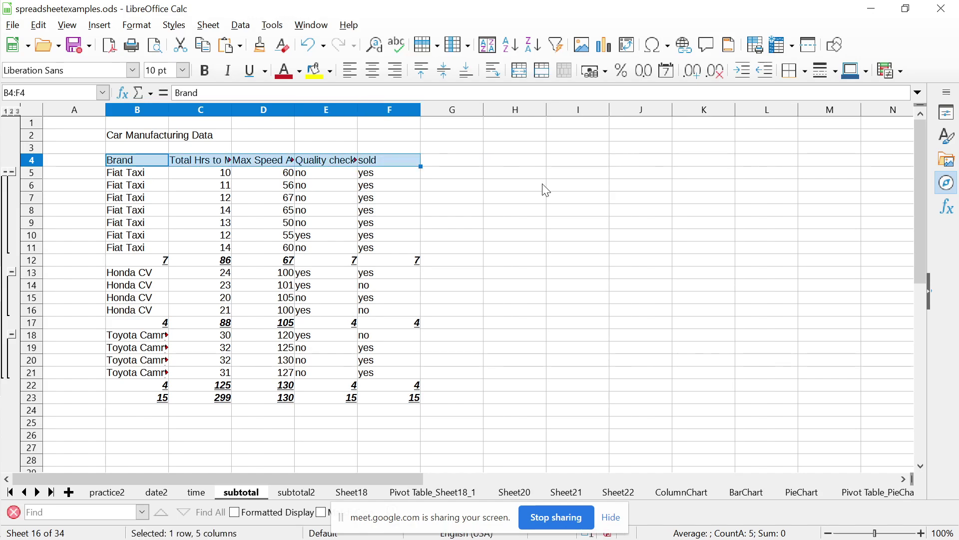
Add Sheet35 and paste the headers into row 3 starting at B3
click(69, 492)
click(125, 147)
key(ctrl+v)
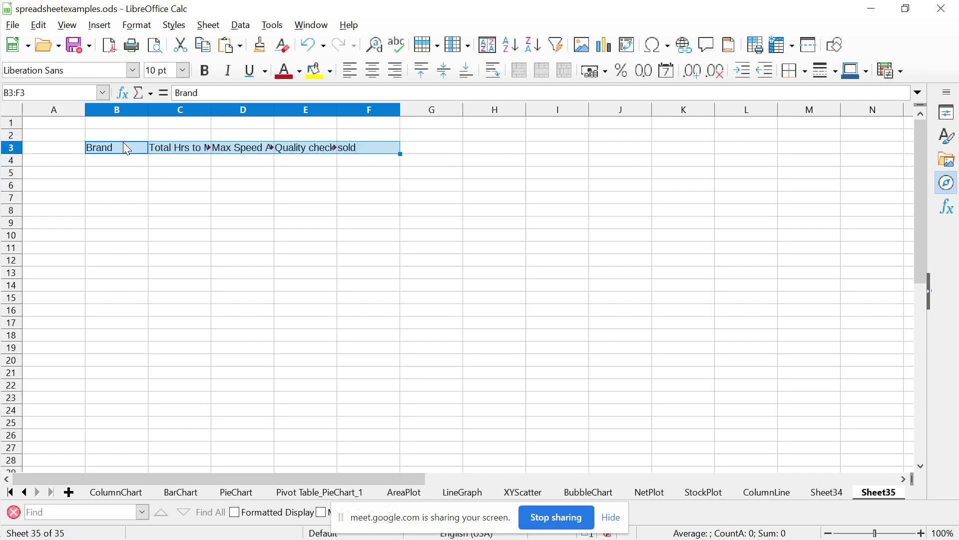
key(Return)
key(alt+Tab)
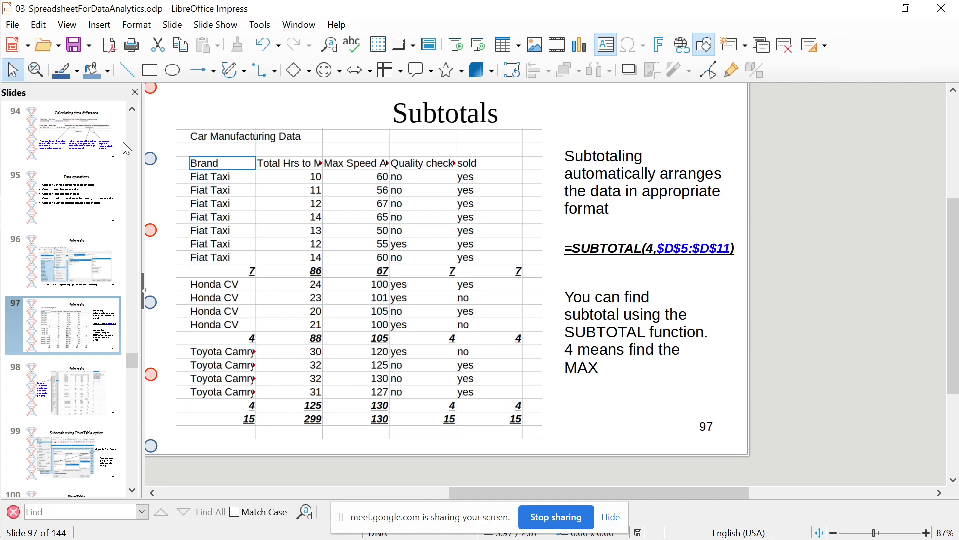
key(alt+Tab)
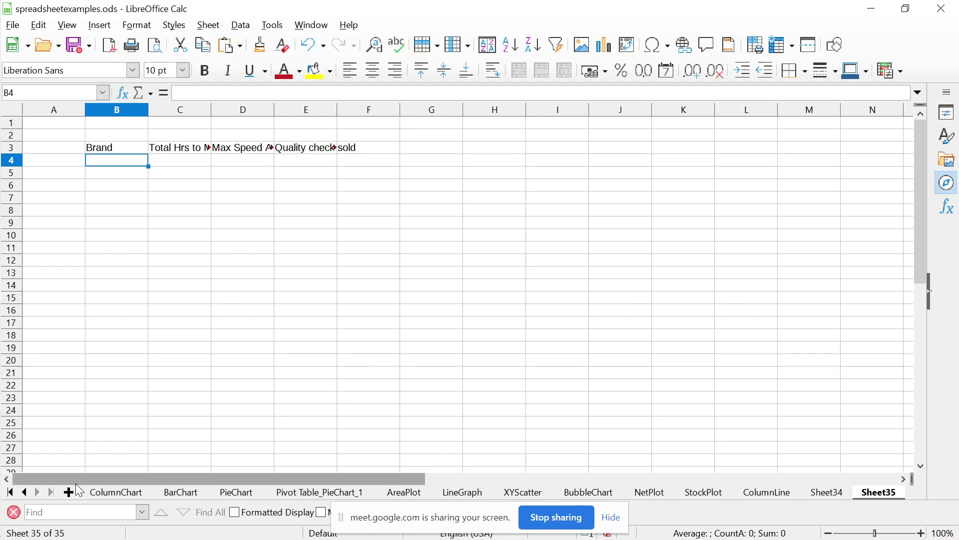
Scroll the sheet tabs back and open the subtotal sheet
click(25, 493)
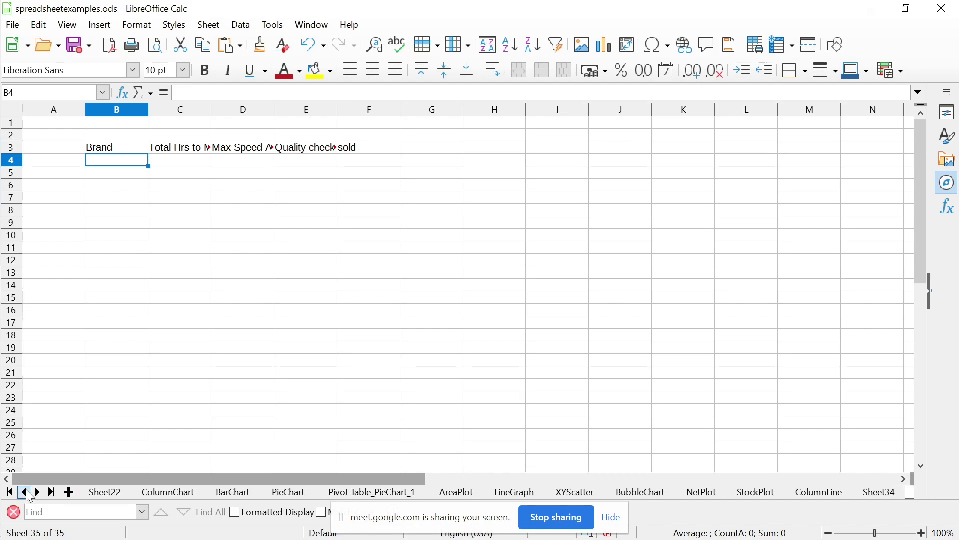
click(25, 492)
click(25, 493)
click(25, 493)
click(25, 492)
click(24, 493)
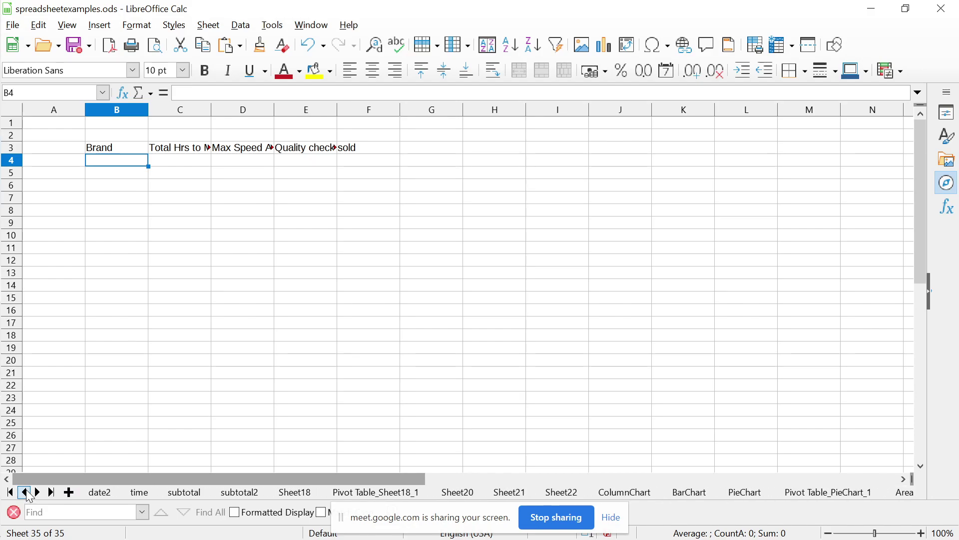
click(184, 493)
Copy the car data range B5:F23 including subtotal and grand total rows
click(142, 175)
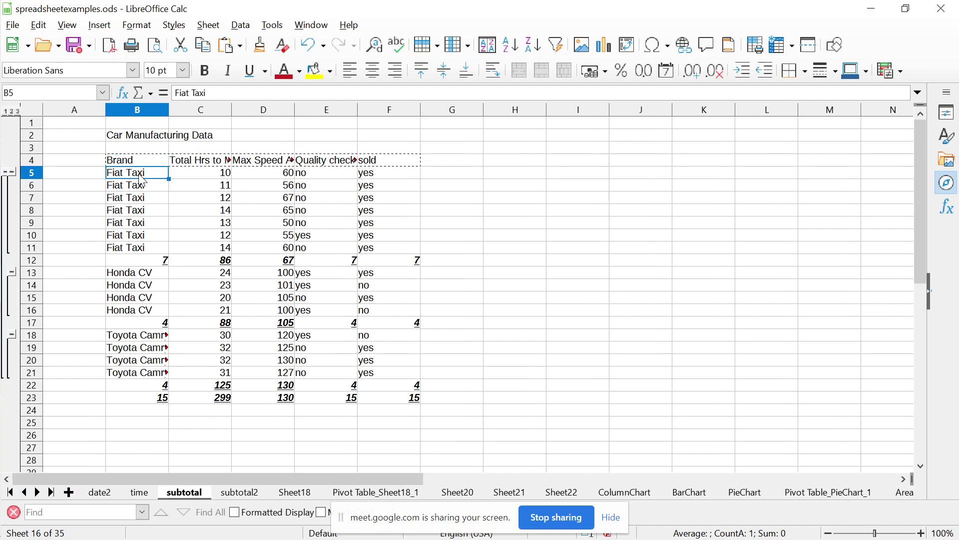
key(shift+Down)
key(shift+Down)
key(shift+Down)
key(shift+Down)
key(shift+Down)
key(shift+Down)
key(shift+Right)
key(shift+Right)
key(shift+Right)
key(shift+Right)
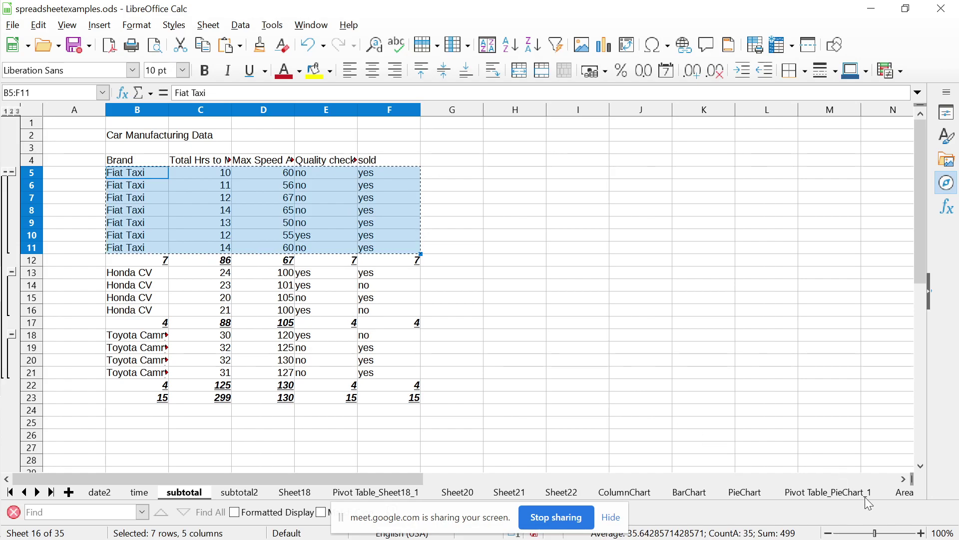
key(shift+Down)
key(shift+Down)
key(shift+Down)
key(shift+Down)
key(shift+Down)
key(shift+Down)
key(shift+Down)
key(shift+Down)
key(shift+Down)
key(shift+Down)
key(shift+Down)
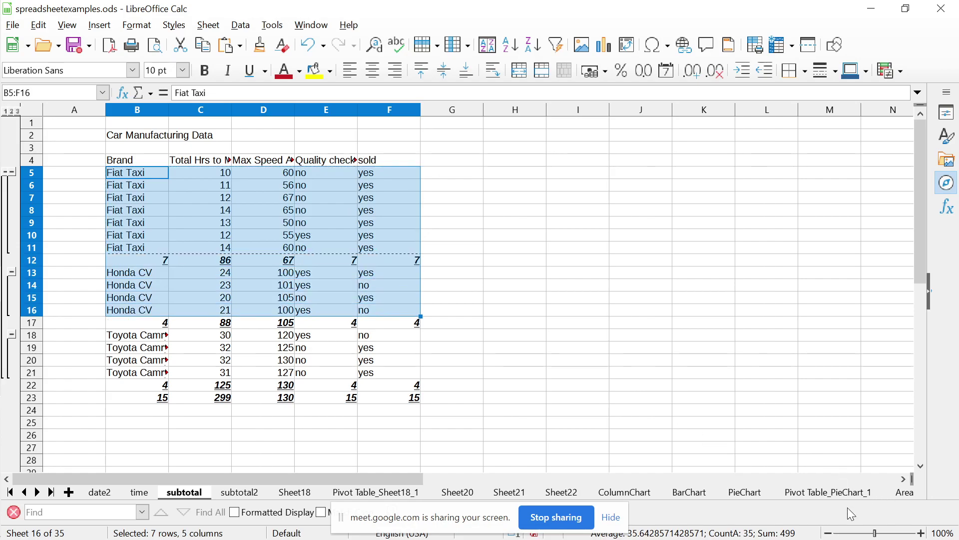
key(shift+Down)
key(ctrl+c)
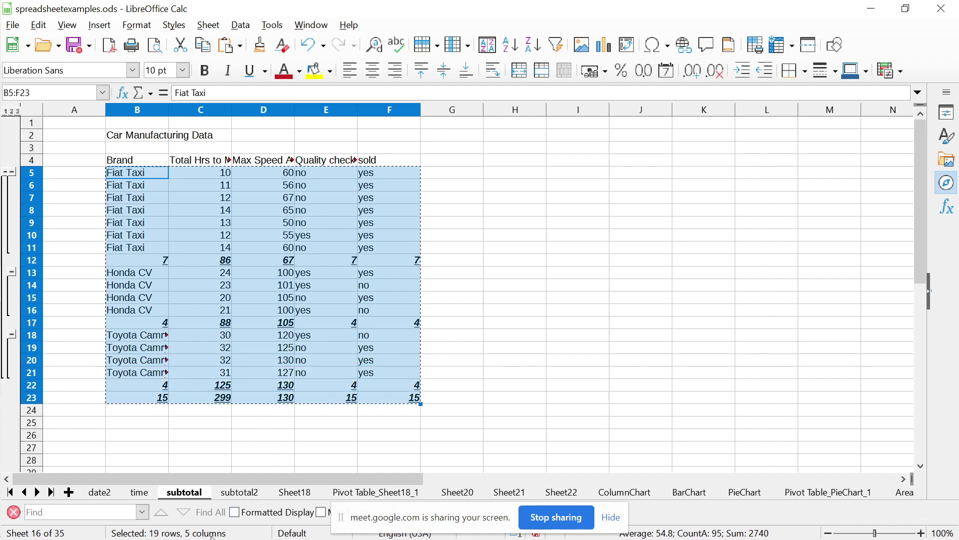
click(38, 493)
Paste the copied car rows into Sheet35 at B4 under the headers
click(38, 492)
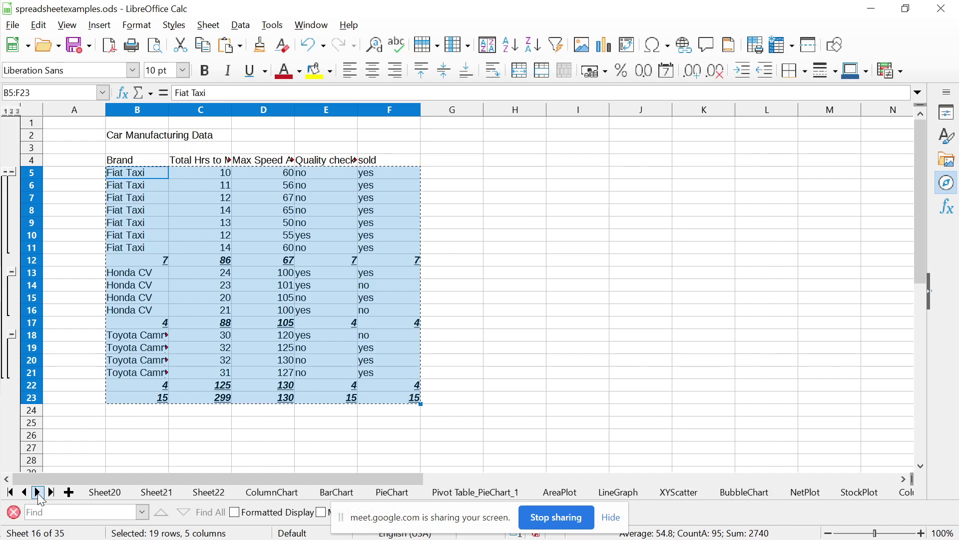
click(38, 493)
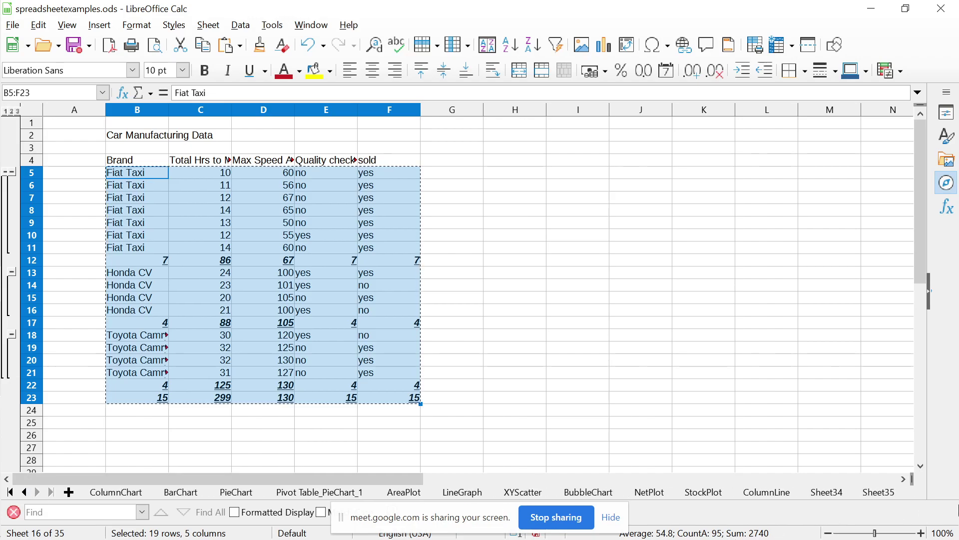
click(880, 493)
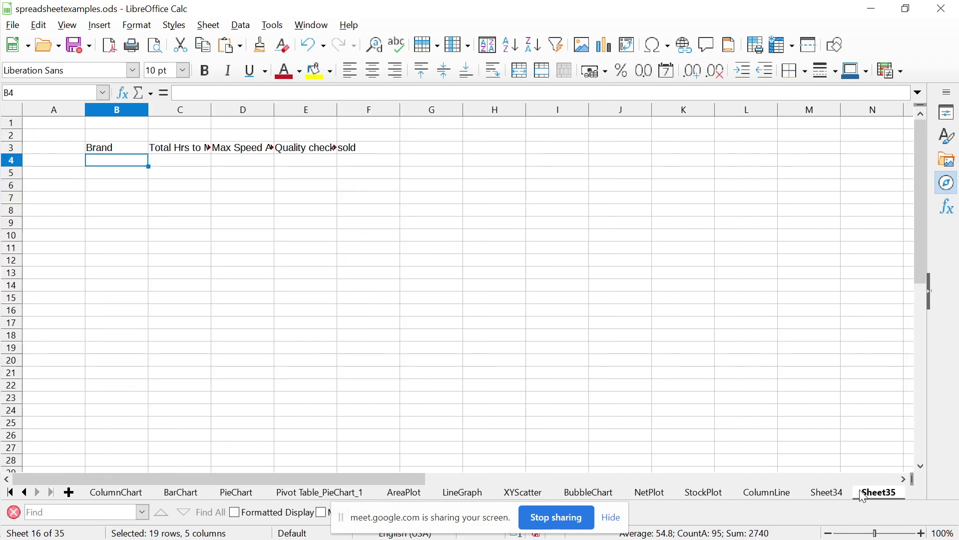
key(ctrl+v)
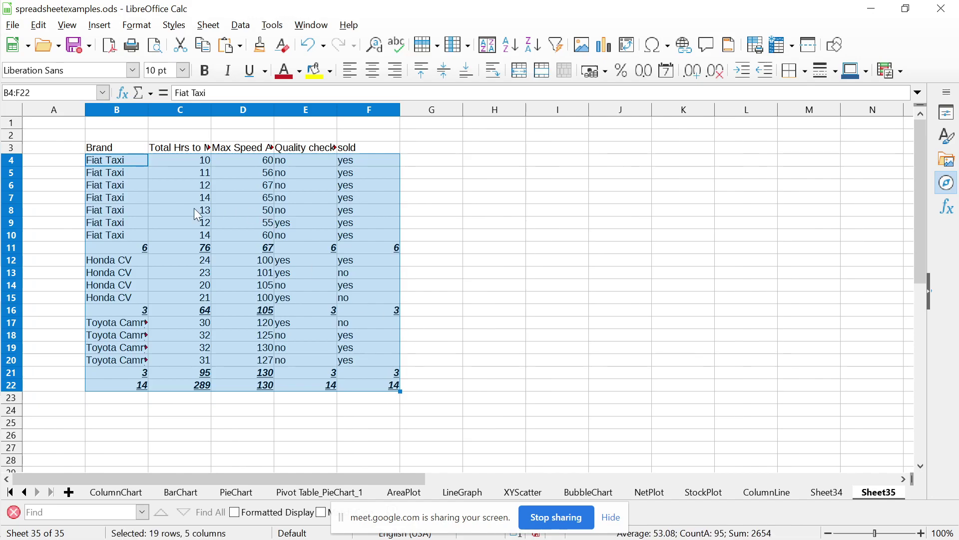
Delete subtotal rows 11 and 15 and rows 19–20 with the grand total, leaving B4:F18
click(79, 247)
click(11, 248)
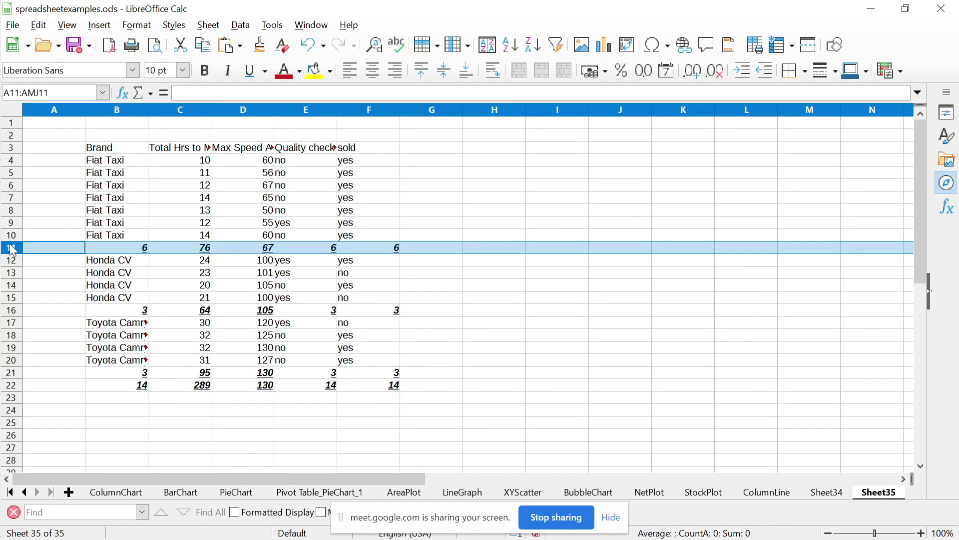
right_click(11, 247)
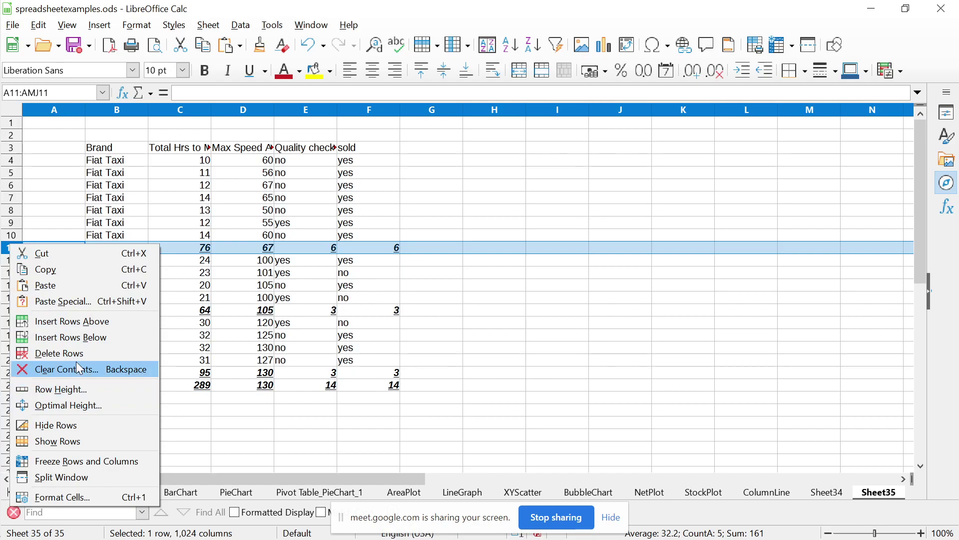
click(91, 355)
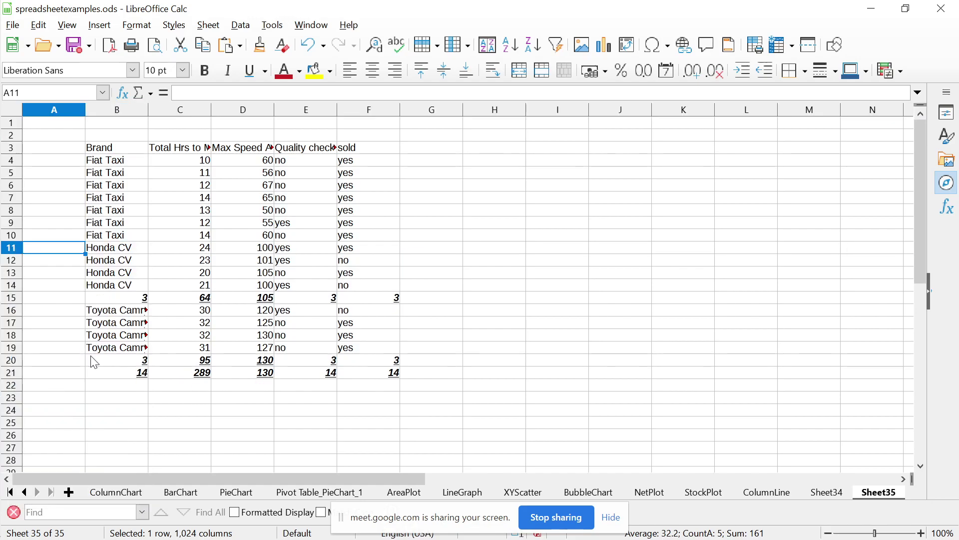
click(12, 299)
right_click(12, 301)
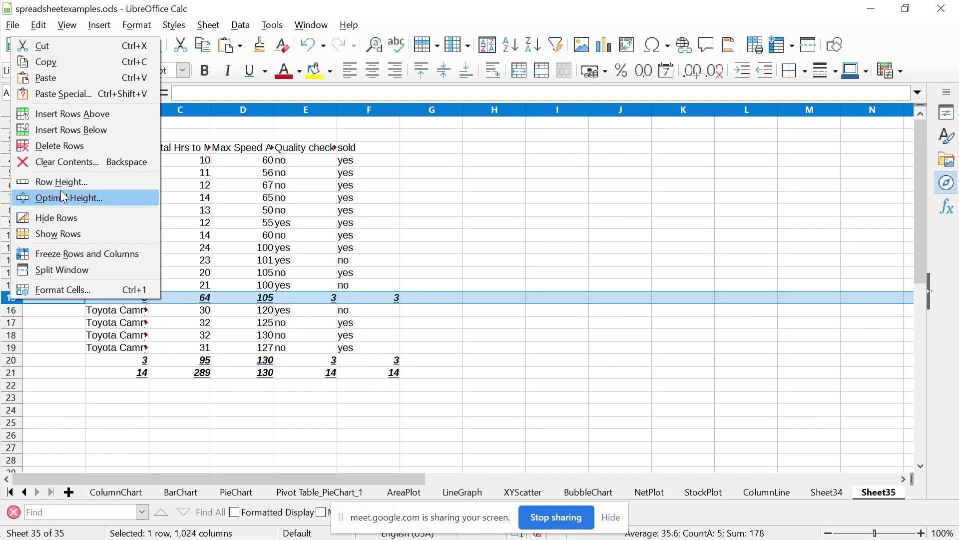
click(111, 154)
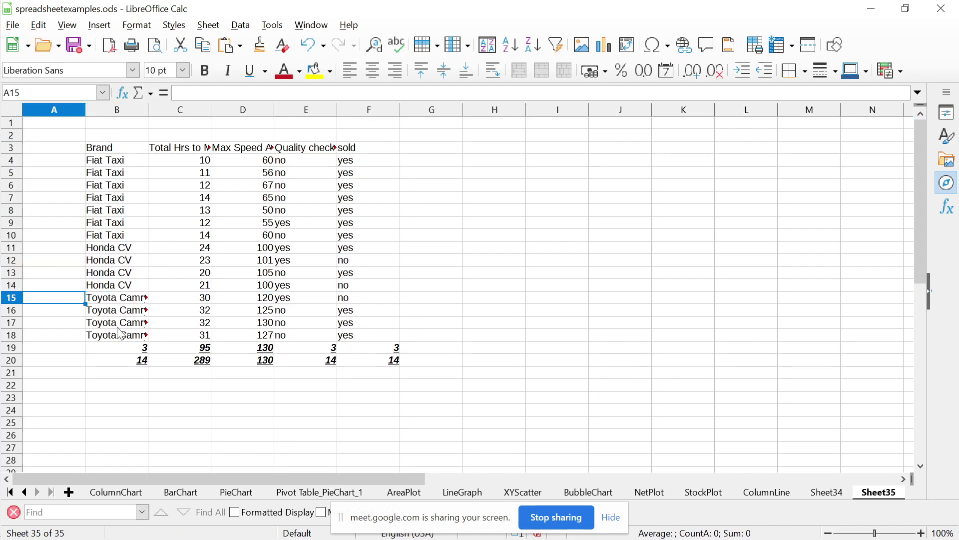
click(18, 351)
shift+click(18, 356)
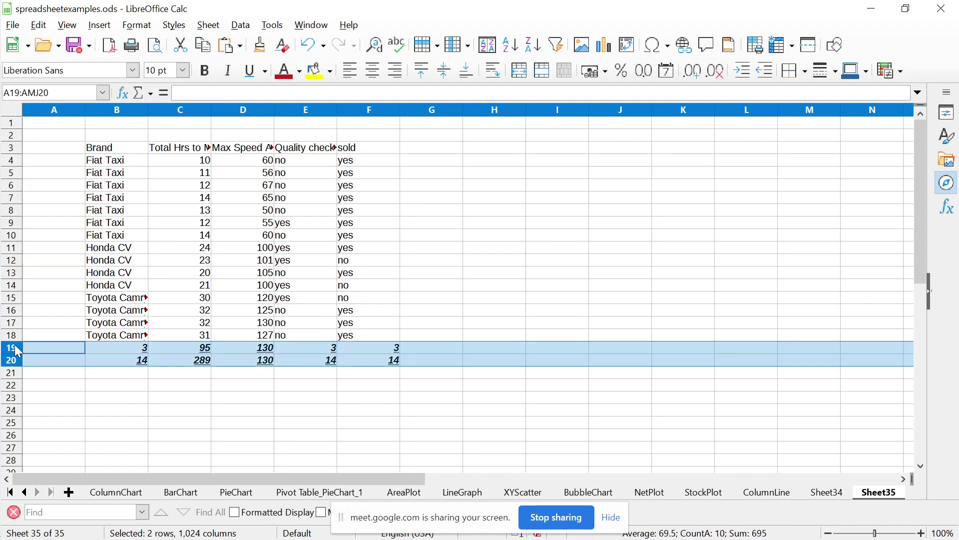
right_click(14, 354)
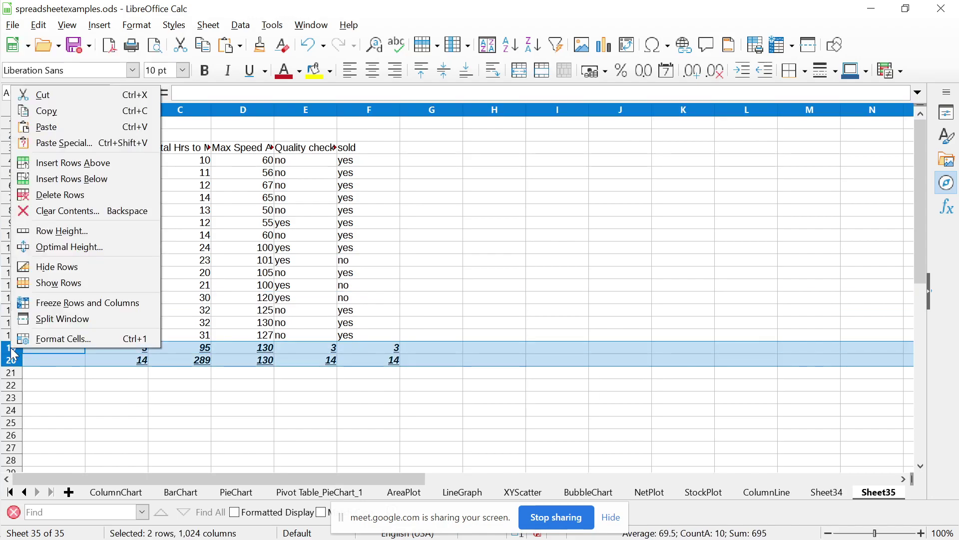
click(80, 195)
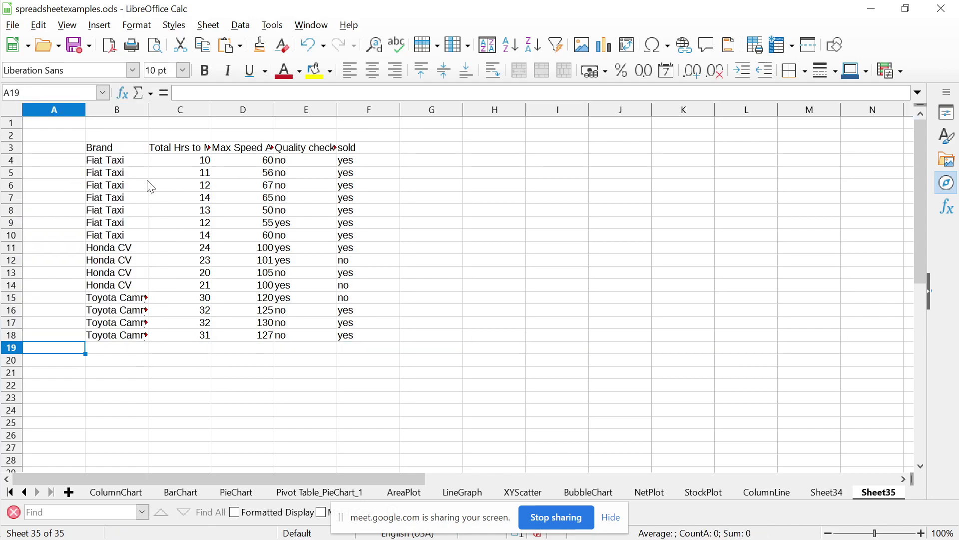
click(128, 186)
Copy rows B9:F15 and paste them at B19 so data extends to row 25, ending on C19
key(Down)
key(Down)
key(Down)
key(Down)
key(Up)
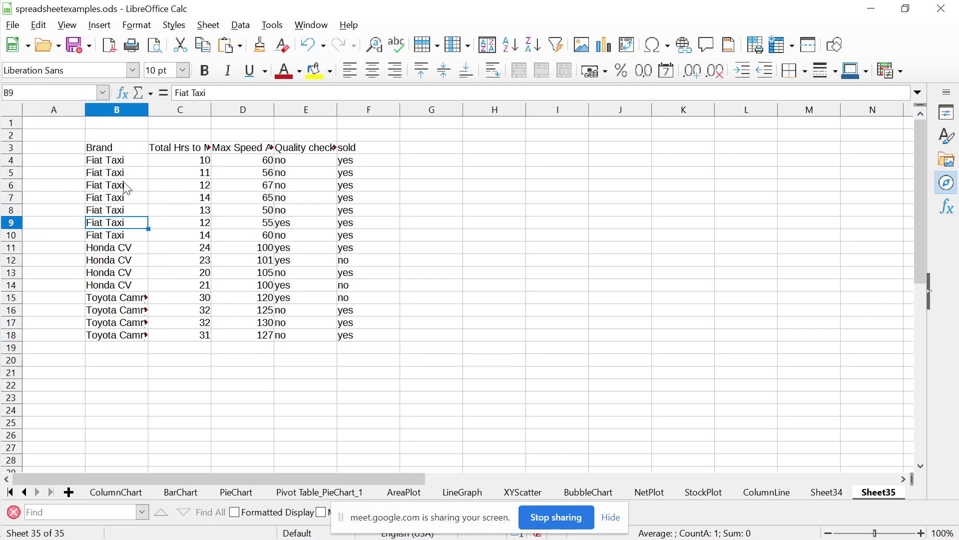
key(shift+Down)
key(shift+Down)
key(shift+Down)
key(shift+Down)
key(shift+Down)
key(shift+Down)
key(shift+Right)
key(shift+Right)
key(shift+Right)
key(shift+Right)
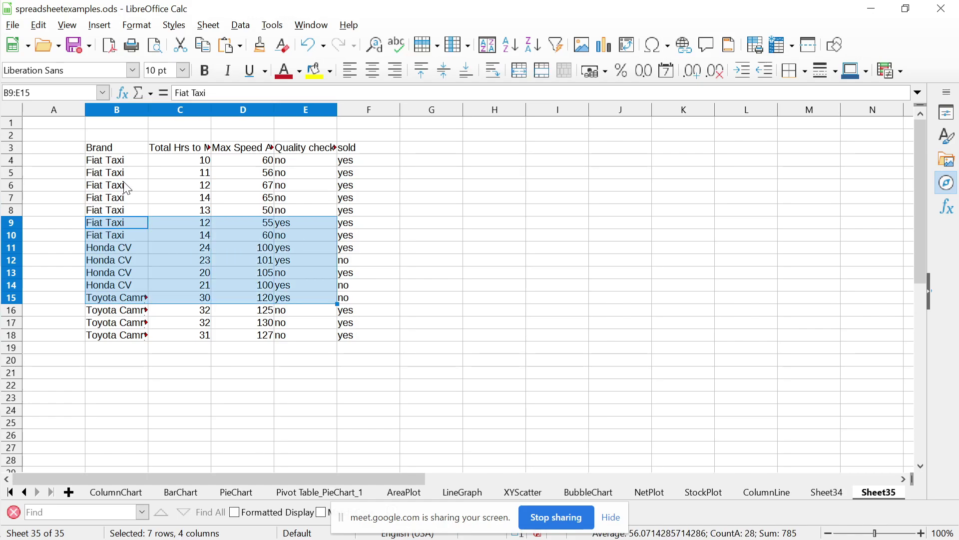
key(Down)
key(Down)
key(Down)
key(Down)
key(Down)
key(Down)
key(Down)
key(Down)
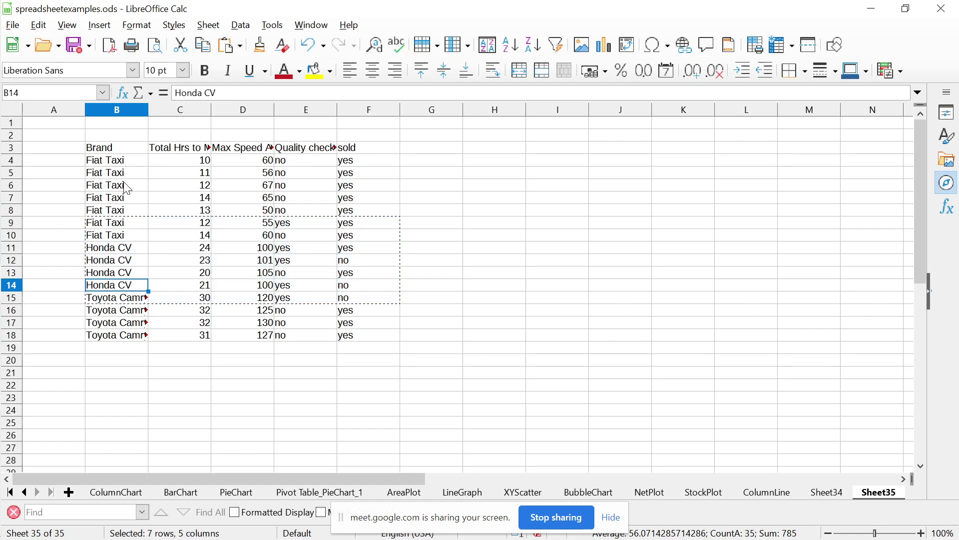
key(ctrl+v)
key(Escape)
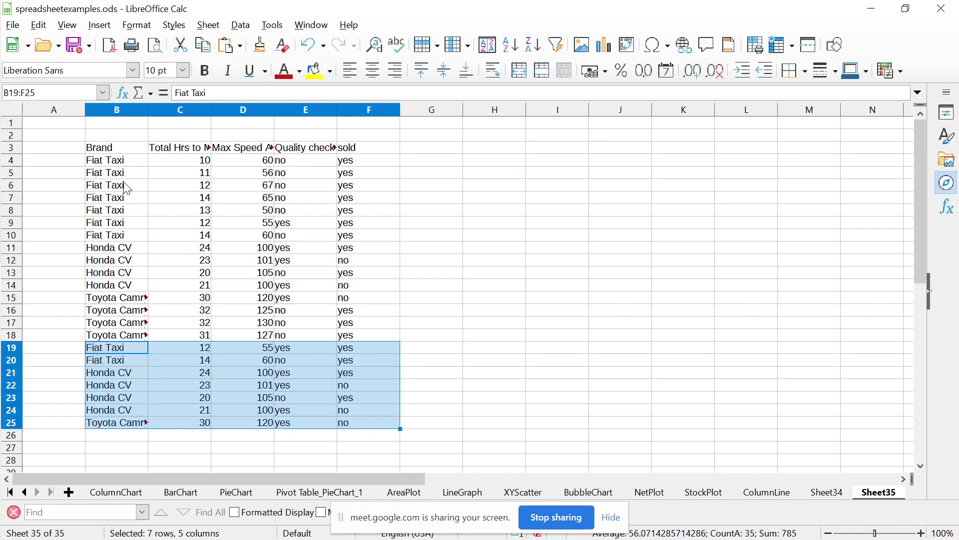
key(Down)
key(Up)
key(Right)
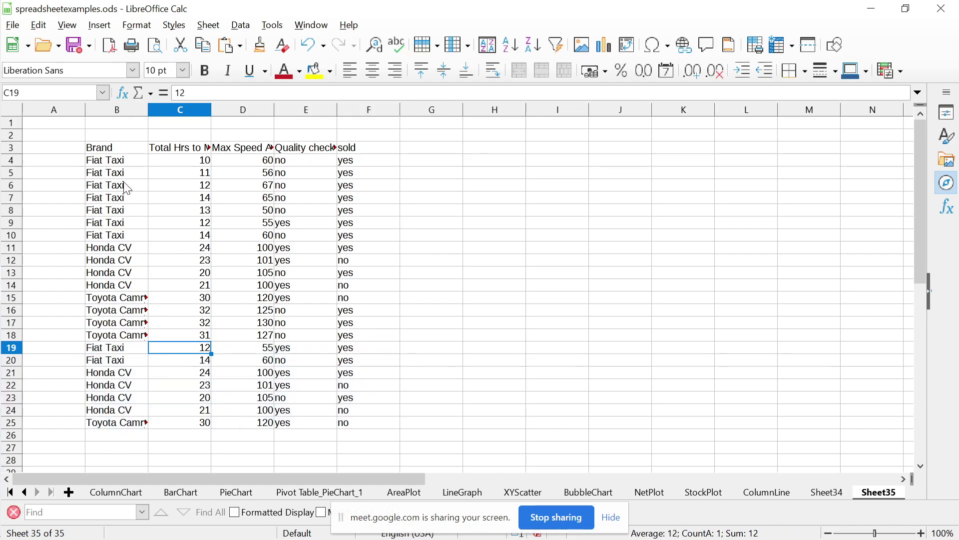
Enter hours 54, 32, 22, 34, 56, 66 and 43 in C19 through C25
text(54)
key(Return)
text(32)
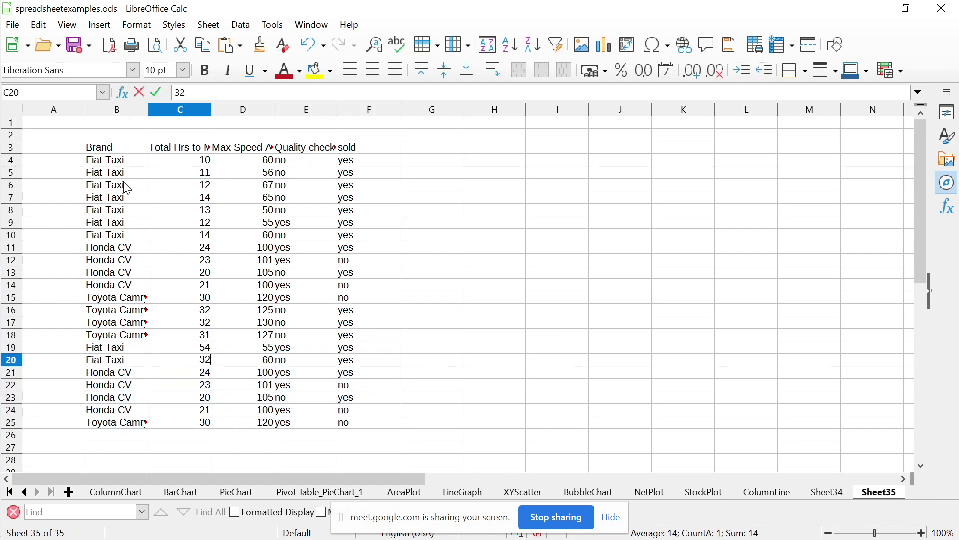
key(Return)
text(22)
key(Return)
text(34)
key(Return)
text(5)
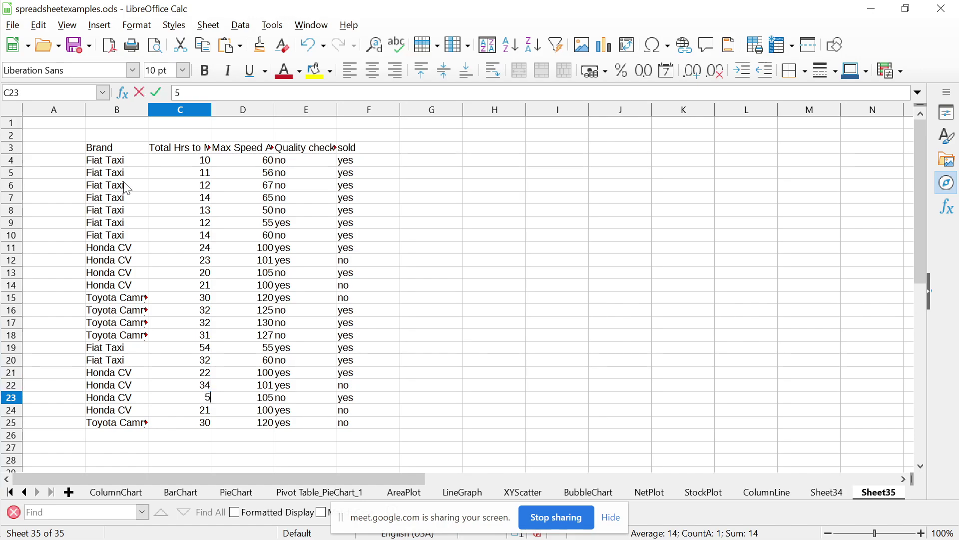
text(6)
key(Return)
text(66)
key(Return)
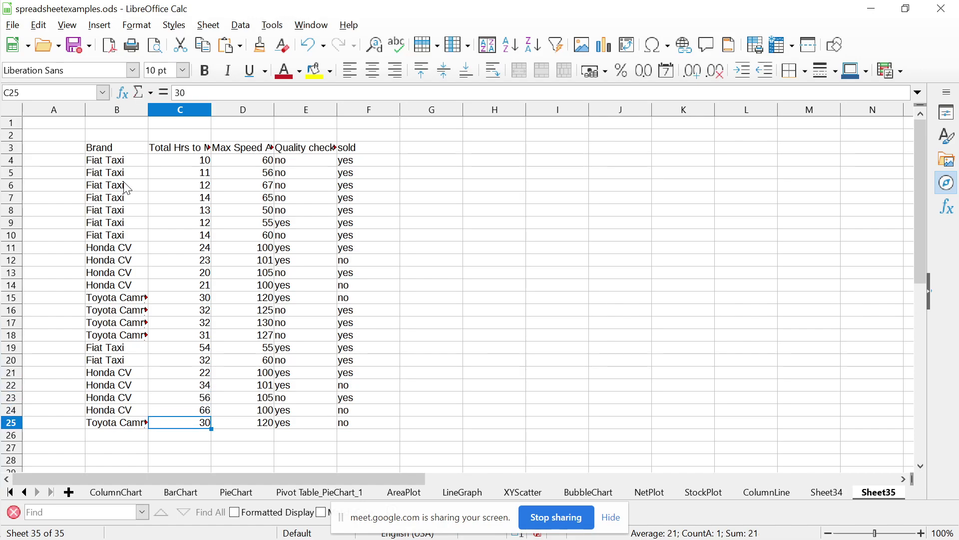
text(43)
key(Tab)
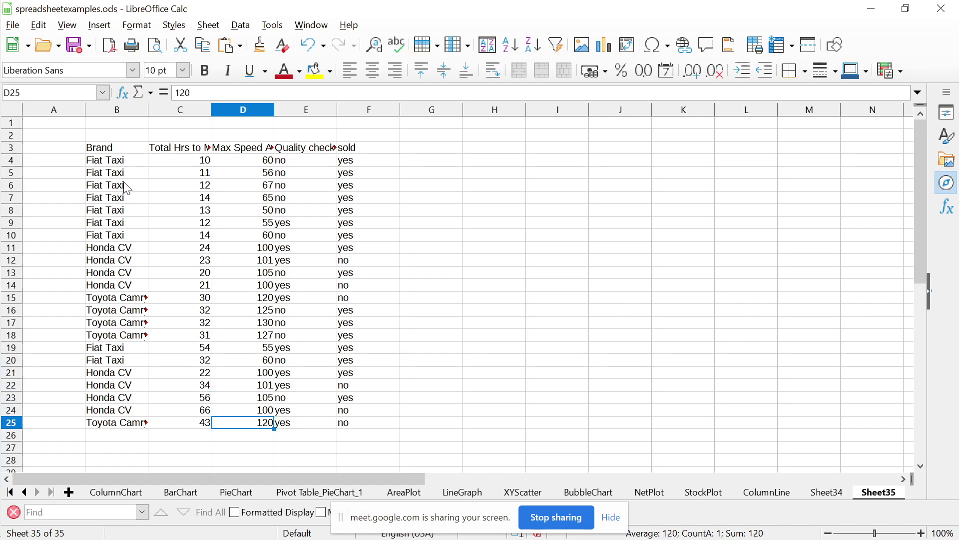
Set Max Speed in D25 up to D21 to 34, 33, 56, 43 and 43
text(34)
key(Up)
text(3433)
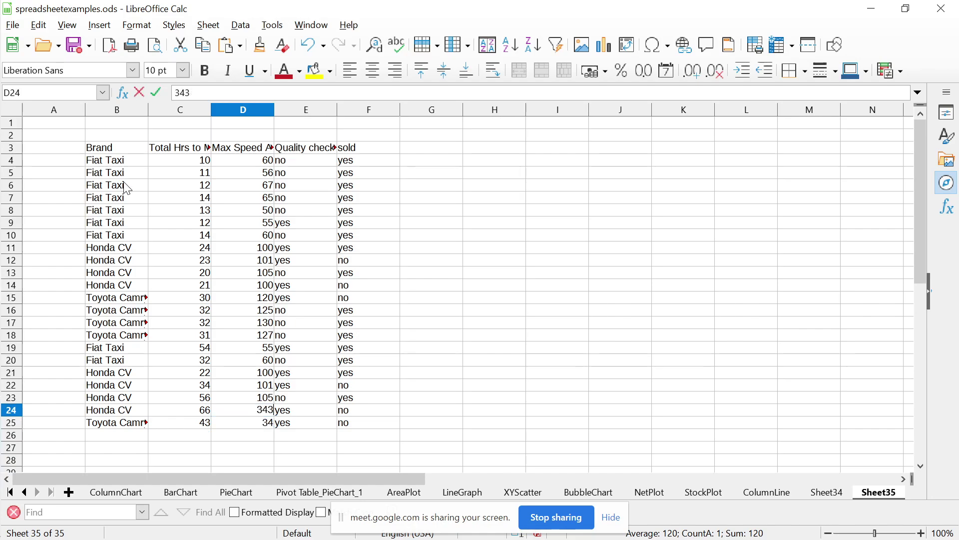
key(Up)
key(Down)
text(3)
key(Up)
text(56)
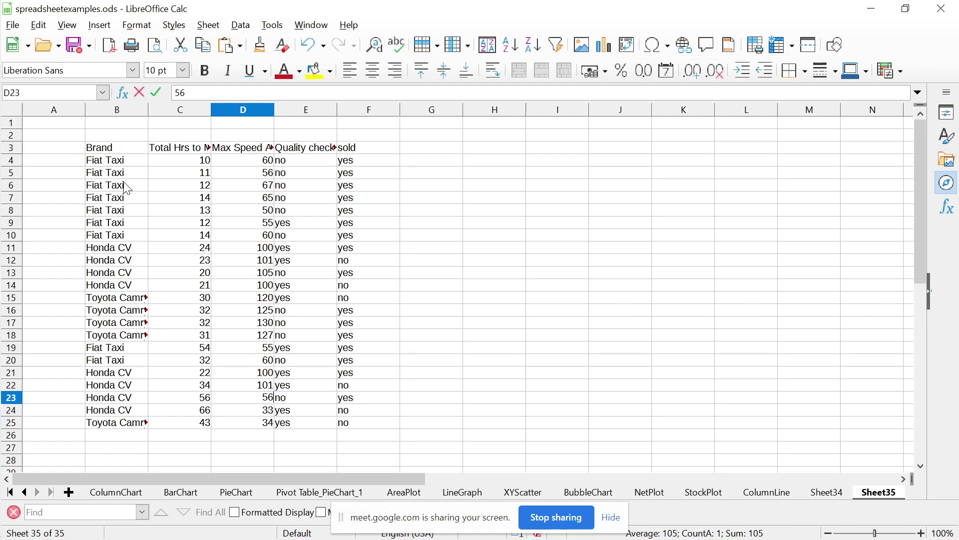
key(Left)
key(Up)
key(Right)
text(43)
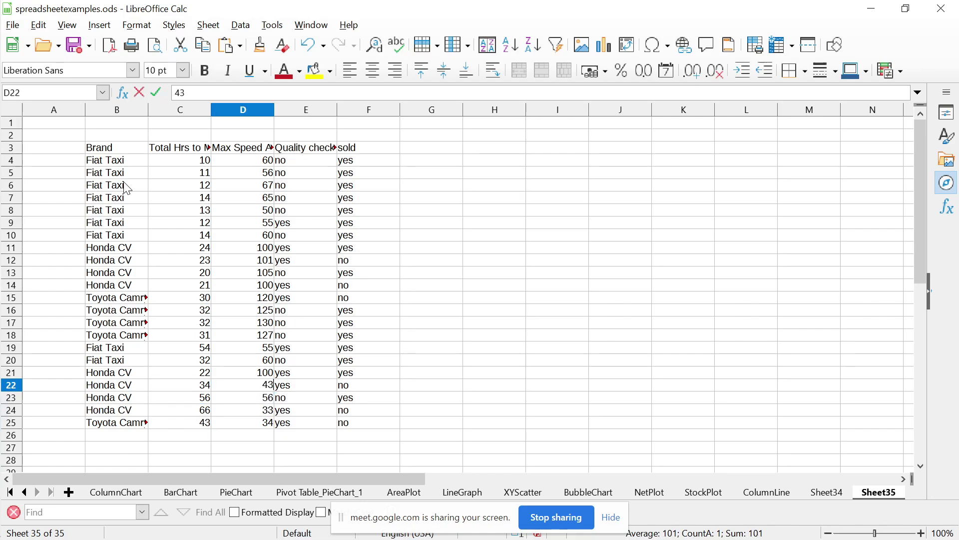
key(Up)
text(43)
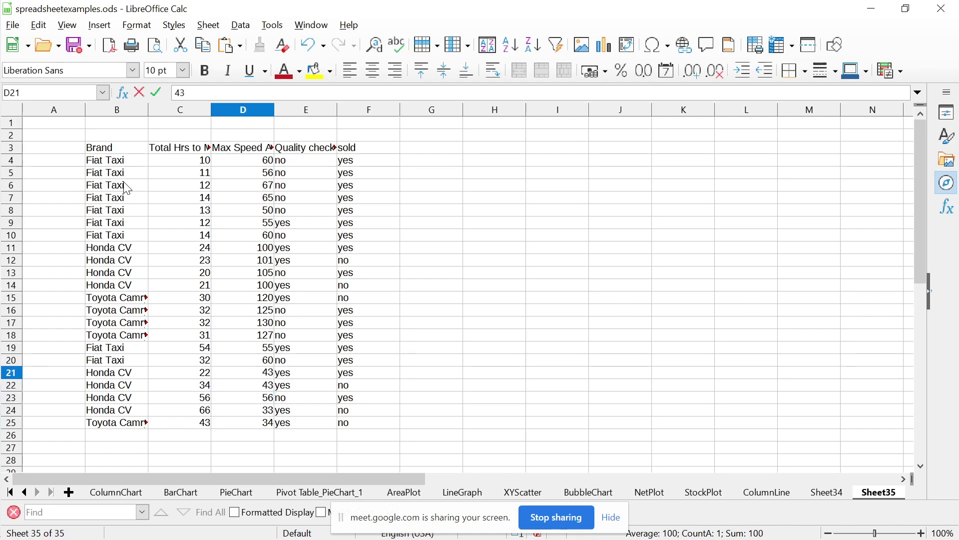
key(Right)
key(Right)
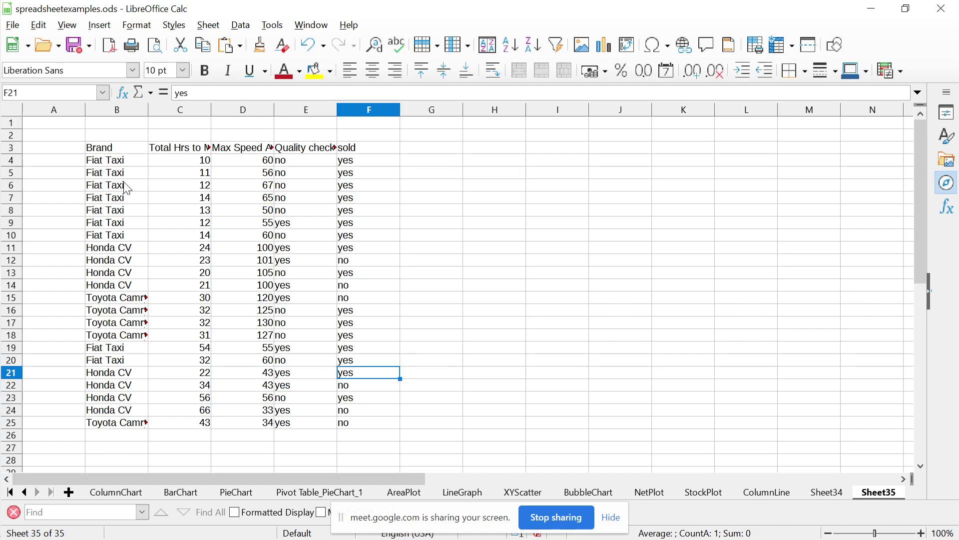
Enter no in the sold cells F21 and F23
text(no)
key(Return)
key(Down)
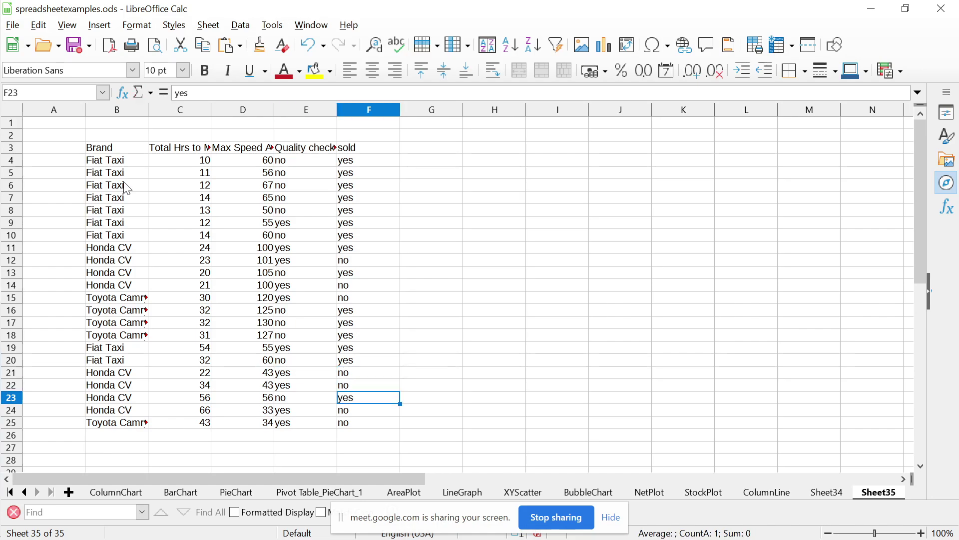
text(no)
key(Return)
key(Up)
key(Up)
key(Up)
key(Up)
key(Up)
key(Up)
key(Up)
key(Up)
key(Up)
key(Up)
key(Up)
key(Up)
key(Up)
key(Up)
key(Up)
key(Up)
key(Up)
key(Up)
key(Up)
key(Up)
key(Up)
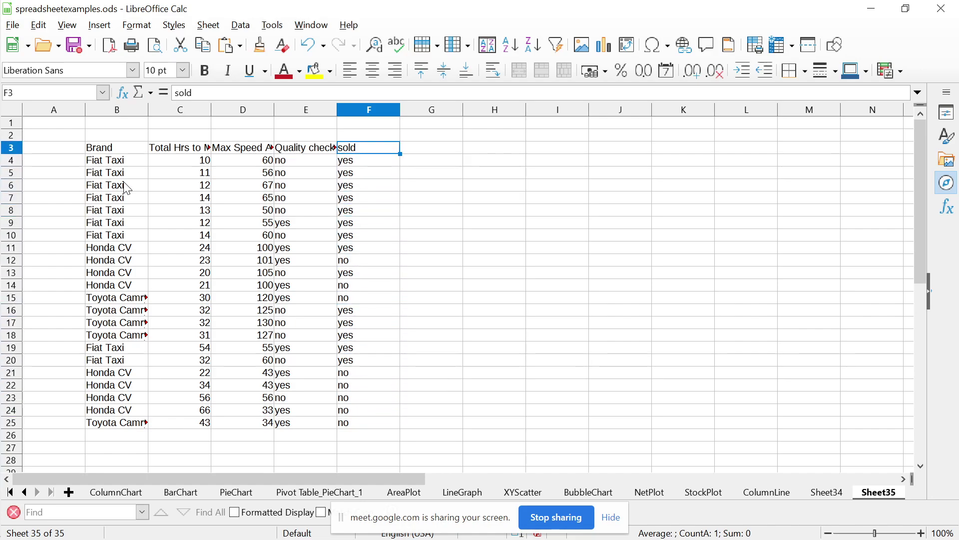
key(Left)
key(Left)
key(Left)
key(Left)
key(shift+Right)
key(shift+Right)
key(shift+Right)
key(shift+Right)
Select B3:F25 covering the whole car table, briefly checking the Data menu
key(shift+Down)
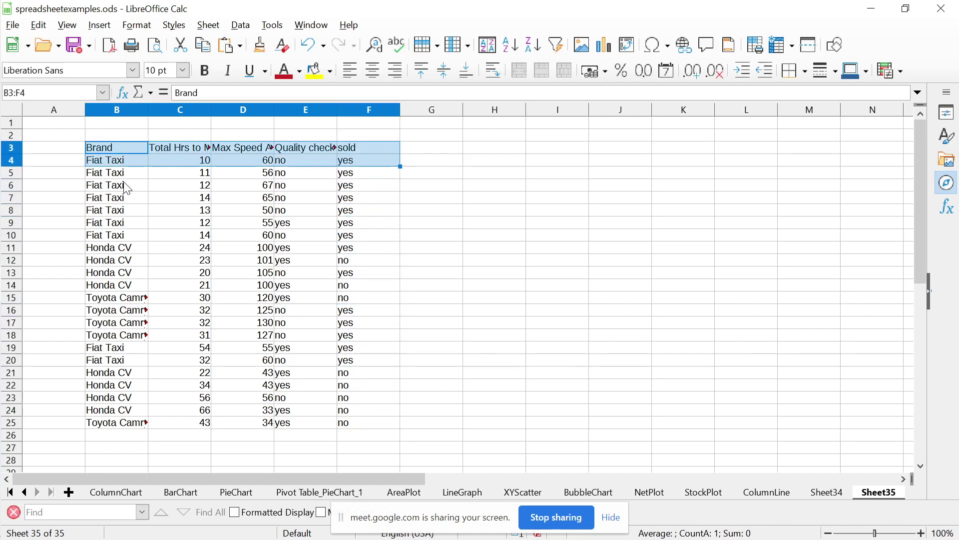
key(shift+Down)
key(shift+Down)
key(shift+Down)
key(shift+Down)
key(shift+Down)
key(shift+Down)
key(shift+Down)
key(shift+Down)
key(shift+Down)
key(shift+Down)
key(shift+Down)
key(shift+Down)
key(shift+Down)
key(shift+Down)
key(shift+Down)
key(shift+Down)
key(shift+Down)
key(shift+Down)
key(shift+Down)
key(shift+Down)
key(shift+Down)
key(shift+Down)
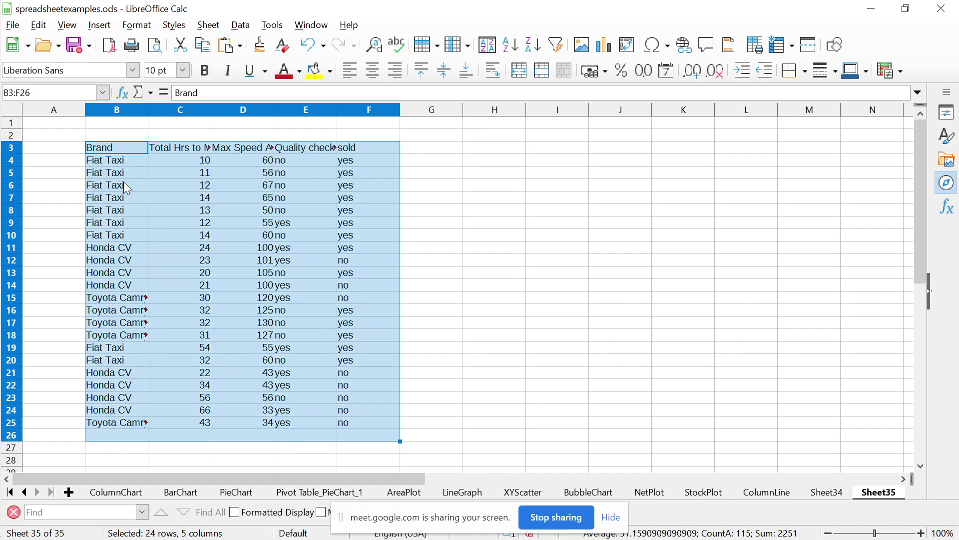
key(shift+Up)
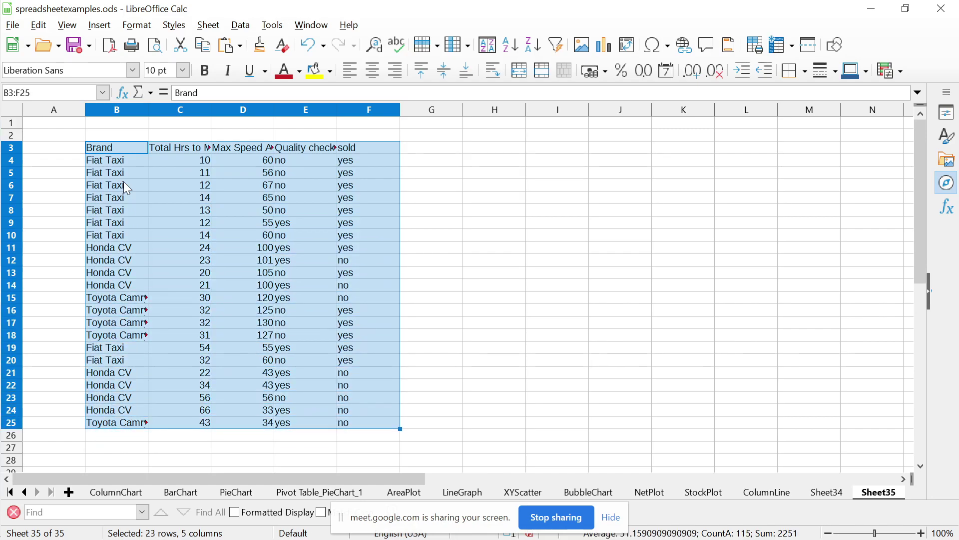
click(244, 26)
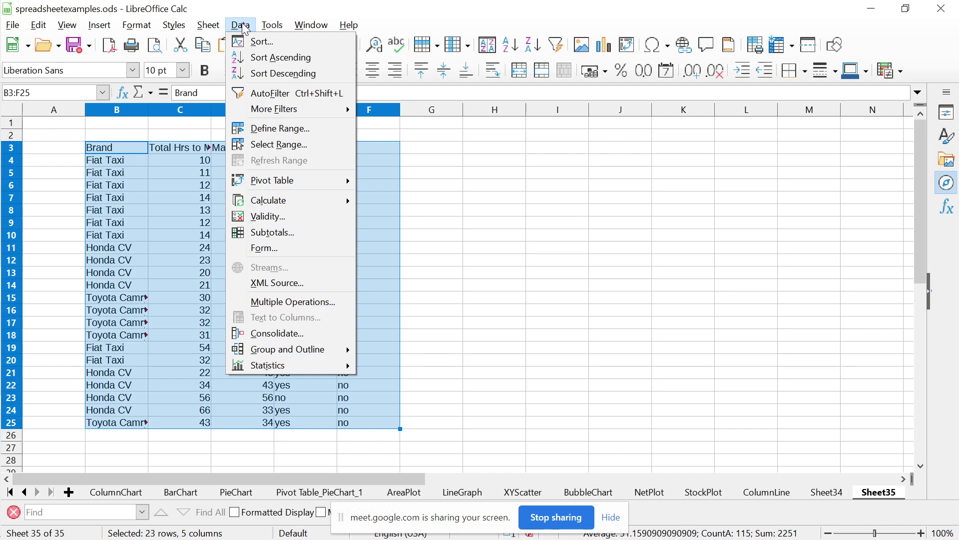
click(518, 220)
key(alt+Tab)
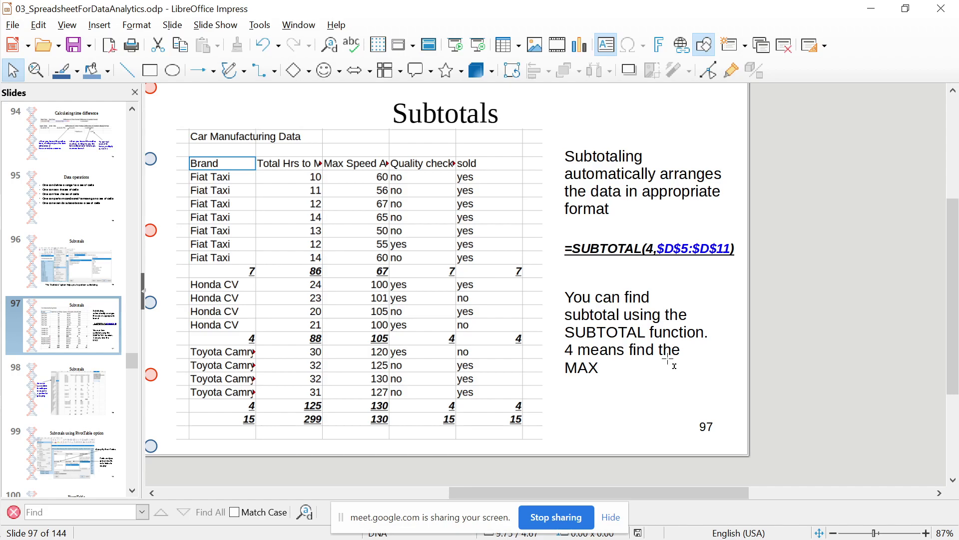
key(alt+Tab)
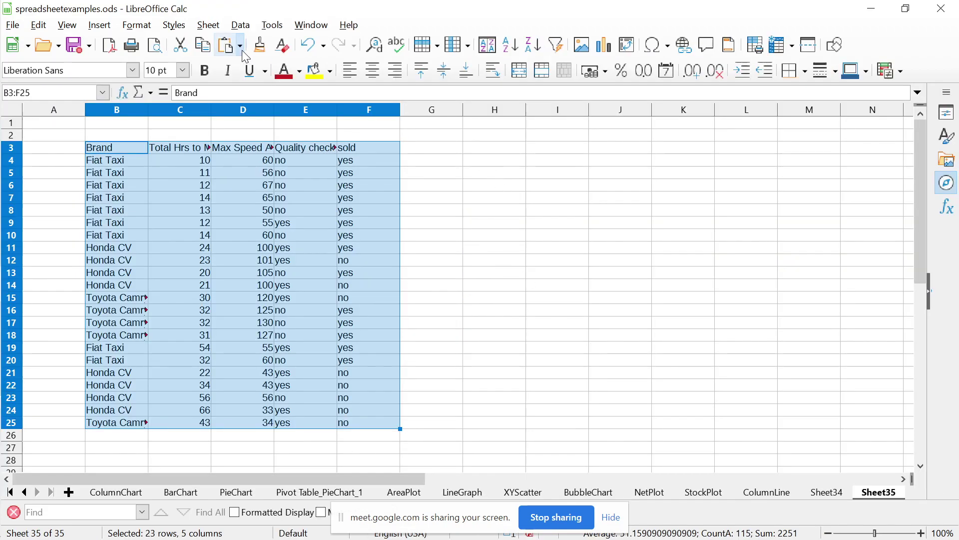
click(242, 26)
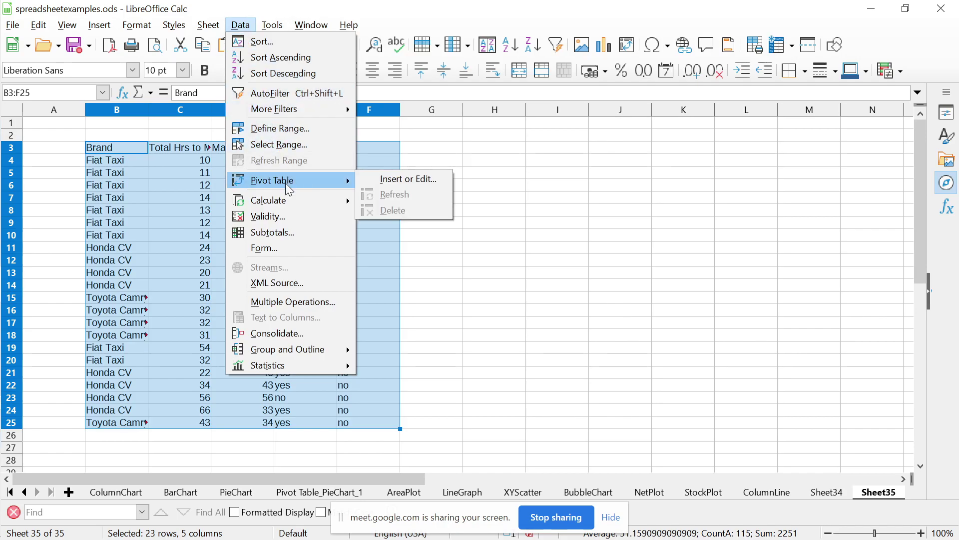
mouse_move(293, 201)
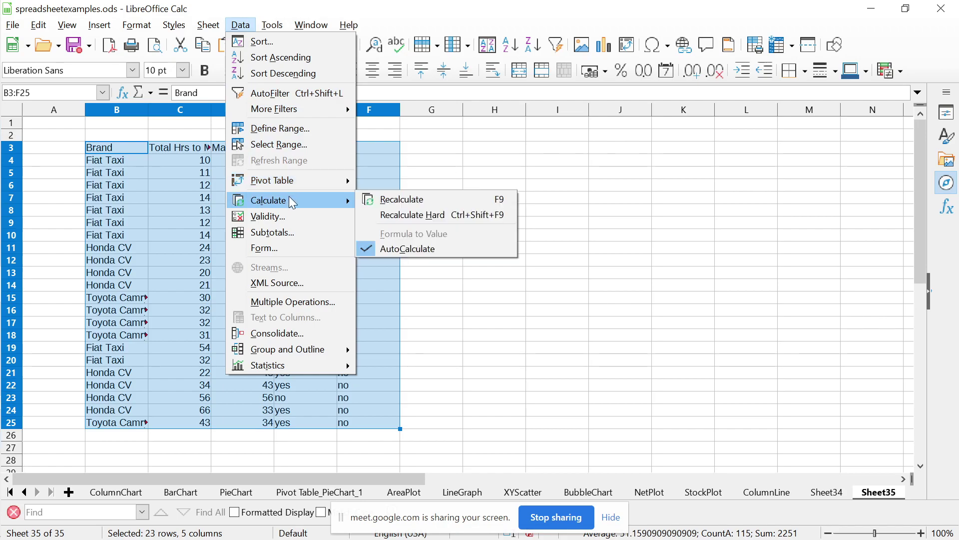
click(305, 234)
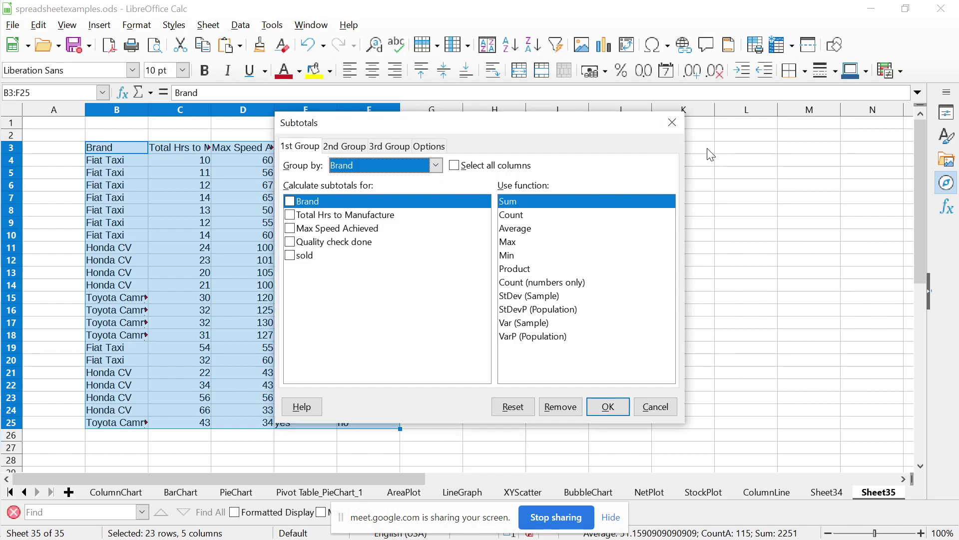
click(672, 122)
Type SELECT * FROM MYTABLE GROUP BY BRAND into cell I6
click(598, 189)
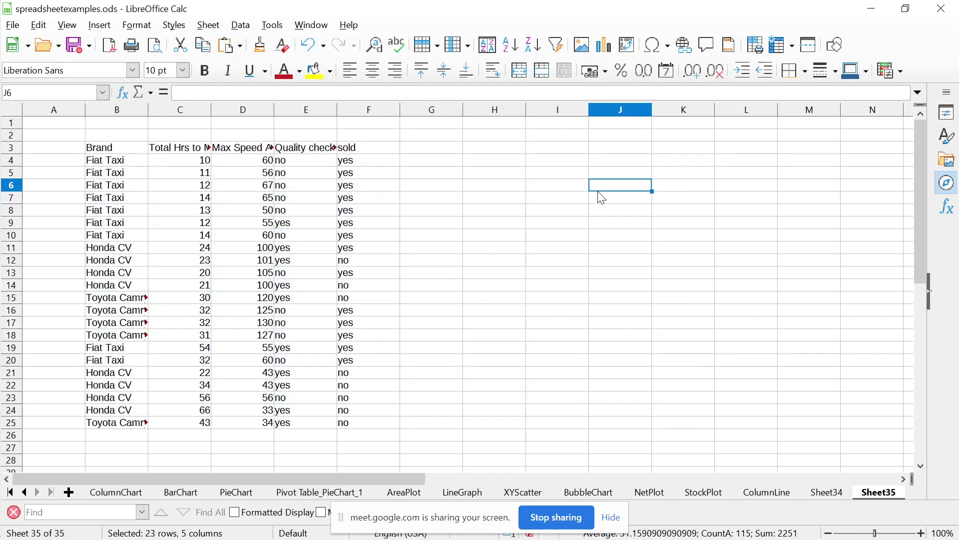
click(545, 190)
text(SEEL)
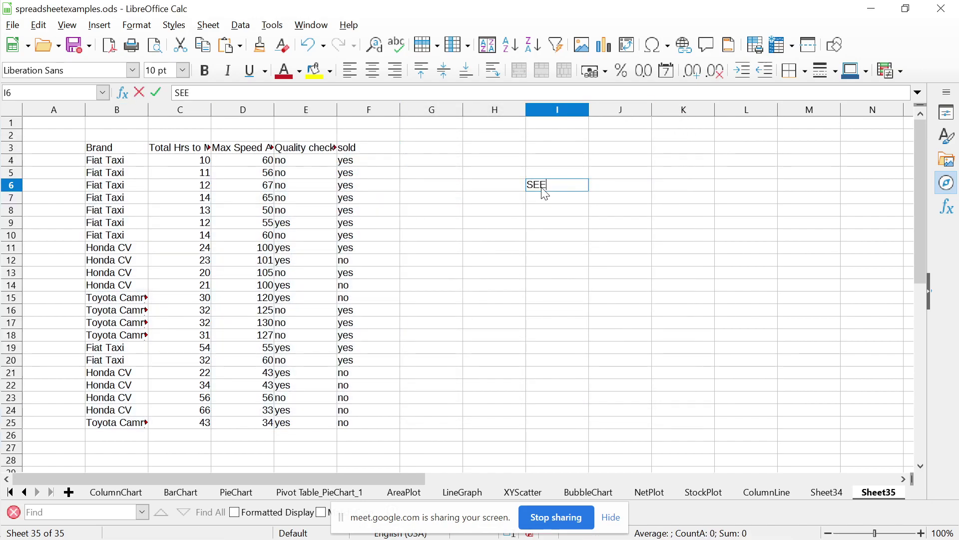
key(BackSpace)
text(LECT * FRO)
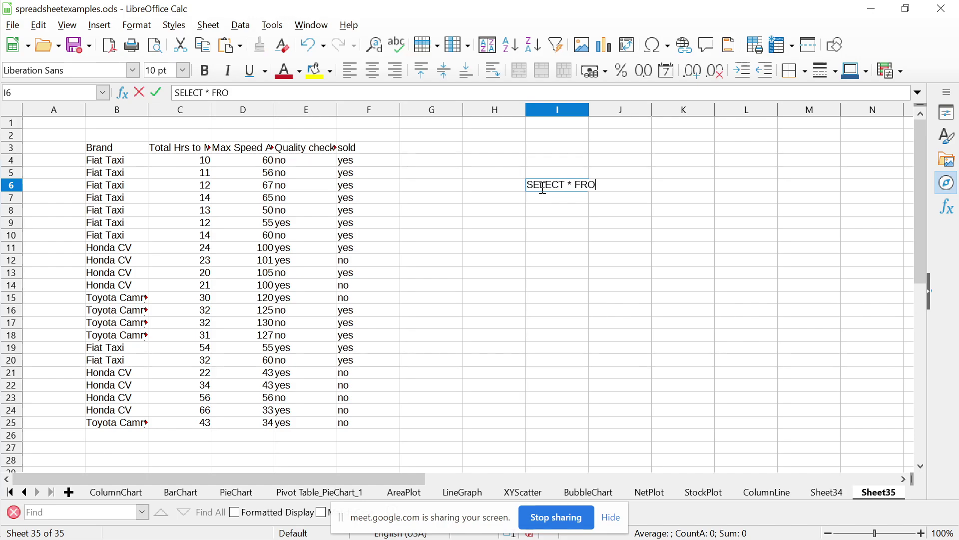
text(M MYTABLE)
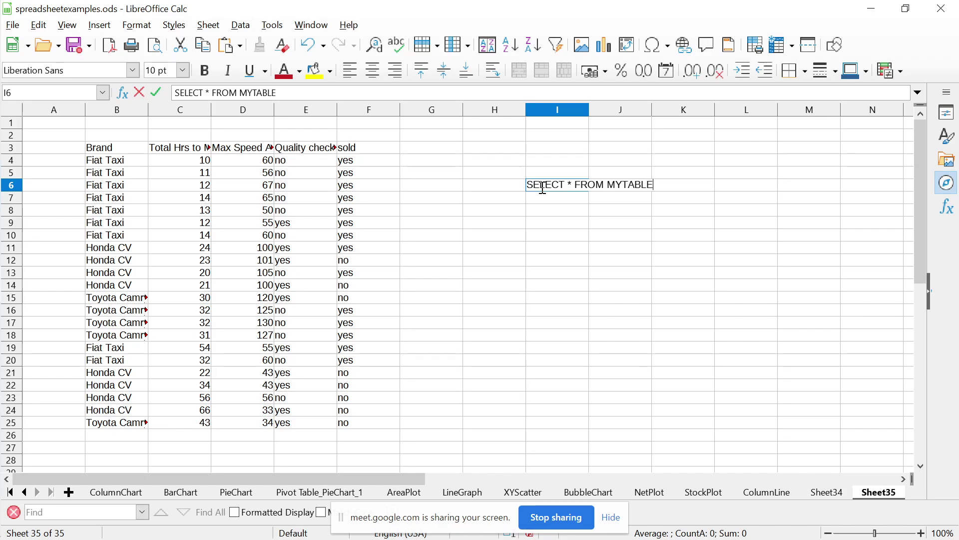
text( GROUP BY)
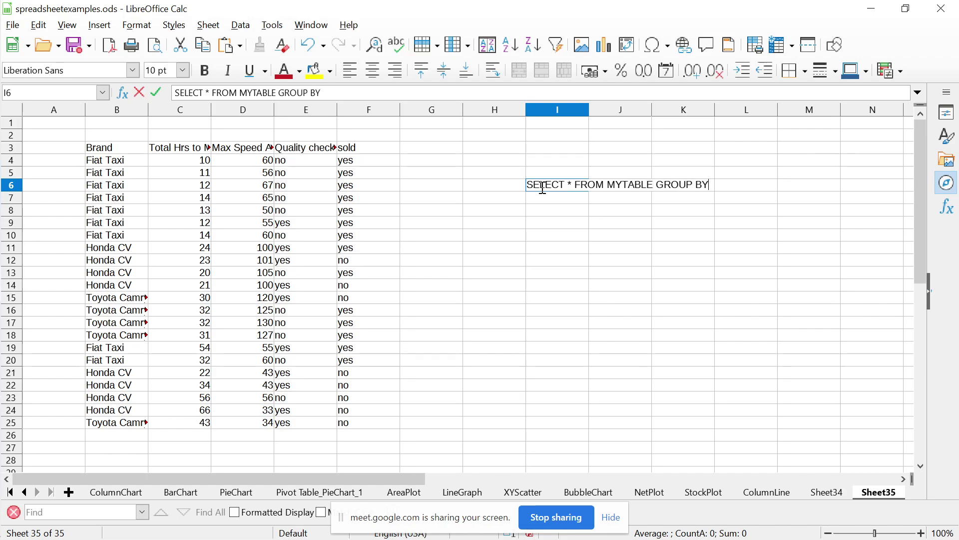
text( BRAND)
Revise the I6 query to SELECT BRAND, COUNT(*) FROM MYTABLE GROUP BY BRAND
click(566, 184)
text(BRAND,)
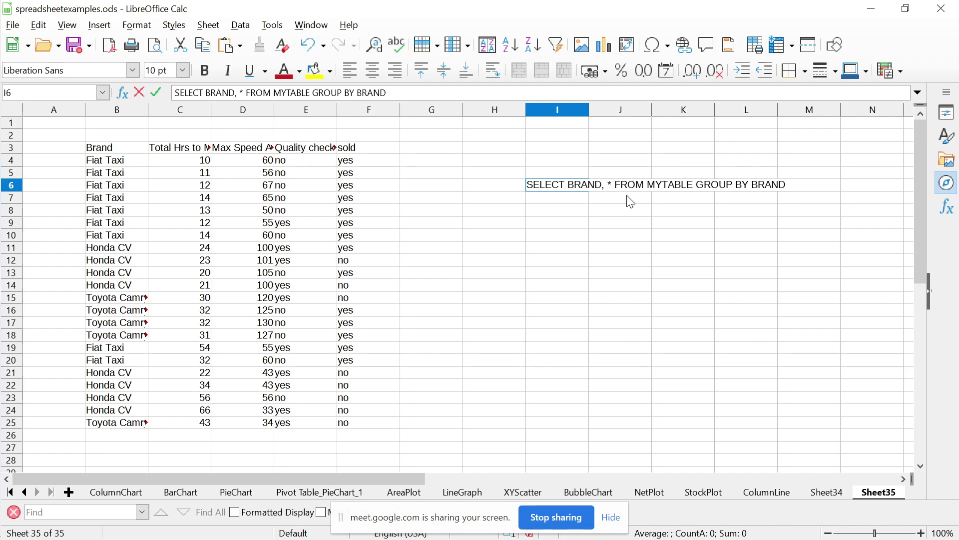
text(COUNT)
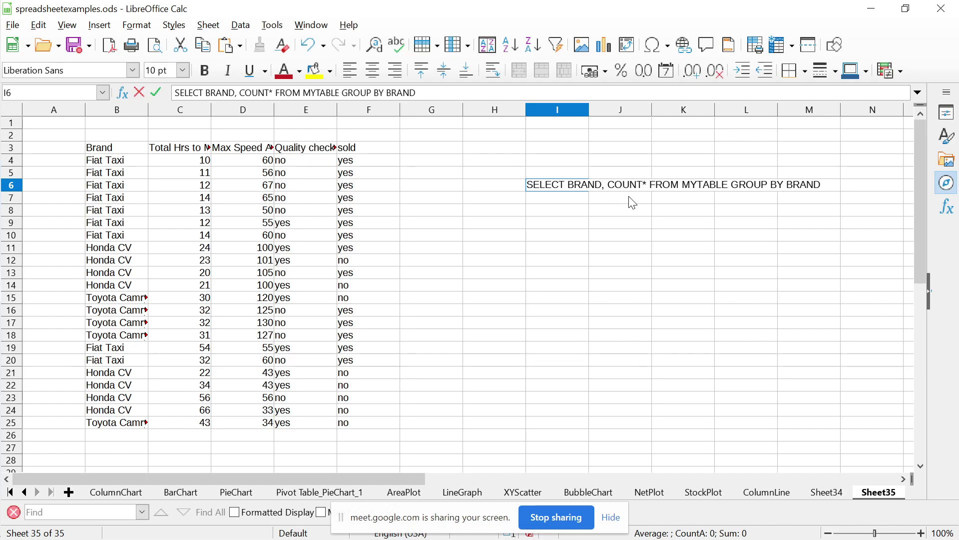
text(()
key(Right)
text())
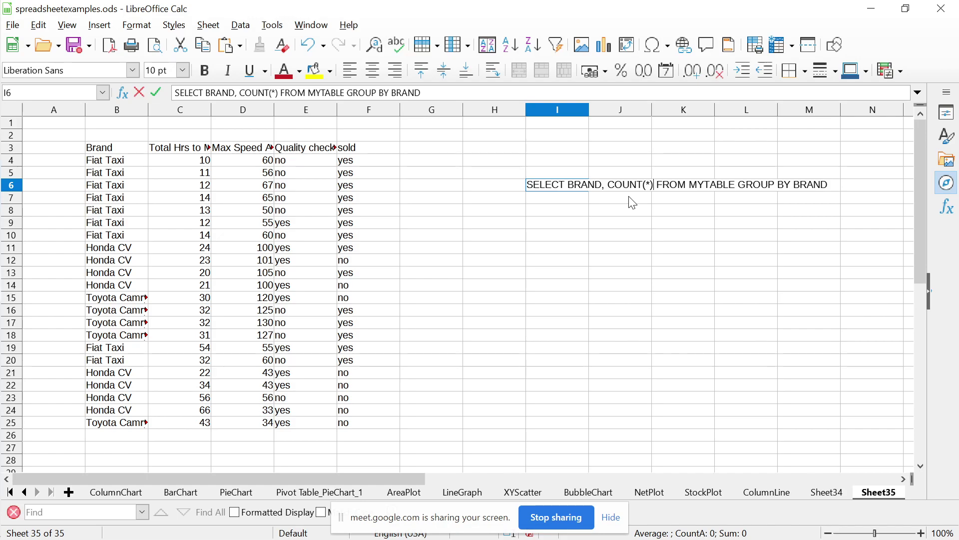
key(Return)
key(Return)
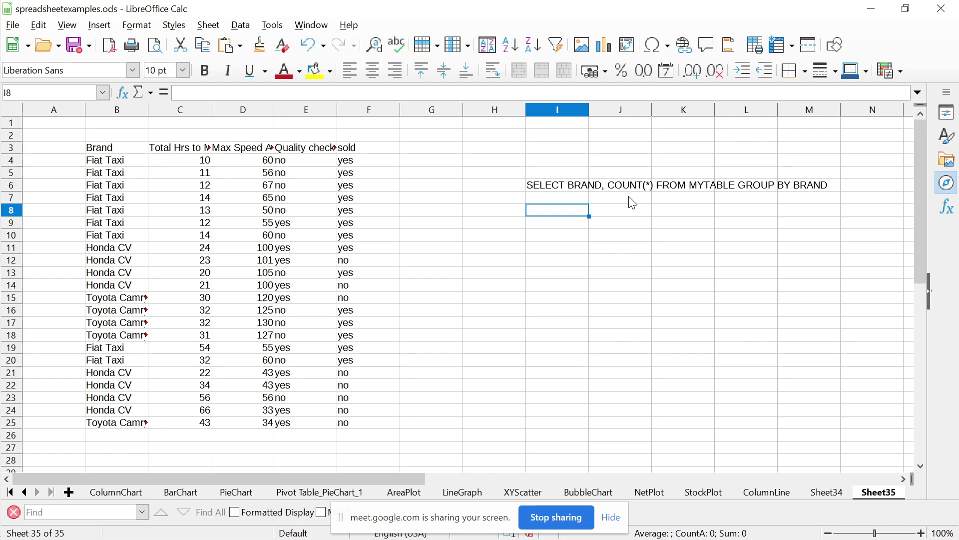
Enter FiatTaxi in I8 with a count of 9 in J8
text(FiatTaxi)
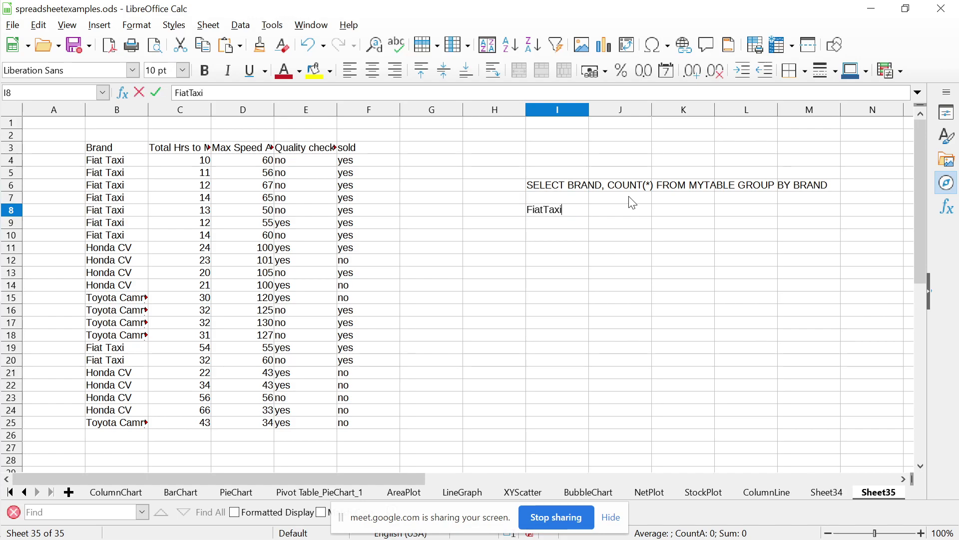
key(Return)
key(Up)
key(Up)
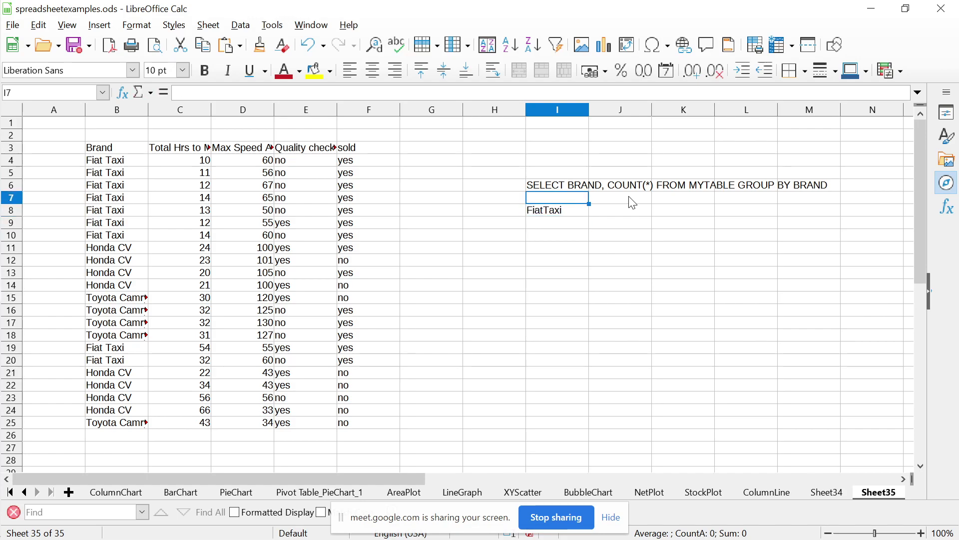
key(Down)
key(Right)
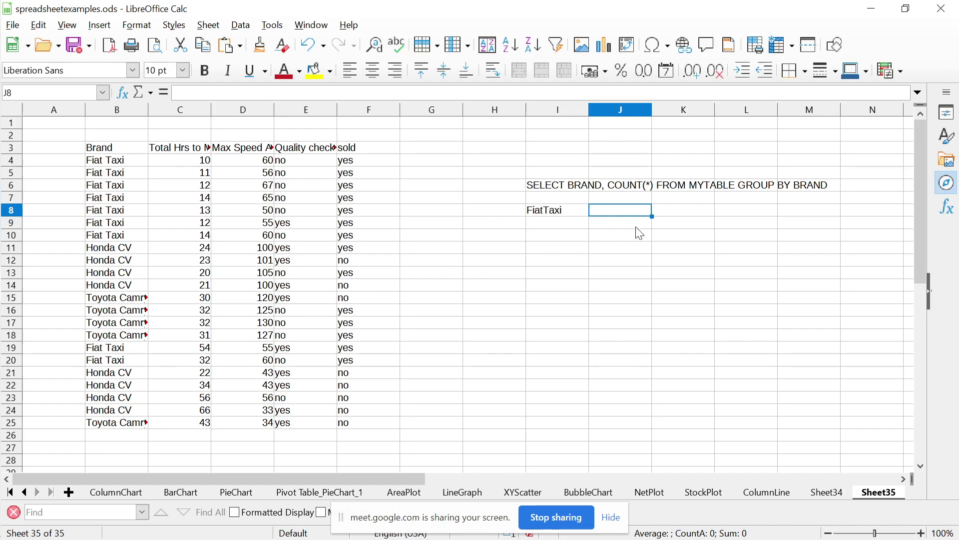
text(9)
key(Return)
key(Left)
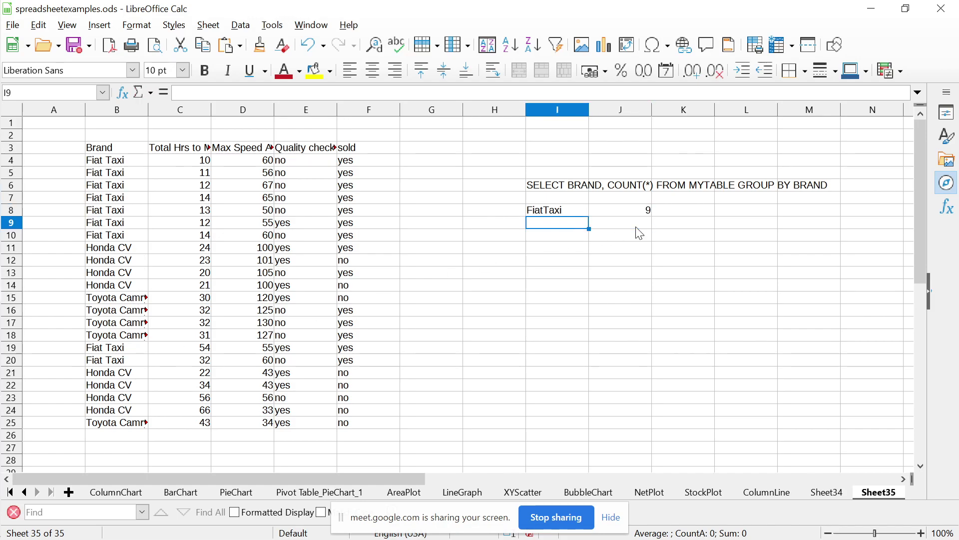
Add Honda CV in I9 with a count of 8 in J9
text(Honda)
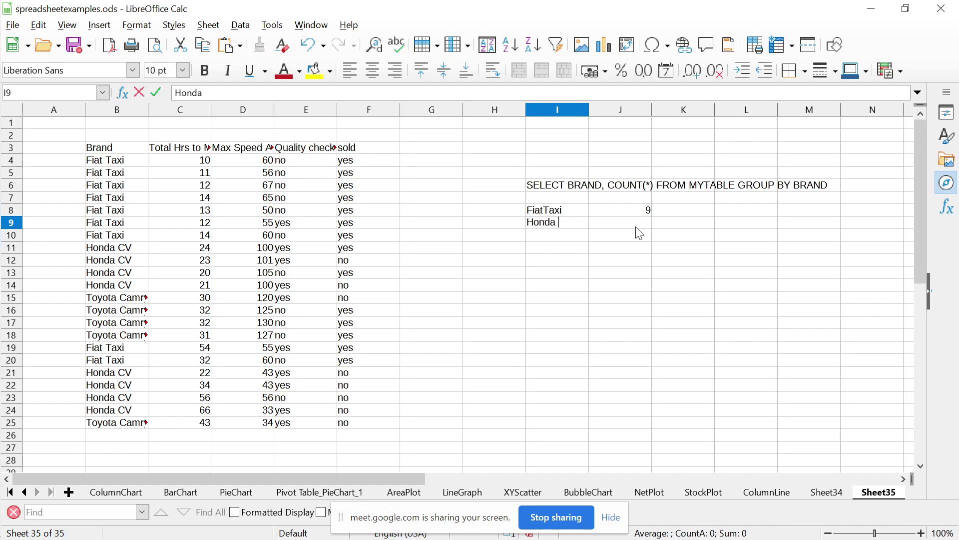
text( CV)
key(Return)
click(635, 227)
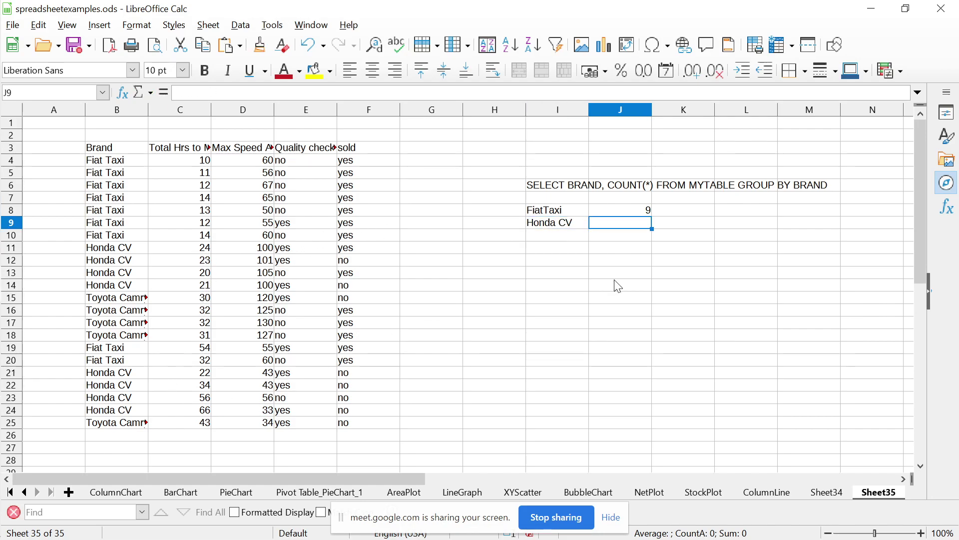
text(8)
key(Return)
key(Left)
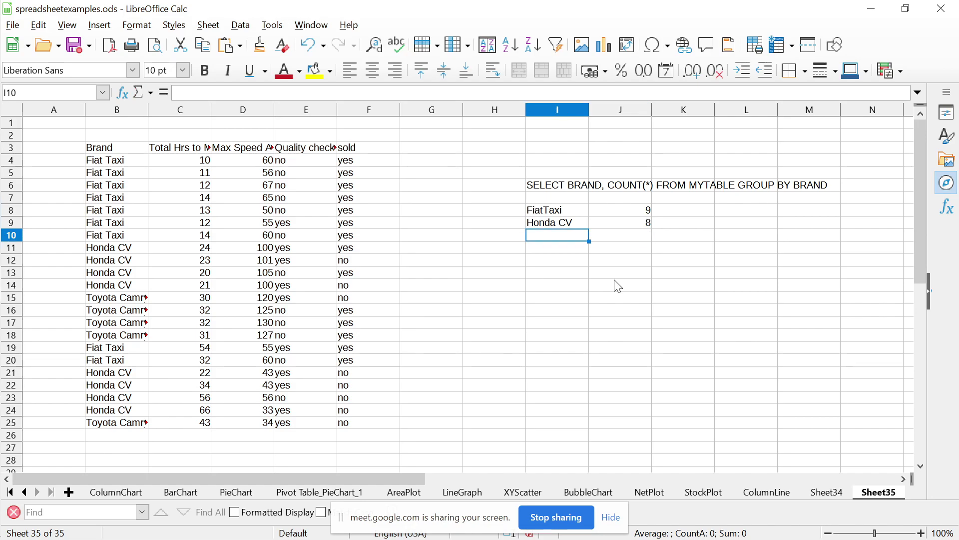
Add Toyoto Camry in I10 with a count of 5 in J10
text(Toyo)
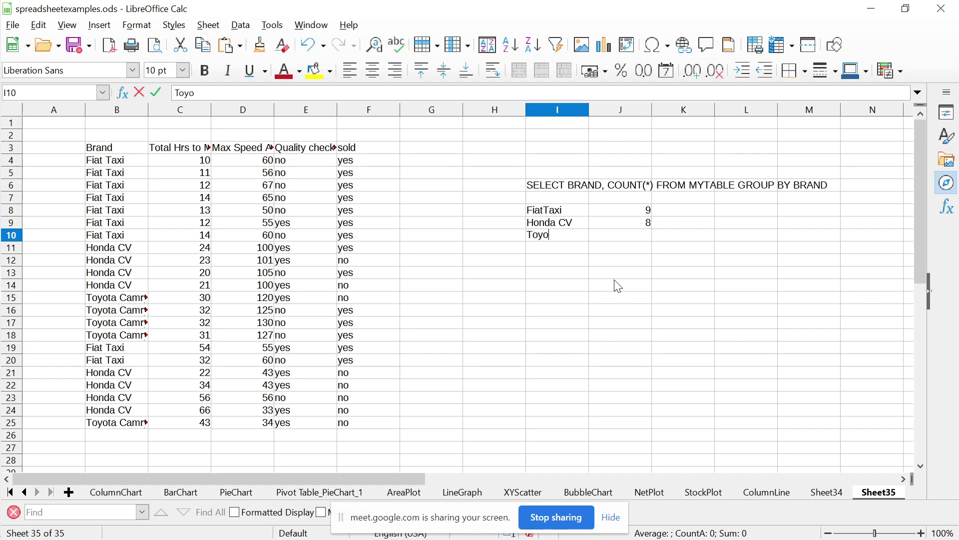
text(to Camry)
key(Return)
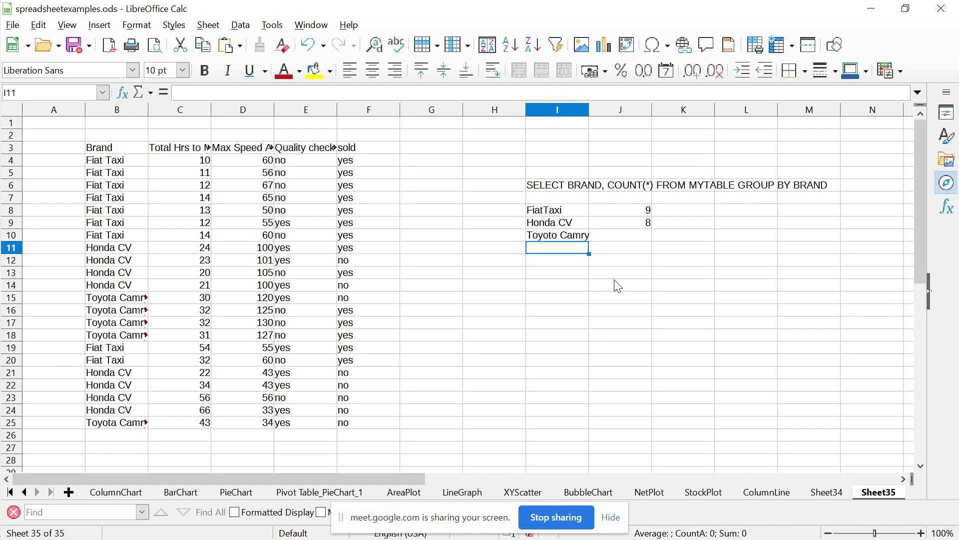
key(Up)
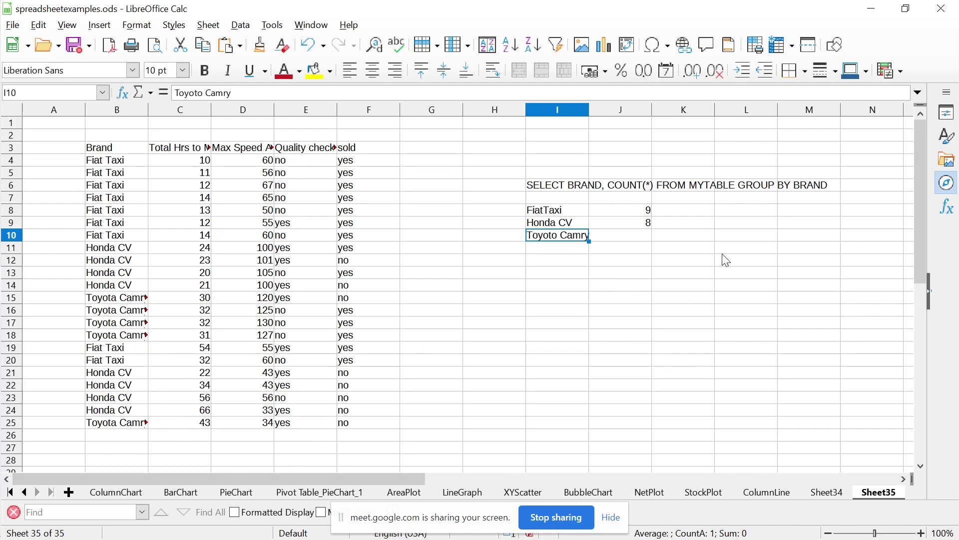
click(651, 239)
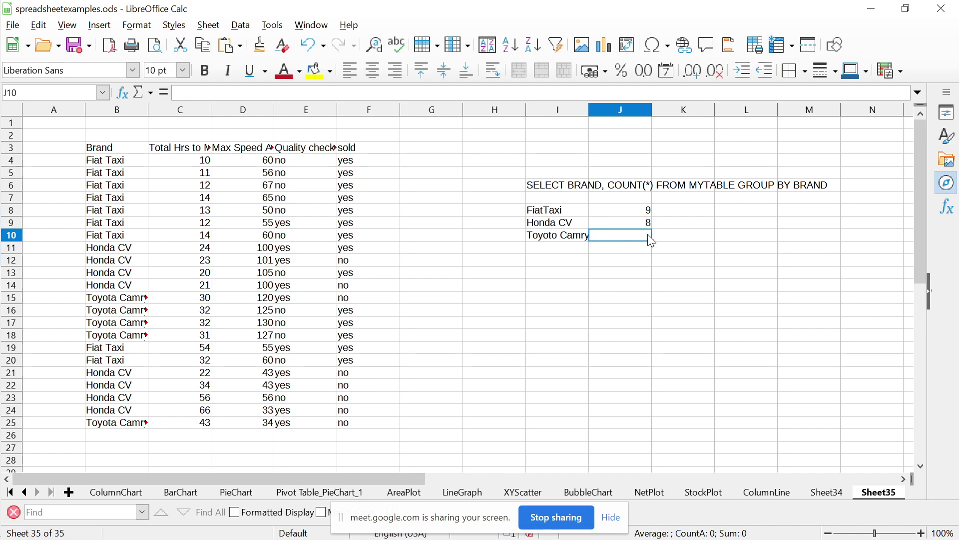
text(5)
key(Up)
key(Up)
key(Up)
key(Left)
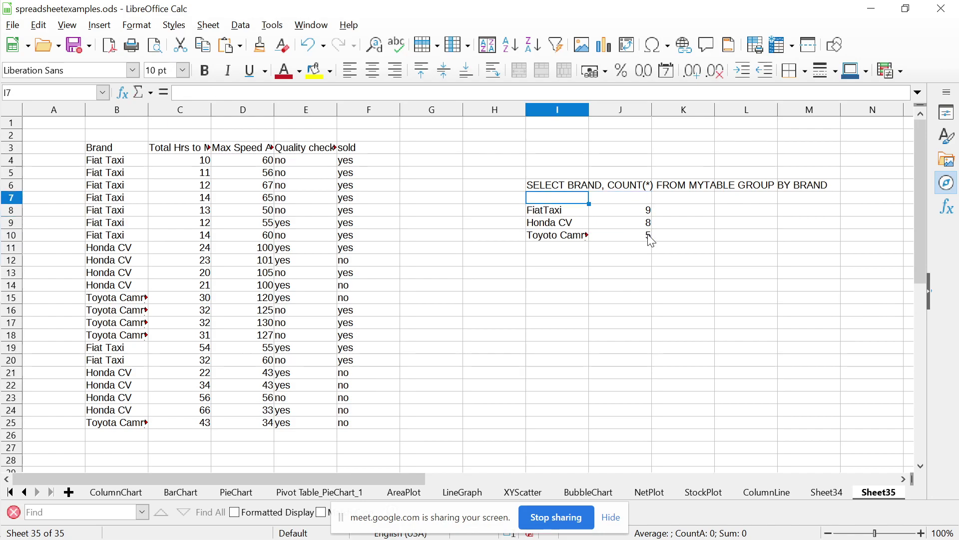
Add the BRAND header in I7 above the brand list
text(BRAND)
key(Return)
key(Up)
key(Right)
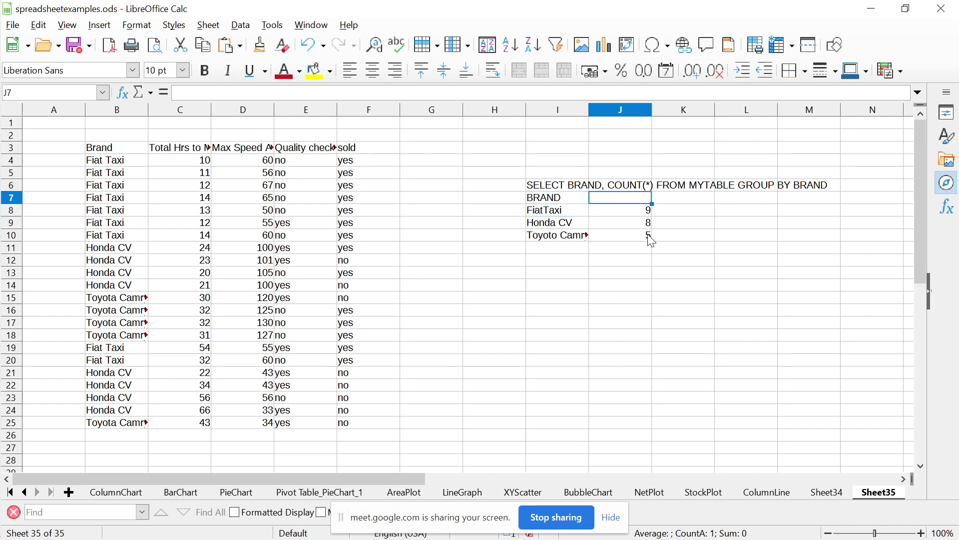
text(COUNT)
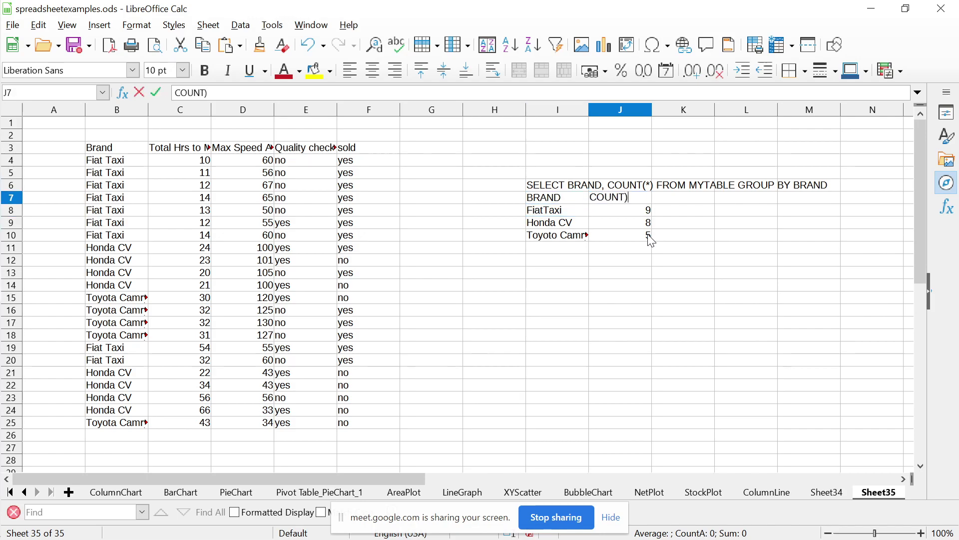
key(BackSpace)
key(Escape)
key(Up)
key(Left)
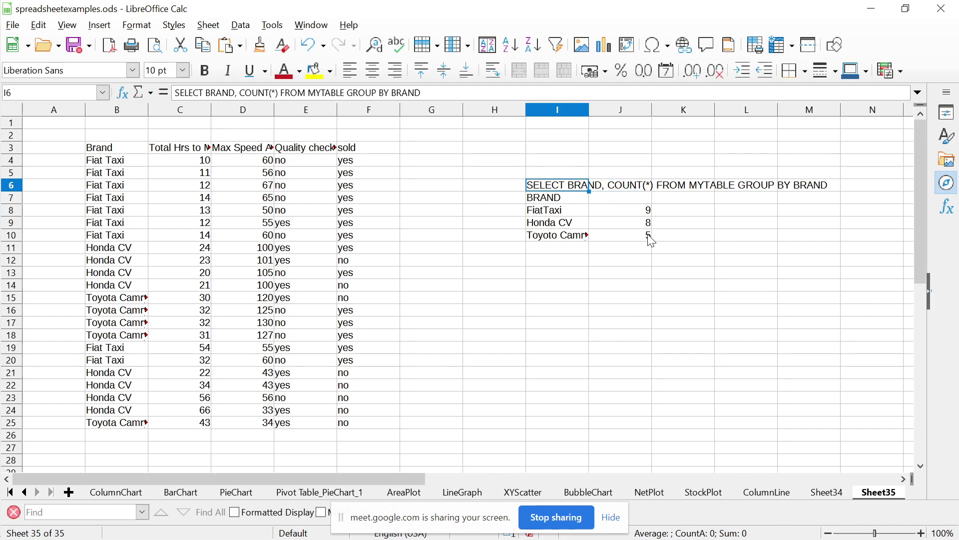
Insert AS C after COUNT(*) in the I6 query and enter header C in J7
click(280, 94)
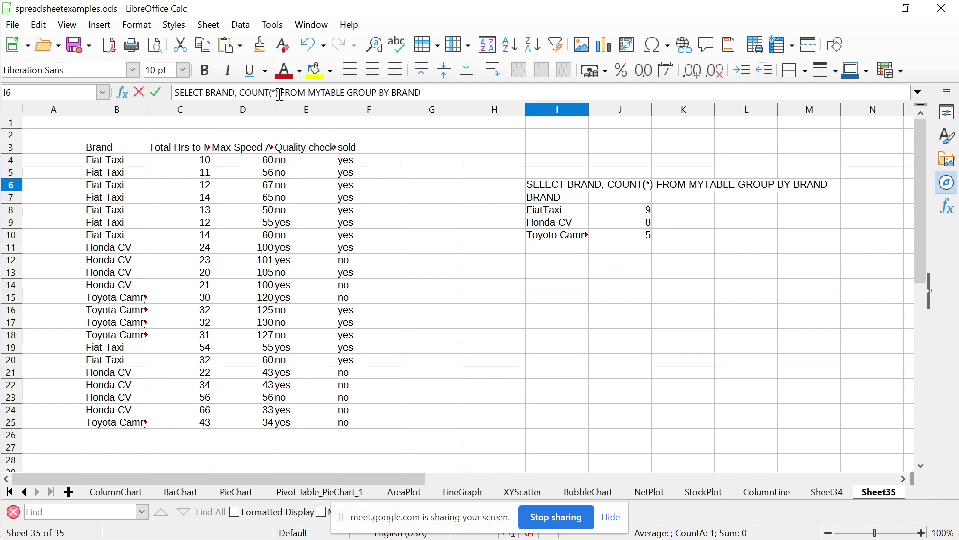
text(AS C)
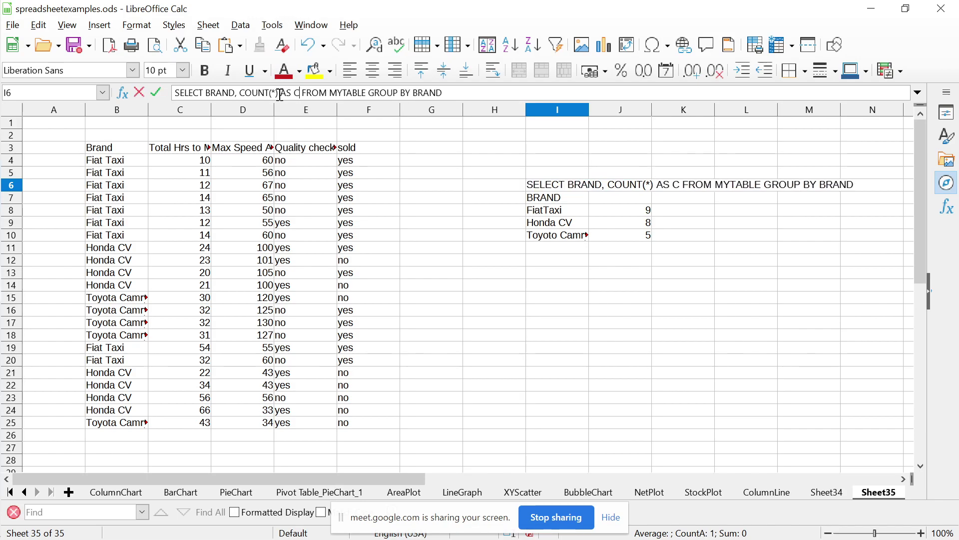
text(OUNT)
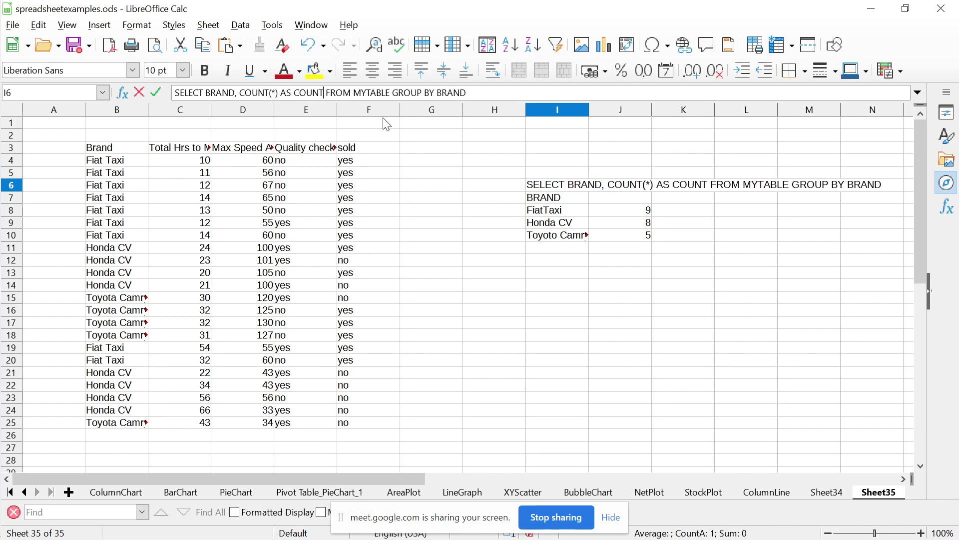
key(BackSpace)
key(BackSpace)
key(BackSpace)
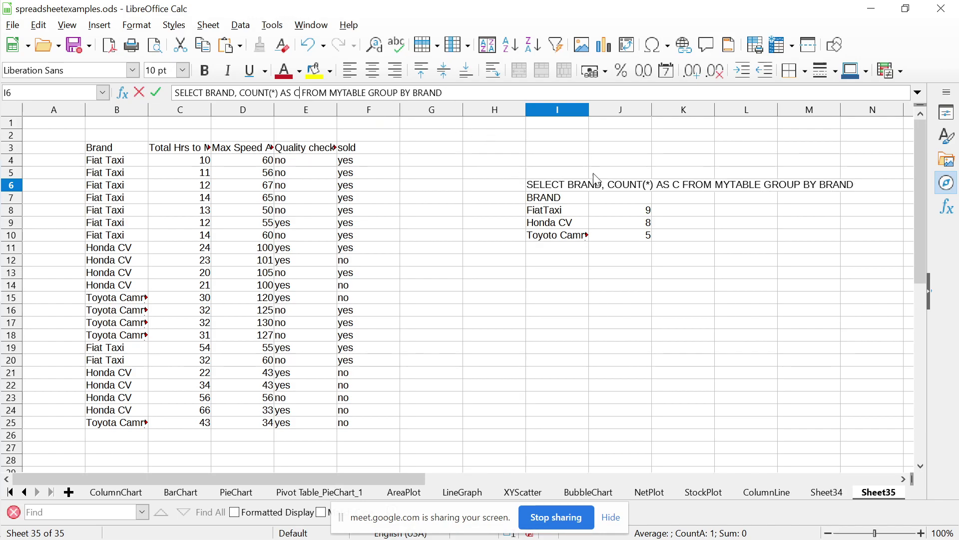
double_click(630, 198)
text(C)
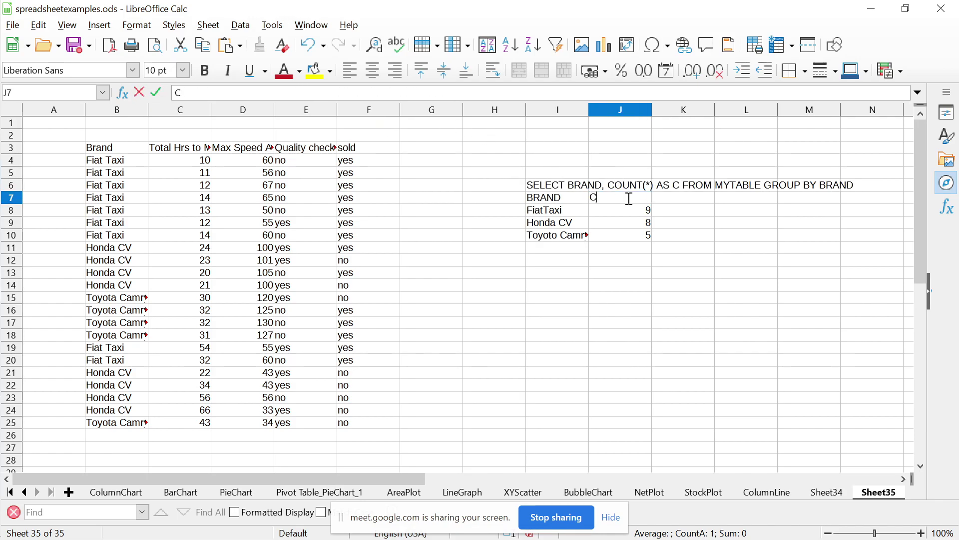
key(Return)
Select the I7:J10 summary table, then return to the query cell I6
key(Up)
key(Left)
key(shift+Down)
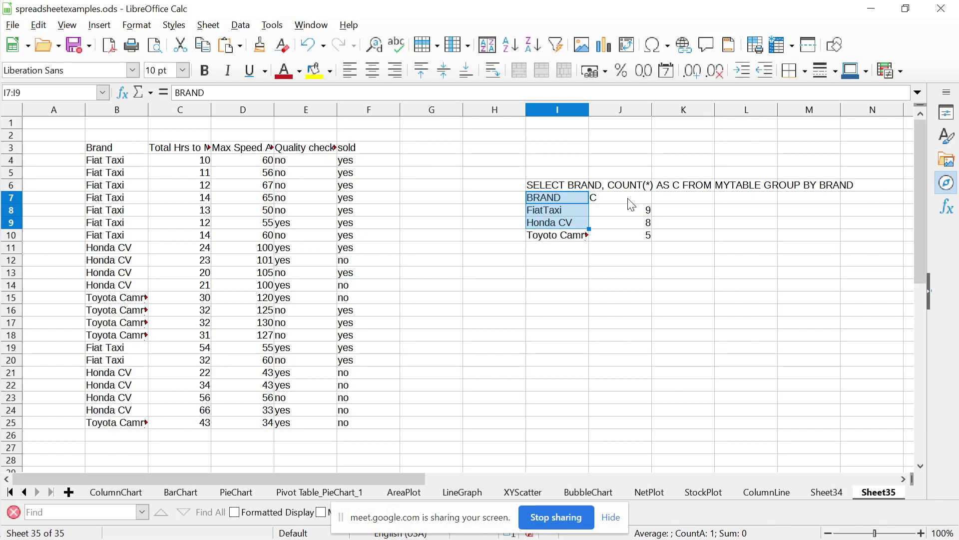
key(shift+Right)
key(shift+Down)
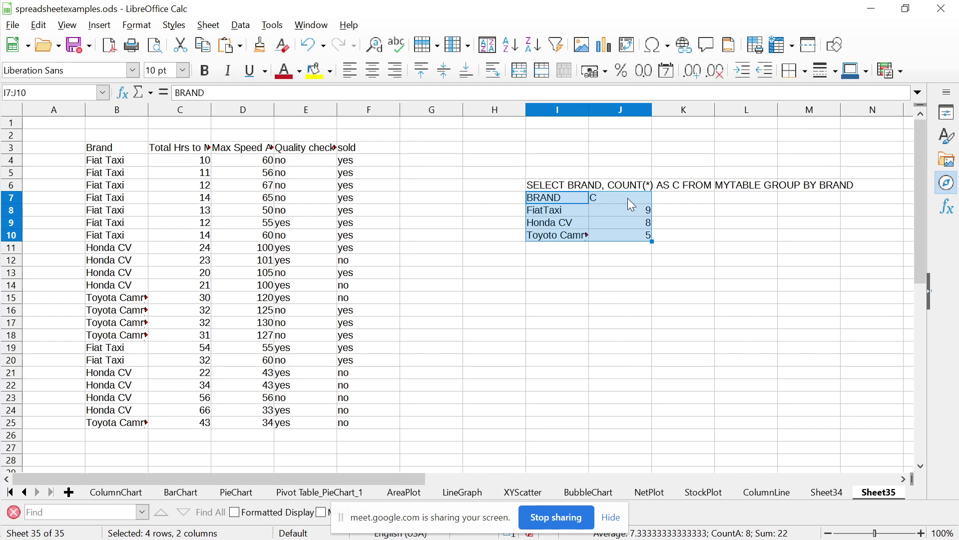
key(Escape)
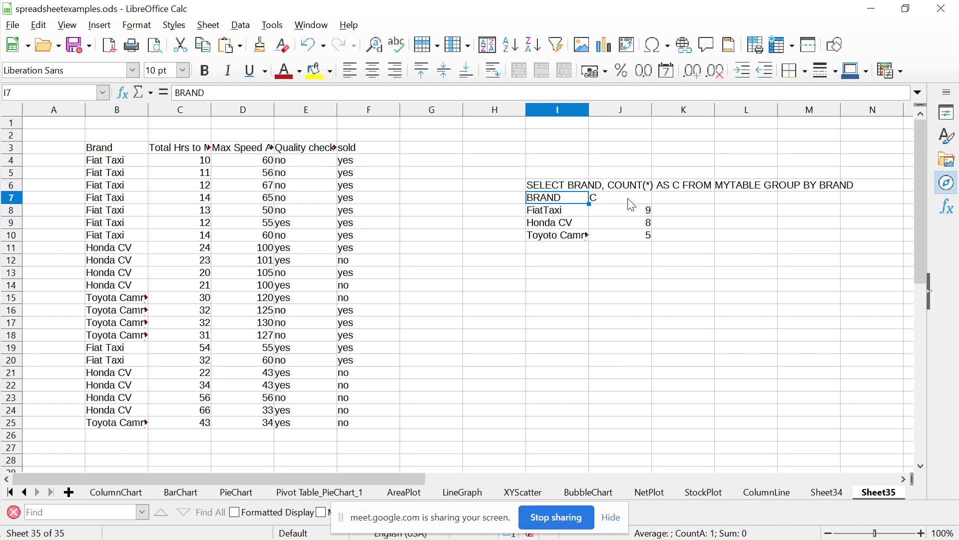
key(Up)
key(Left)
key(Right)
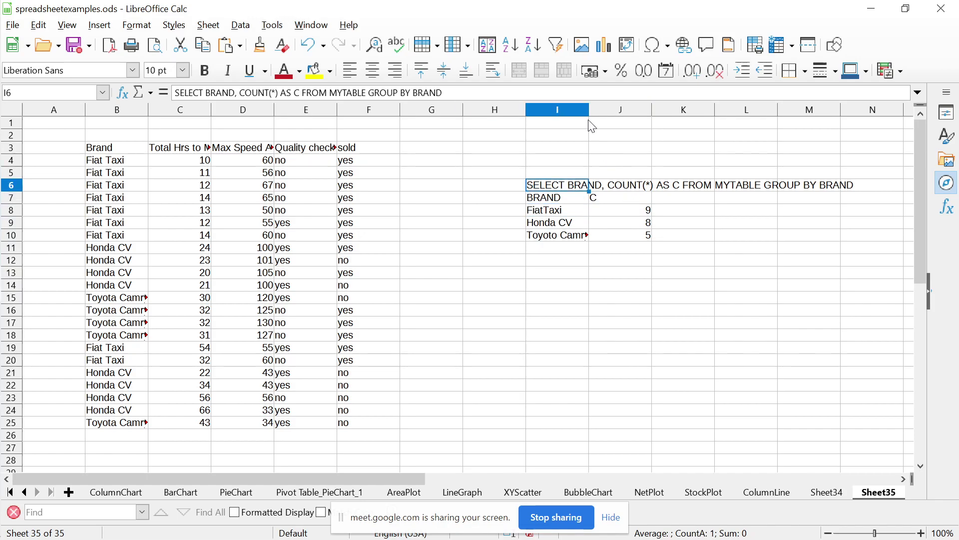
Append ', MAXSPEED' to the query's GROUP BY clause
click(451, 98)
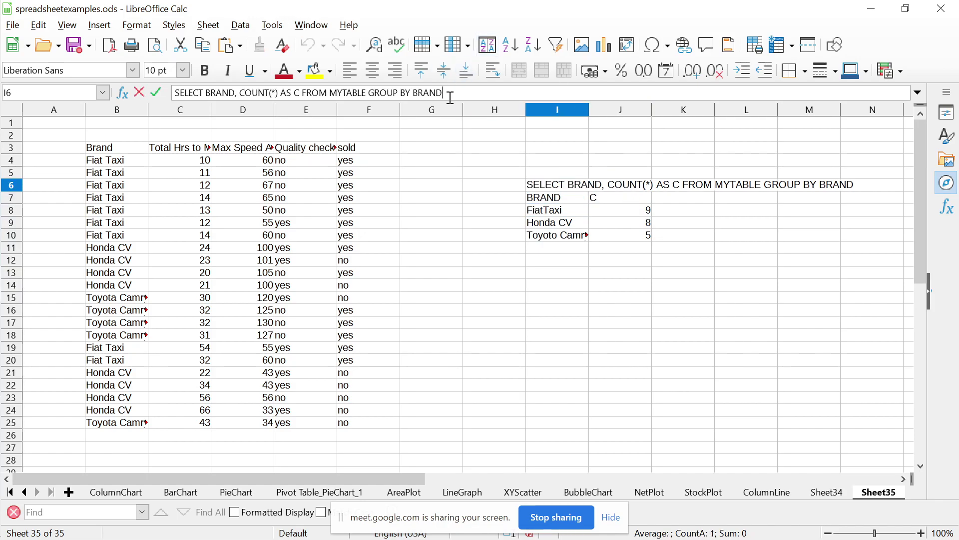
text(, MAXSPEED)
key(Return)
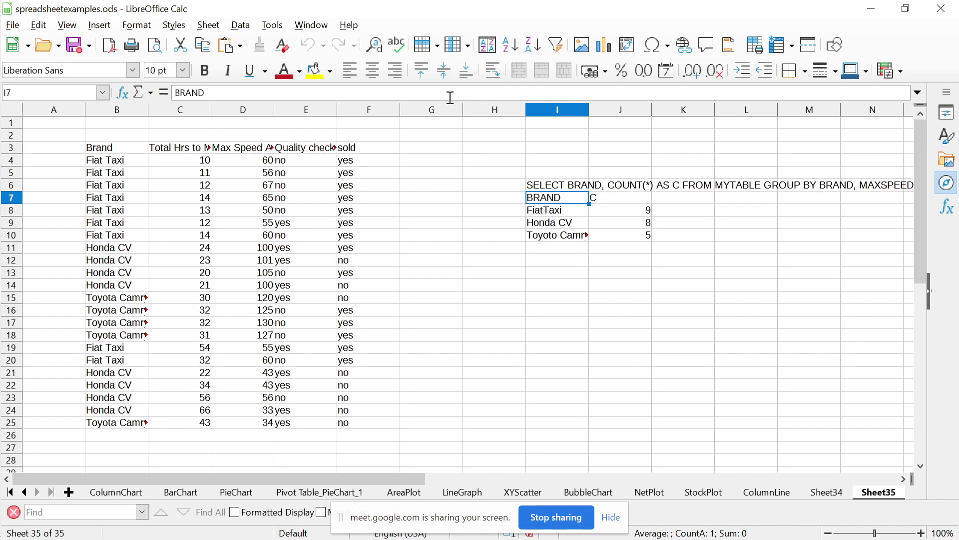
key(Up)
key(Down)
key(Up)
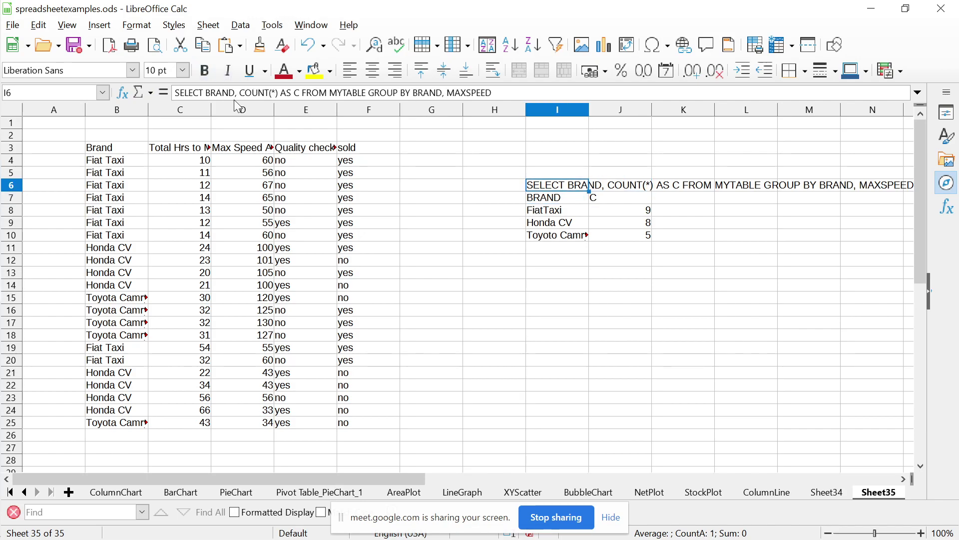
Insert MAXSPEED into the SELECT list after BRAND
click(614, 192)
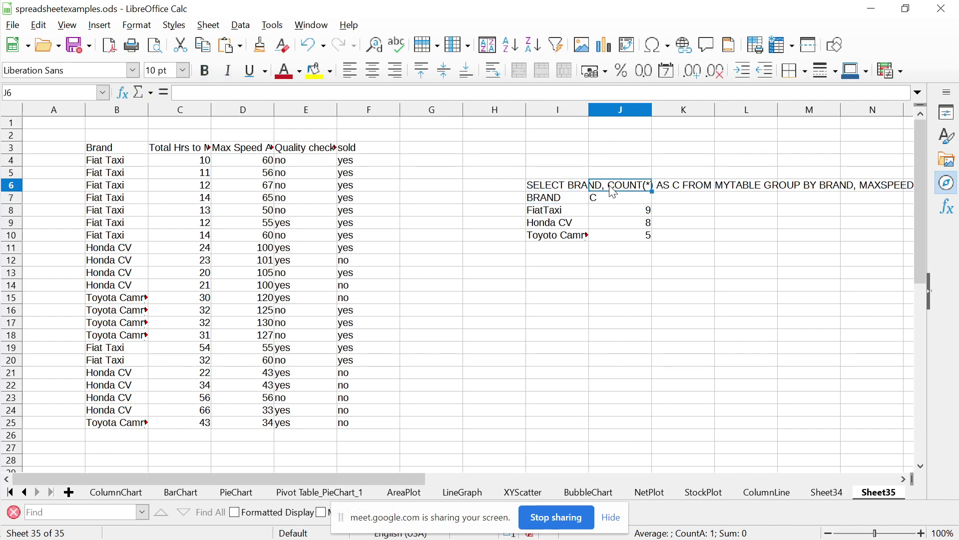
double_click(607, 186)
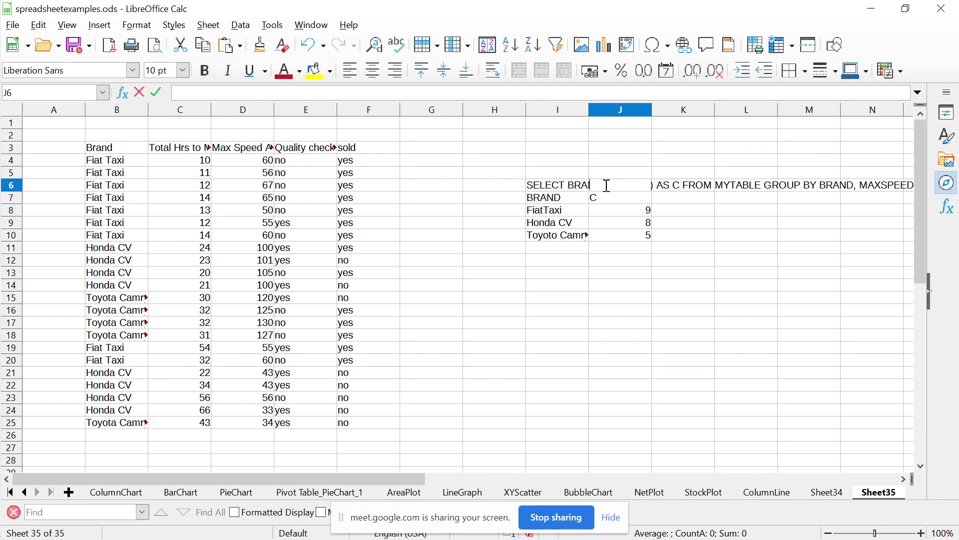
click(565, 187)
click(270, 92)
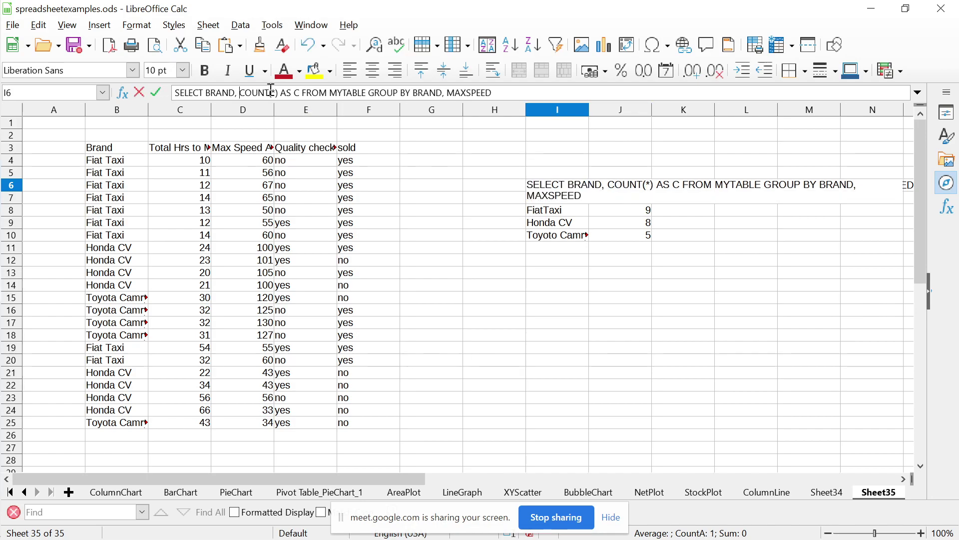
text(MAXSPEED)
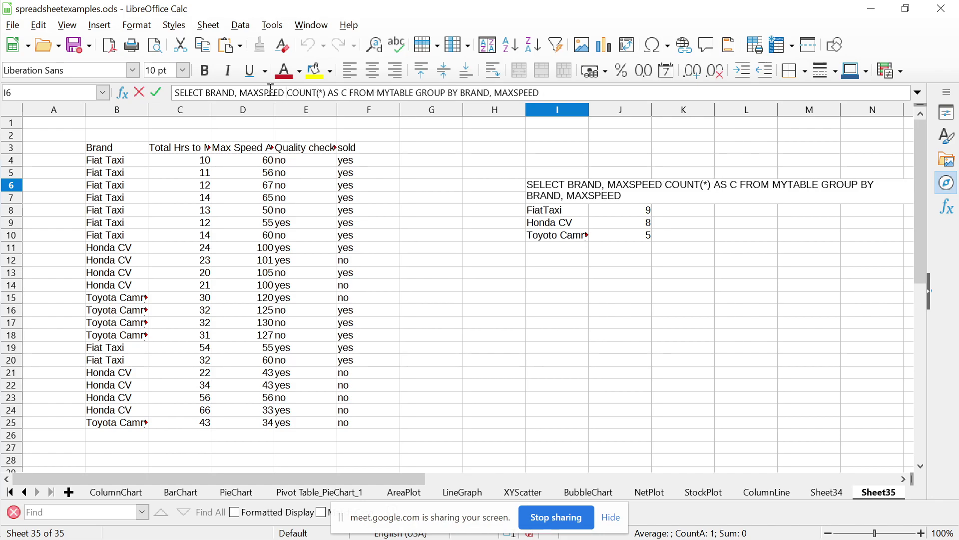
text( ,)
Replace COUNT(*) with SUM(MAXSPEED) in the I6 query
key(ctrl+shift+Right)
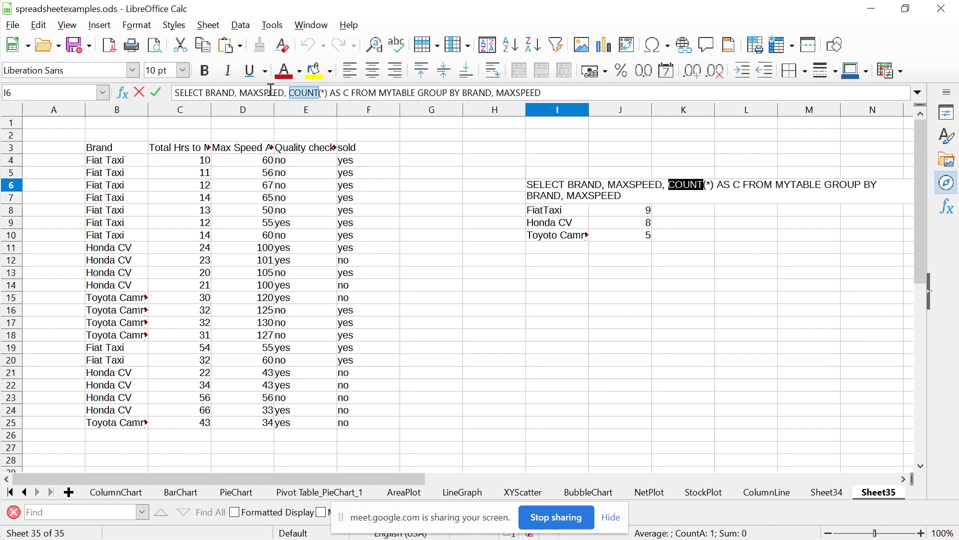
text(SUM)
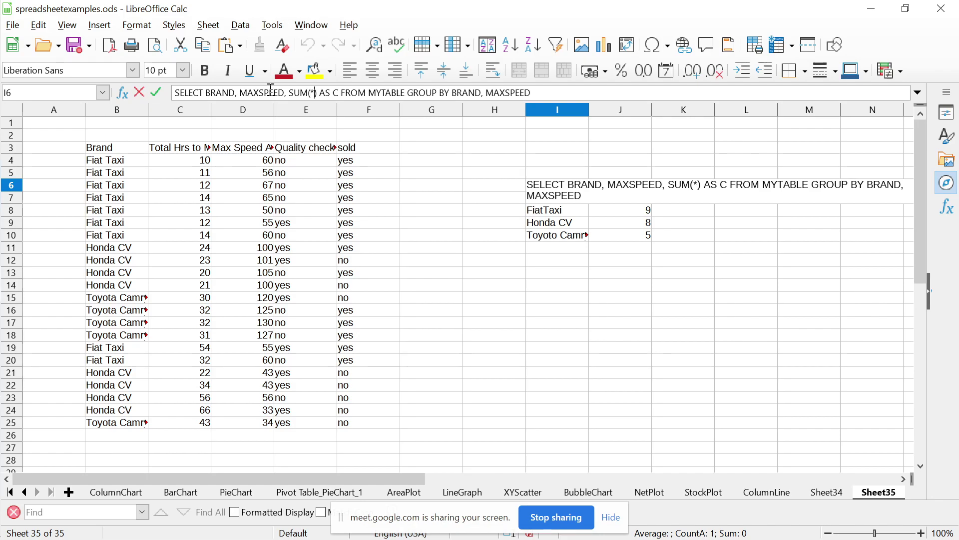
key(BackSpace)
text(MAXSPP)
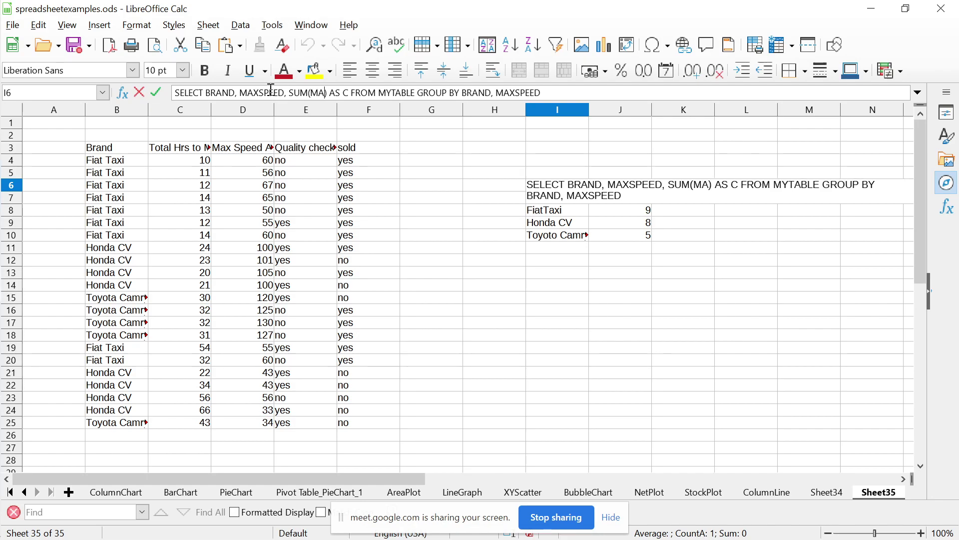
key(BackSpace)
text(EED)
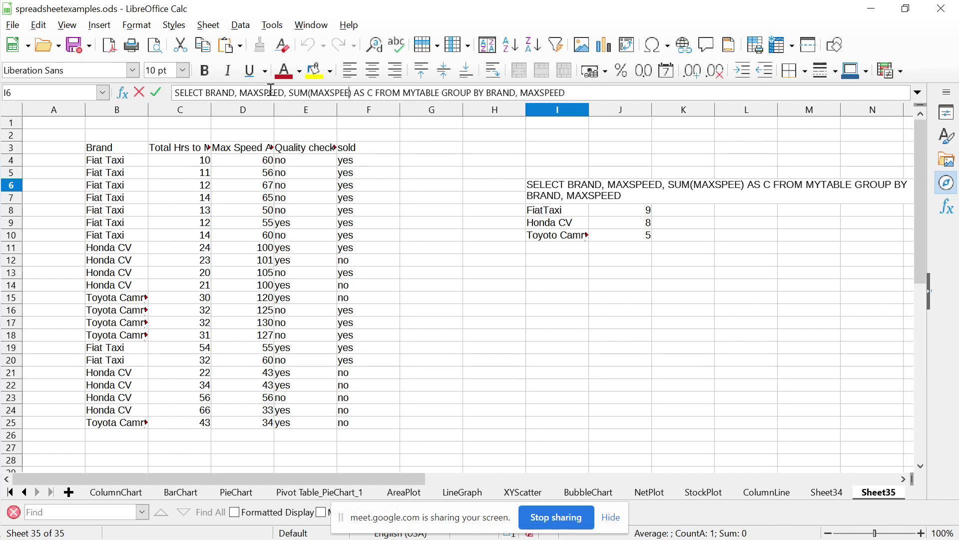
key(Return)
key(Up)
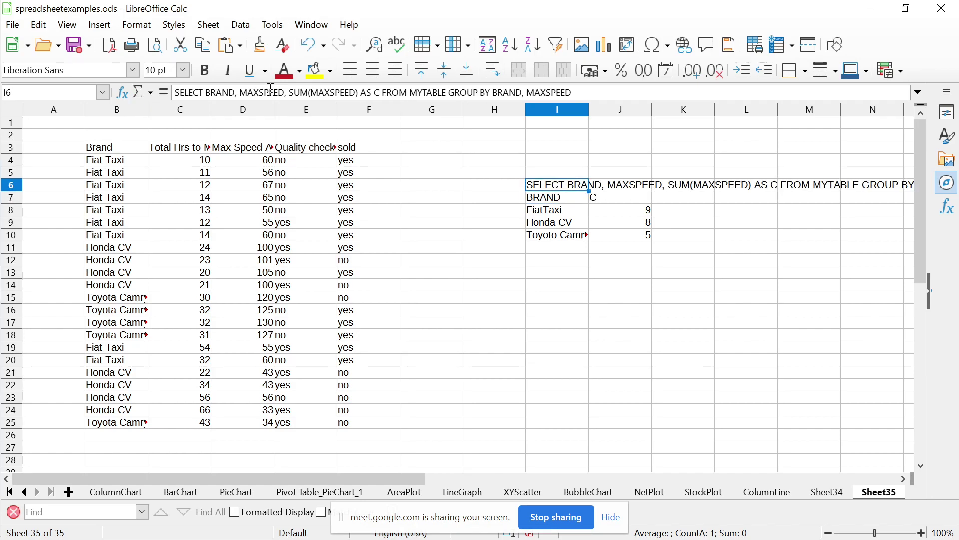
key(Down)
key(Down)
key(Up)
key(Up)
Clear the C header and counts in column J
key(Down)
key(Right)
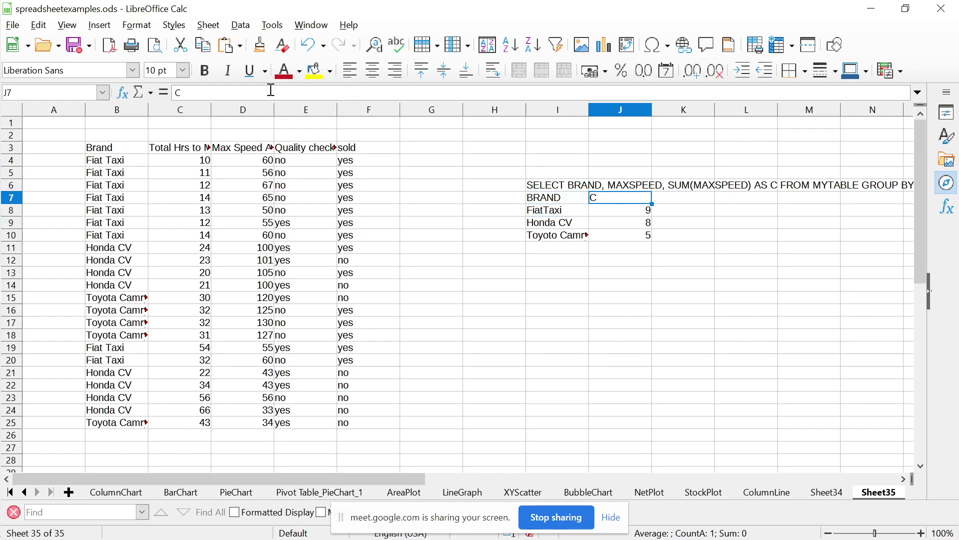
key(shift+Down)
key(shift+Down)
key(shift+Down)
key(Delete)
key(Up)
key(Up)
key(Up)
key(Up)
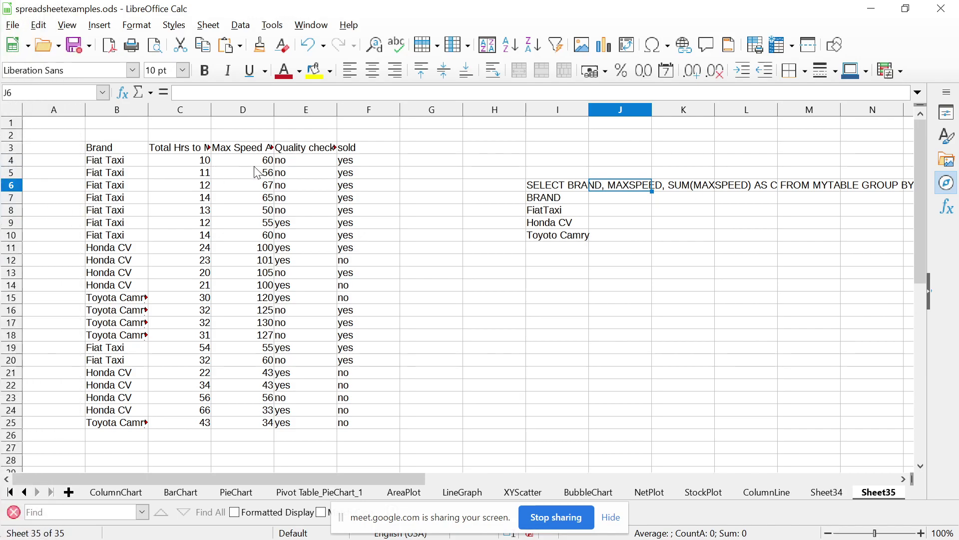
Set the Fiat Taxi max speeds to 60 in D5, 50 in D6 and D7, 60 in D9
click(268, 161)
click(269, 175)
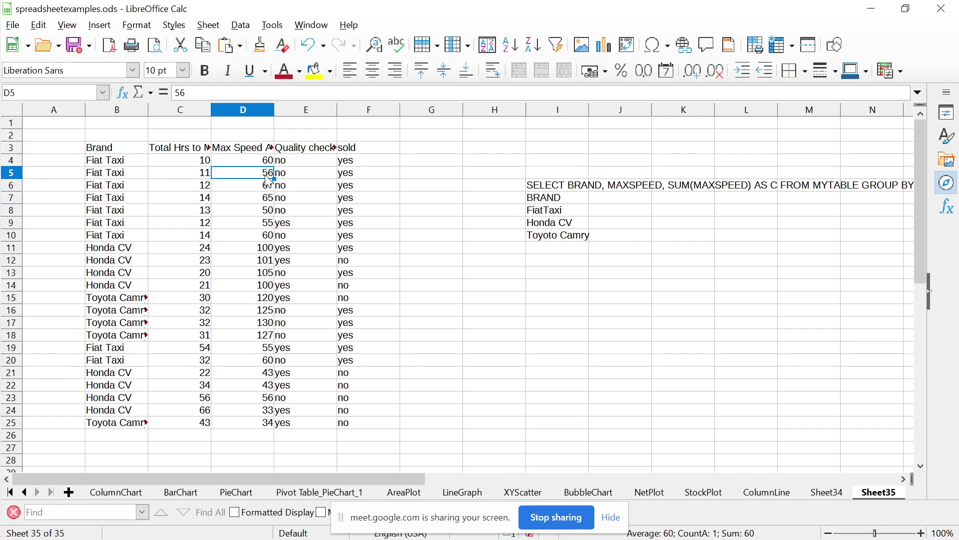
text(60)
key(Return)
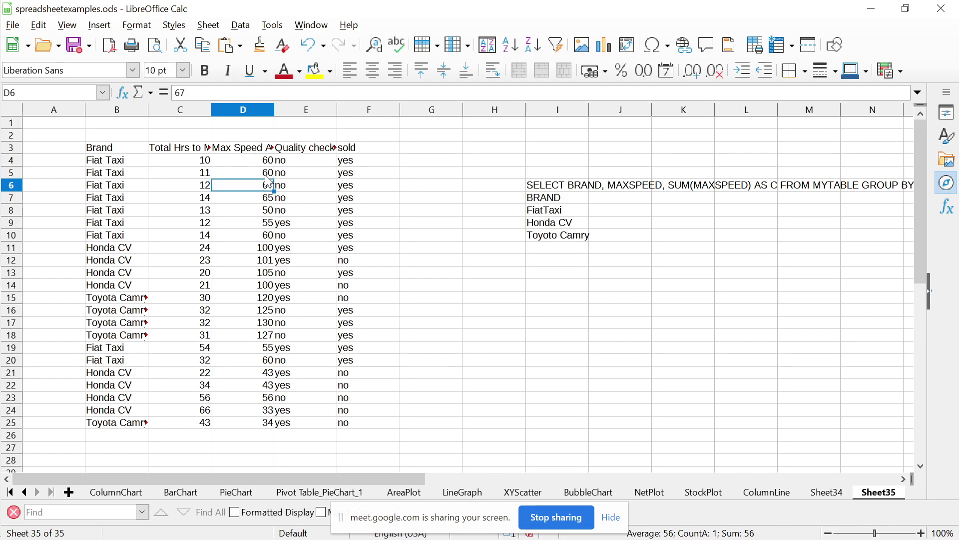
text(50)
key(Return)
text(50)
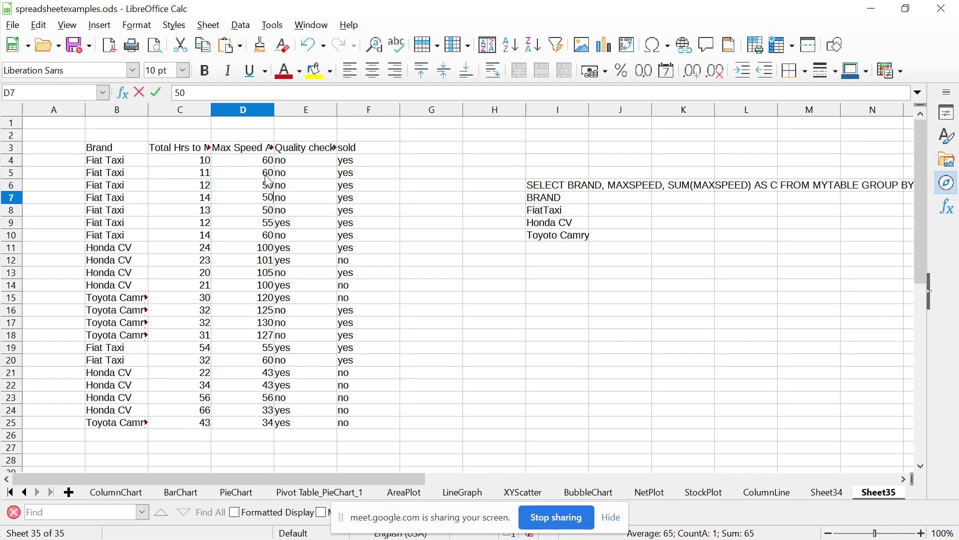
key(Return)
key(Return)
text(60)
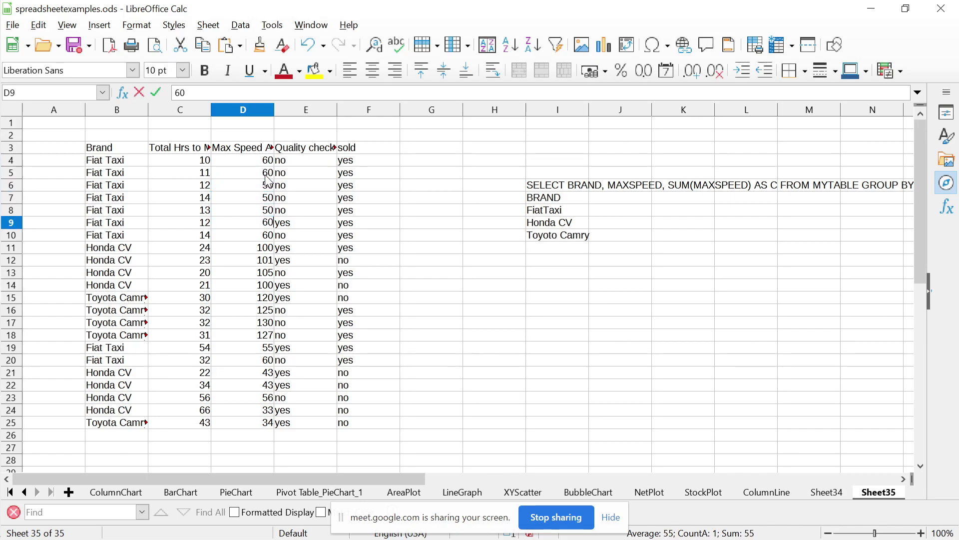
key(Return)
key(Up)
key(Up)
key(Up)
key(Up)
key(Up)
key(Up)
key(Left)
key(Left)
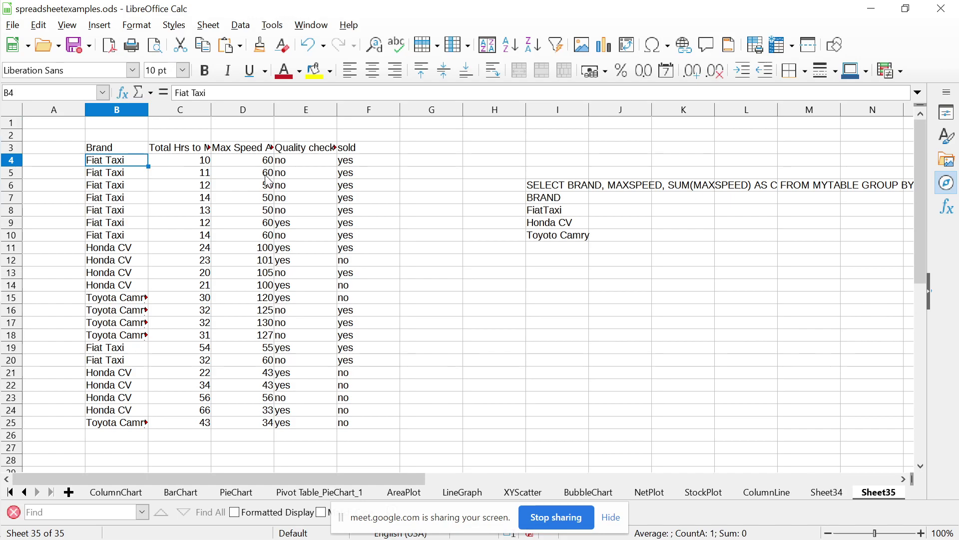
Add MAXSPEED and SUM headings in J7 and K7 beside the BRAND heading
key(Right)
key(Right)
key(Up)
key(Down)
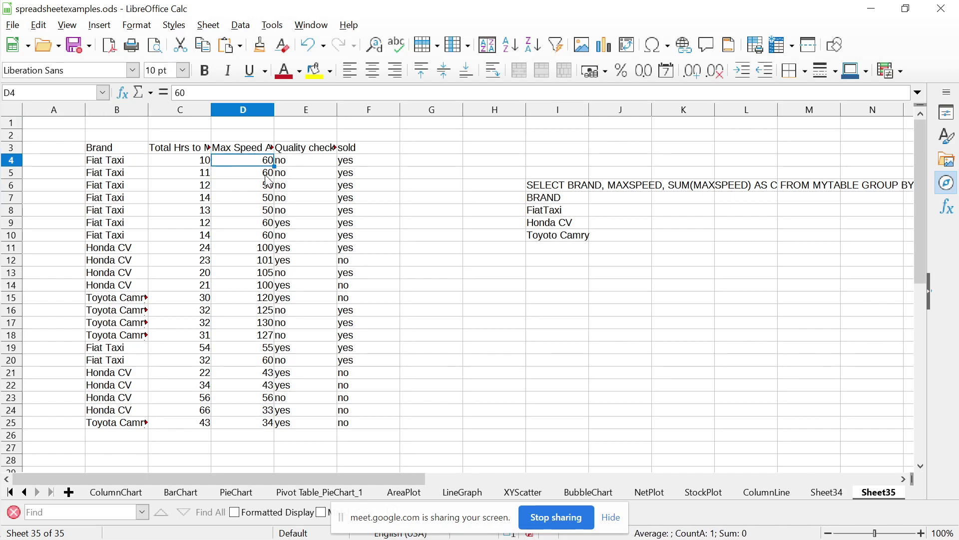
key(Right)
key(Right)
key(Right)
key(Right)
key(Right)
key(Down)
key(Down)
key(Down)
key(Right)
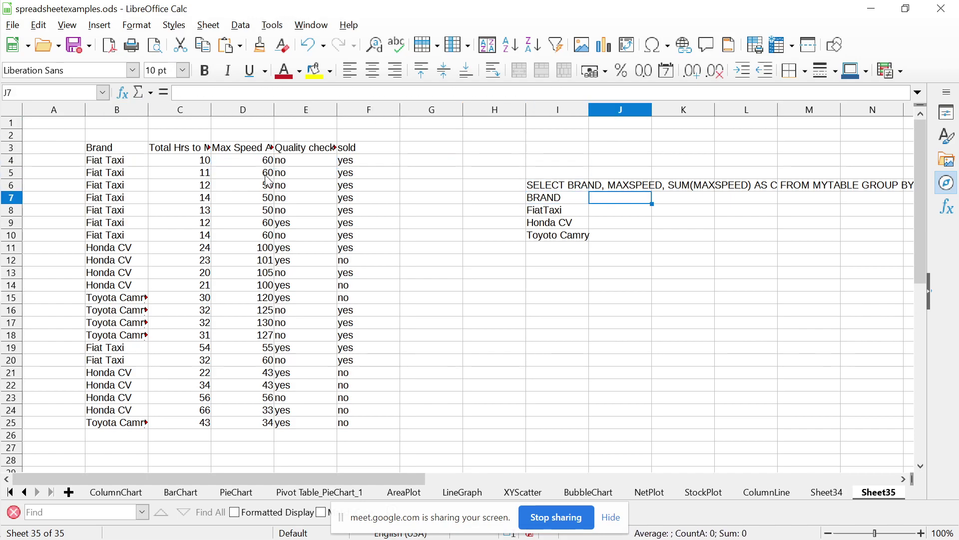
text(MAXSPP)
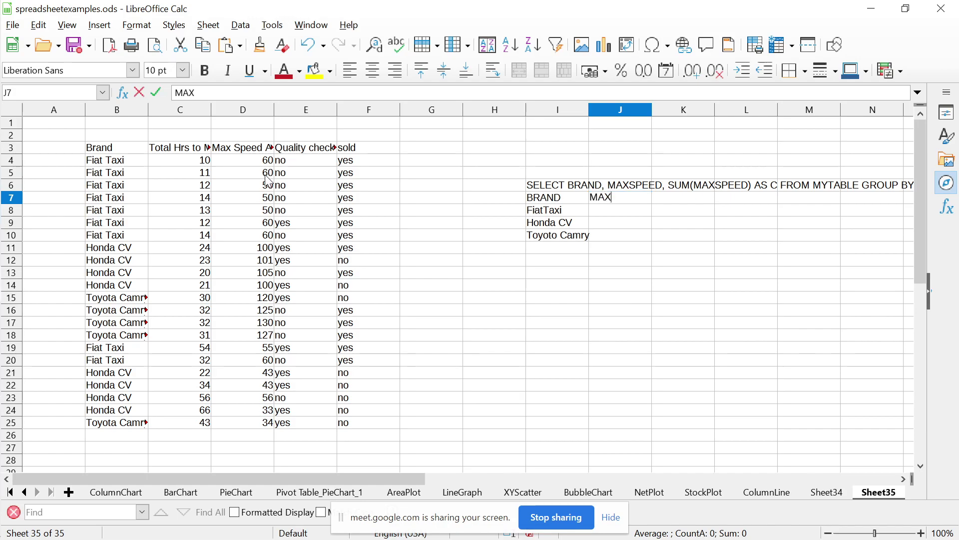
key(BackSpace)
text(EED)
key(Tab)
text(SUM)
key(Return)
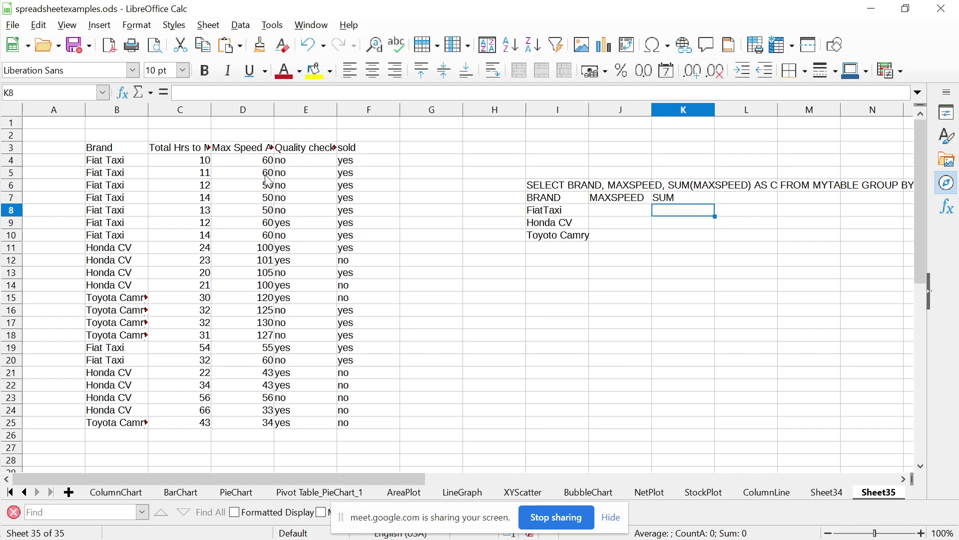
Delete the Honda CV and Toyoto Camry entries in I9:I10, leaving only FiatTaxi
key(Left)
key(Left)
key(shift+Down)
key(Down)
key(shift+Down)
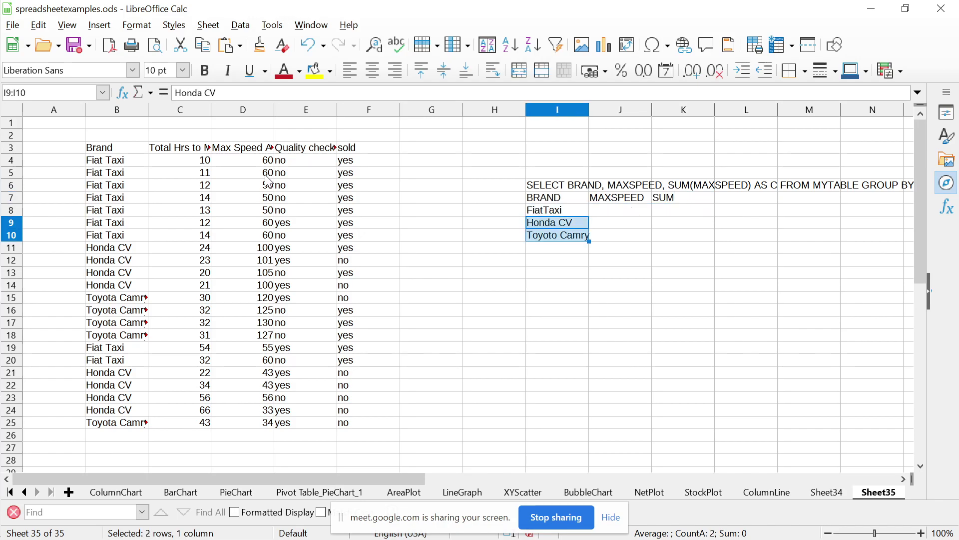
key(Delete)
key(Up)
key(Right)
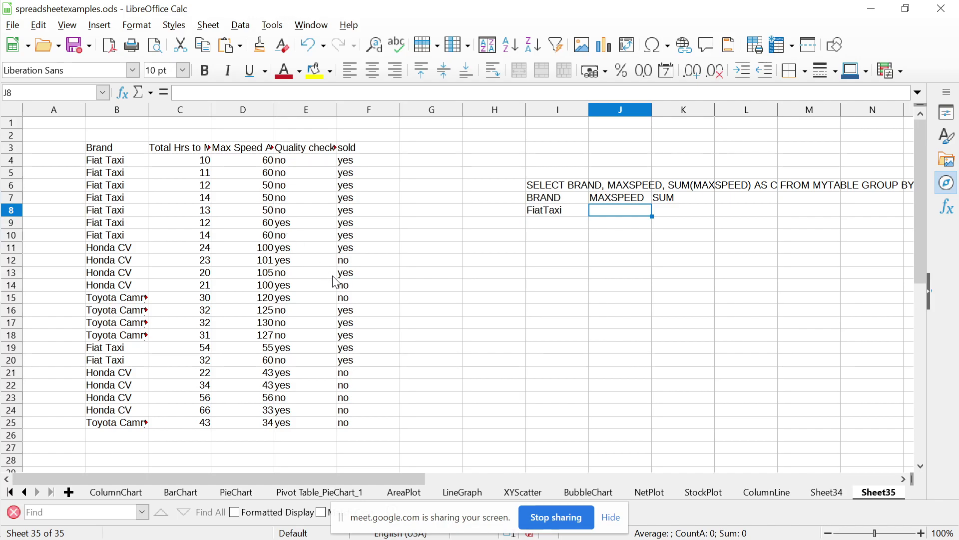
Give FiatTaxi max speed 60, copy that row into row 9 and change its speed to 50
text(60)
key(Left)
key(Left)
key(Right)
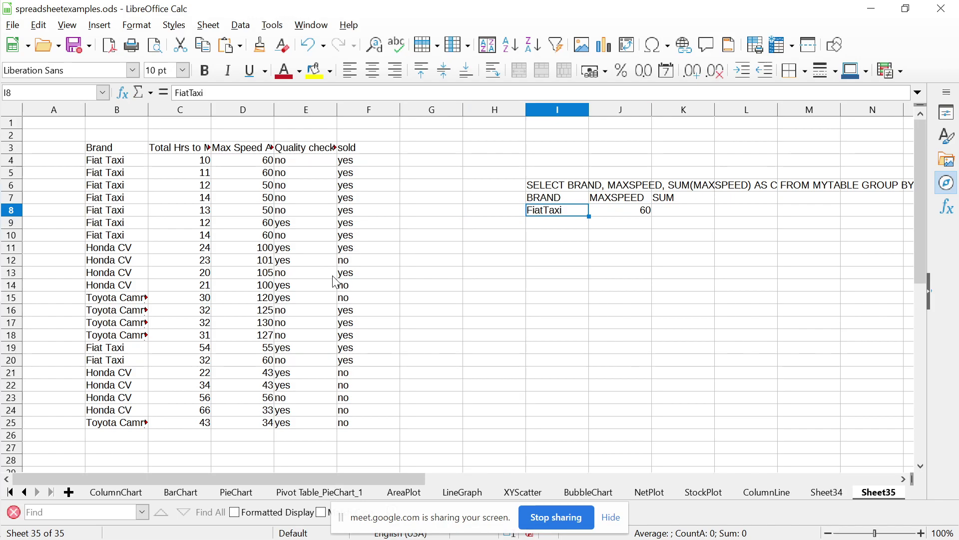
key(shift+Right)
key(ctrl+c)
key(Down)
key(ctrl+v)
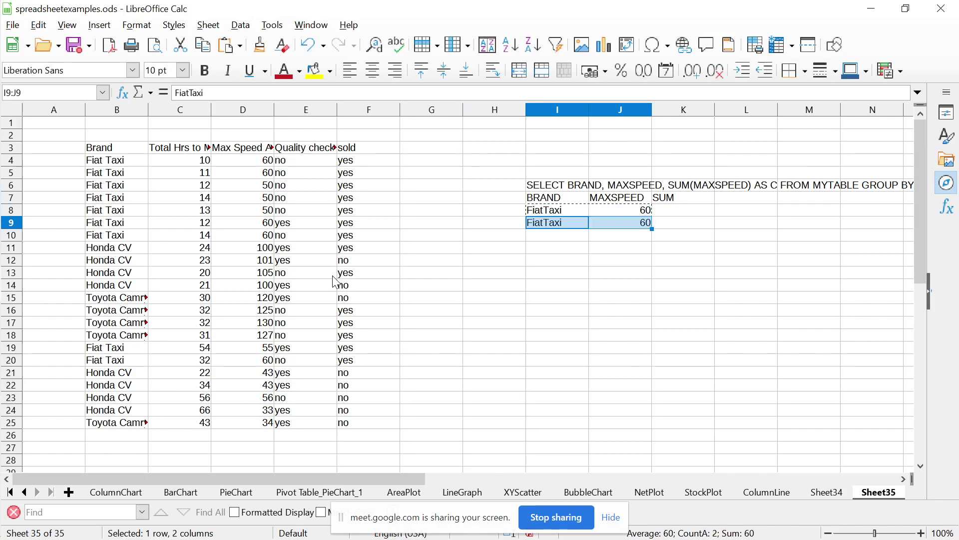
key(Right)
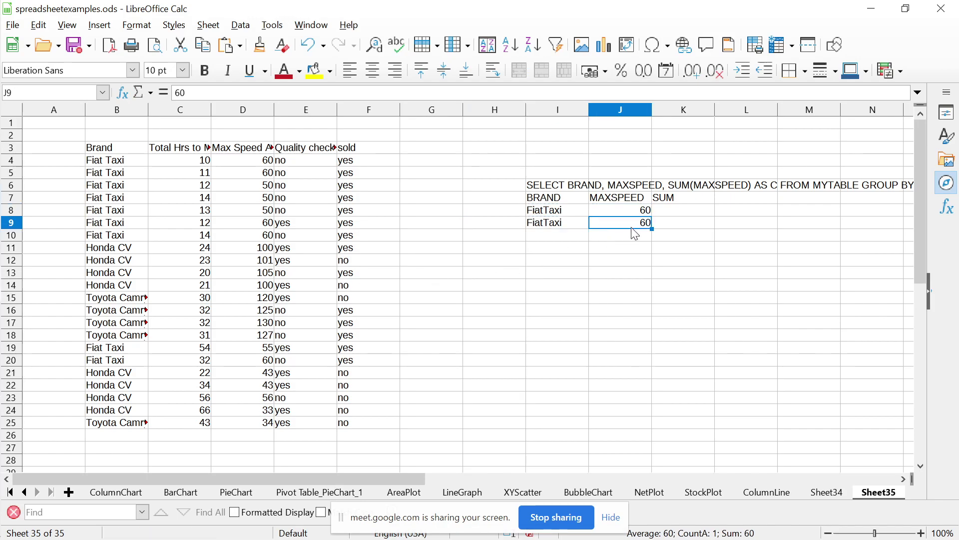
double_click(640, 225)
key(BackSpace)
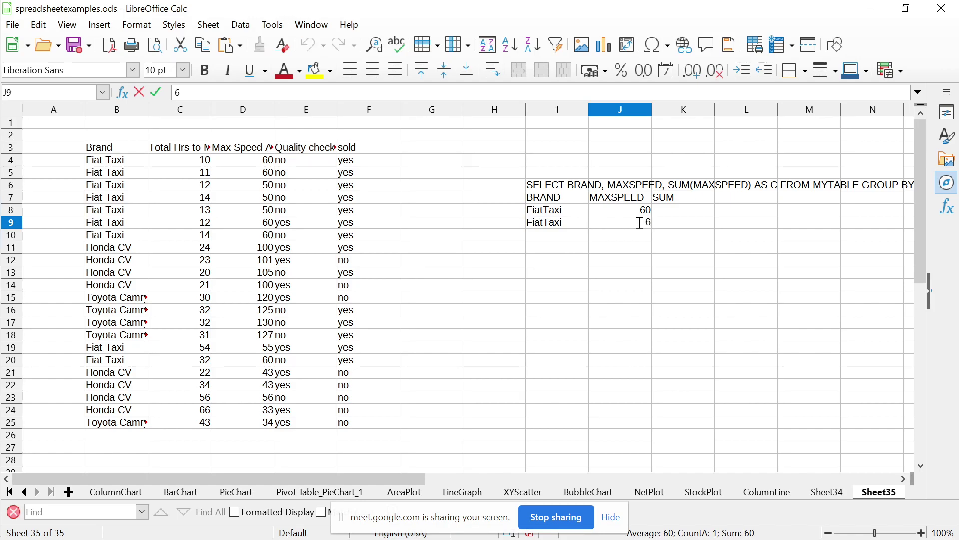
text(50)
key(Return)
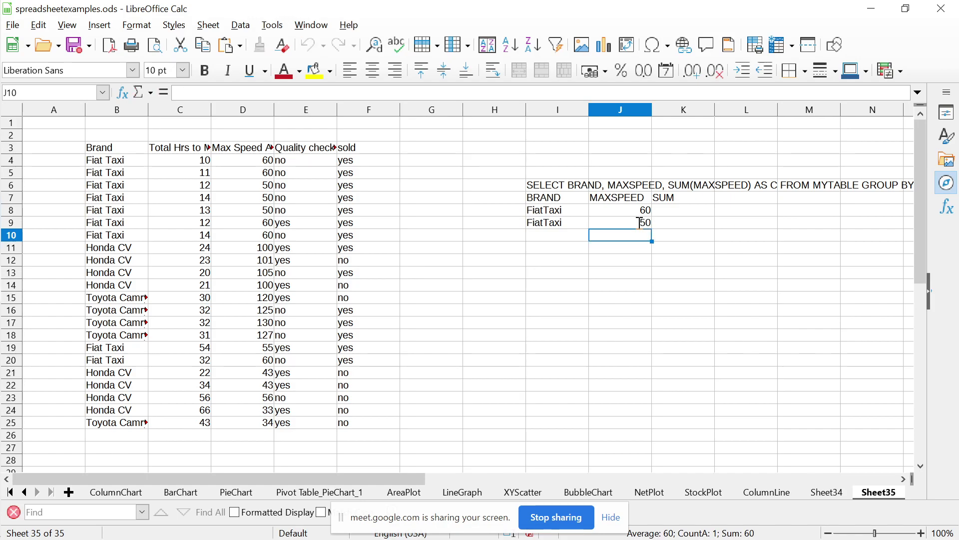
Add a third FiatTaxi row in row 10 with max speed 55
key(Left)
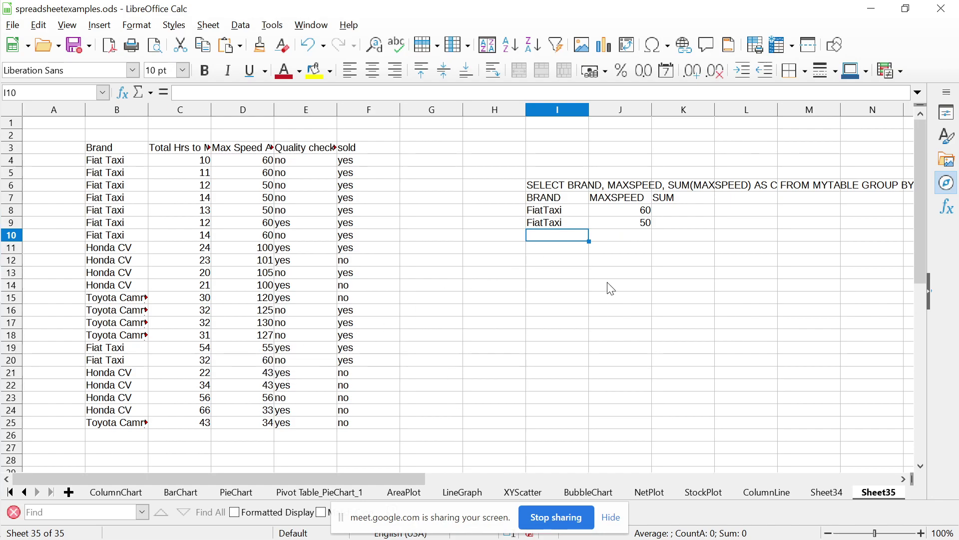
text(Fiat)
key(BackSpace)
text(Taxi)
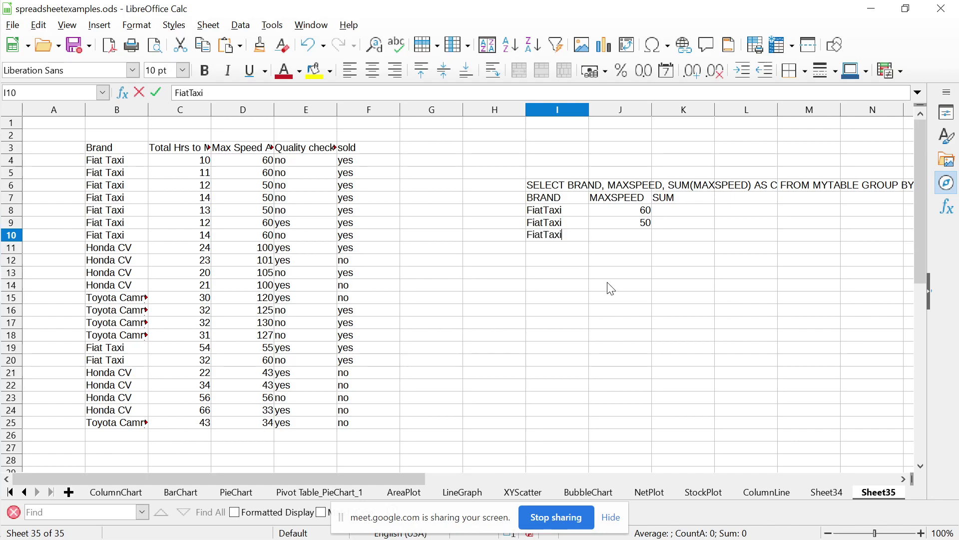
key(Return)
key(Up)
key(Right)
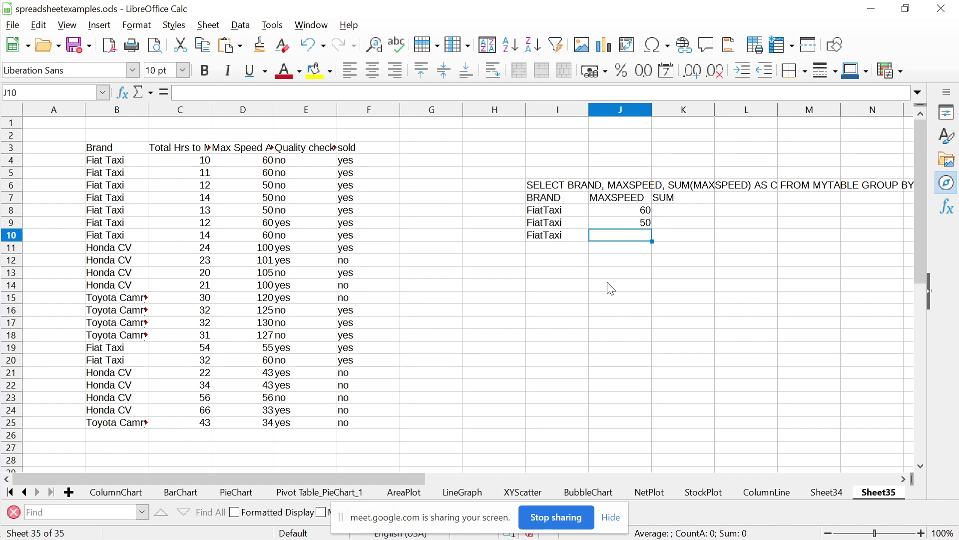
text(55)
key(Up)
key(Up)
key(Up)
Enter SUM values 5 and 3 in K8 and K9
key(Right)
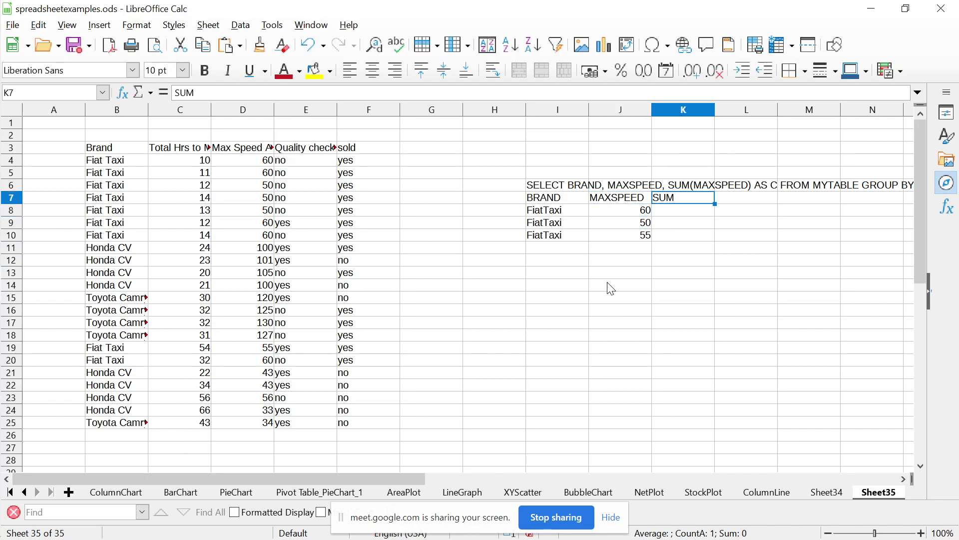
key(Down)
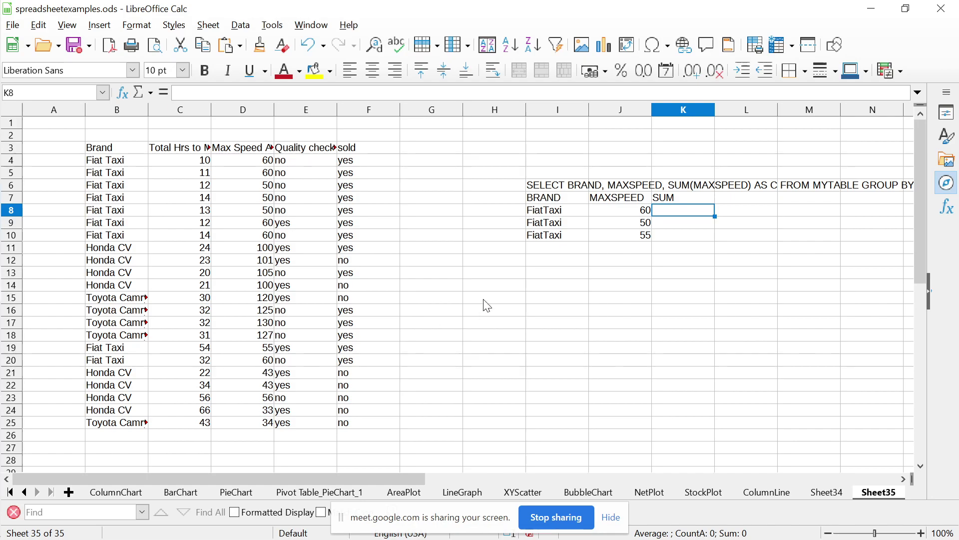
text(5)
key(Return)
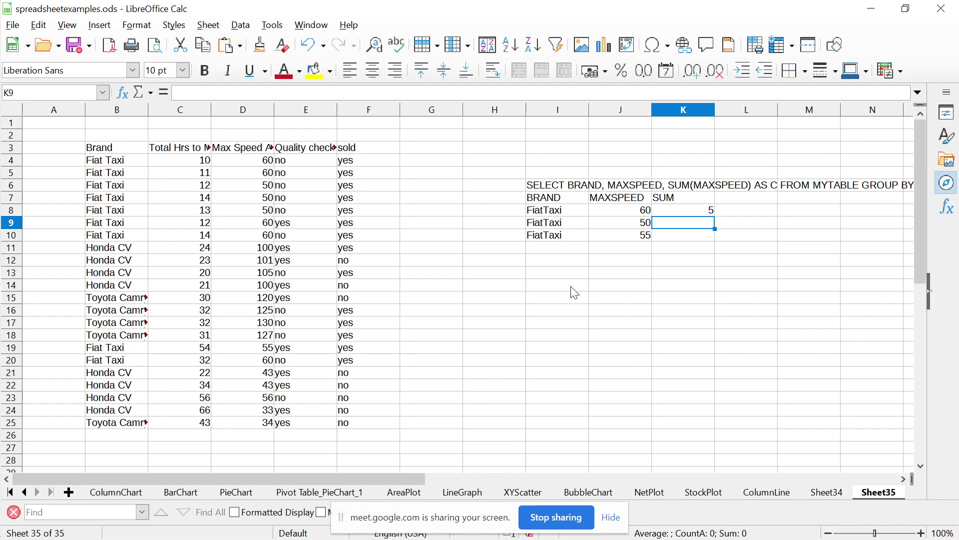
text(3)
key(Return)
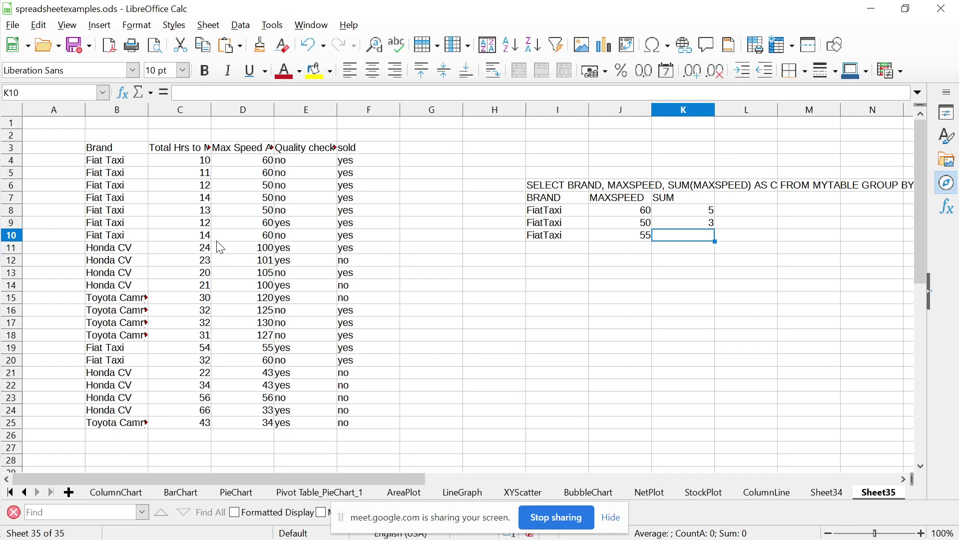
click(272, 351)
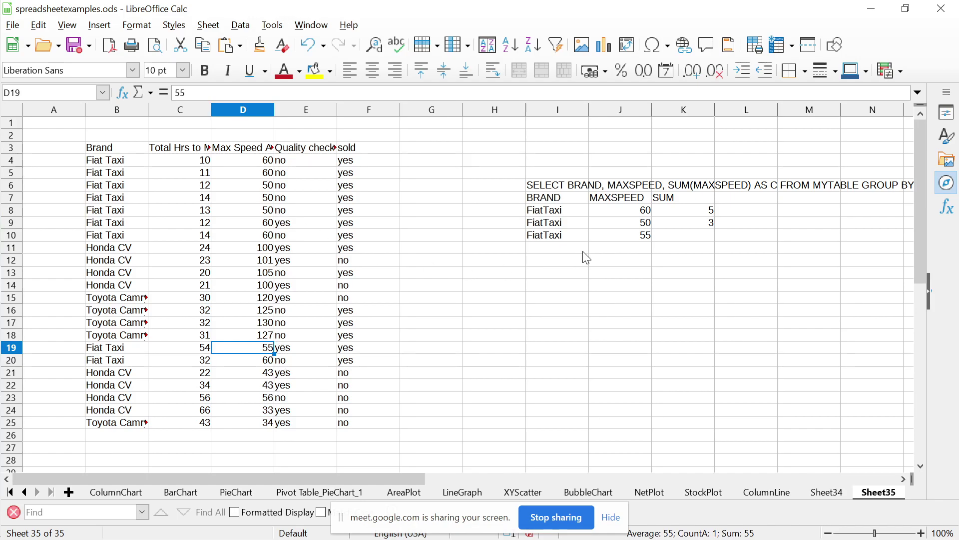
click(715, 240)
text(1)
key(Return)
key(Left)
key(Left)
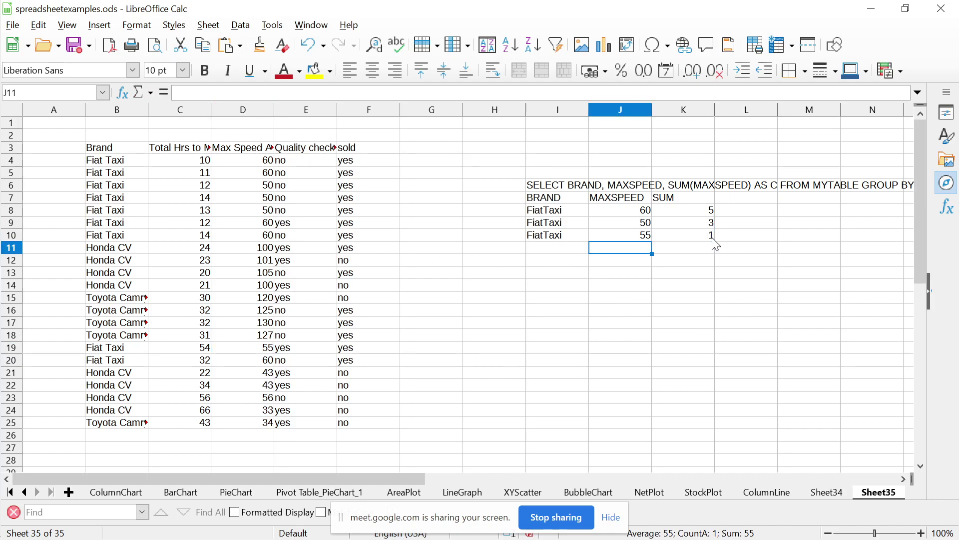
text(.)
key(Return)
text(.)
key(Return)
text(.)
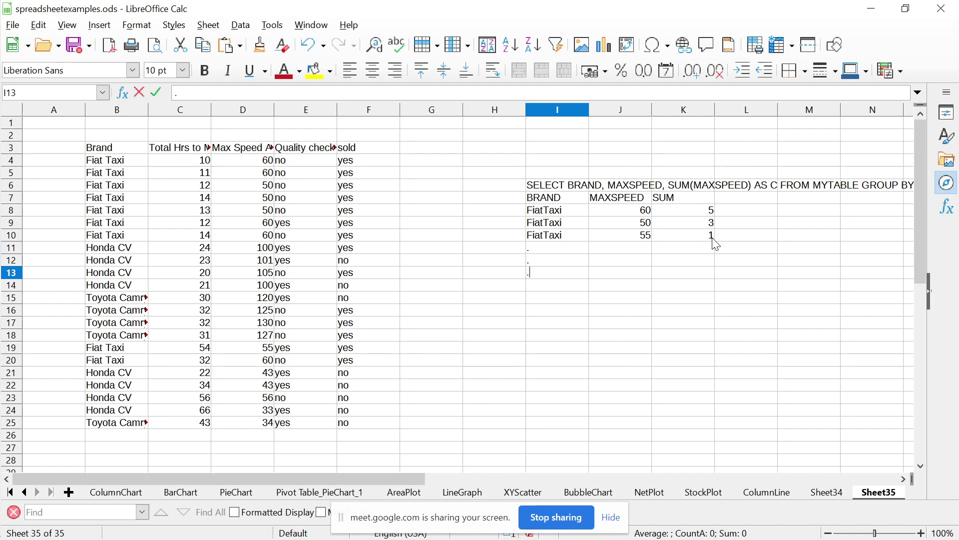
key(Return)
text(.)
key(Up)
key(Up)
key(Up)
key(Up)
key(Up)
key(Down)
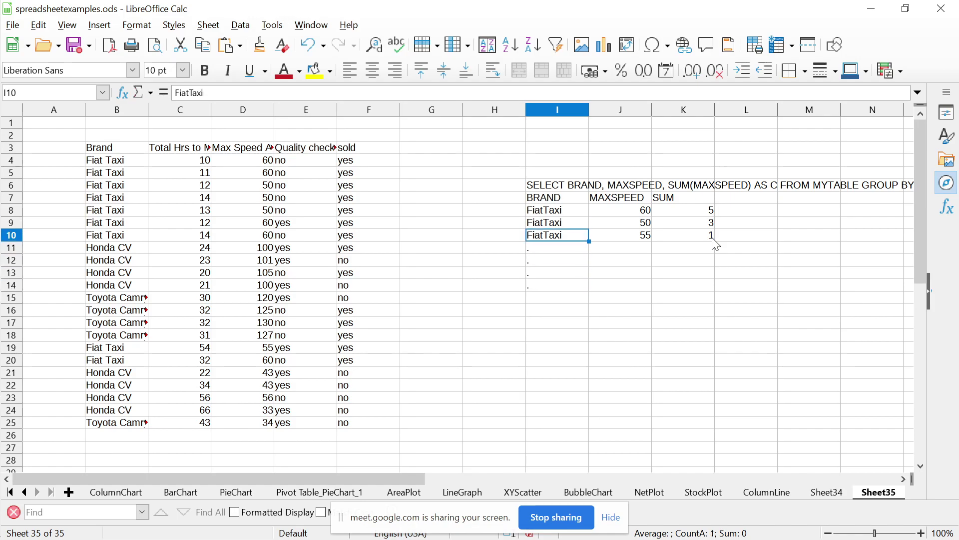
key(shift+Right)
key(Up)
key(Up)
key(Up)
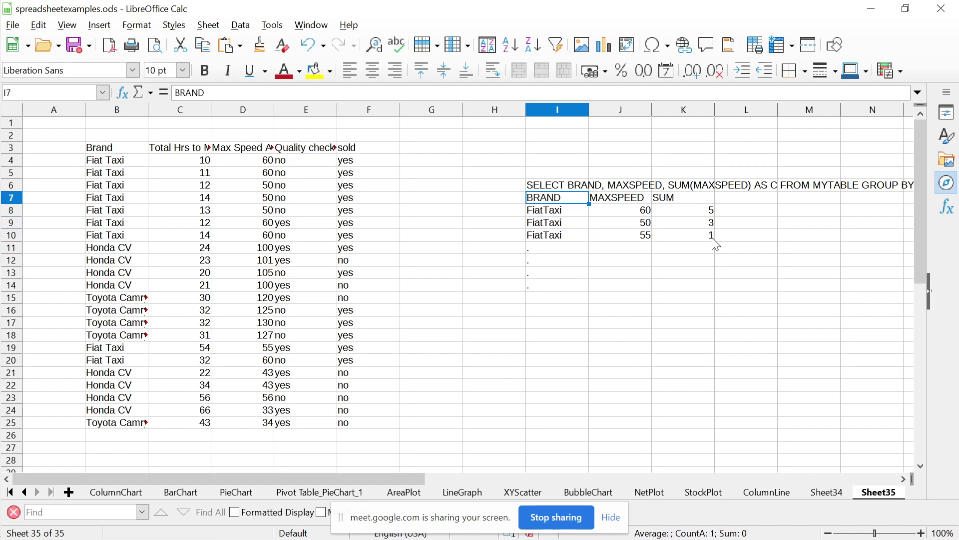
key(shift+Right)
key(Down)
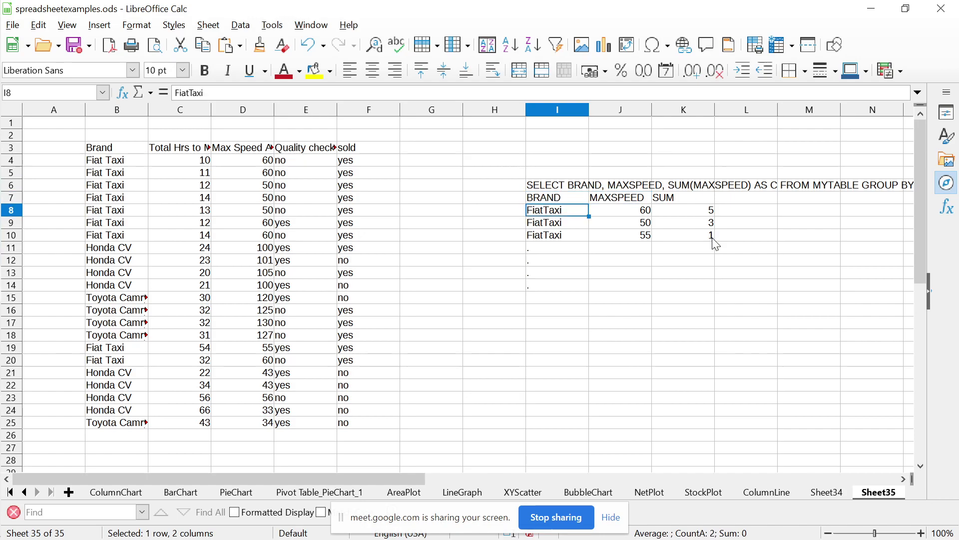
key(Up)
key(Right)
key(Right)
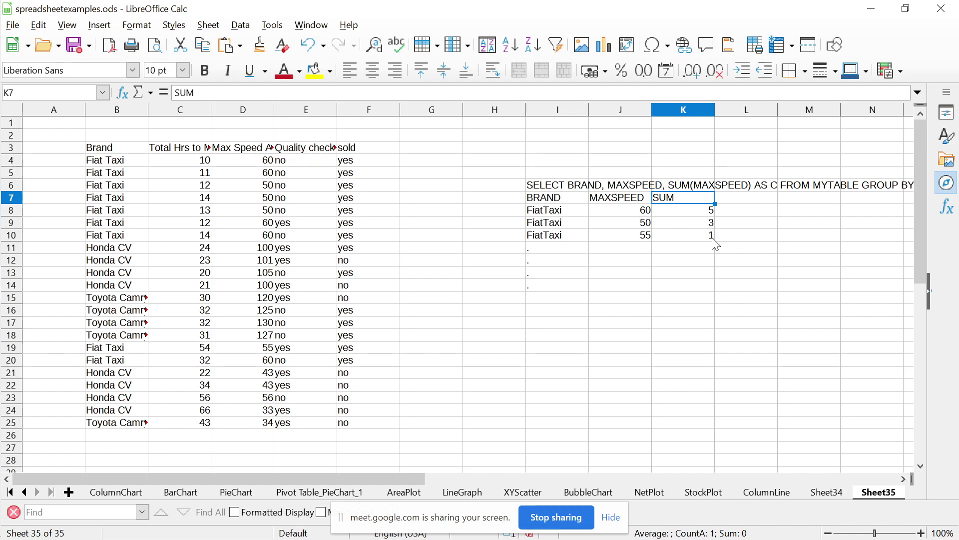
text(CO)
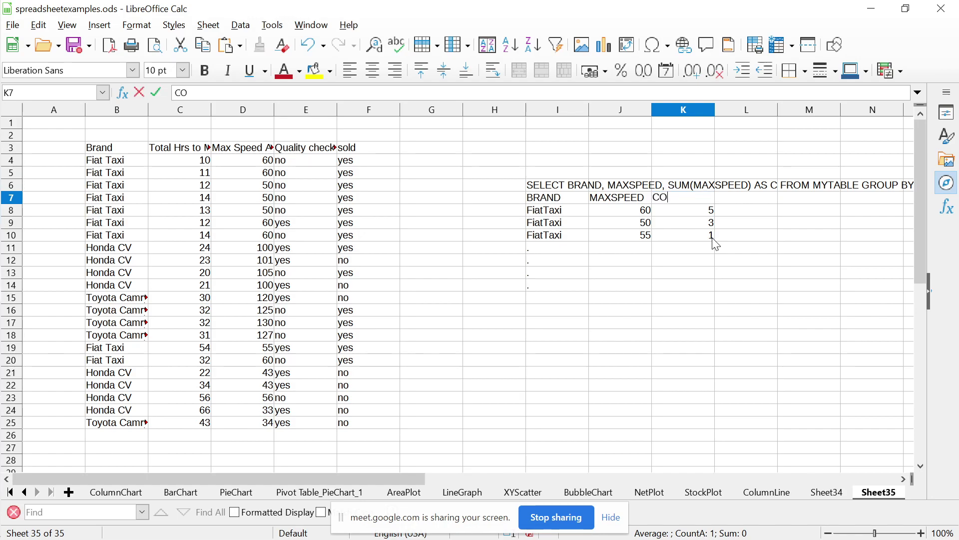
key(Escape)
key(Up)
key(Down)
key(Up)
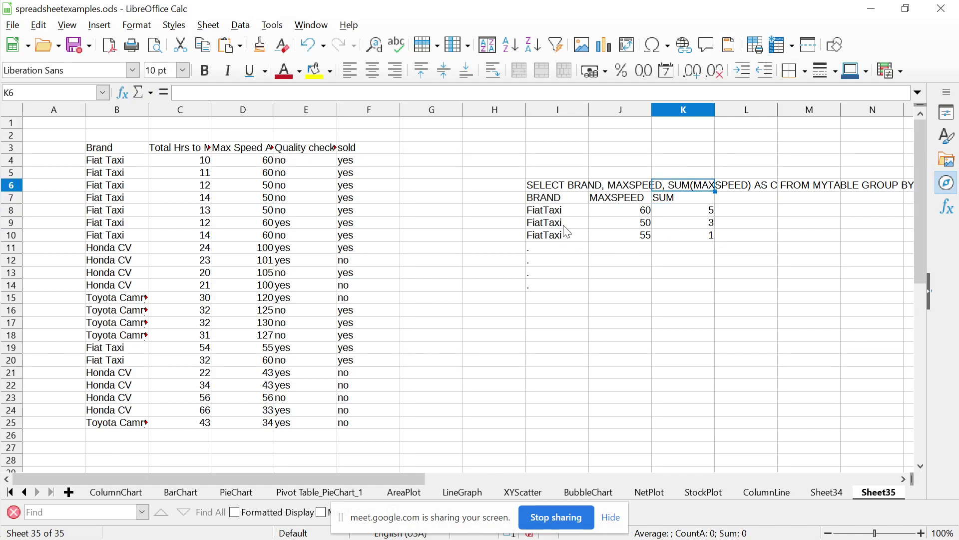
Replace SUM with COUNT in the I6 query so it reads COUNT(MAXSPEED) AS C
click(545, 186)
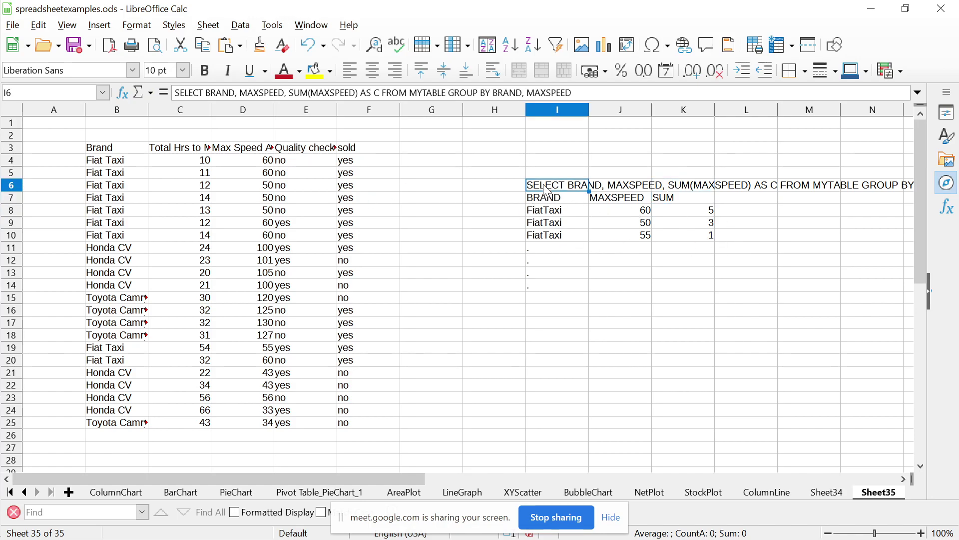
click(300, 94)
double_click(300, 94)
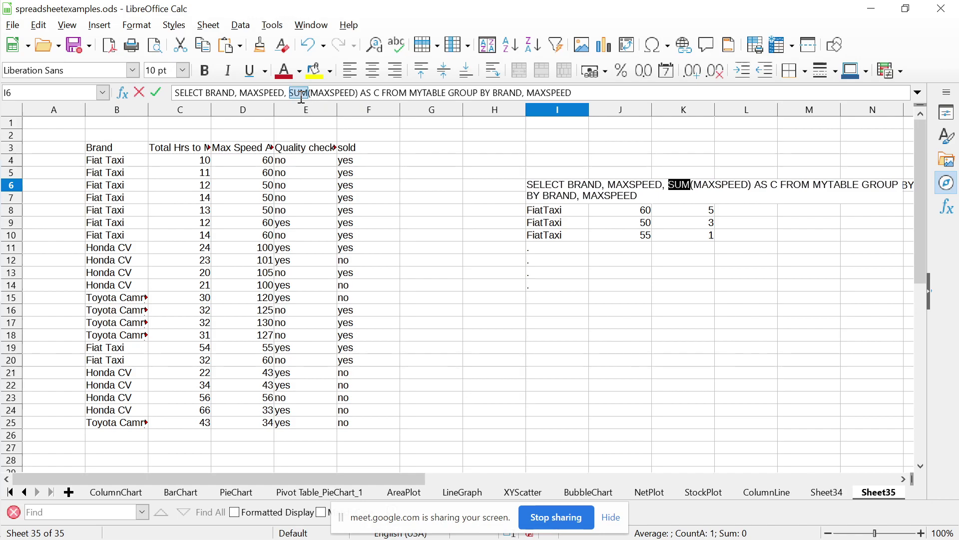
text(COUNT)
key(Return)
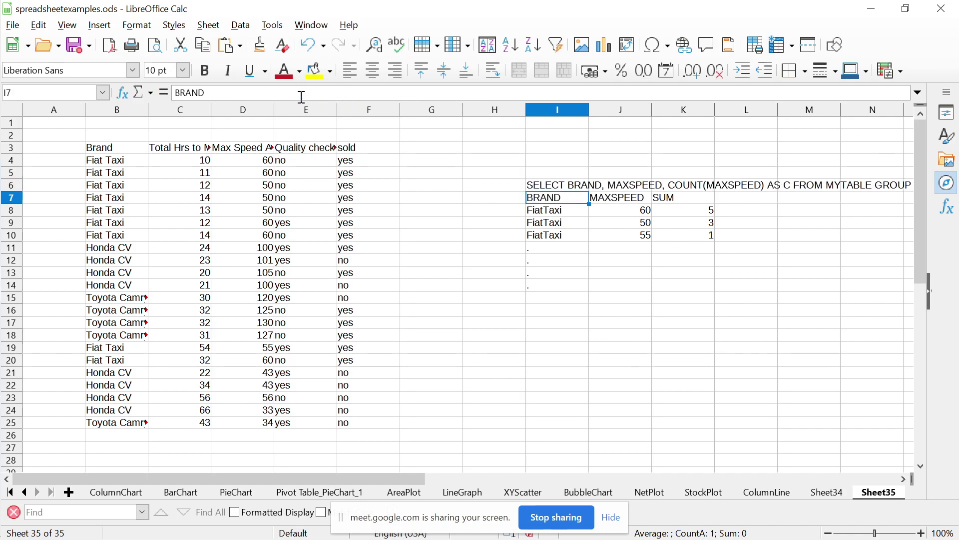
key(Right)
key(Right)
key(Down)
key(Down)
key(Up)
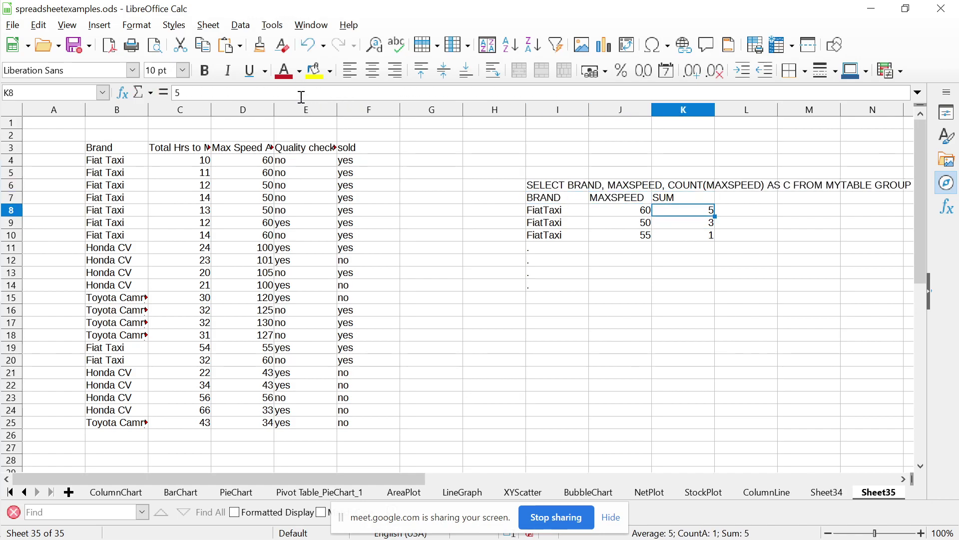
key(Down)
key(Down)
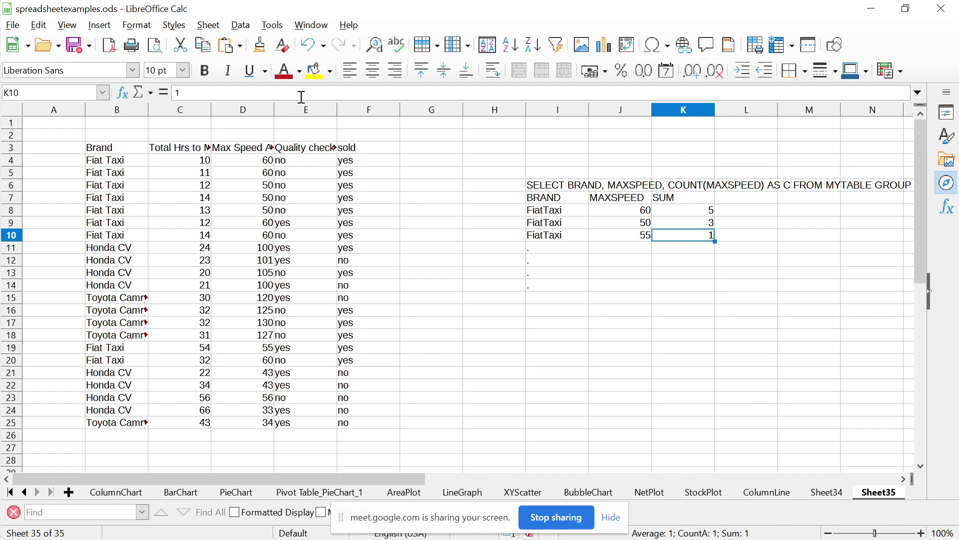
Zoom the sheet to 120% and select the query block I6:M14
click(922, 534)
click(922, 534)
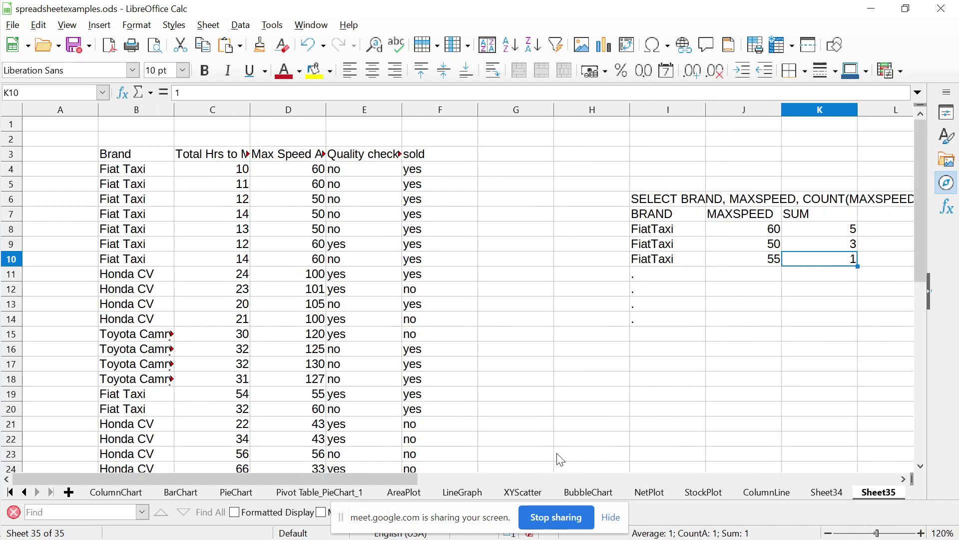
drag(395, 477, 497, 482)
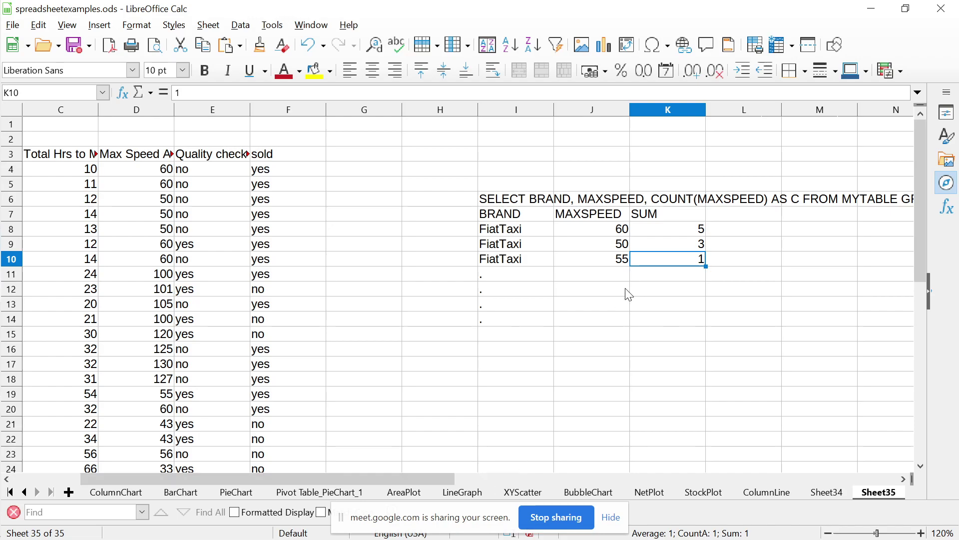
click(549, 262)
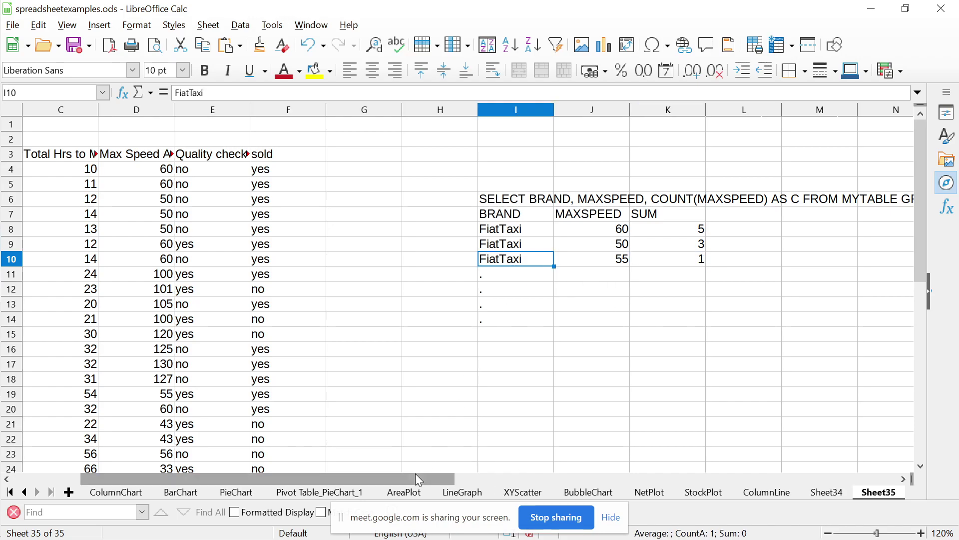
drag(415, 473, 436, 480)
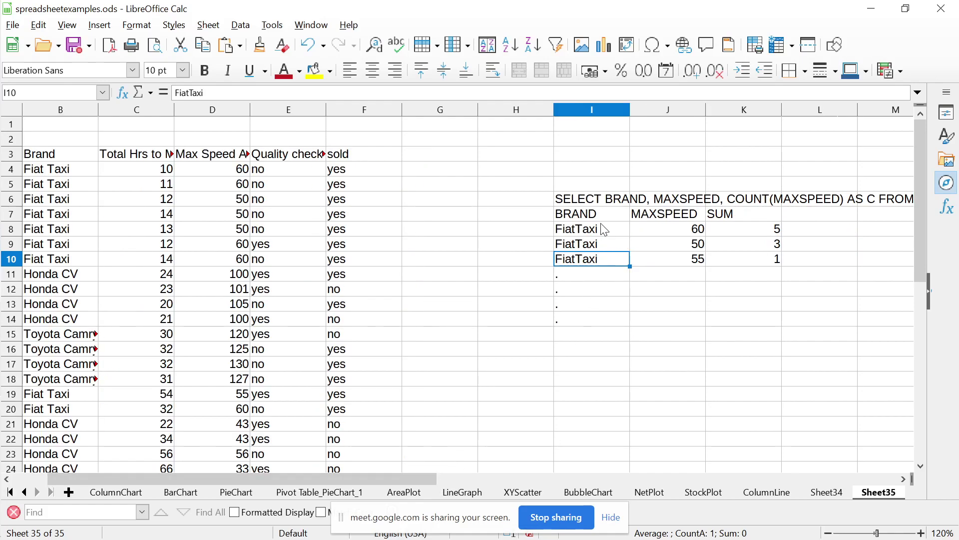
click(593, 203)
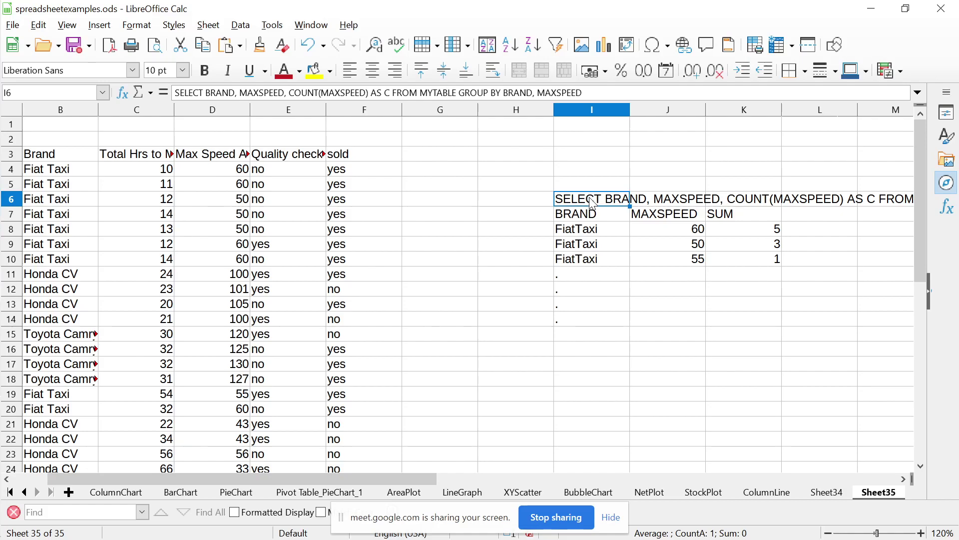
key(Down)
key(Down)
key(Down)
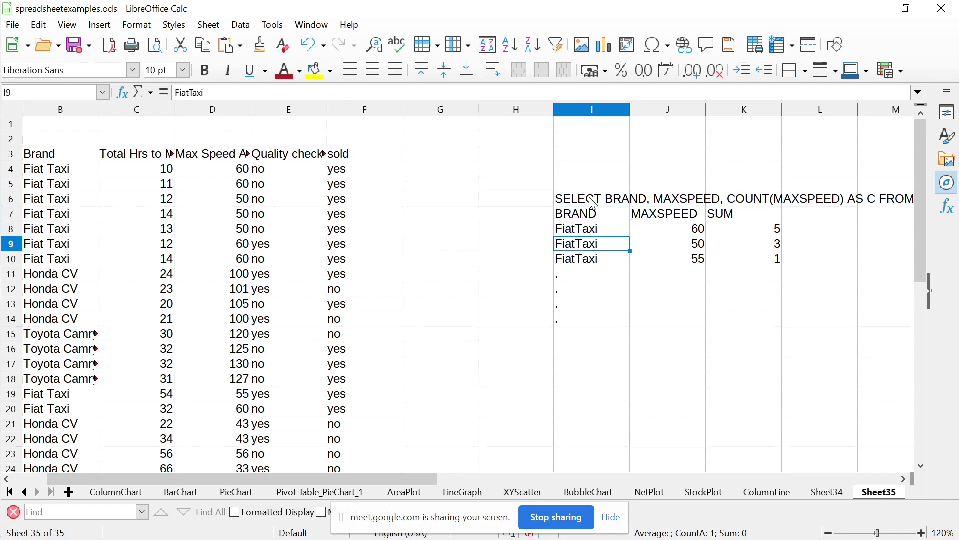
key(Up)
key(Up)
key(Up)
key(shift+Down)
key(shift+Down)
key(shift+Down)
key(shift+Down)
key(shift+Down)
key(shift+Down)
key(shift+Down)
key(shift+Down)
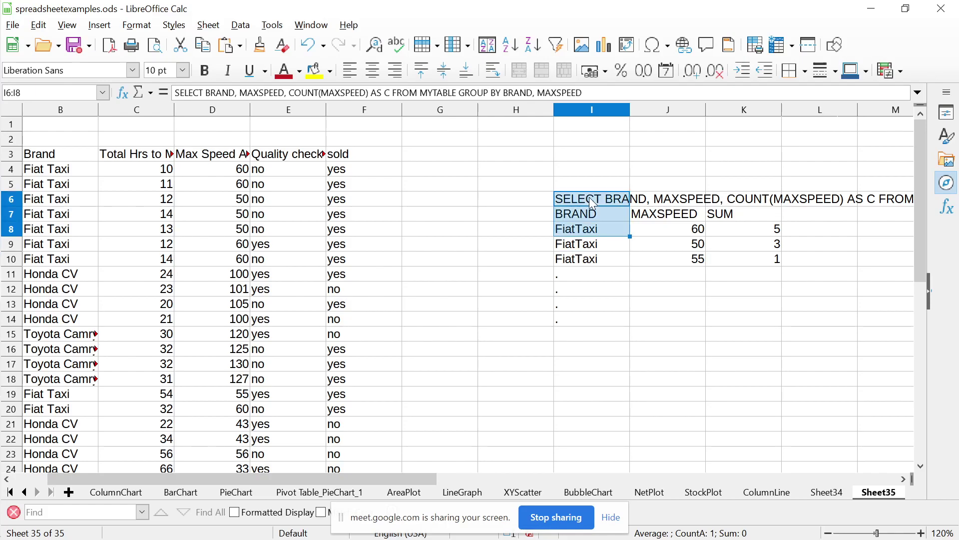
key(shift+Right)
key(shift+Right)
key(shift+Right)
key(shift+Right)
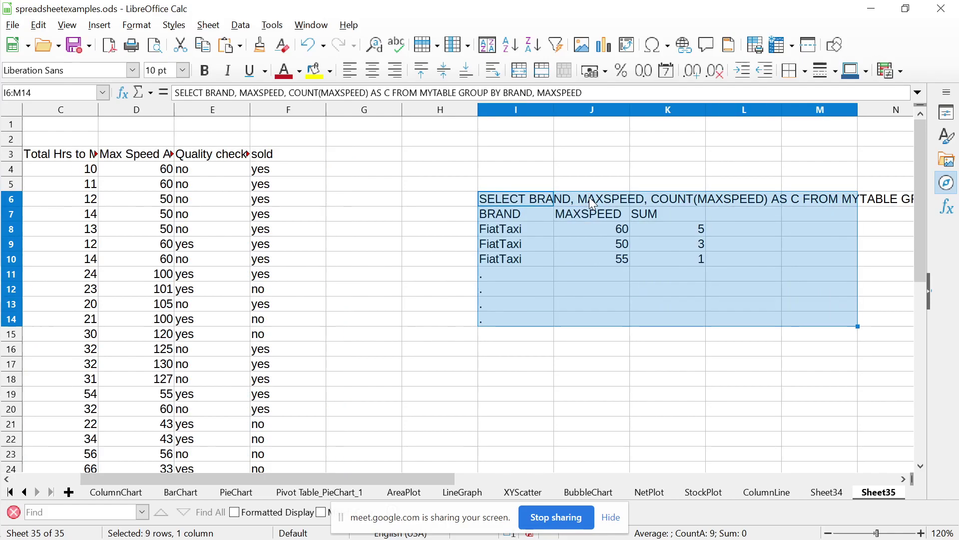
Clear the query and its results from I6:M14
key(Delete)
key(Left)
key(Left)
key(Left)
key(Left)
key(Left)
key(Left)
key(Left)
key(Left)
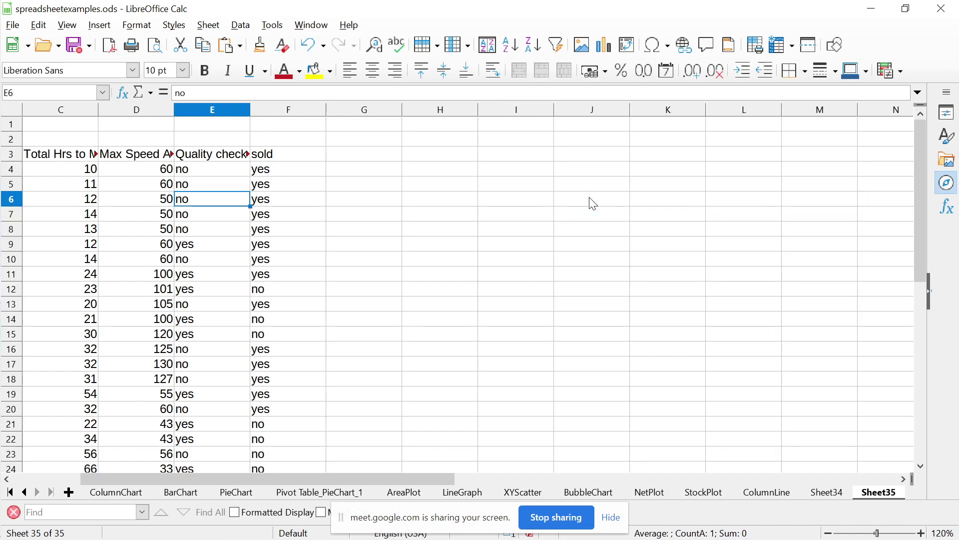
key(Up)
key(Up)
key(Up)
Select the car table B3:F25 and open Data > Subtotals
key(Right)
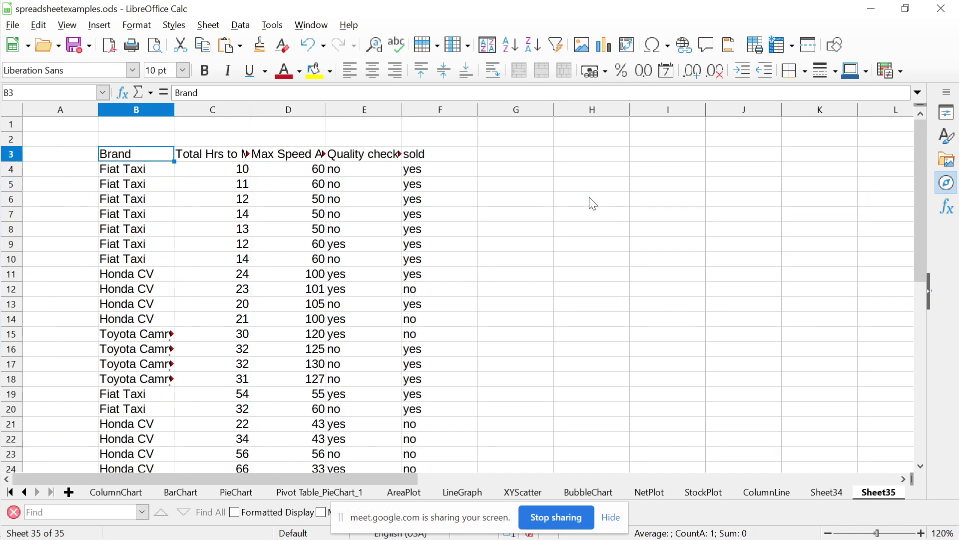
key(shift+Right)
key(shift+Right)
key(shift+Right)
key(shift+Right)
key(shift+Down)
key(shift+Down)
key(shift+Down)
key(shift+Down)
key(shift+Down)
key(shift+Down)
key(shift+Down)
key(shift+Down)
key(shift+Down)
key(shift+Down)
key(shift+Down)
key(shift+Down)
key(shift+Down)
key(shift+Down)
key(shift+Down)
key(shift+Down)
key(shift+Down)
key(shift+Down)
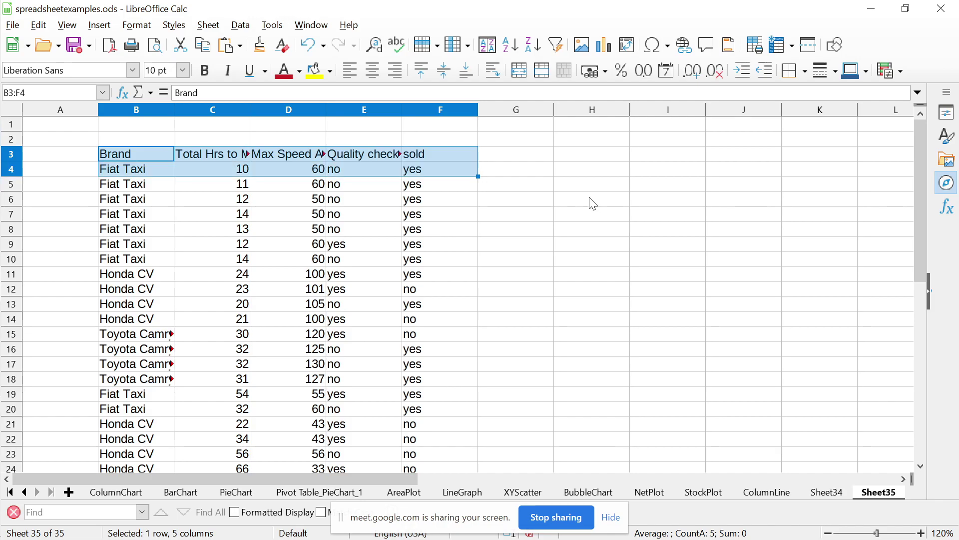
key(shift+Down)
key(shift+Down)
key(shift+Down)
key(shift+Down)
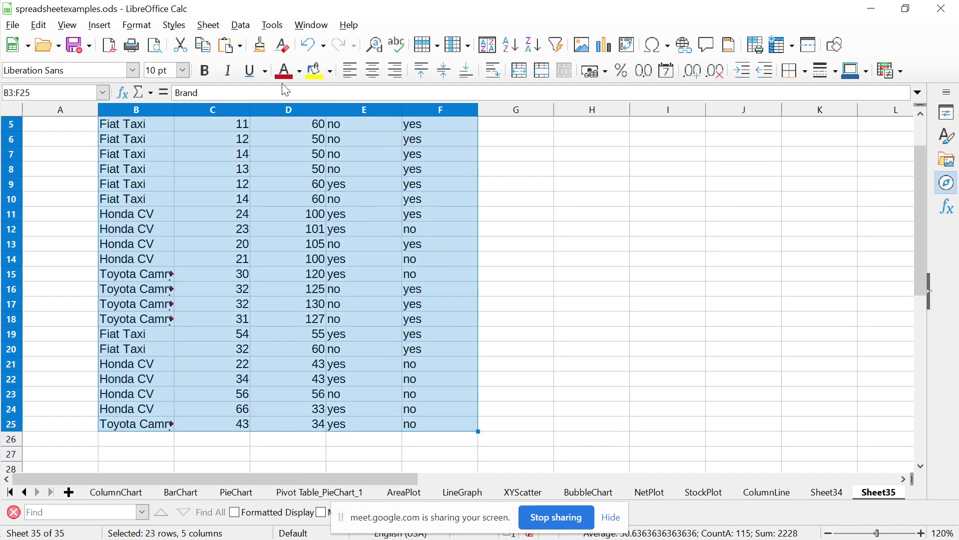
click(245, 28)
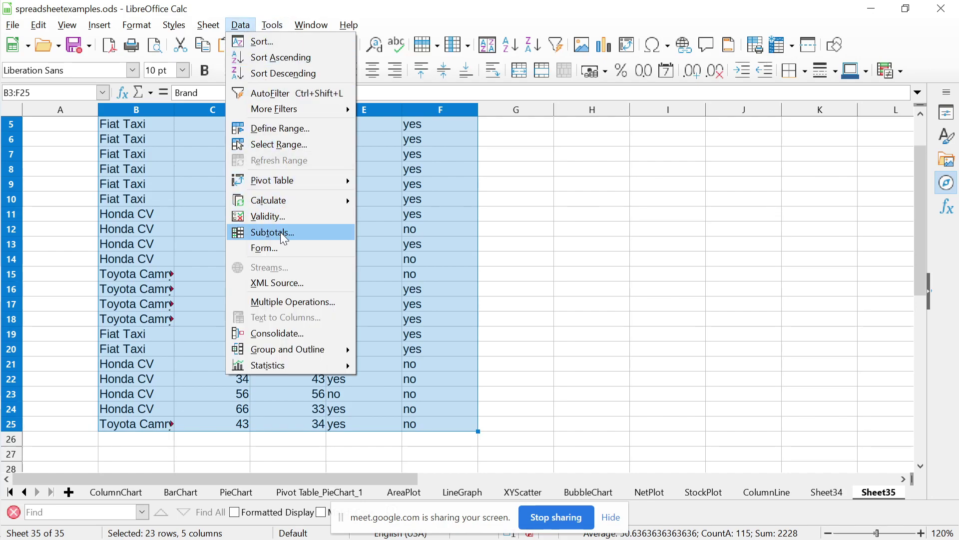
click(305, 243)
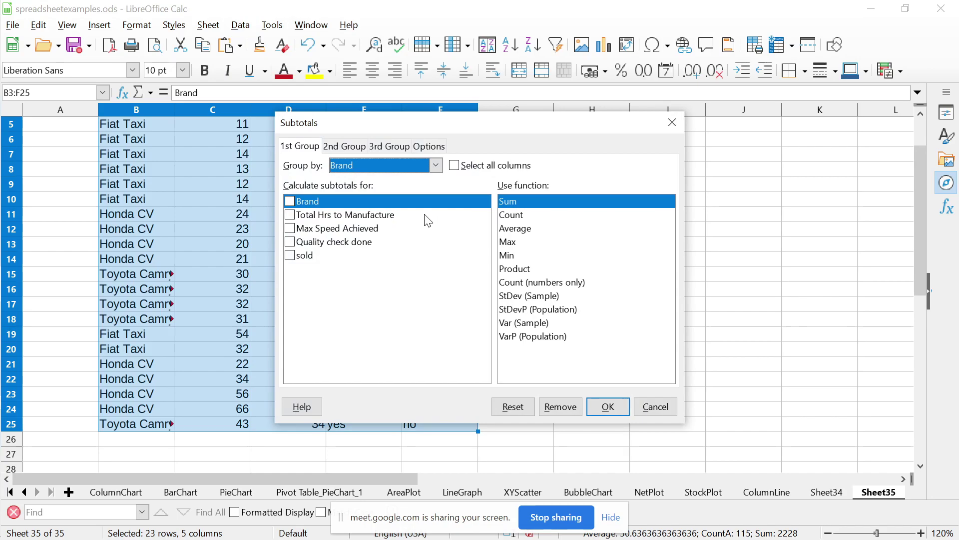
In the Brand grouping, subtotal Brand with Count plus Total Hrs to Manufacture and Max Speed Achieved
click(355, 148)
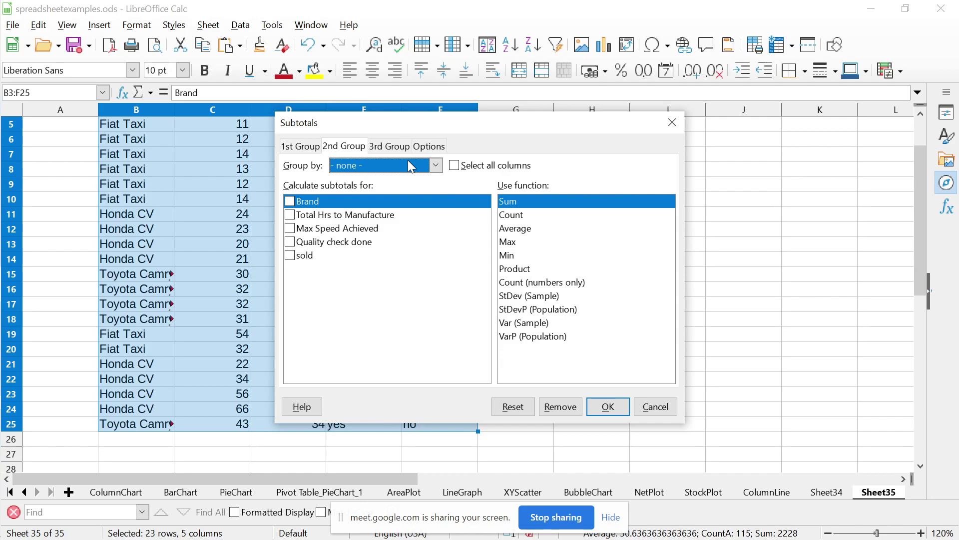
click(308, 154)
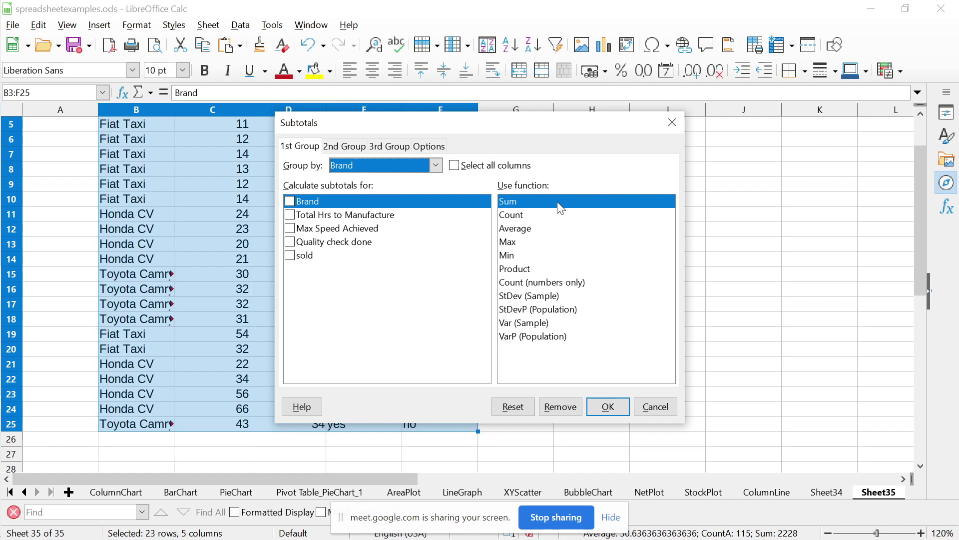
click(290, 202)
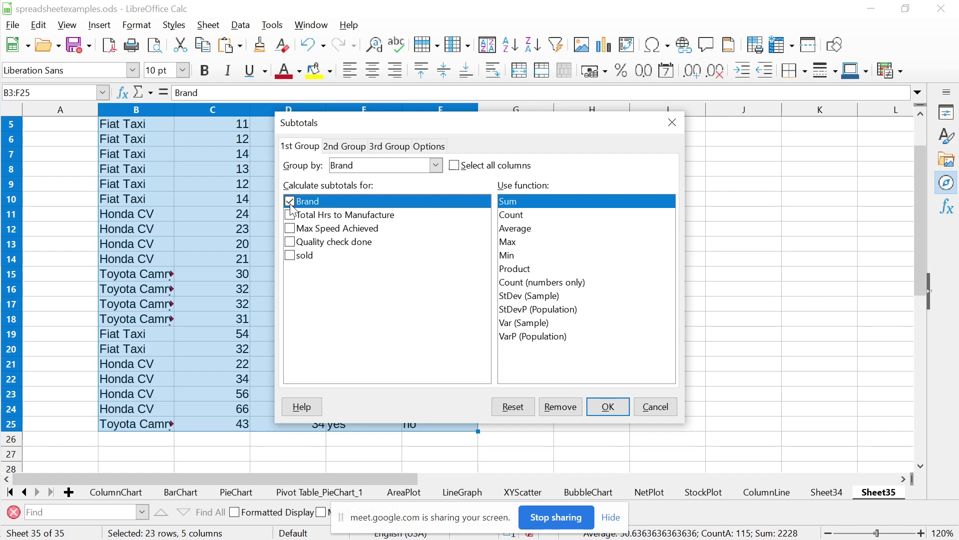
click(527, 220)
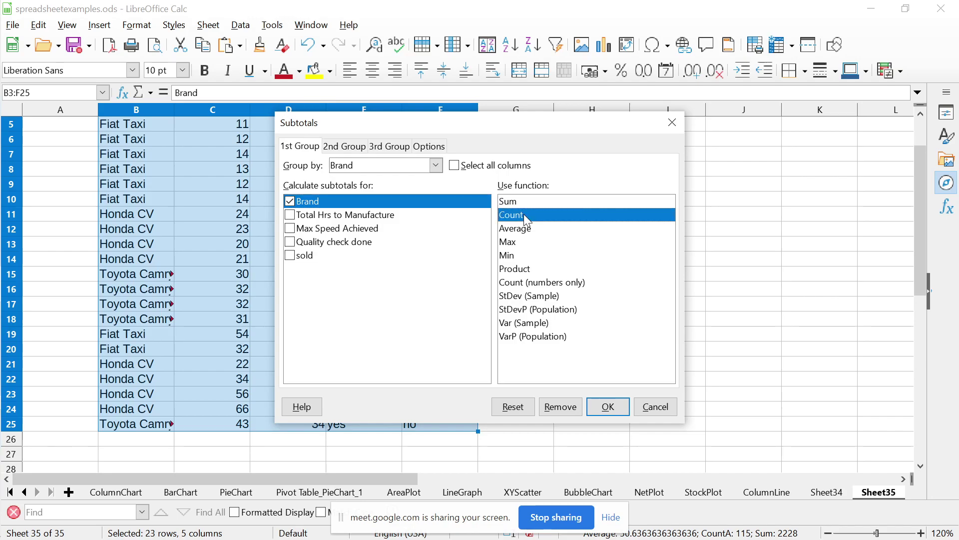
click(316, 216)
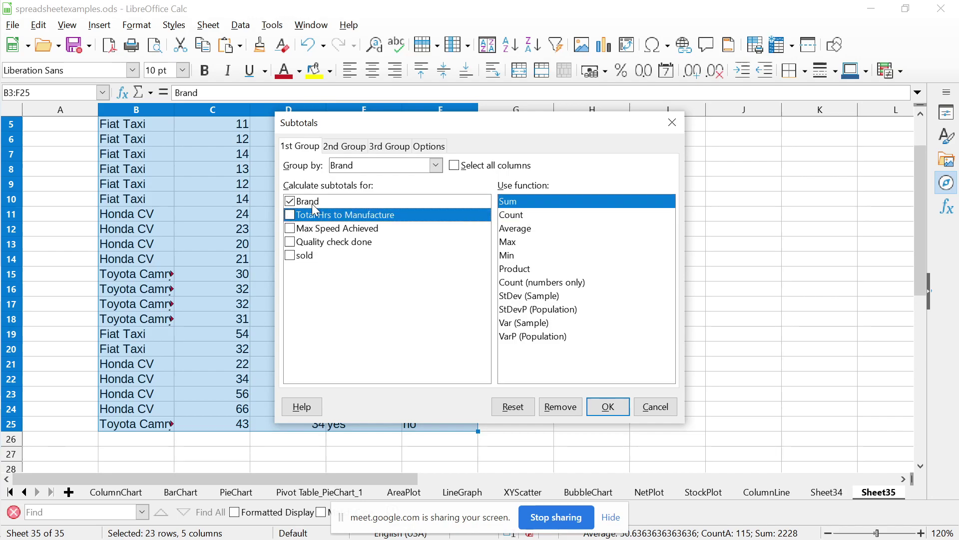
click(311, 200)
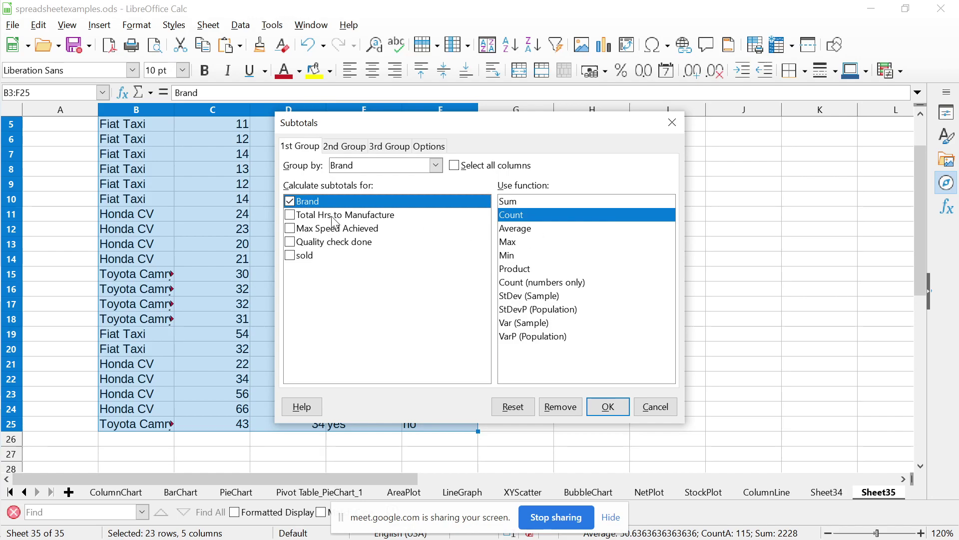
click(290, 215)
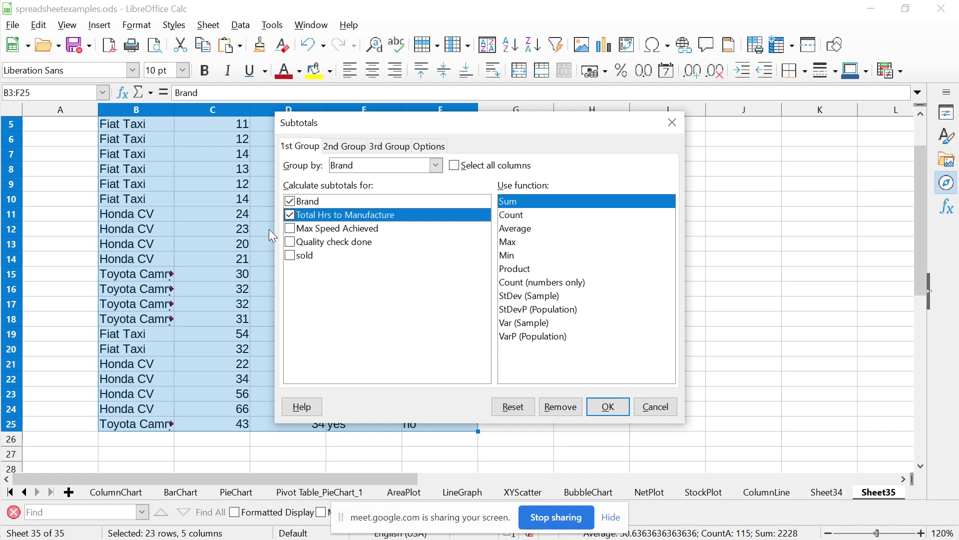
click(308, 229)
click(290, 229)
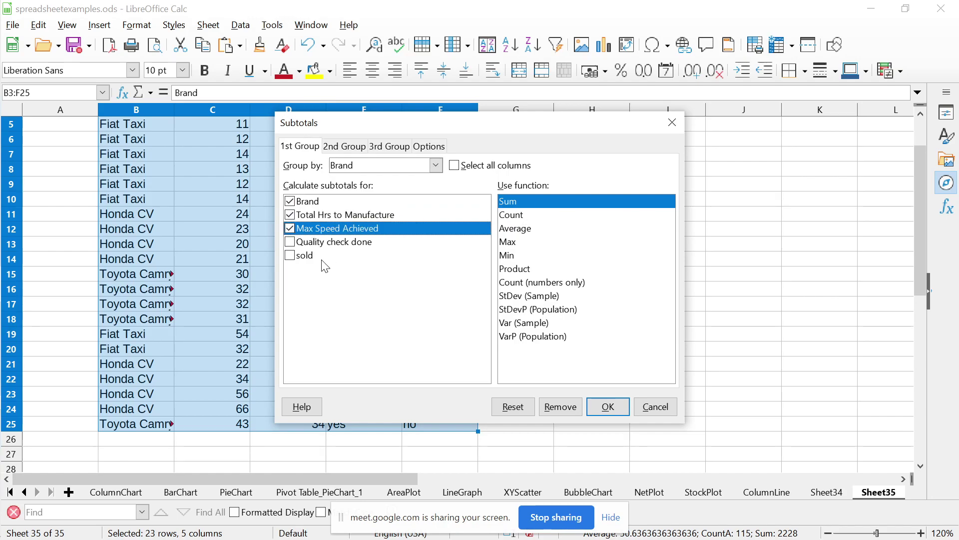
Add Quality check done and sold as Count subtotals, then apply the setup
click(290, 242)
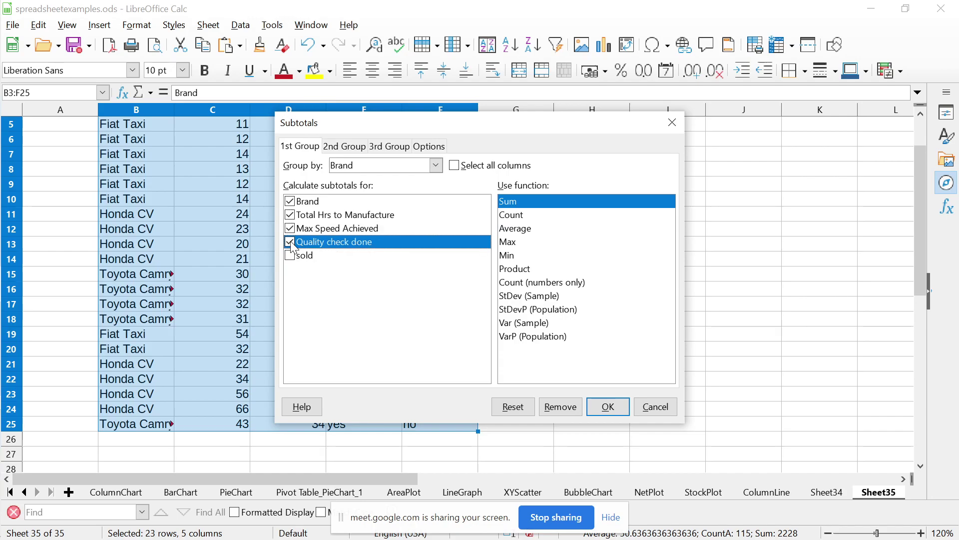
click(290, 243)
click(518, 214)
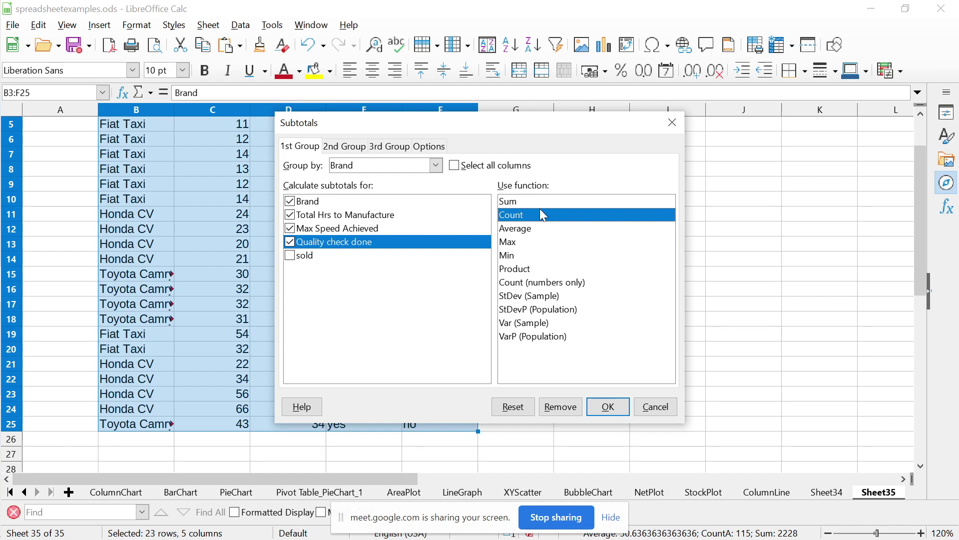
click(303, 258)
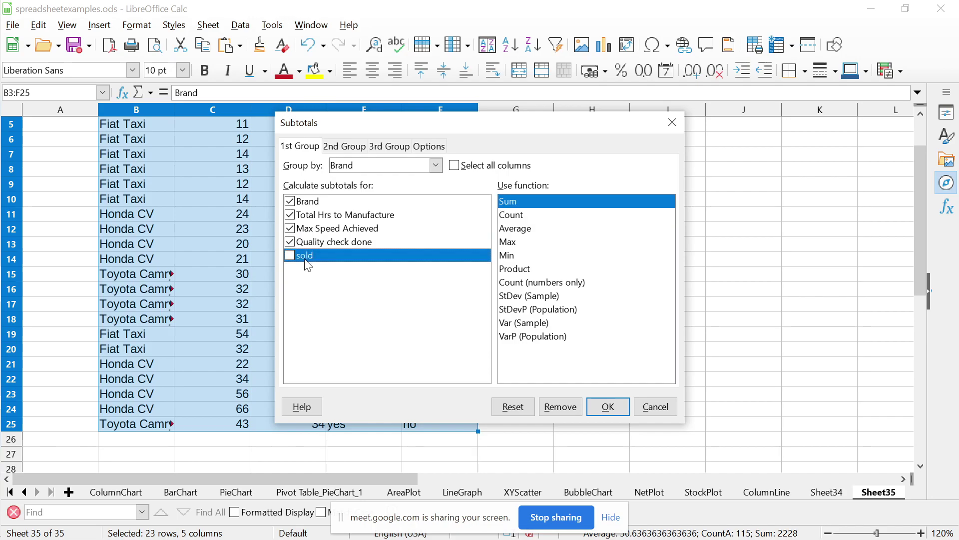
click(291, 256)
click(530, 218)
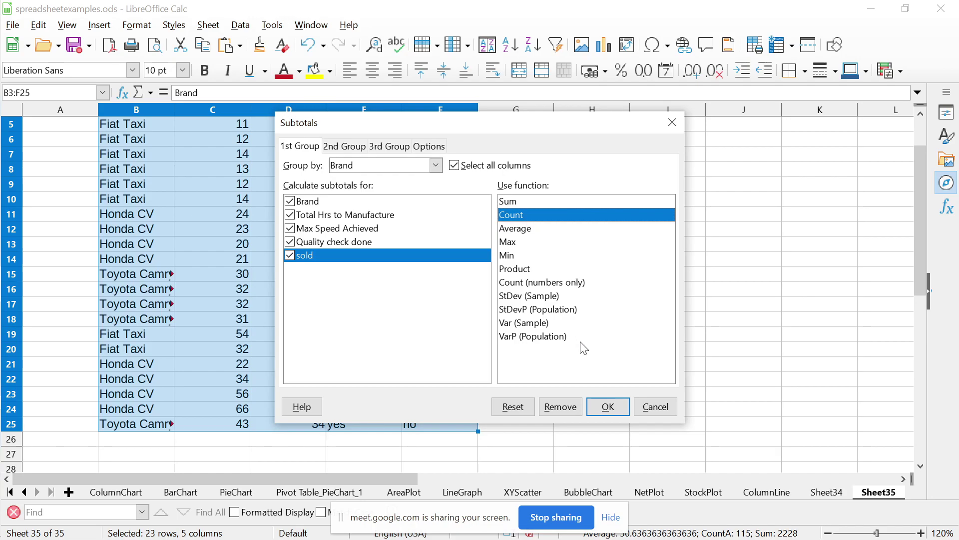
click(608, 406)
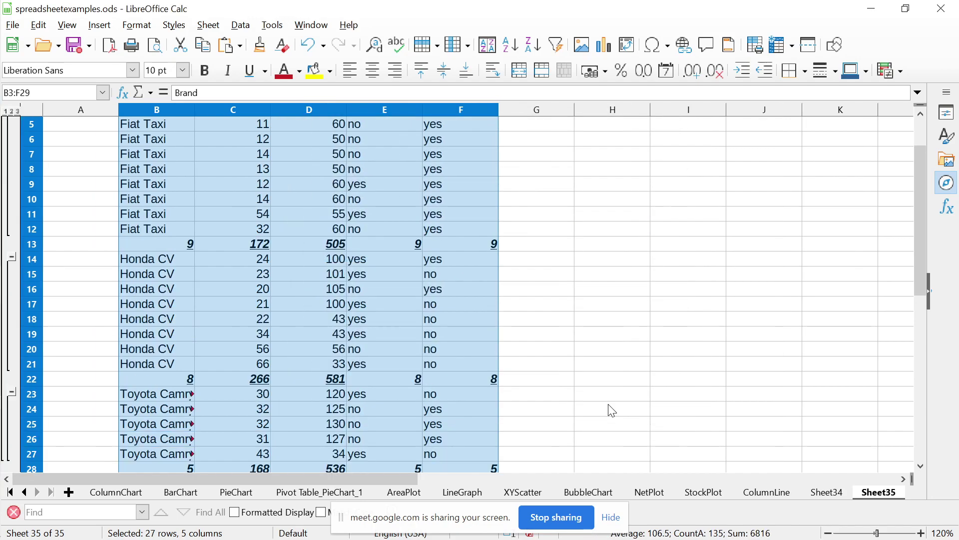
click(583, 319)
key(Up)
key(Up)
key(Up)
key(Up)
key(Up)
key(Up)
key(Up)
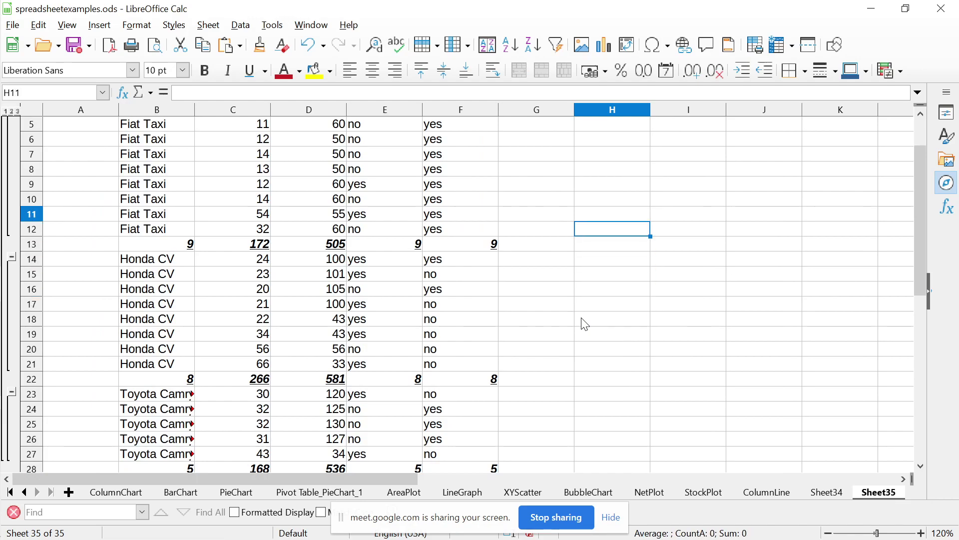
key(Up)
key(Up)
key(Up)
key(Up)
key(Up)
key(Up)
key(Up)
key(Up)
key(Up)
key(Up)
key(Left)
key(Left)
key(Left)
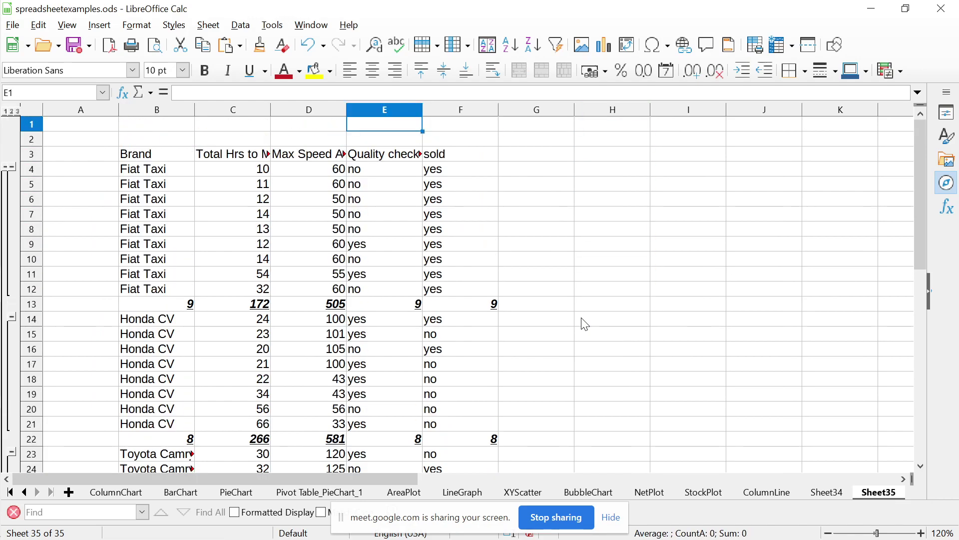
key(Left)
key(Left)
key(Down)
key(Down)
key(Down)
key(Down)
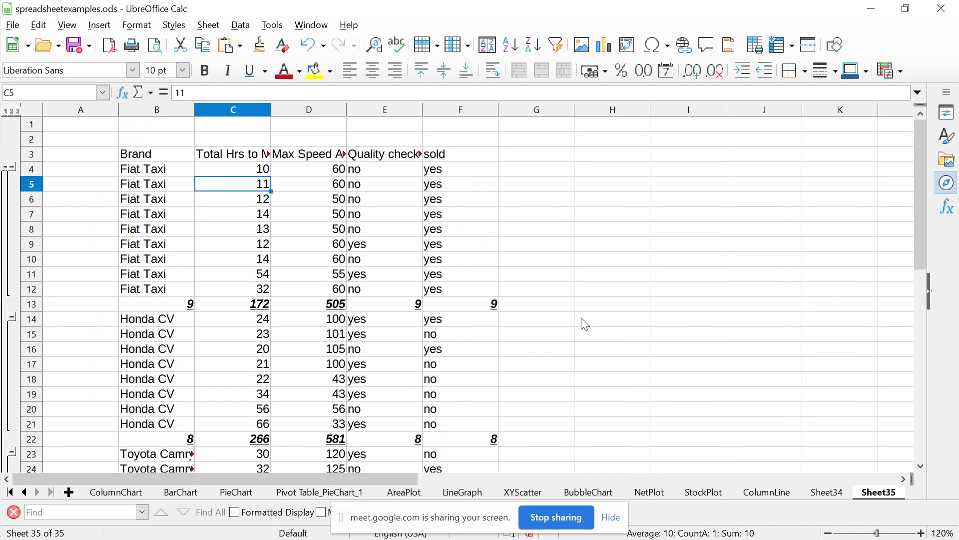
key(Down)
key(Down)
key(Down)
key(Down)
key(Down)
key(Down)
key(Down)
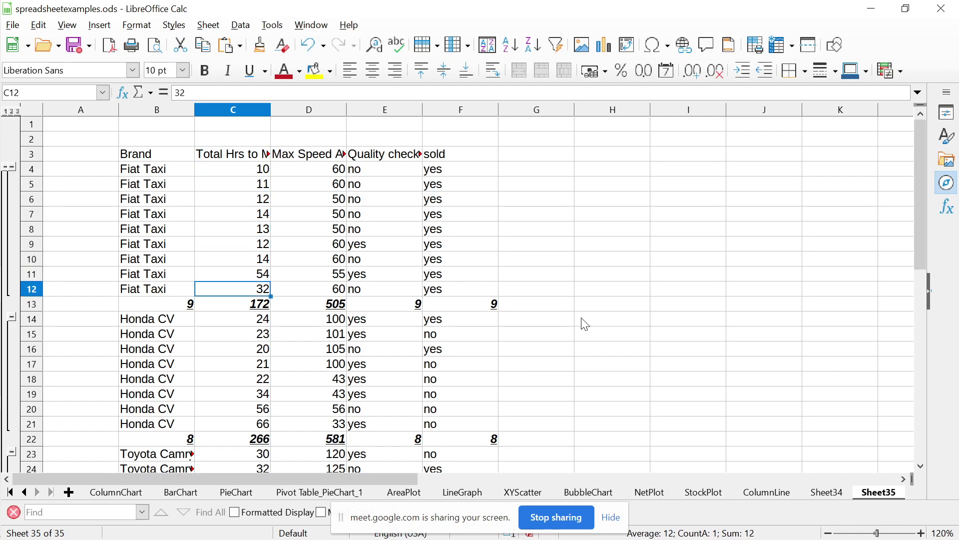
key(Down)
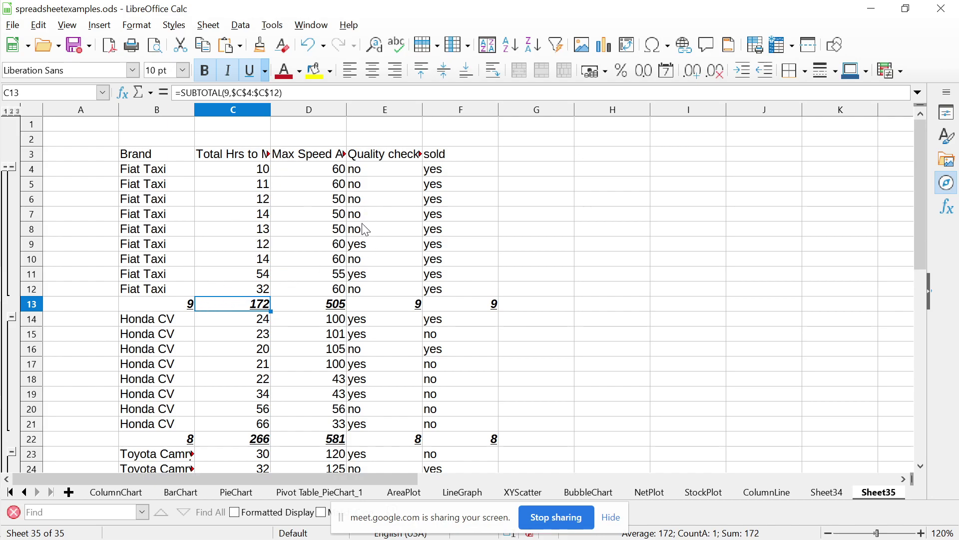
click(178, 310)
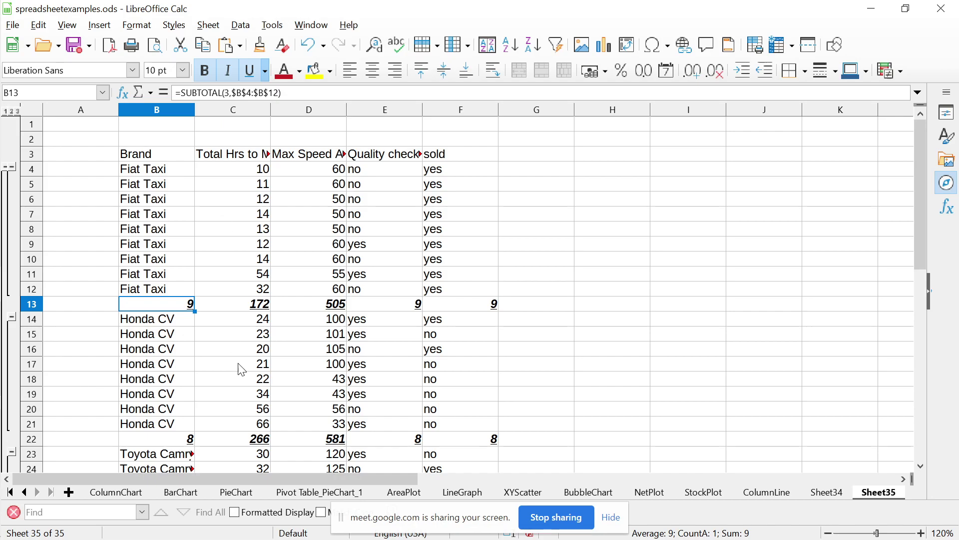
click(247, 306)
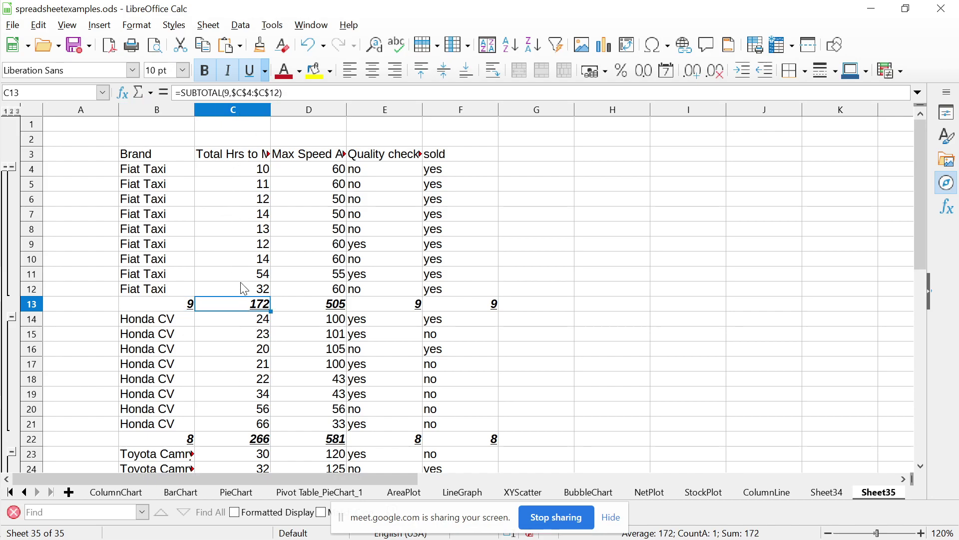
click(294, 301)
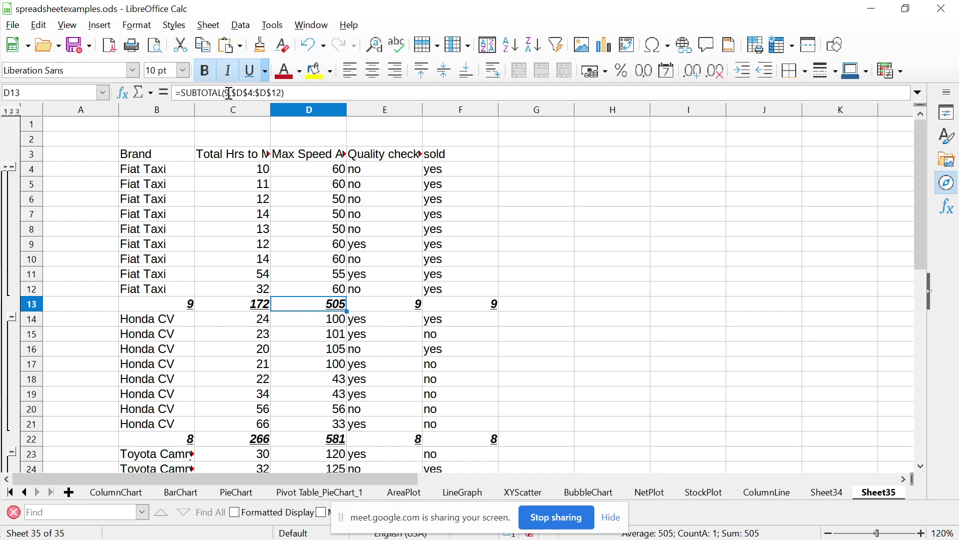
click(394, 319)
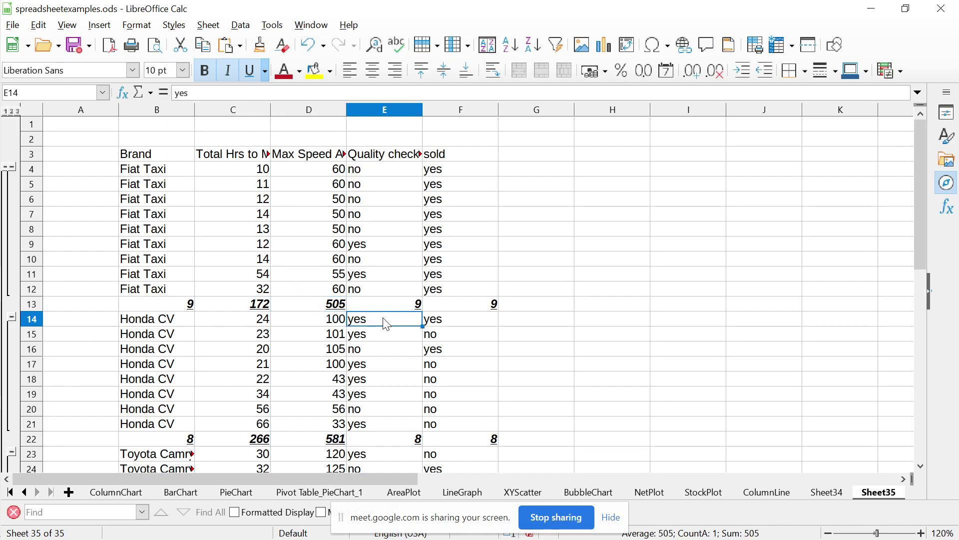
click(403, 305)
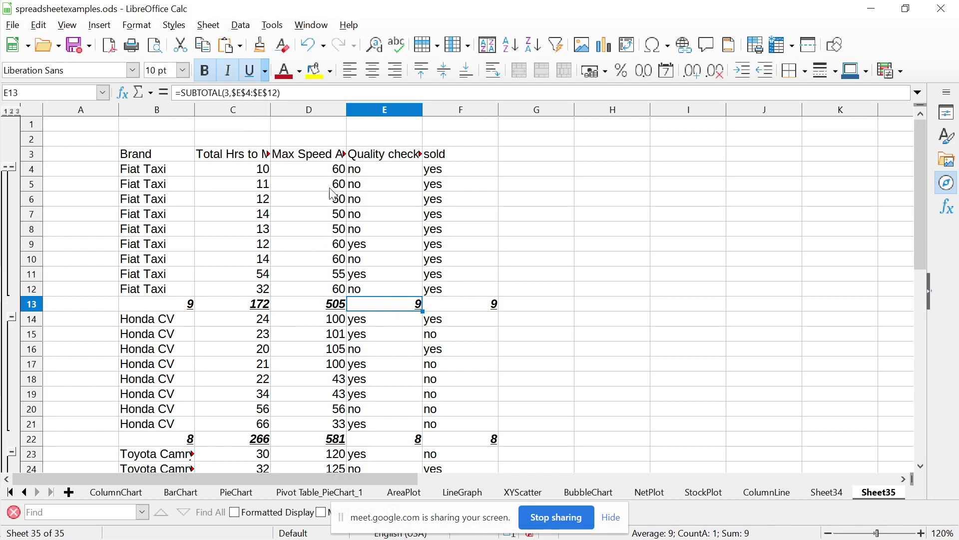
click(481, 306)
key(Down)
key(Down)
key(Down)
key(Down)
key(Down)
key(Down)
key(Down)
key(Down)
key(Down)
key(Down)
key(Down)
key(Down)
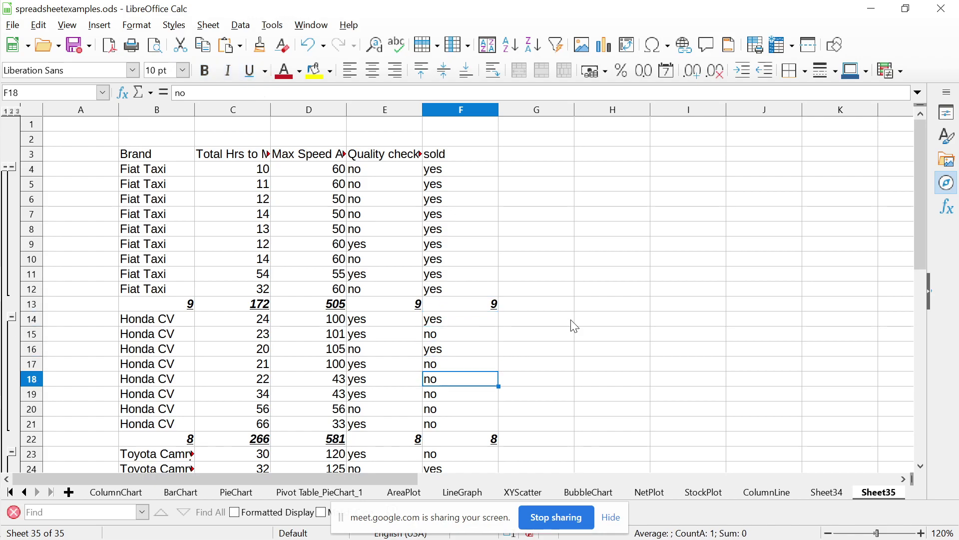
key(Up)
key(Up)
key(Up)
key(Up)
key(Up)
key(Up)
key(Up)
key(Up)
key(Up)
key(Up)
key(Up)
key(Up)
key(Up)
key(Up)
key(Up)
key(Up)
key(Up)
key(Up)
key(Up)
key(Up)
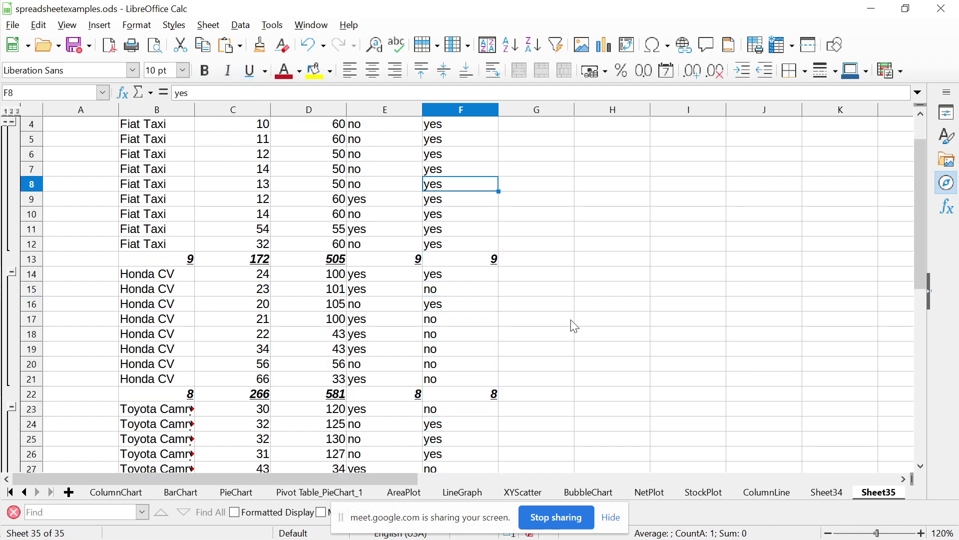
key(Down)
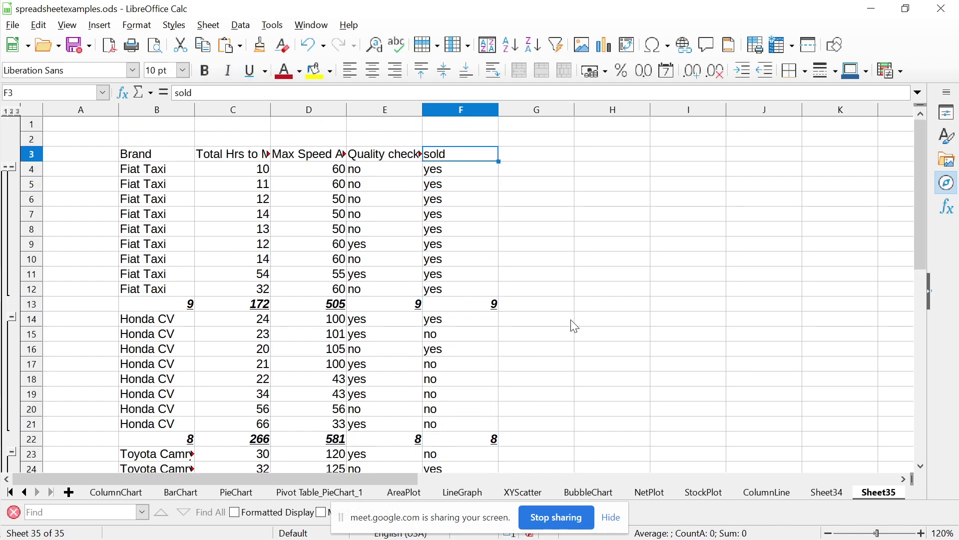
key(Left)
key(Left)
key(Left)
key(Left)
key(shift+Down)
key(shift+Down)
key(shift+Down)
key(shift+Down)
key(shift+Down)
key(shift+Down)
key(shift+Down)
key(shift+Down)
key(shift+Down)
key(shift+Down)
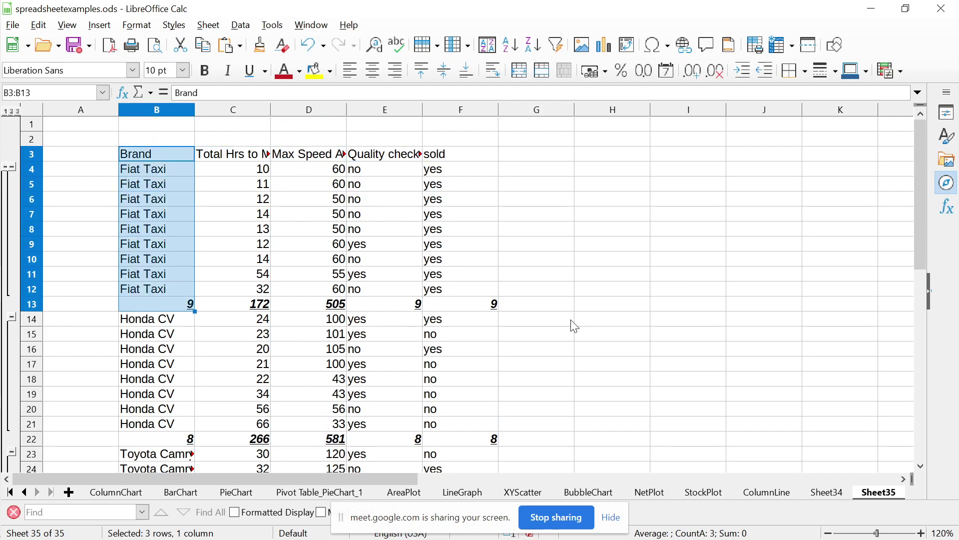
key(Down)
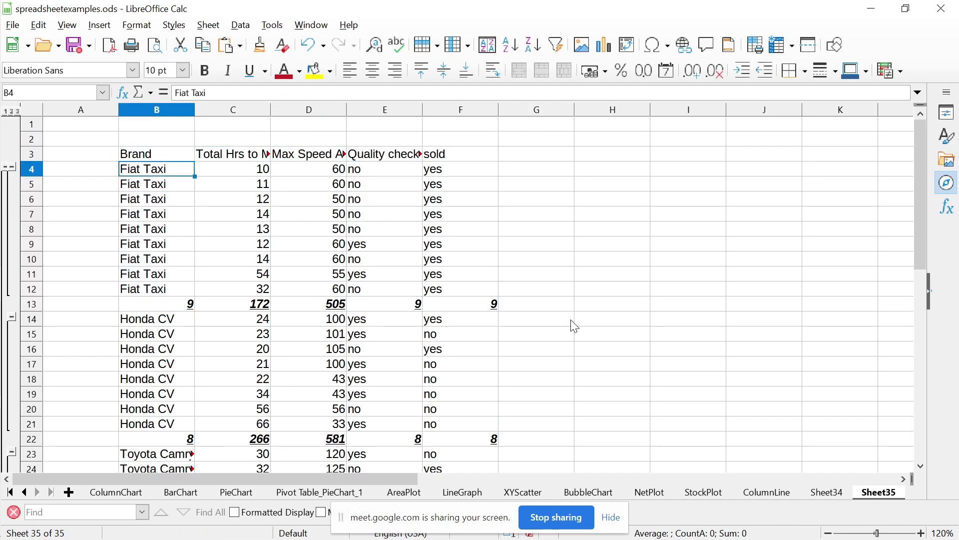
key(Up)
key(Down)
key(Down)
key(Down)
key(Down)
key(Down)
key(Down)
key(Down)
key(Down)
key(Down)
key(Down)
key(Down)
key(Down)
key(Down)
key(Down)
key(Down)
key(Down)
key(Down)
key(Down)
key(Down)
key(Down)
key(Down)
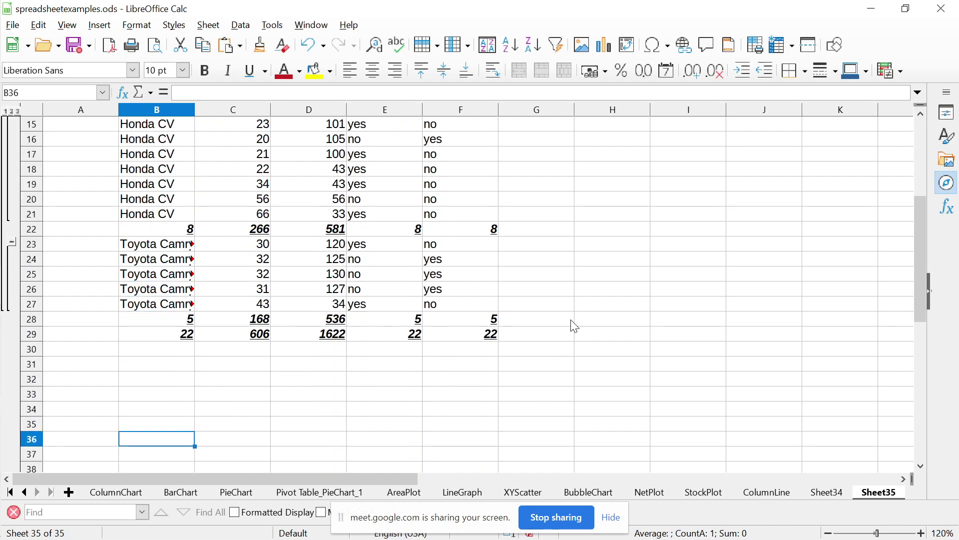
key(Up)
key(Up)
key(Up)
key(Up)
key(Up)
key(Up)
key(Up)
key(Up)
key(Up)
key(Up)
key(Up)
key(Up)
key(Up)
key(Up)
key(Up)
key(Up)
key(Up)
key(Up)
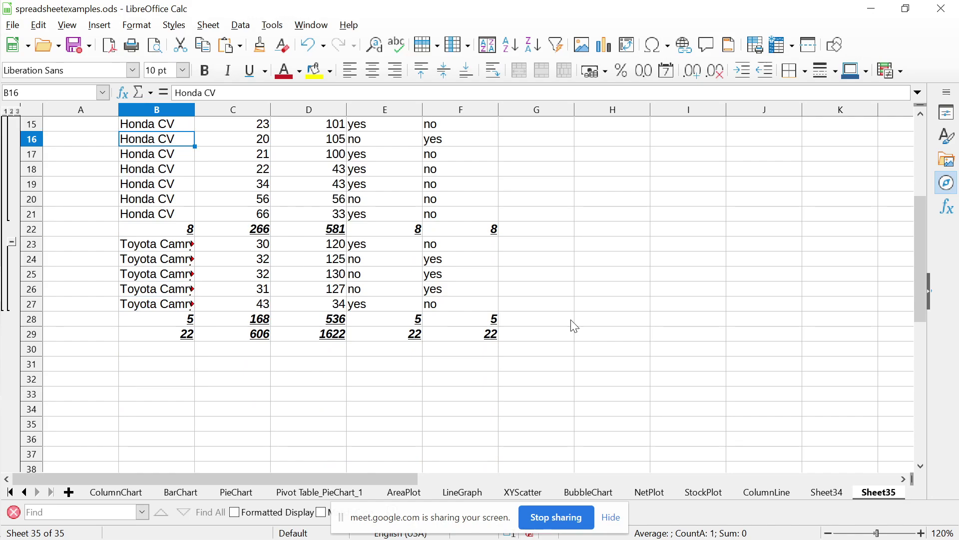
key(Up)
key(Up)
key(Up)
key(Up)
key(Up)
key(Up)
key(Up)
key(Up)
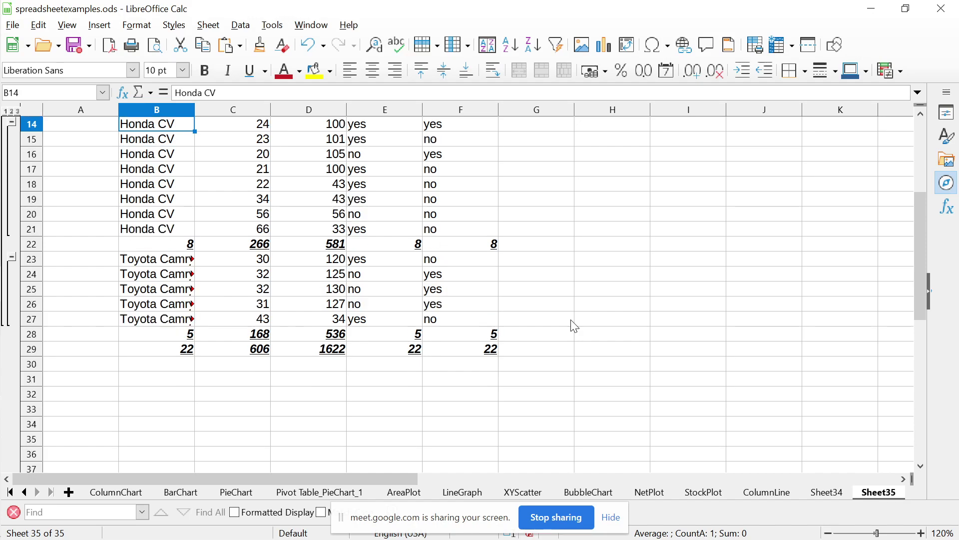
key(Up)
key(Up)
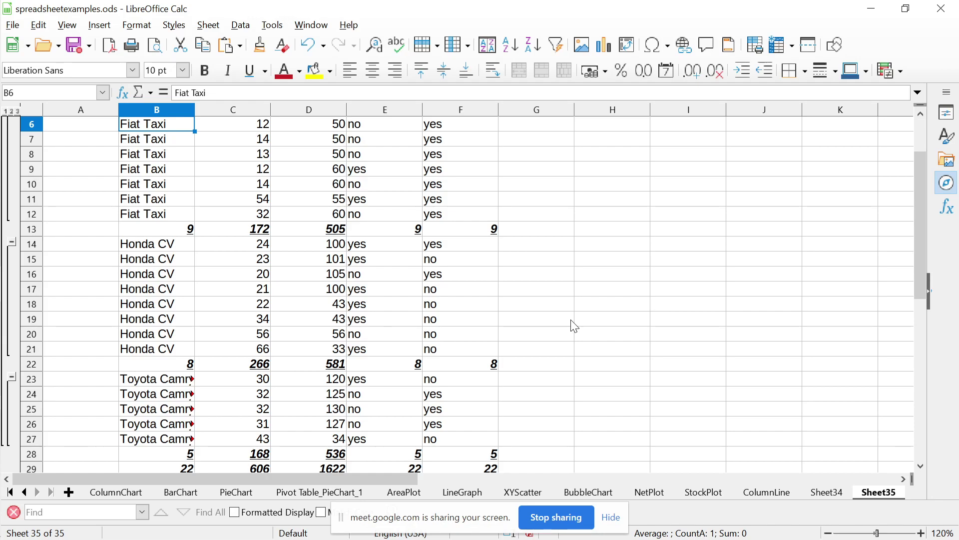
key(Up)
key(Up)
key(Up)
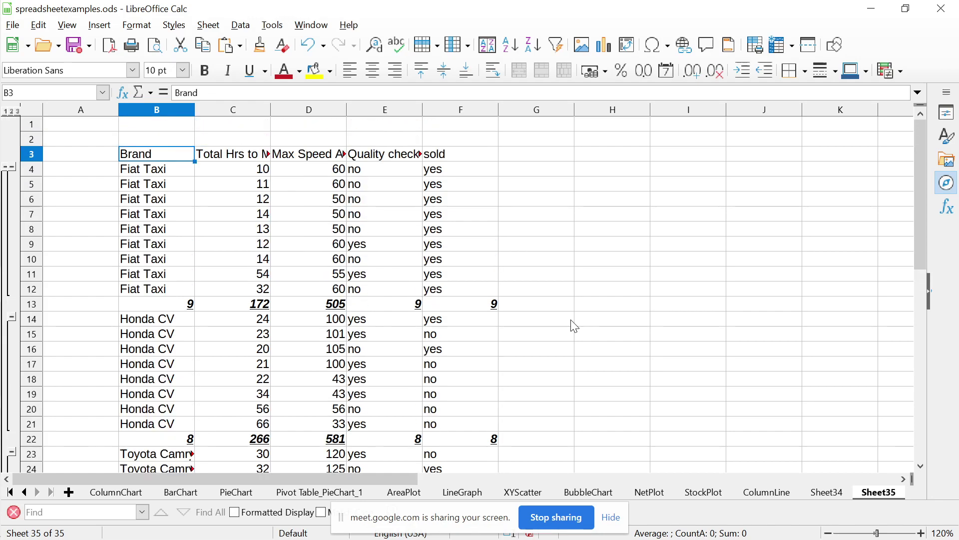
key(Down)
key(Down)
key(Down)
key(Down)
key(Down)
key(Down)
key(Down)
key(Down)
key(Down)
key(Down)
key(Down)
key(Down)
key(Down)
key(Down)
key(Down)
key(Down)
key(Down)
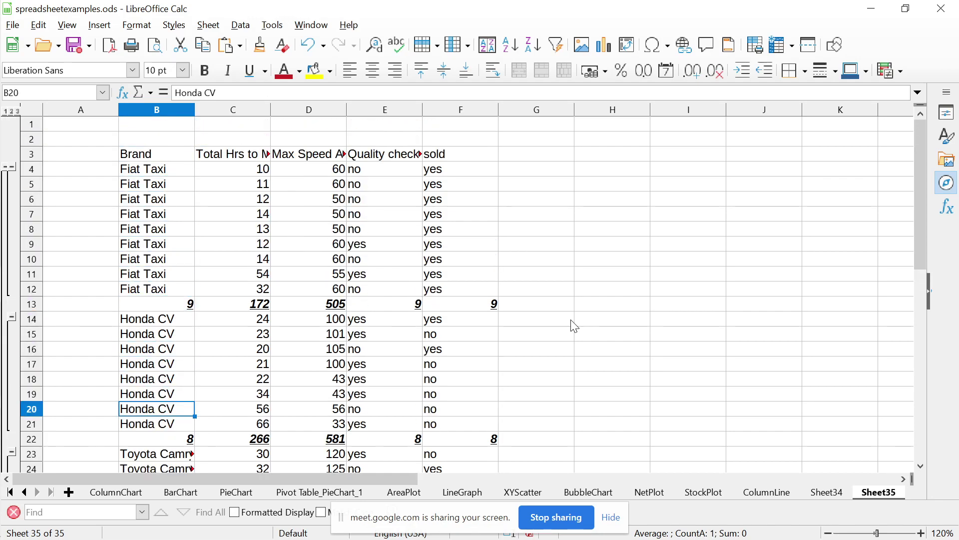
key(Down)
key(Down)
key(Down)
key(Down)
key(Down)
key(Down)
key(Down)
key(Down)
key(Down)
key(Down)
key(Down)
key(Down)
key(Down)
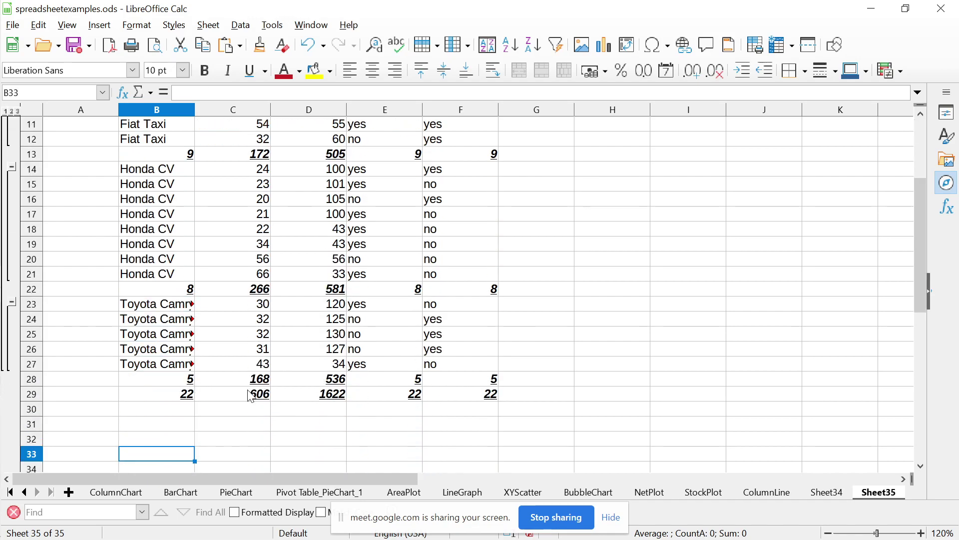
click(161, 399)
key(shift+Right)
key(shift+Right)
key(shift+Right)
key(shift+Right)
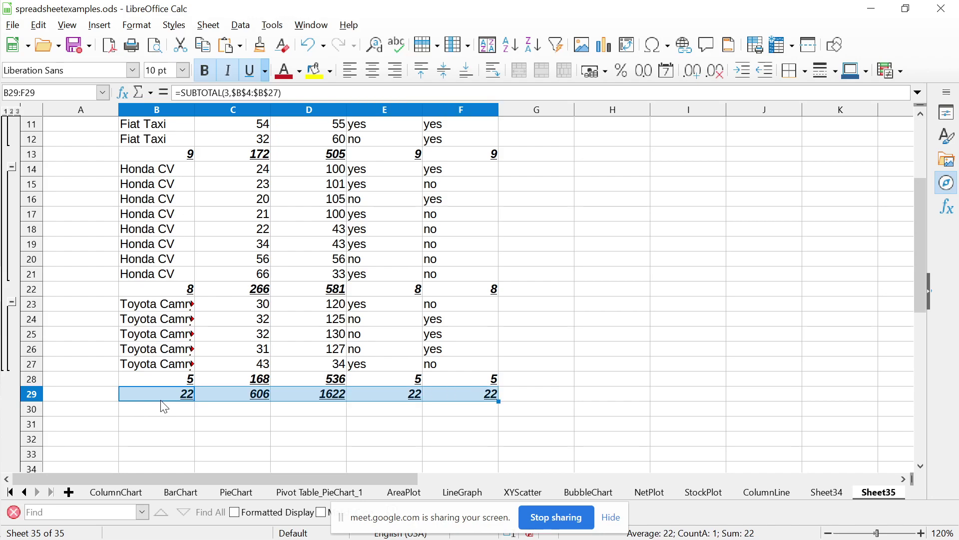
key(shift+Right)
key(shift+Left)
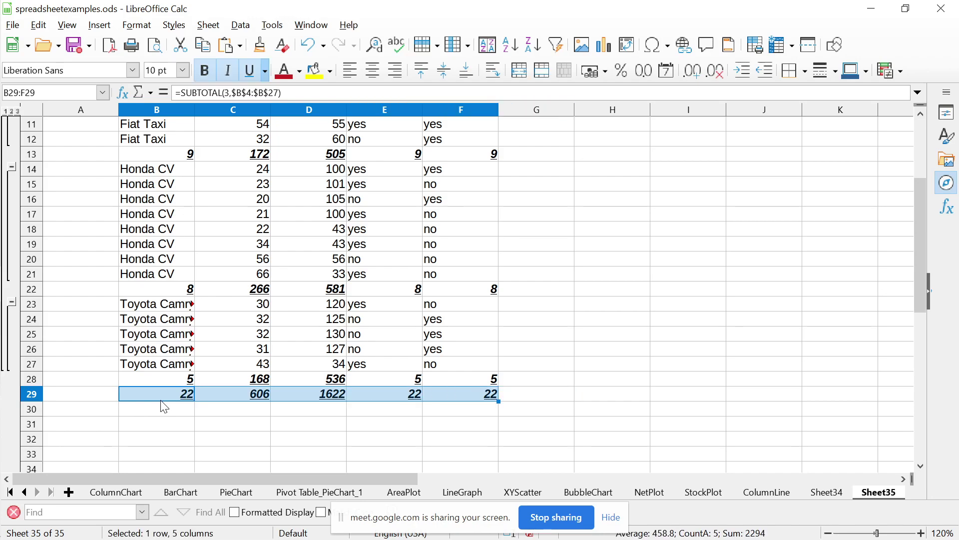
key(ctrl+Home)
key(Down)
key(Down)
key(Down)
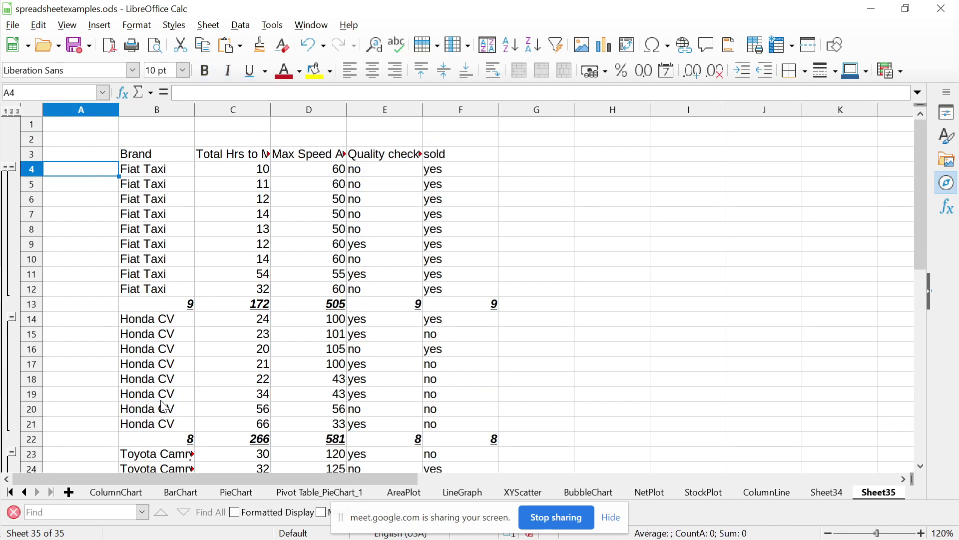
Undo the subtotals and reopen Data > Subtotals for B3:F25 grouped by Brand
key(ctrl+z)
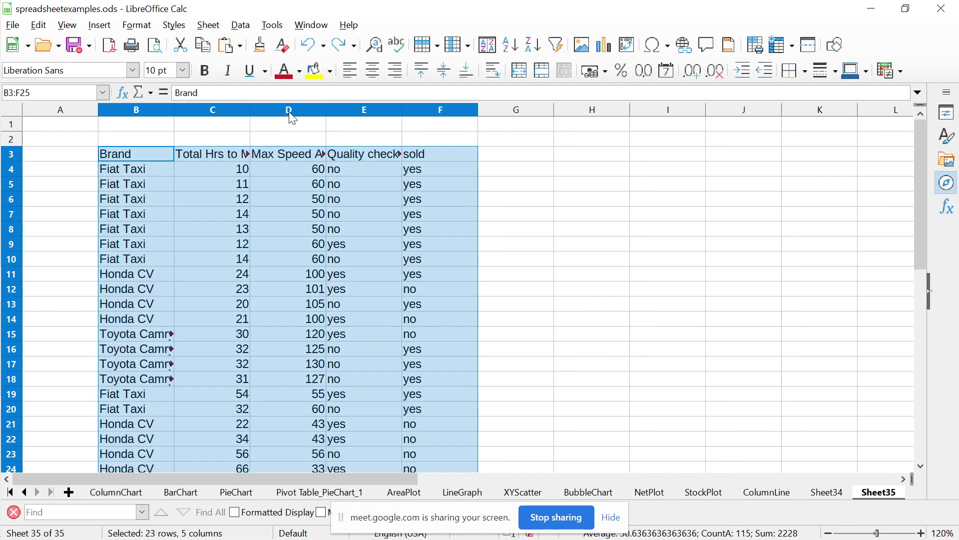
click(240, 25)
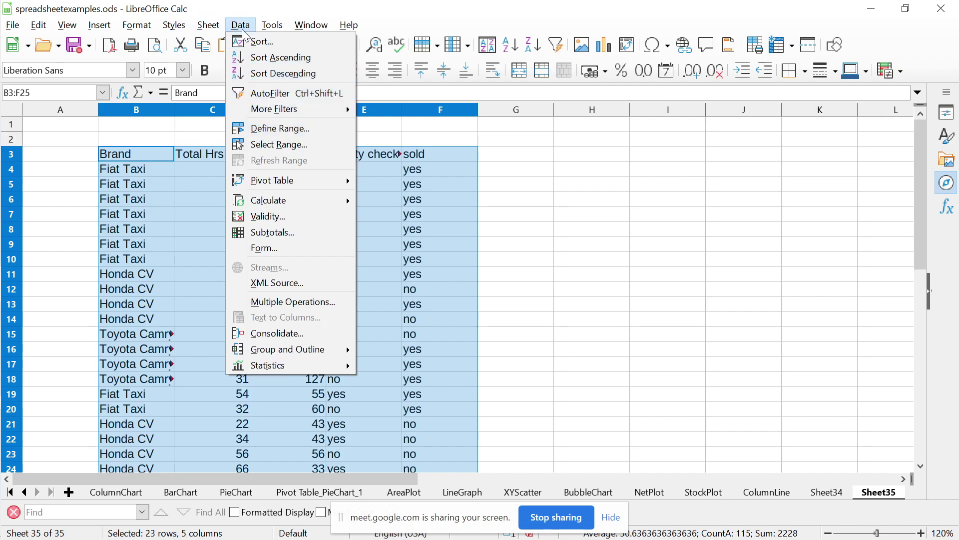
mouse_move(194, 29)
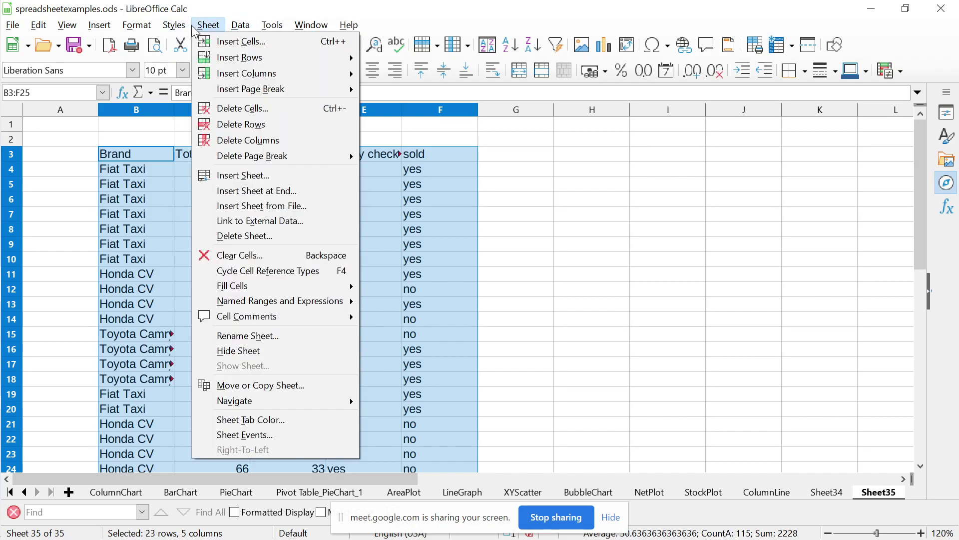
mouse_move(246, 32)
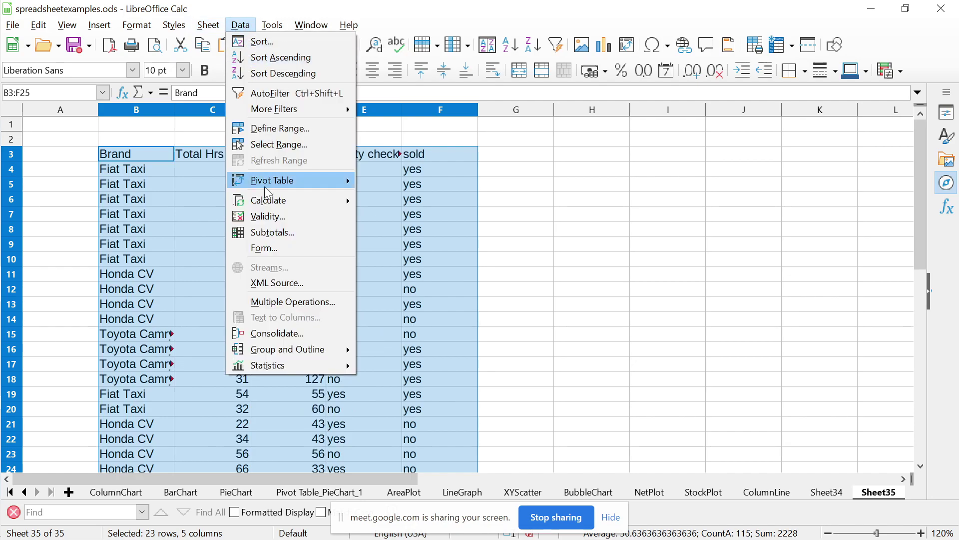
click(267, 236)
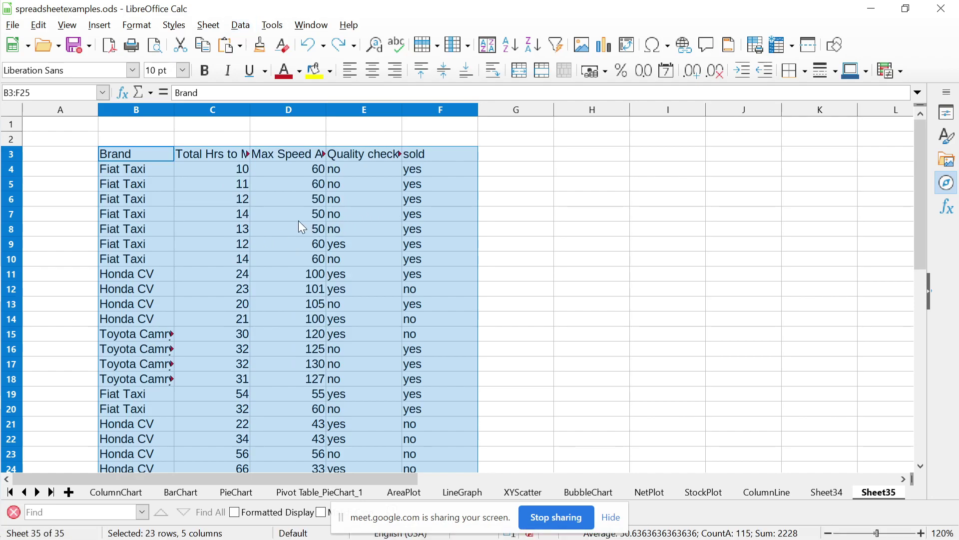
click(240, 25)
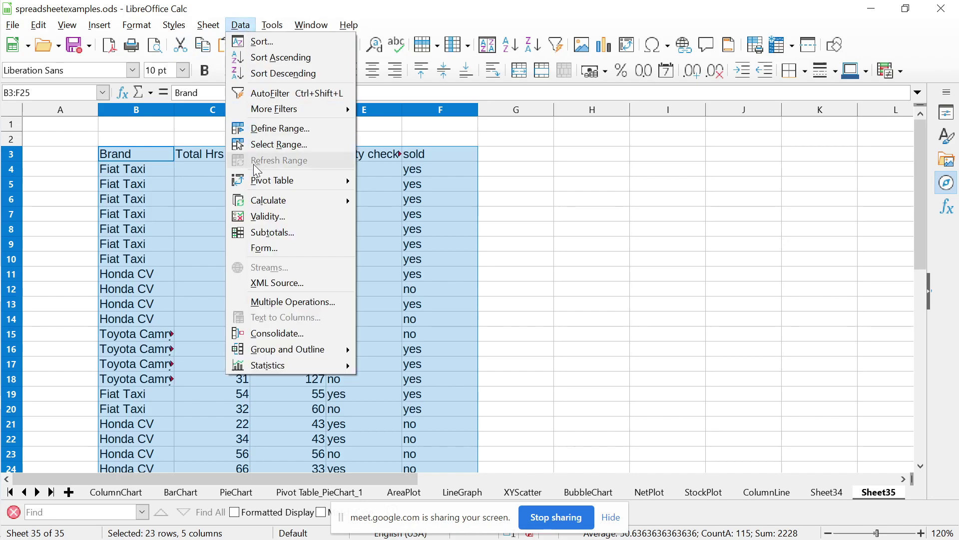
click(290, 237)
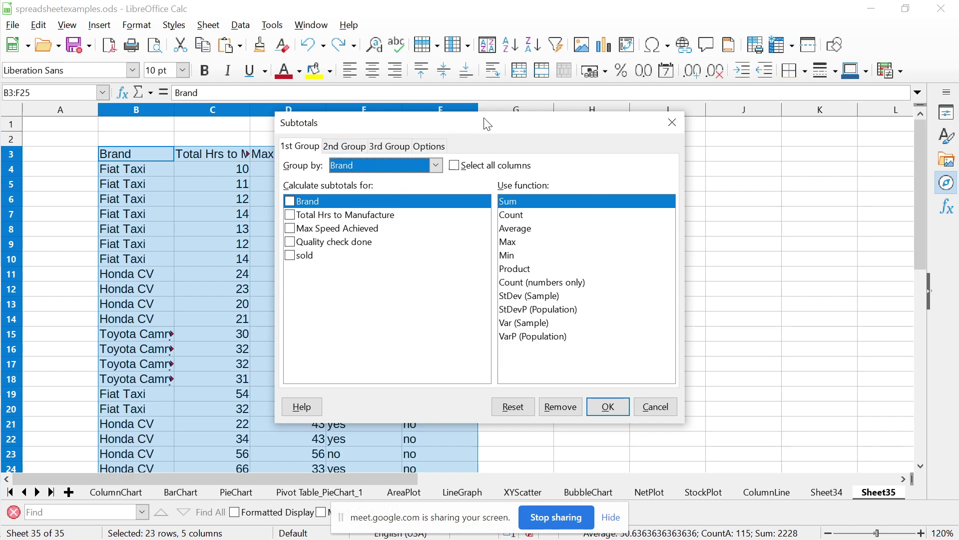
Move the Subtotals dialog aside and set the 2nd Group to group by sold
drag(488, 124, 698, 112)
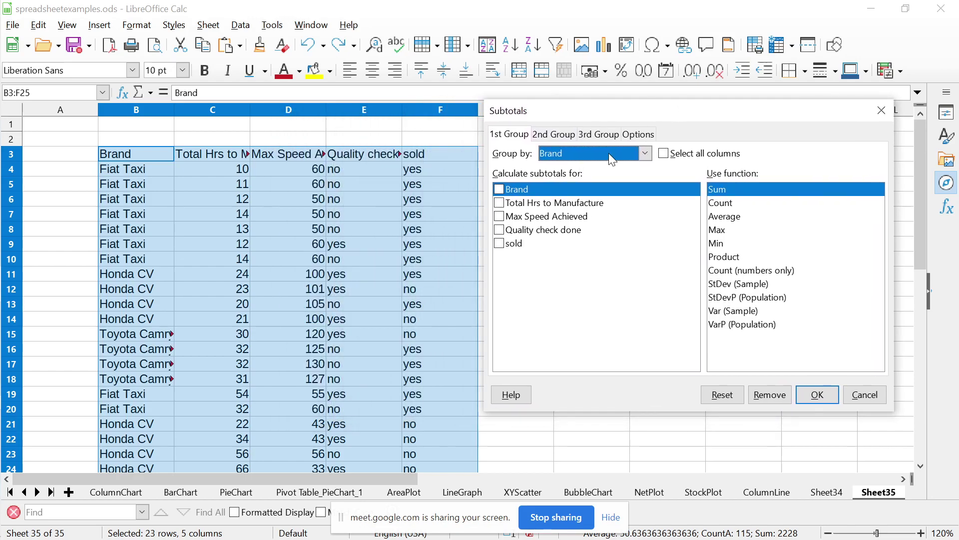
click(555, 135)
click(589, 151)
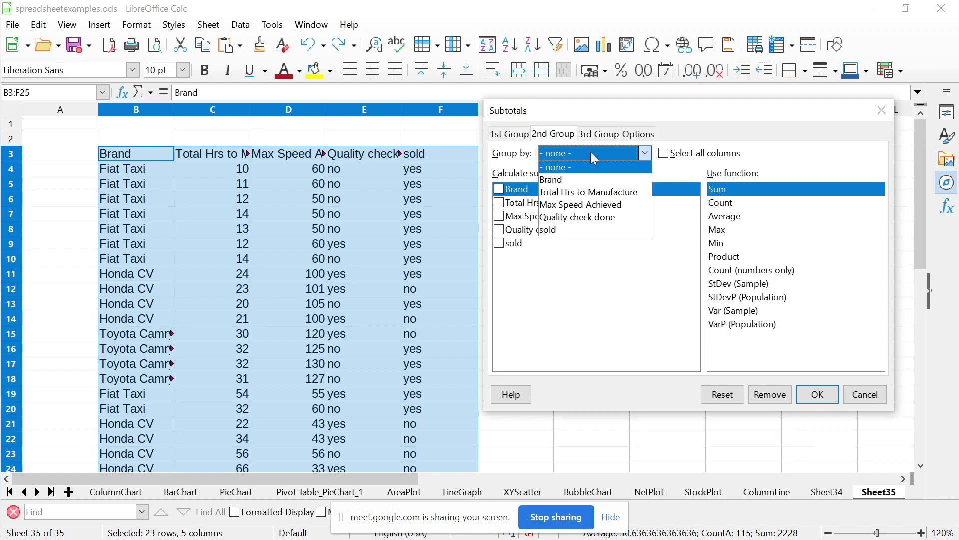
click(561, 230)
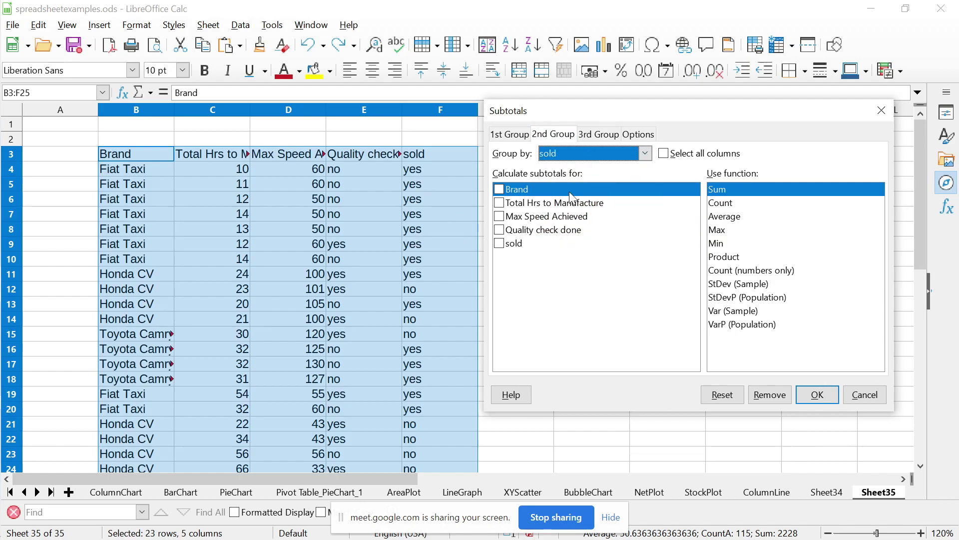
click(512, 135)
click(554, 136)
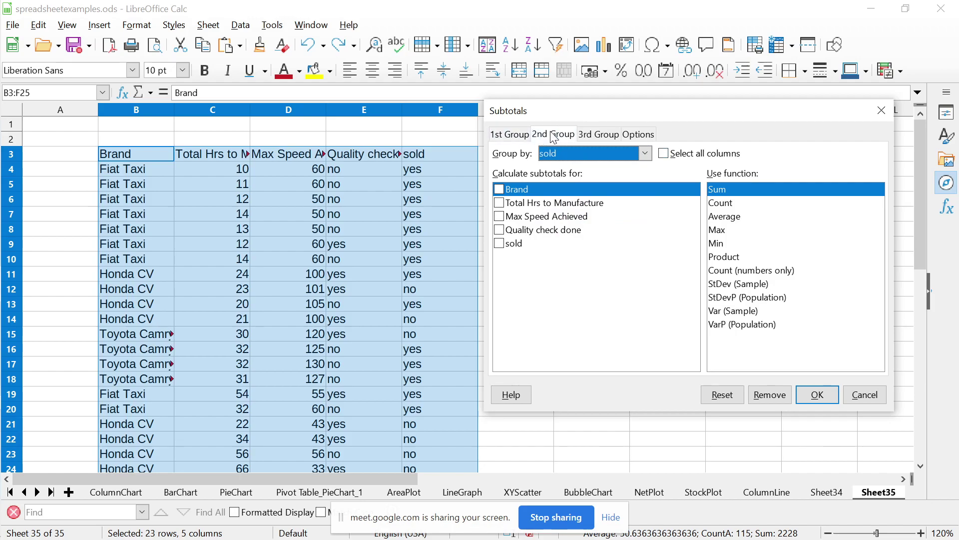
Tick all five columns in the 1st Group, using Count for Brand, Quality check done and sold
click(513, 135)
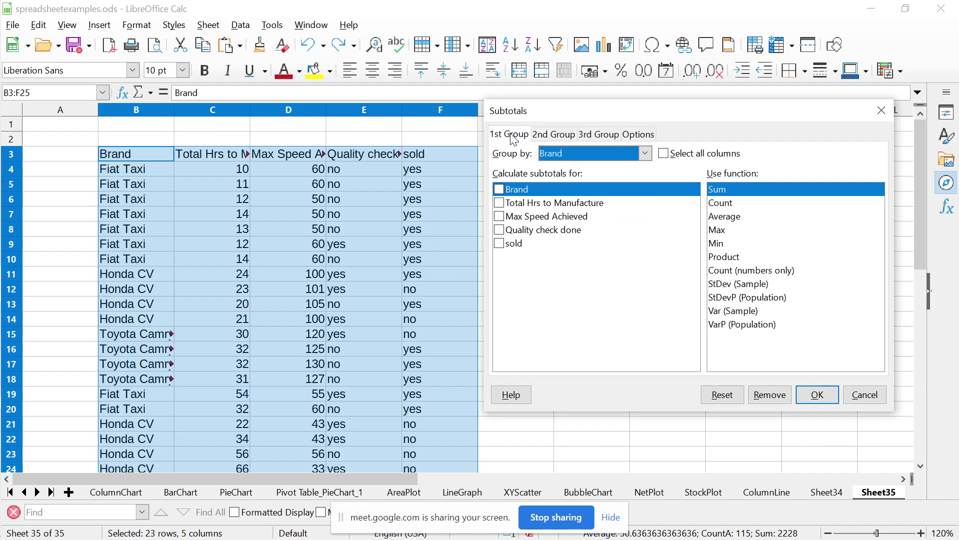
click(499, 190)
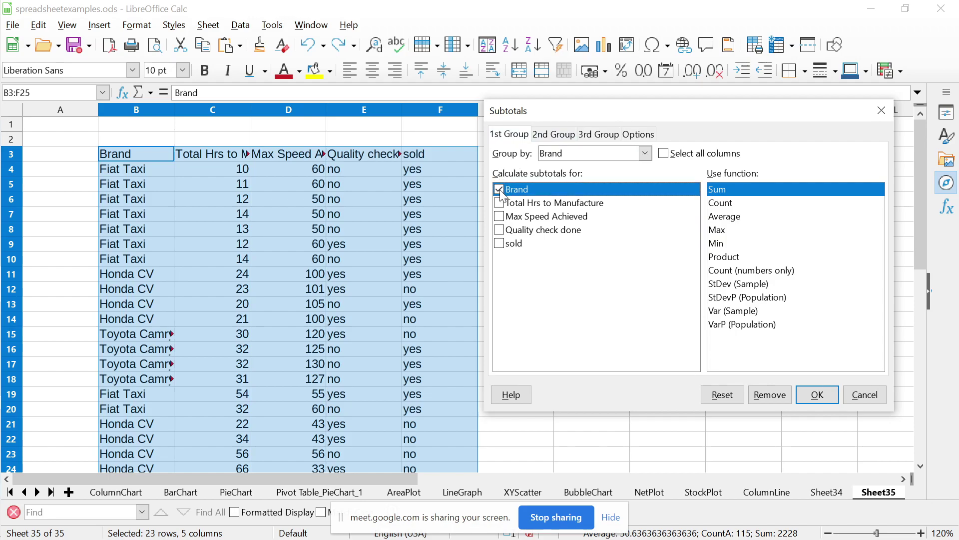
click(725, 207)
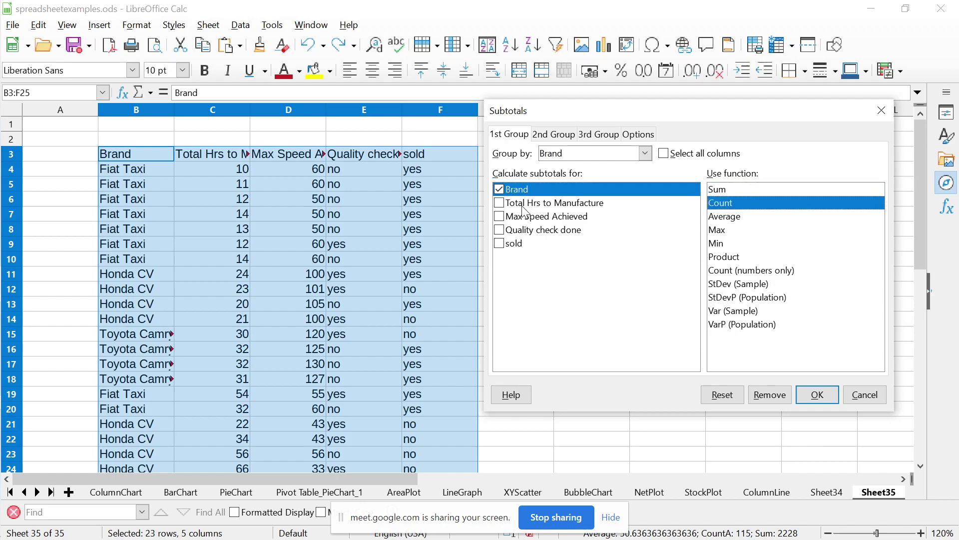
click(499, 202)
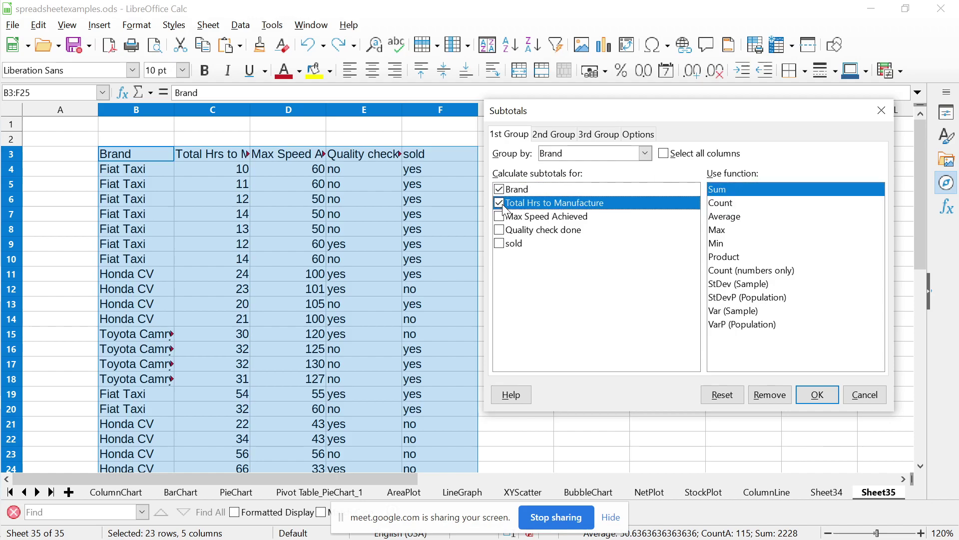
click(557, 218)
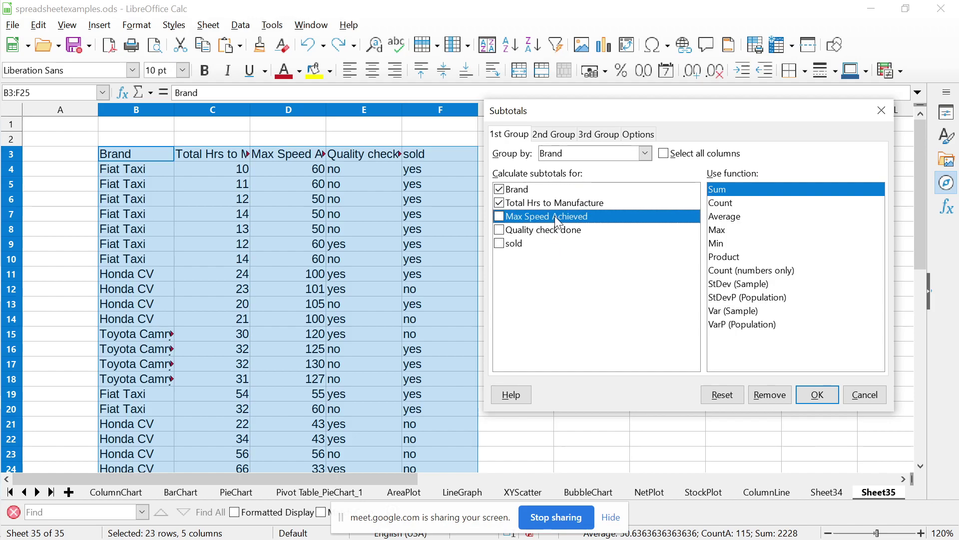
click(533, 231)
click(500, 230)
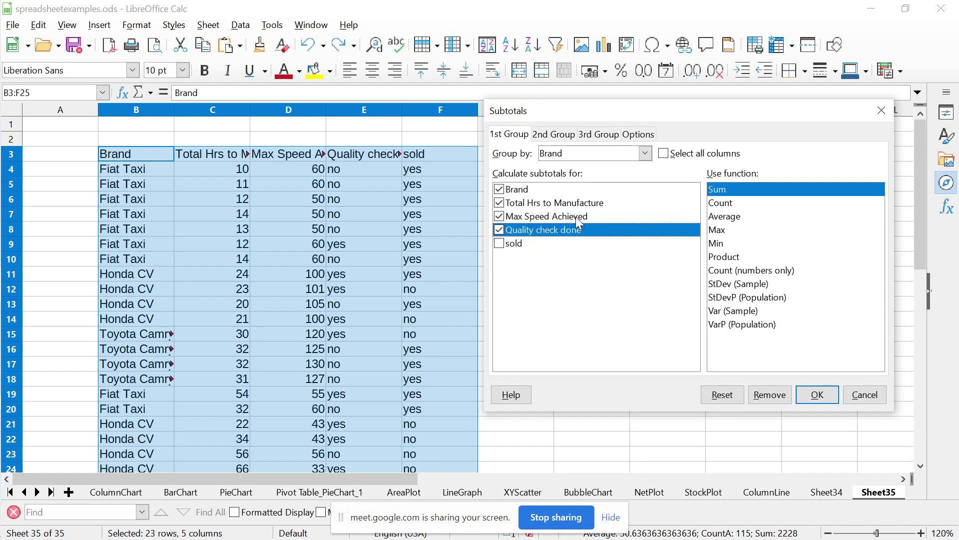
click(728, 202)
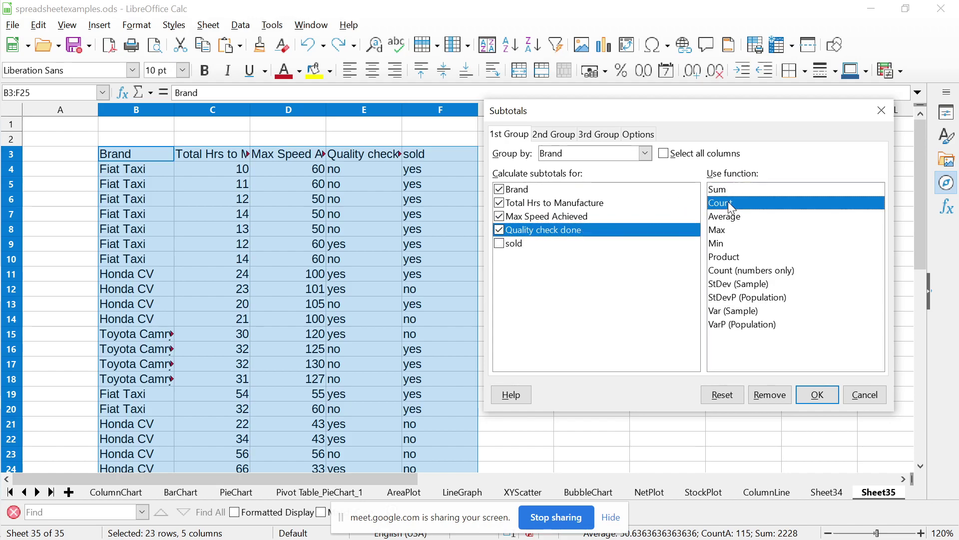
click(507, 247)
click(498, 244)
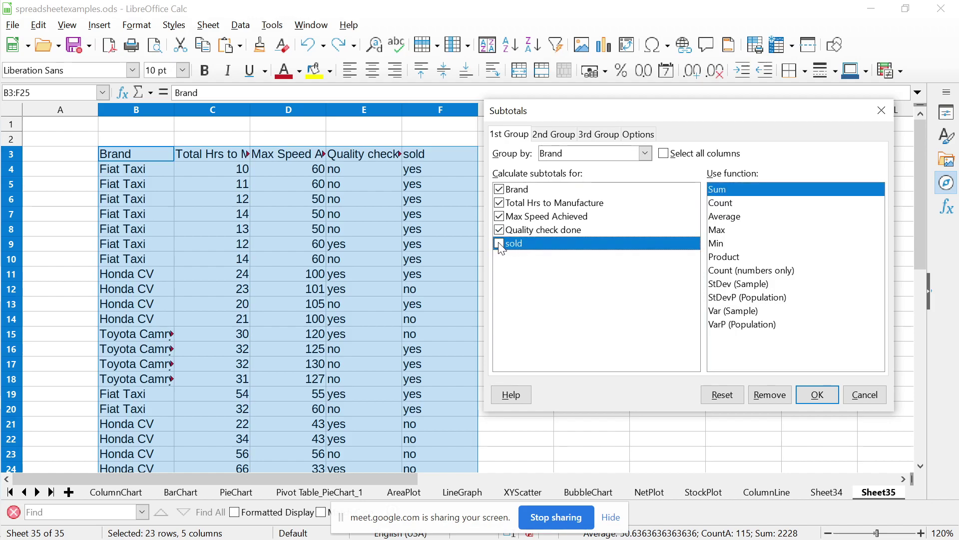
click(725, 204)
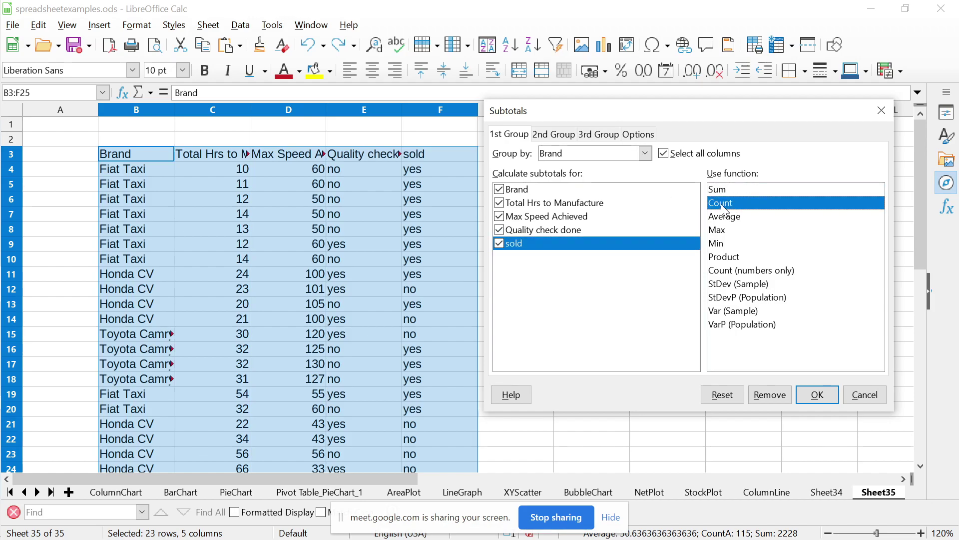
click(554, 134)
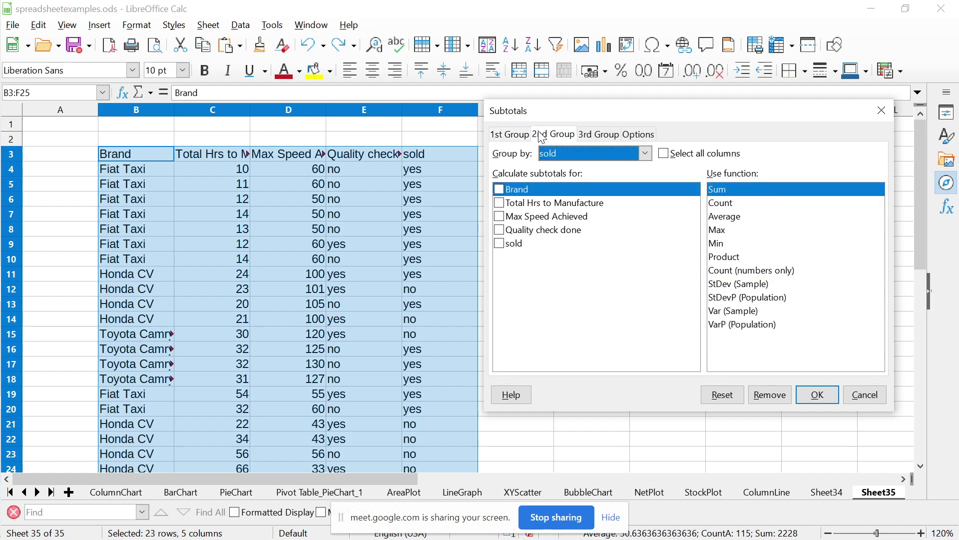
Untick Total Hrs, Max Speed, Quality check done and sold in the 1st Group, keeping only Brand
click(511, 134)
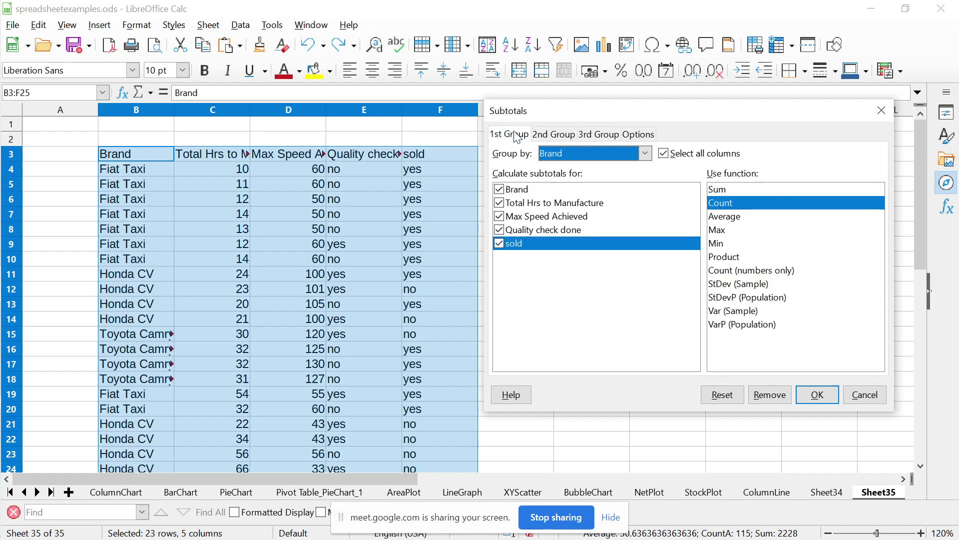
click(499, 204)
click(499, 217)
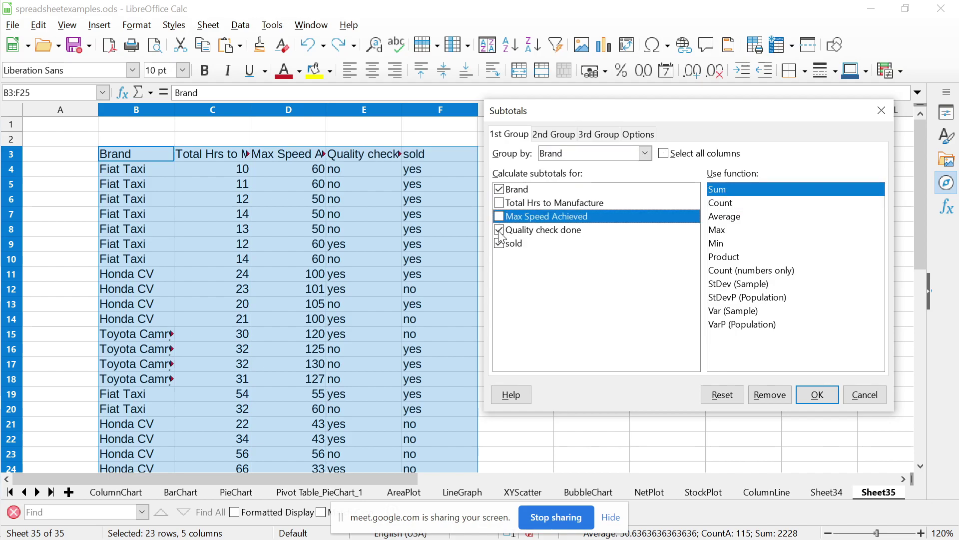
click(499, 229)
click(500, 243)
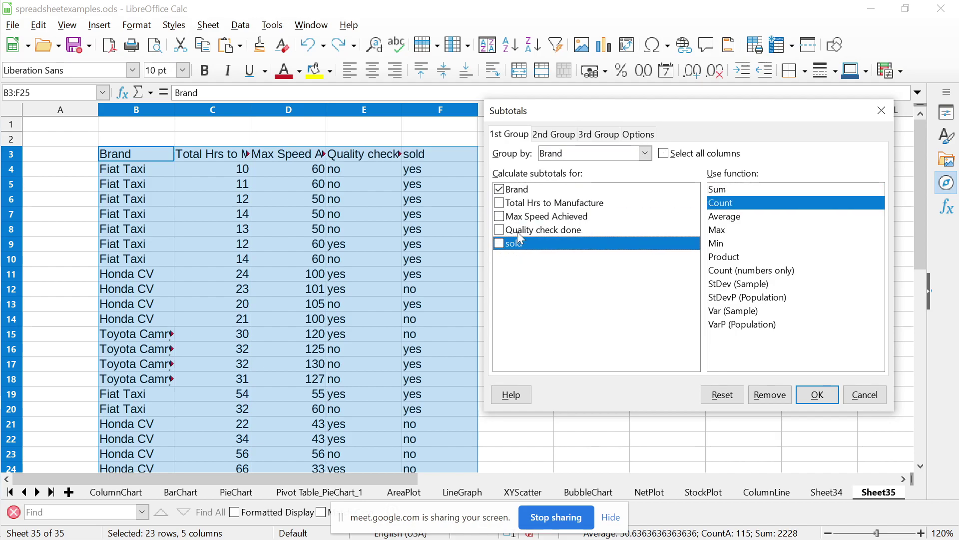
In the sold grouping, count sold and Quality check done, take Max Speed's maximum, sum Total Hrs
click(551, 134)
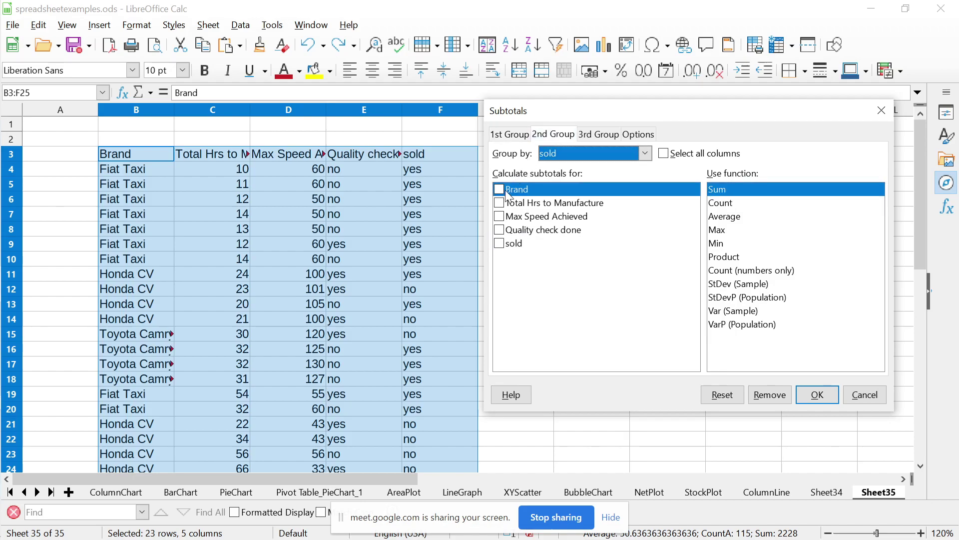
click(499, 244)
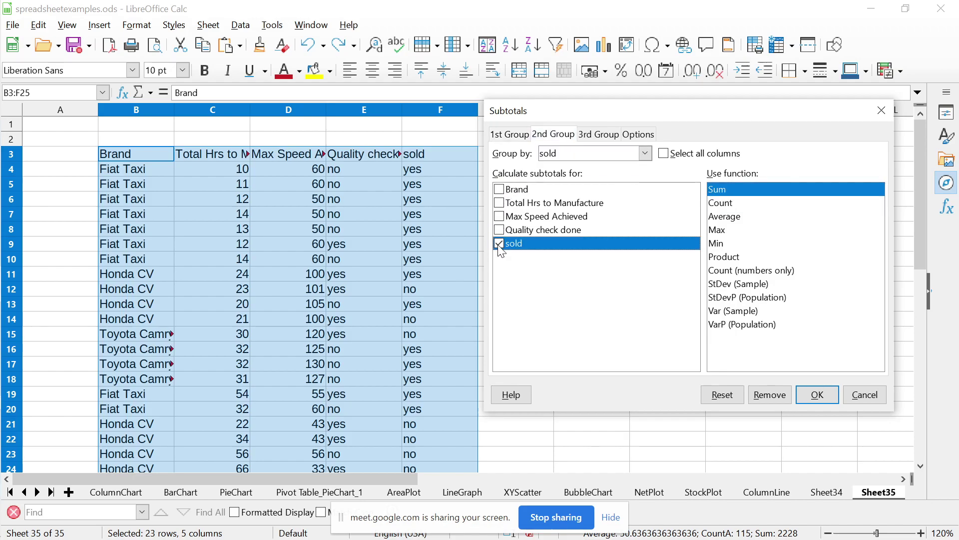
click(715, 203)
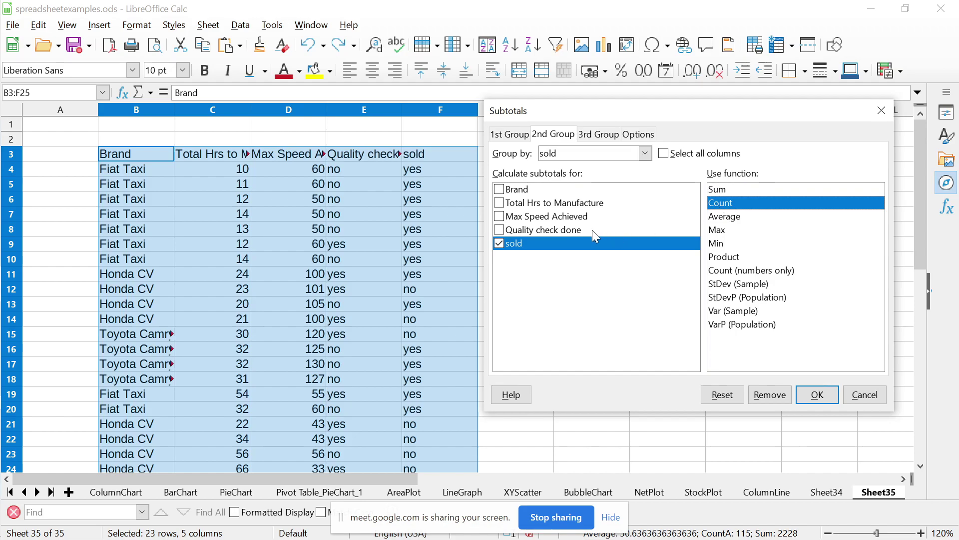
click(498, 230)
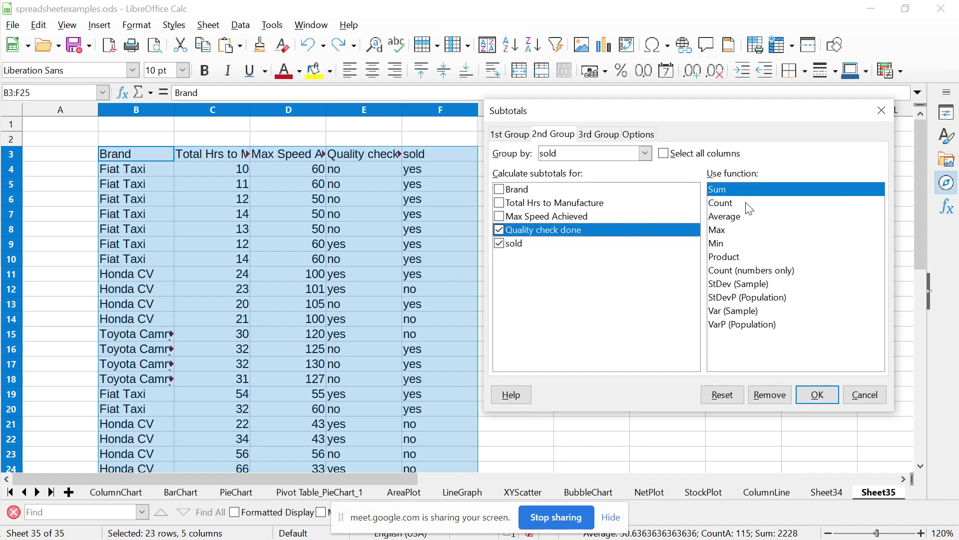
click(726, 207)
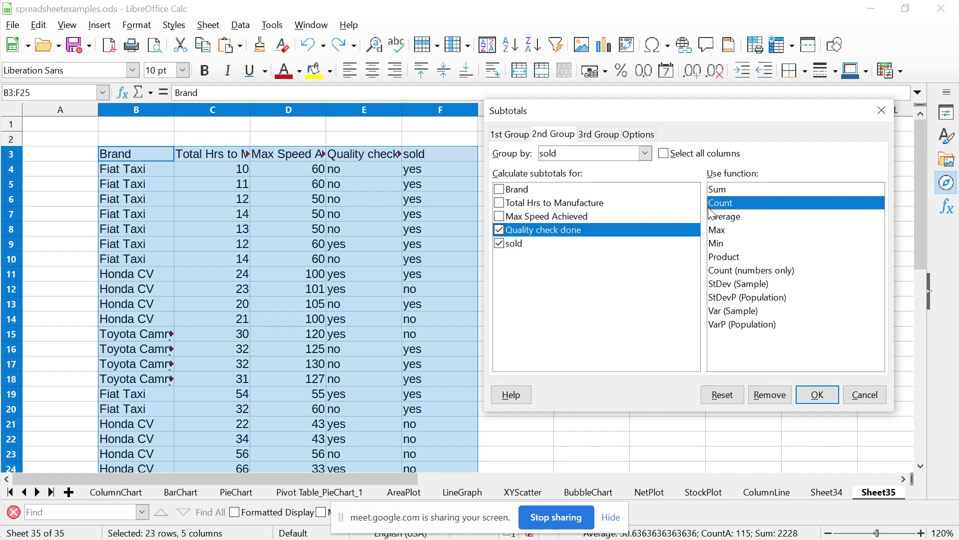
click(500, 216)
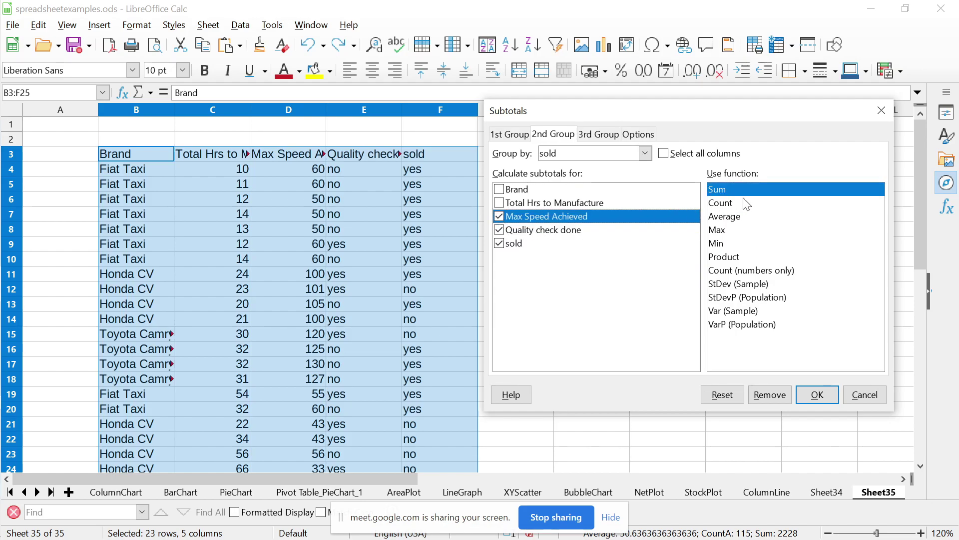
click(499, 203)
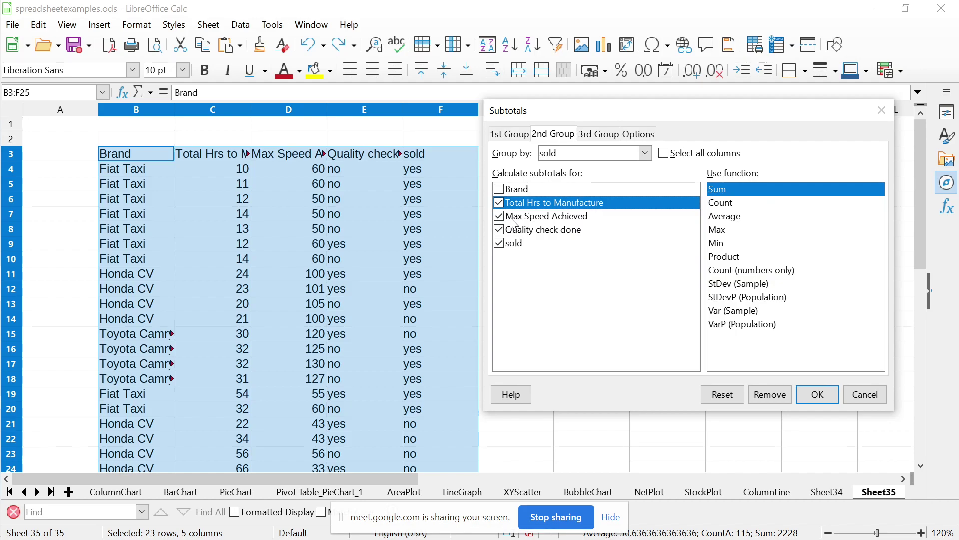
click(512, 219)
click(725, 230)
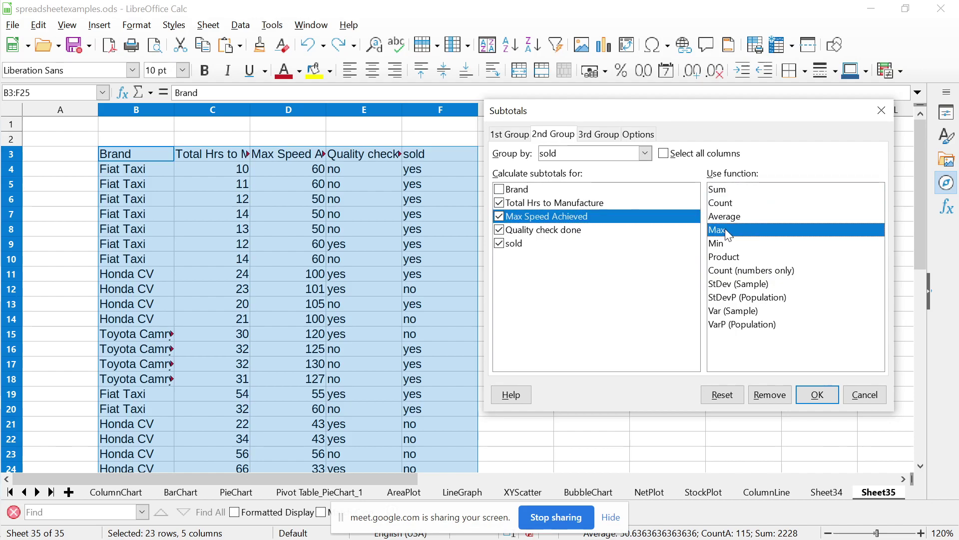
click(514, 205)
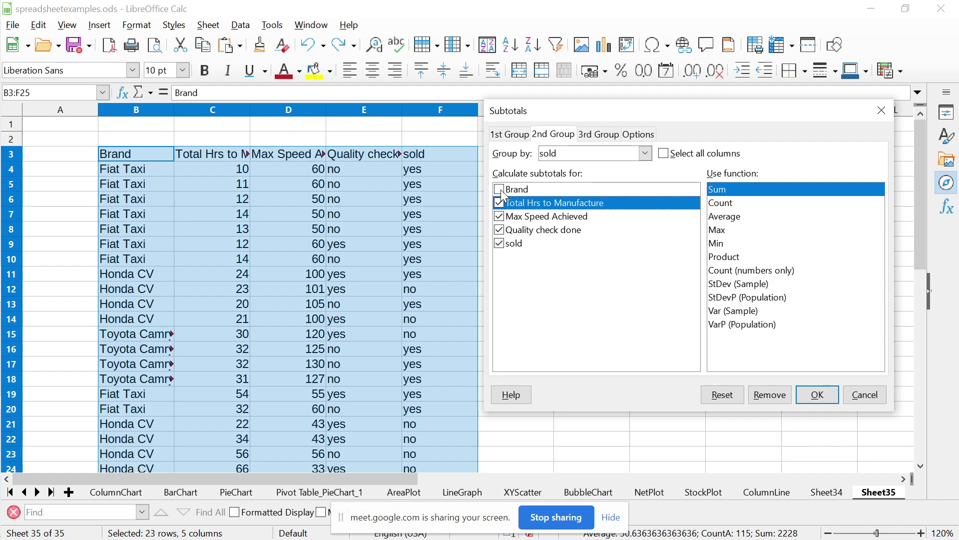
Apply the subtotals and inspect the Honda CV hours subtotal row
click(820, 398)
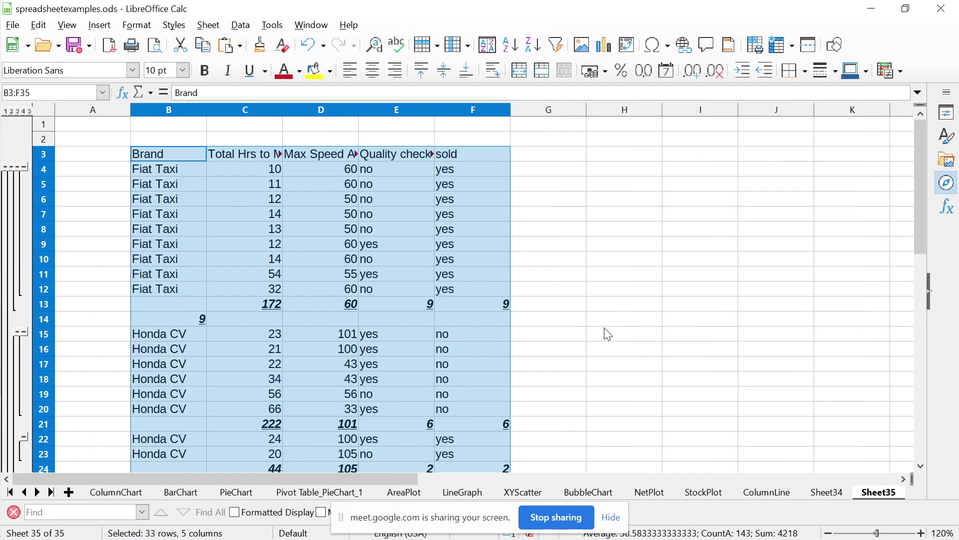
click(578, 279)
key(Left)
key(Left)
key(Left)
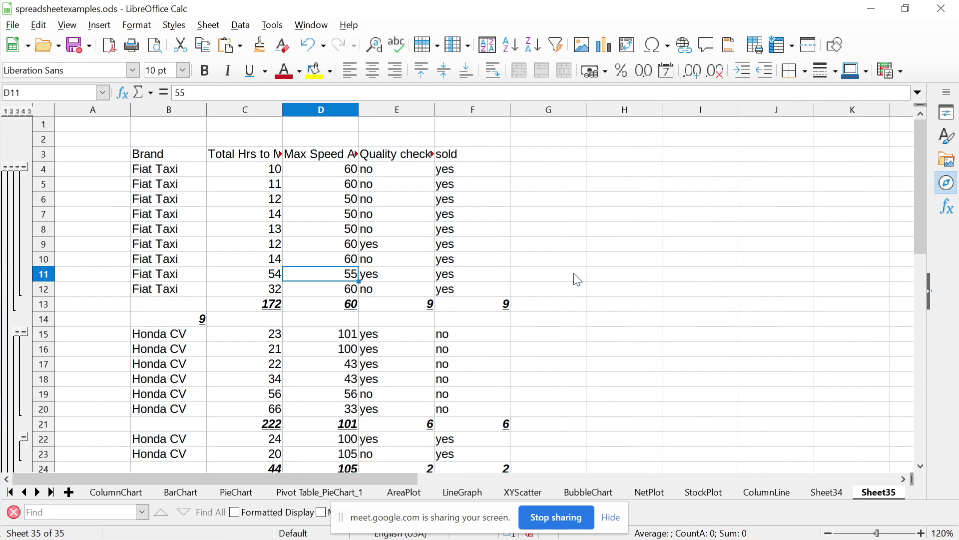
key(Left)
key(Up)
key(Up)
key(Down)
key(Down)
key(Down)
key(Down)
key(Down)
key(Down)
key(Down)
key(Down)
key(Down)
key(Down)
key(Down)
key(Down)
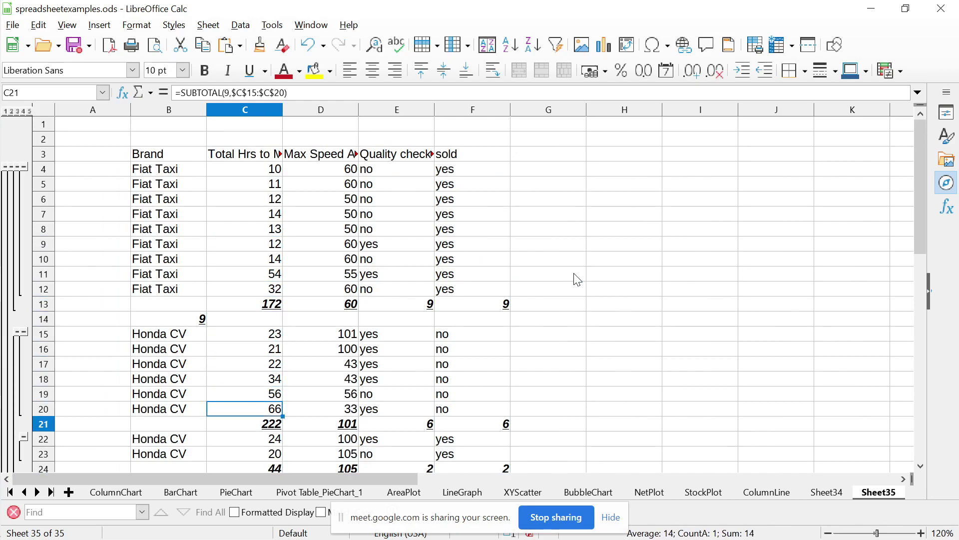
key(Down)
key(Down)
key(Down)
key(Down)
key(Up)
key(Up)
key(Up)
key(Up)
key(Up)
Select the Honda CV brand rows across the hours, max speed and sold columns
key(Up)
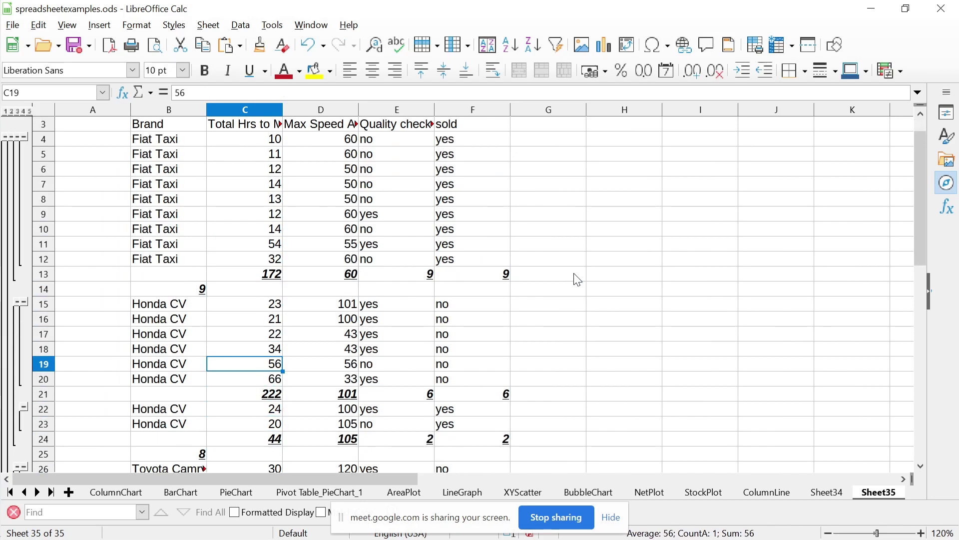
key(Up)
key(Left)
key(Left)
key(Up)
key(Up)
key(Right)
key(Right)
key(Up)
key(Left)
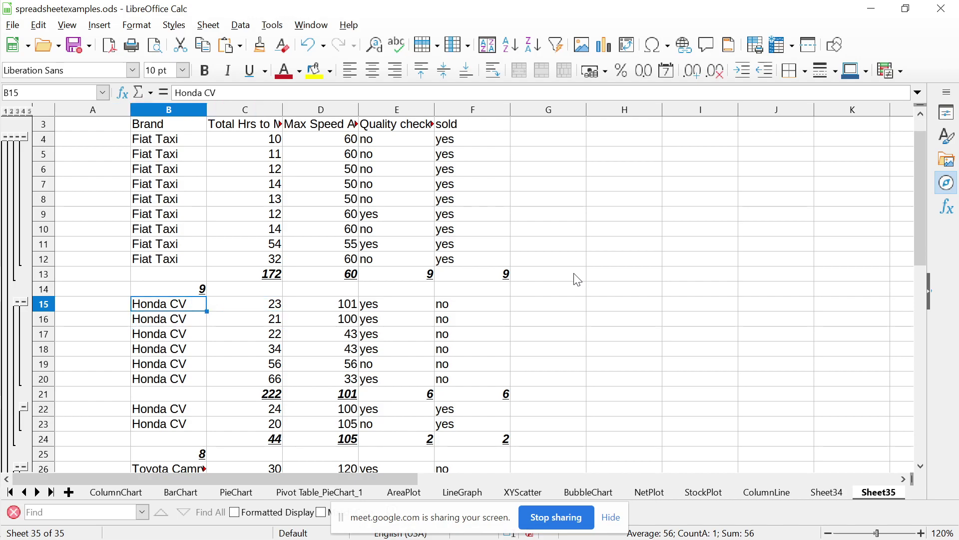
key(shift+Down)
key(shift+Down)
key(shift+Down)
key(shift+Down)
key(shift+Down)
key(Right)
key(Right)
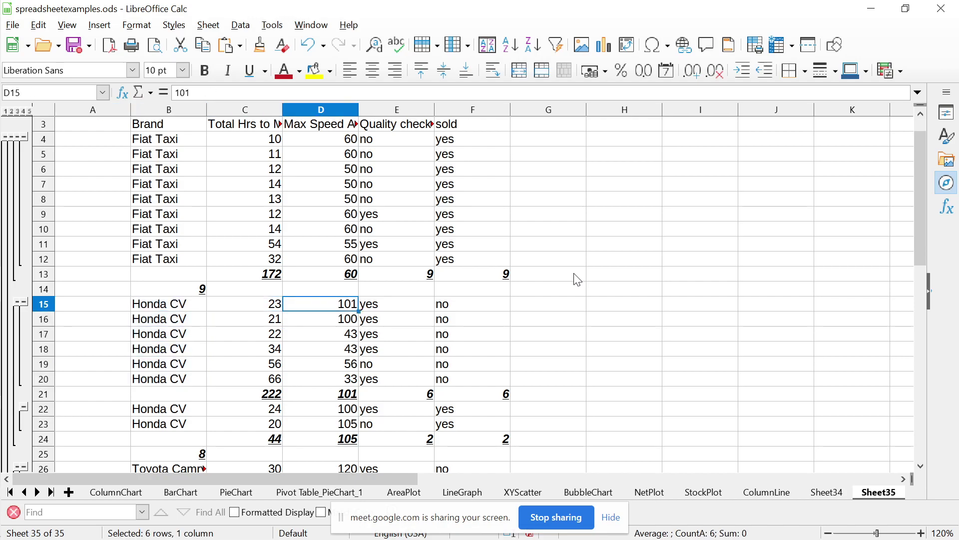
key(Right)
key(Right)
key(Right)
key(Left)
key(shift+Down)
key(shift+Down)
key(shift+Down)
key(shift+Down)
key(shift+Down)
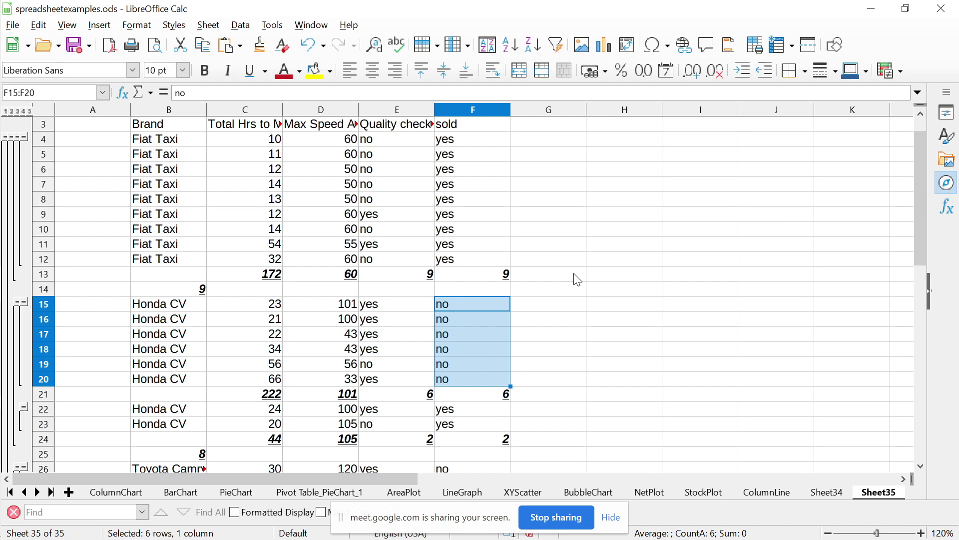
Check the row 21 subtotals for sold, quality-check count, hours sum and max speed
key(Down)
key(Down)
key(Down)
key(Down)
key(Down)
key(Down)
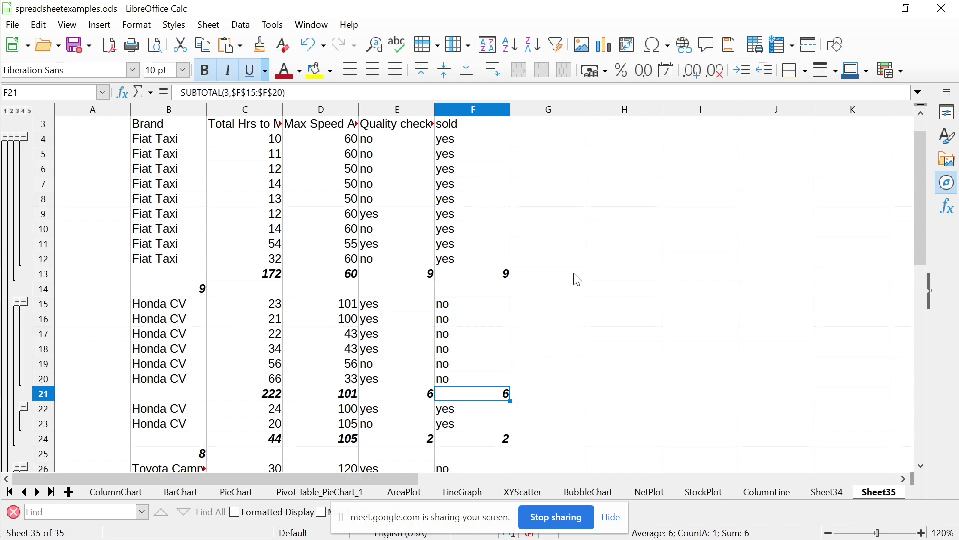
key(Left)
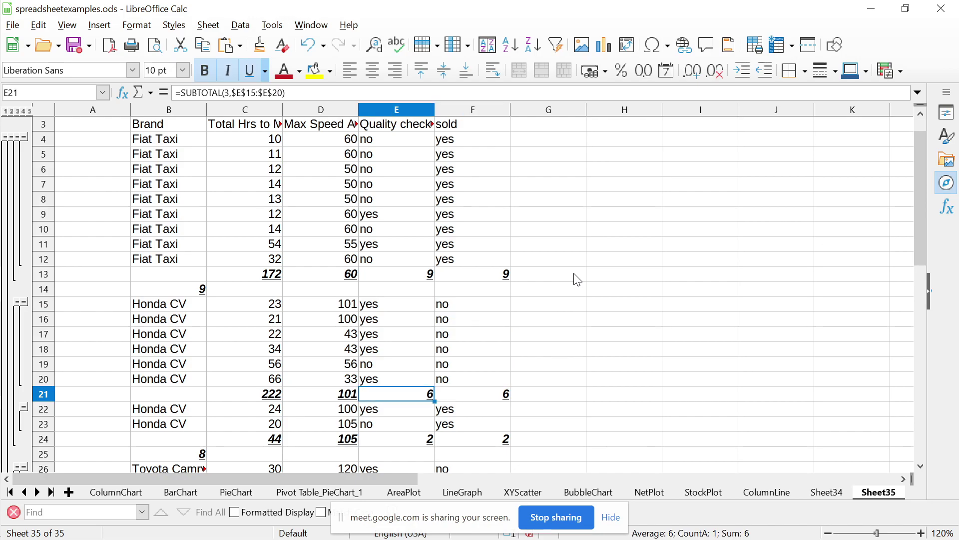
key(Left)
key(Left)
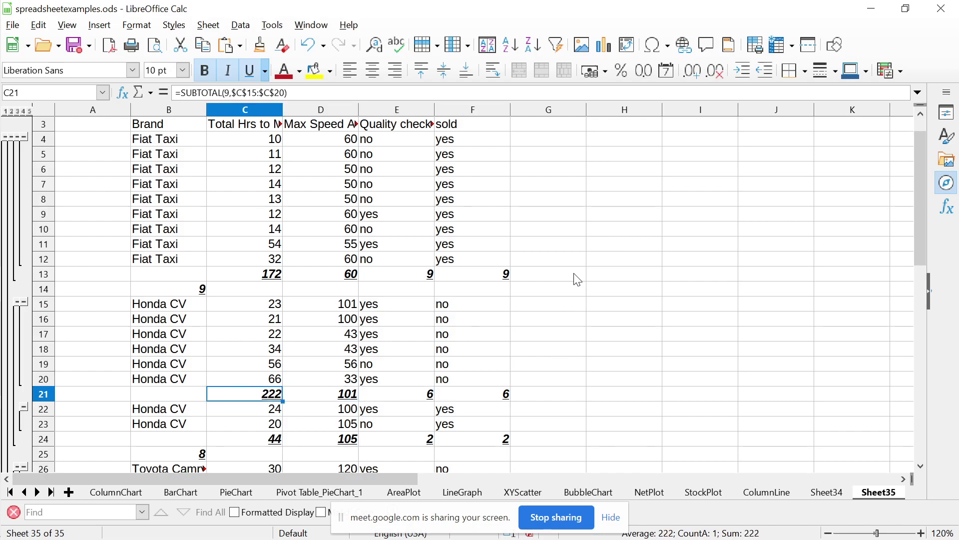
key(Right)
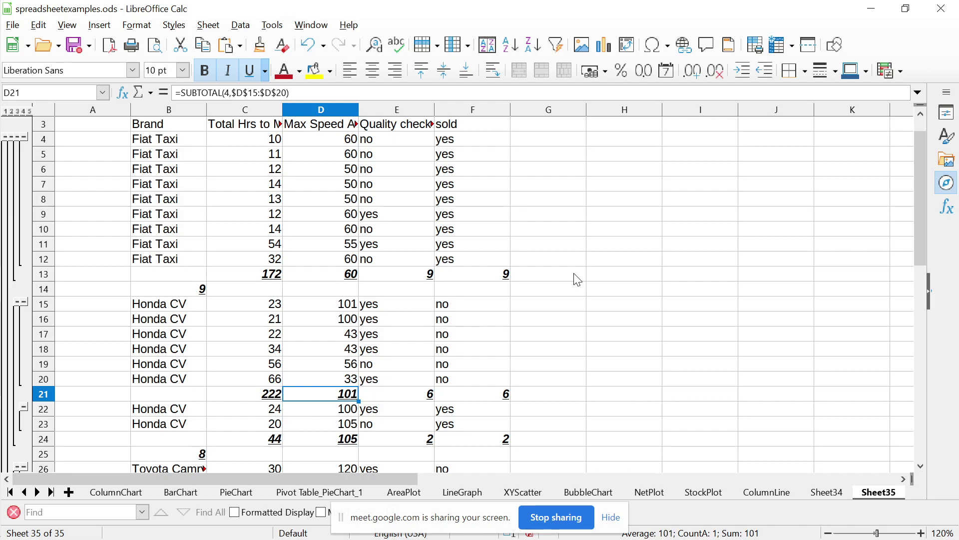
key(Up)
key(shift+Up)
key(shift+Up)
key(shift+Up)
key(shift+Up)
key(shift+Up)
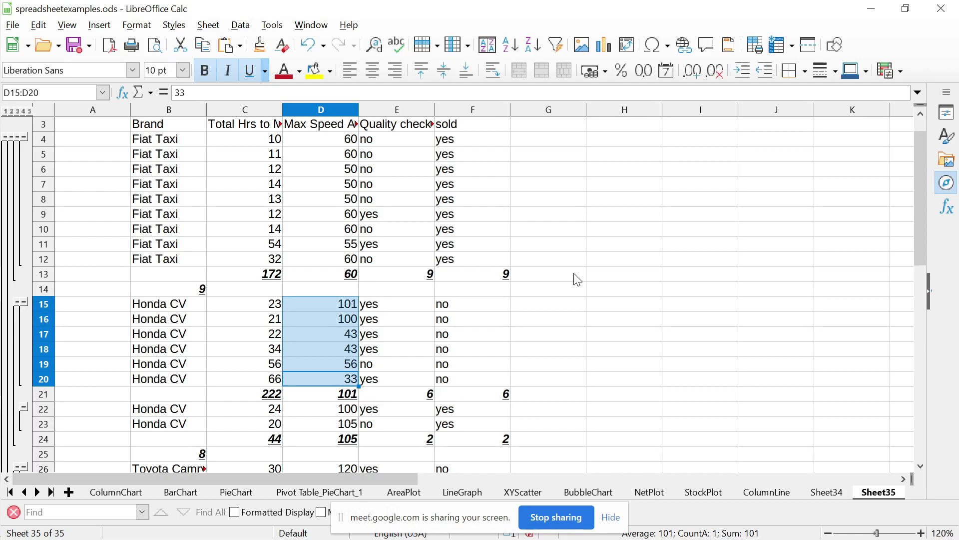
key(Down)
key(Down)
key(Down)
key(Down)
key(Down)
key(Down)
key(Down)
key(Down)
key(Down)
key(Down)
key(Down)
key(Down)
key(Down)
key(Down)
key(Down)
key(Down)
key(Down)
key(Down)
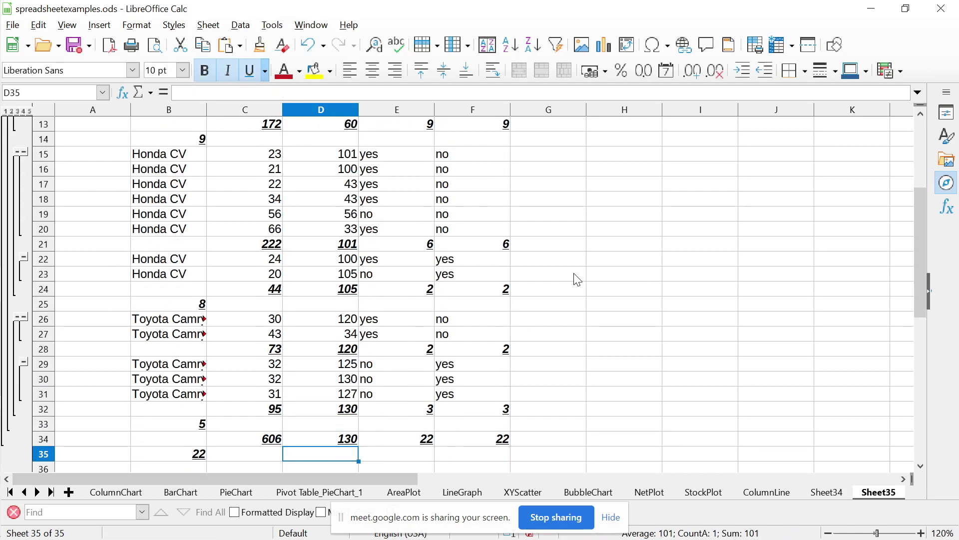
key(Up)
key(Up)
key(Up)
key(Up)
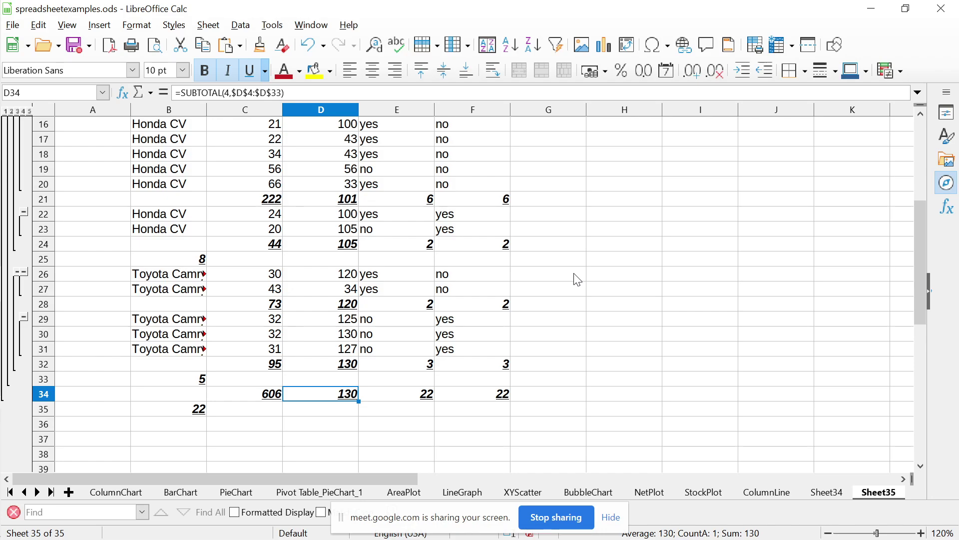
key(Left)
key(Left)
key(Down)
key(Up)
key(Right)
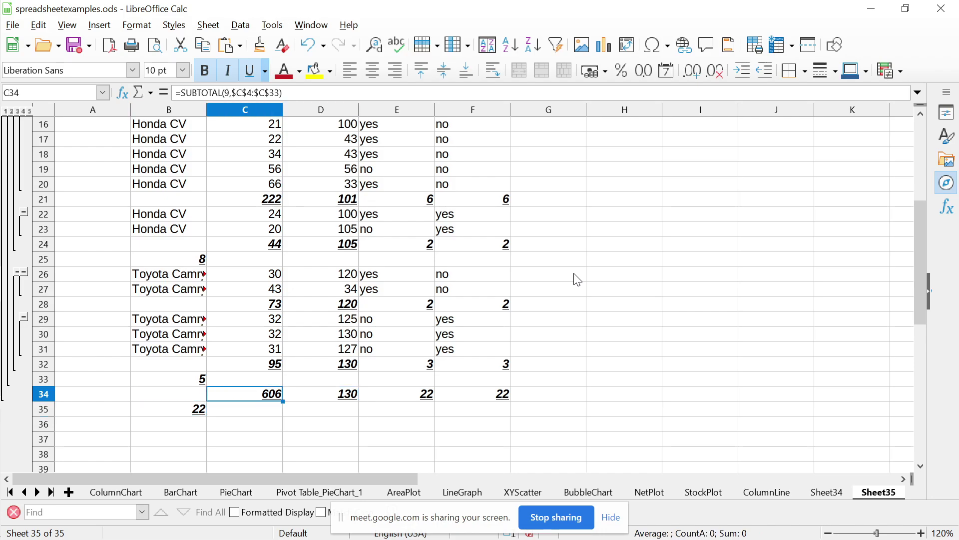
key(Right)
key(Right)
key(Right)
key(Right)
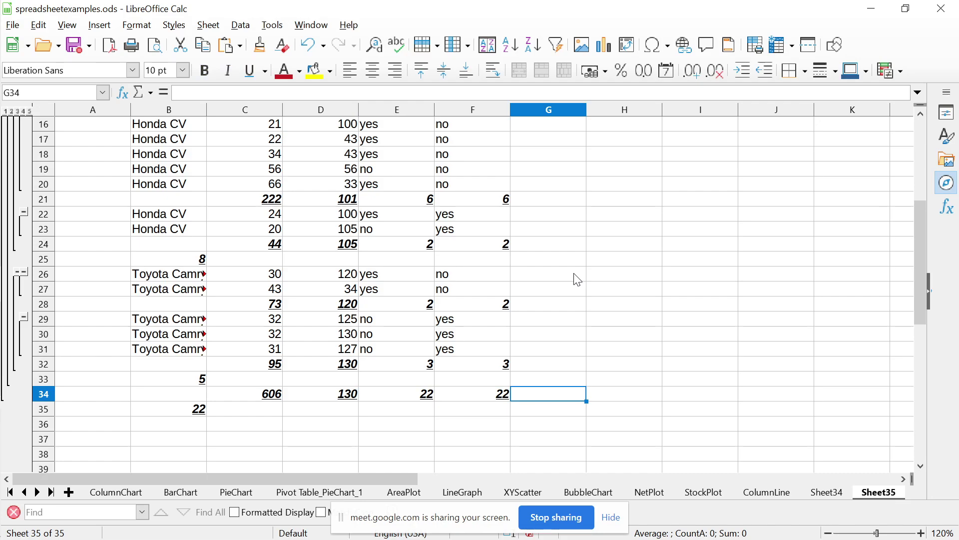
key(Up)
key(Up)
key(Up)
key(Up)
key(Up)
key(Up)
key(Up)
key(Up)
key(Up)
key(Up)
key(Up)
key(Up)
key(Up)
key(Up)
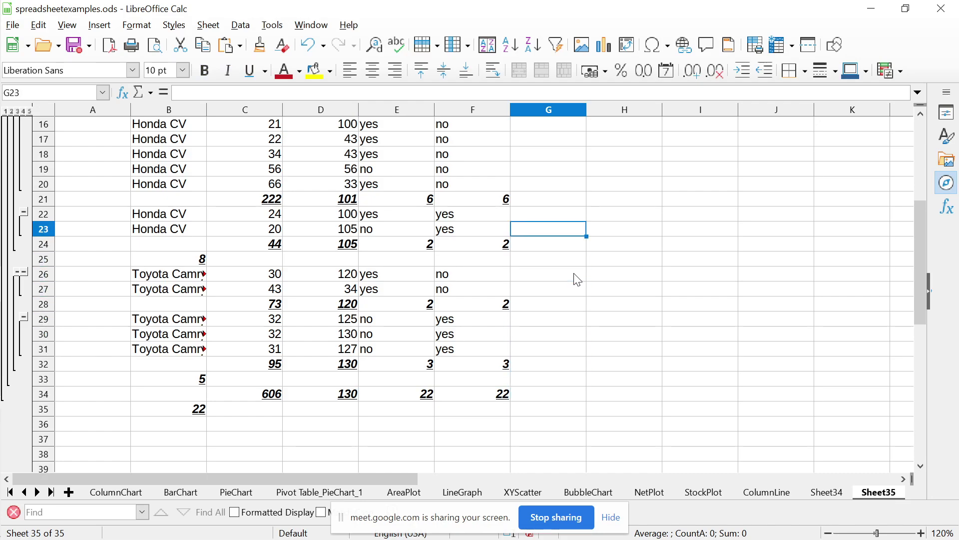
key(Up)
key(Up)
key(Up)
key(Up)
key(Up)
key(Up)
key(Up)
key(Up)
key(Up)
key(Up)
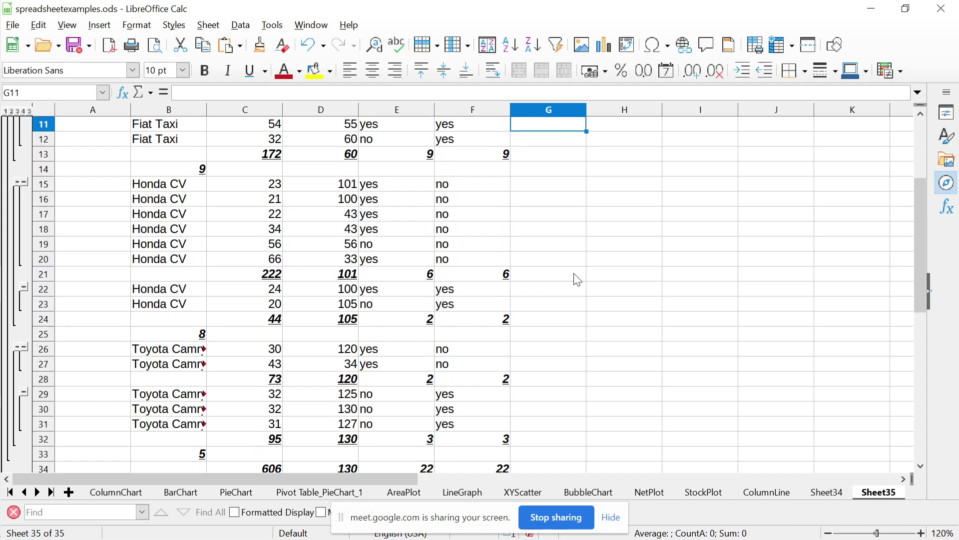
key(Down)
key(Down)
key(Down)
key(Down)
key(Down)
key(Down)
key(Down)
key(Down)
key(Down)
key(Down)
key(Down)
key(Down)
key(Down)
key(Down)
key(Down)
key(Down)
key(Down)
key(Down)
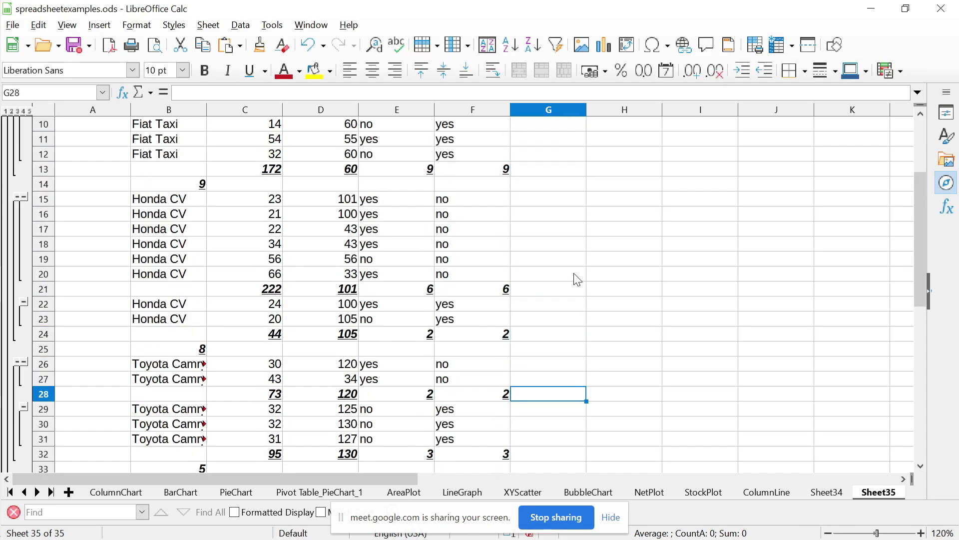
key(Up)
key(Up)
key(Up)
key(Left)
key(Left)
key(Left)
key(Left)
key(Left)
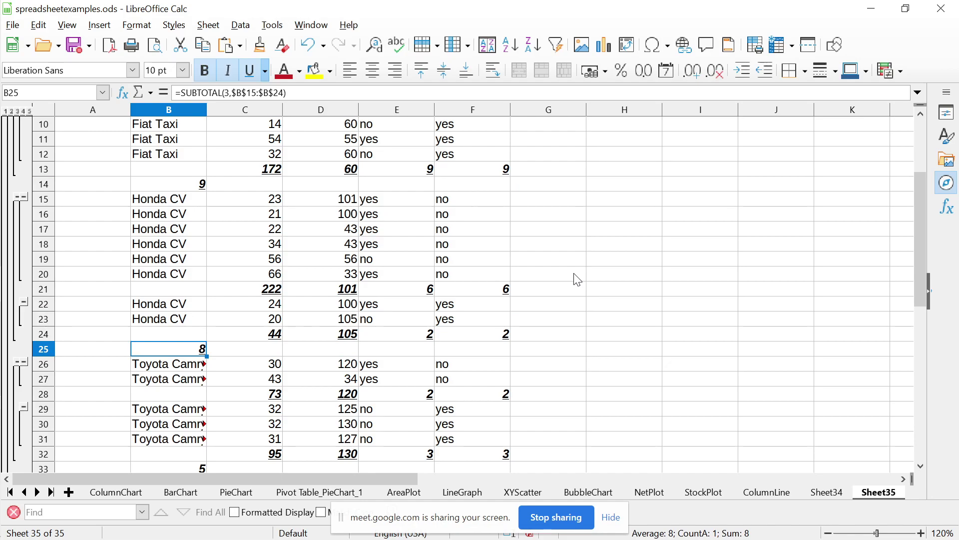
key(shift+Up)
key(shift+Up)
key(shift+Up)
key(shift+Up)
key(shift+Up)
key(shift+Up)
key(shift+Up)
key(shift+Up)
key(shift+Up)
key(shift+Up)
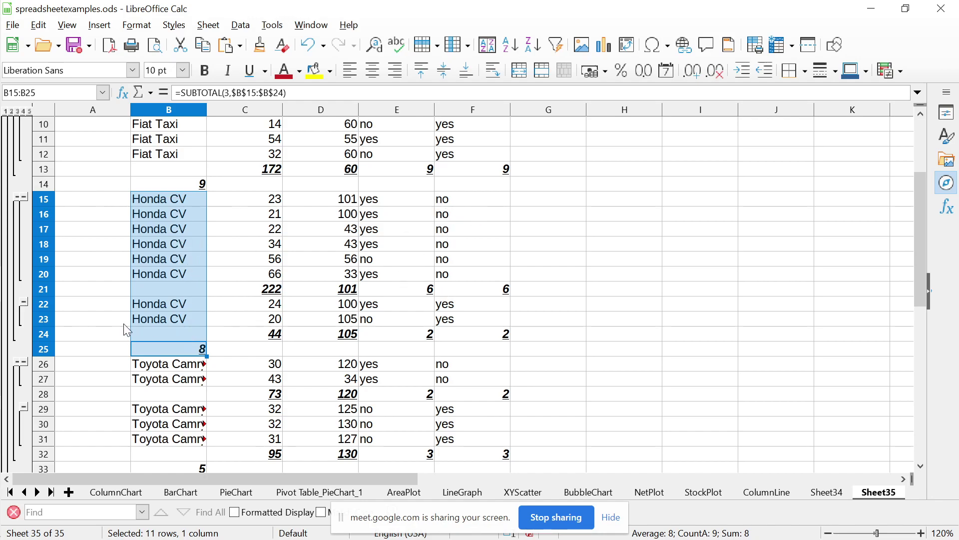
click(554, 325)
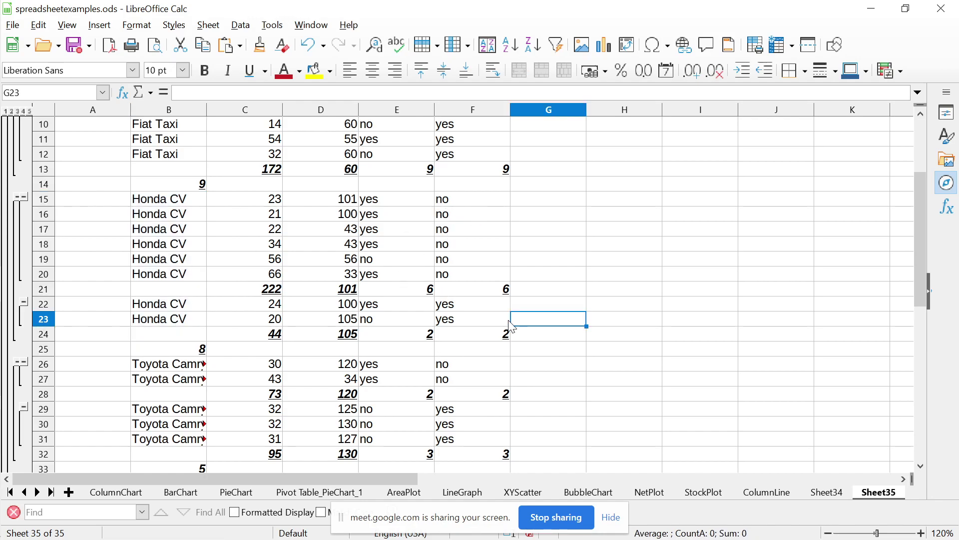
click(560, 276)
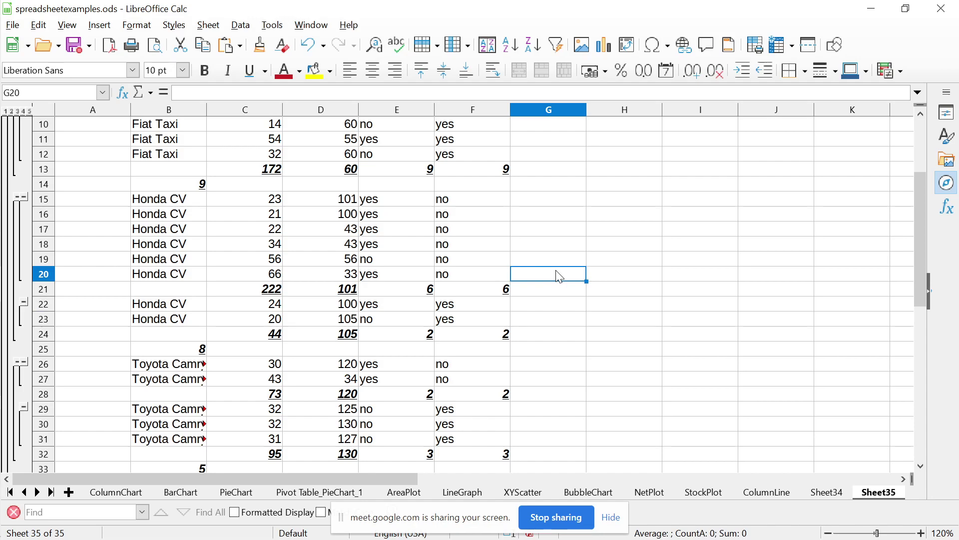
key(Down)
key(Down)
key(Down)
key(Down)
key(Down)
key(Down)
key(Down)
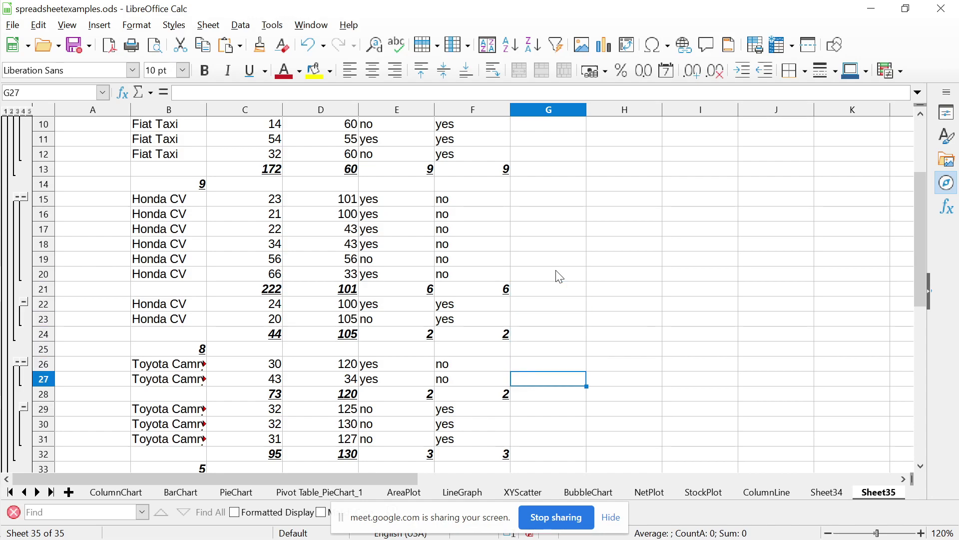
key(Up)
key(Up)
key(Up)
key(Up)
Undo the subtotals to restore the original car table, then bring up the window switcher
key(ctrl+Home)
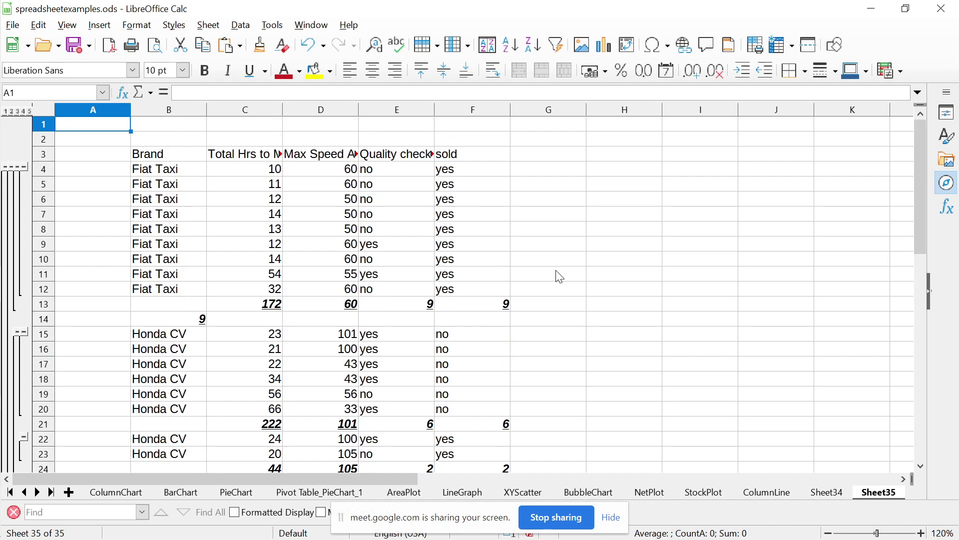
key(Down)
key(Down)
key(ctrl+a)
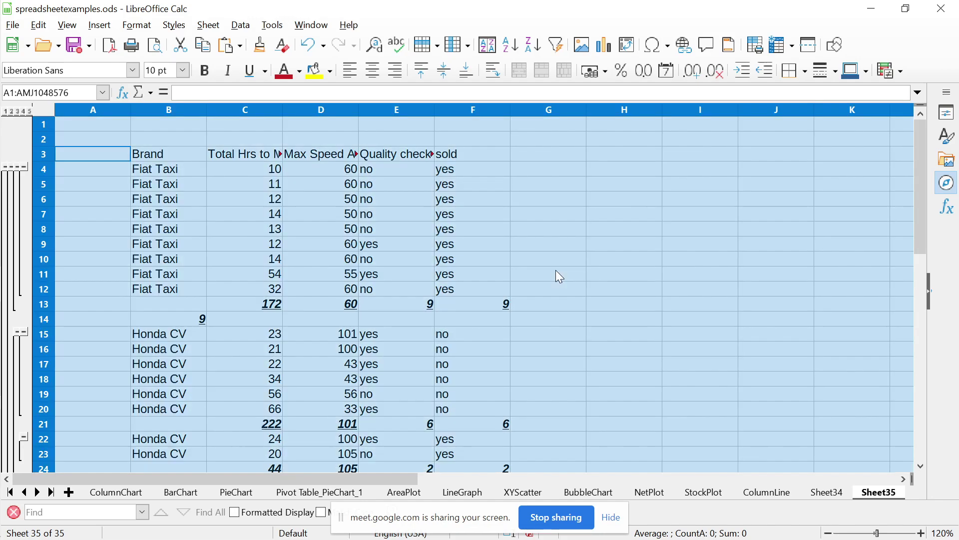
key(Down)
key(Up)
key(Up)
key(Down)
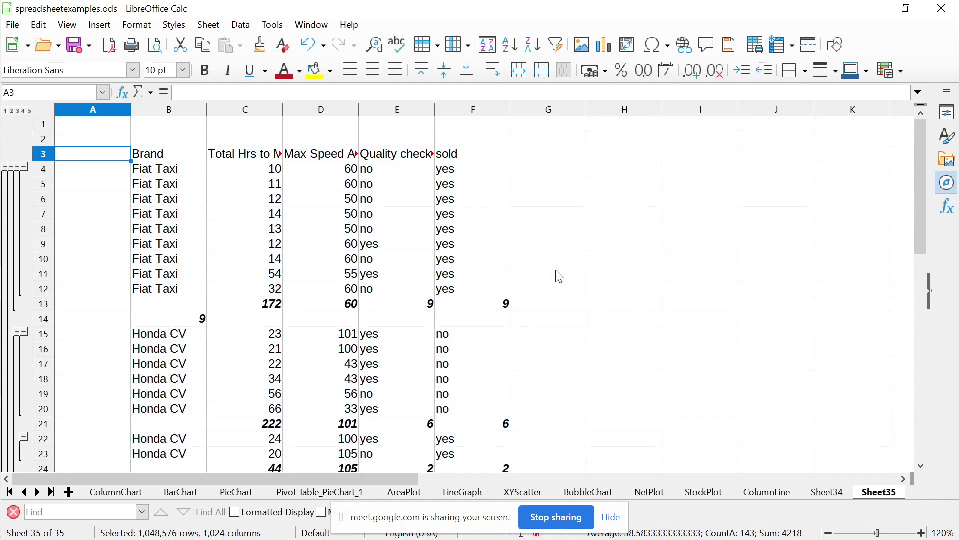
key(ctrl+z)
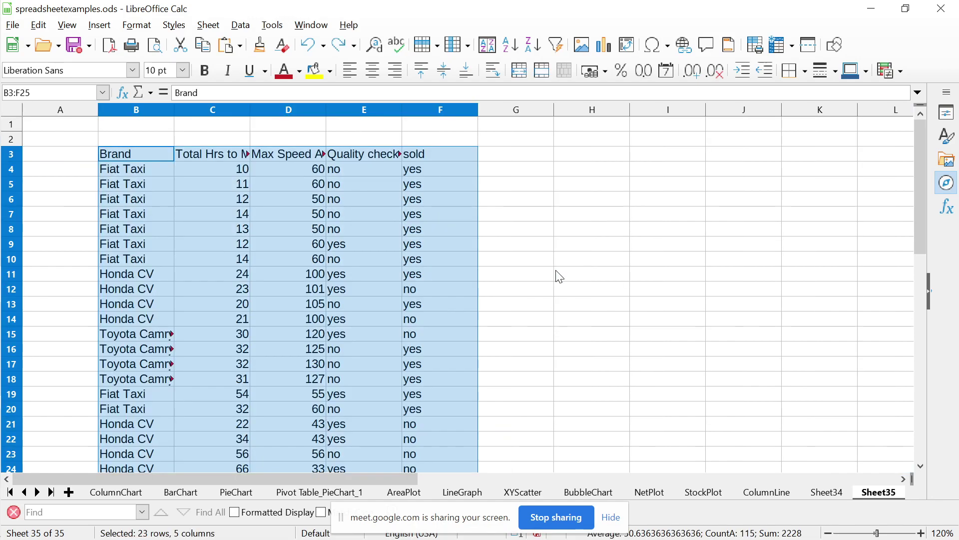
key(Down)
key(Down)
key(Down)
key(Down)
key(Down)
key(Down)
key(Down)
key(Down)
key(Down)
key(Down)
key(Down)
key(Down)
key(Down)
key(Down)
key(Down)
key(Down)
key(Down)
key(Down)
key(Down)
key(Down)
key(Down)
key(Down)
key(Down)
key(Down)
key(Down)
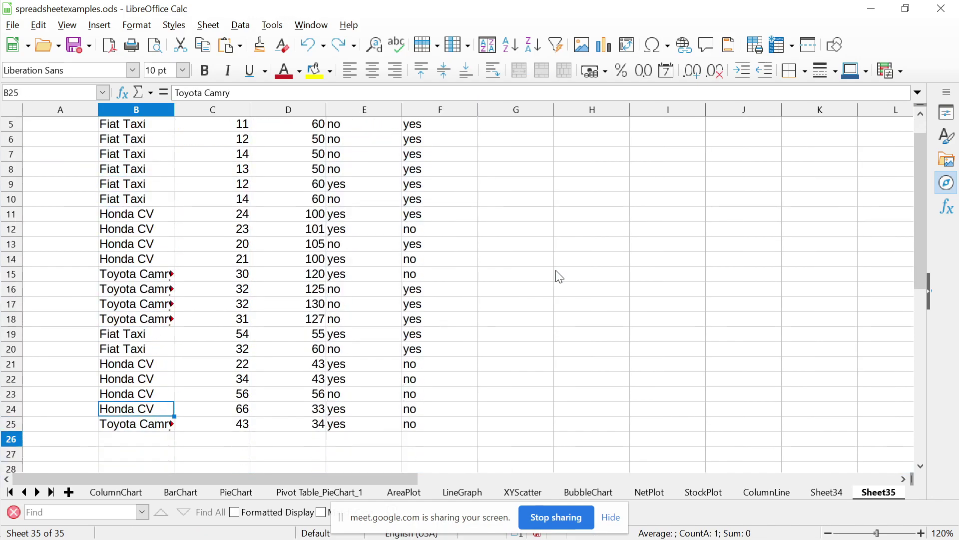
key(alt+Tab)
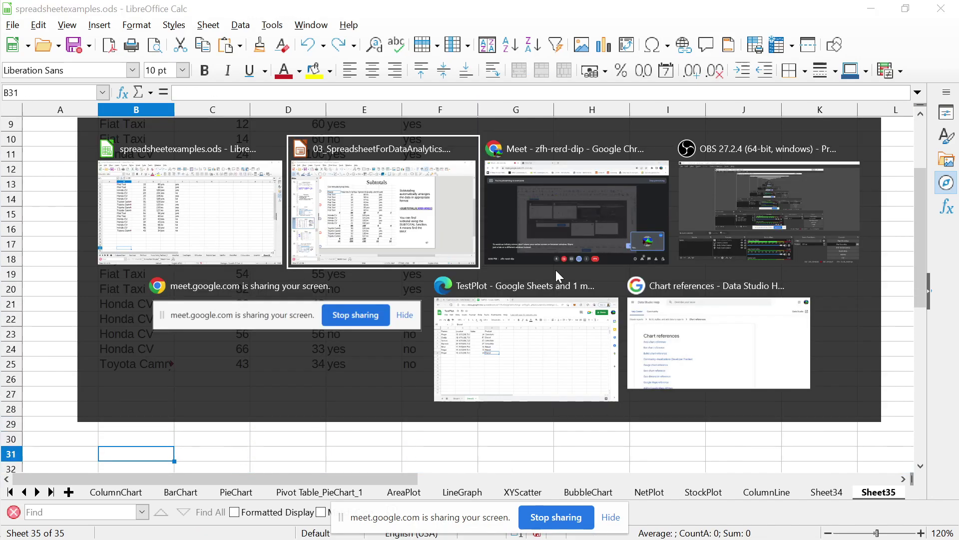
Switch to the Impress slides and page through slides 98–100, settling on slide 99
key(Tab)
key(Tab)
key(Tab)
key(Tab)
key(Tab)
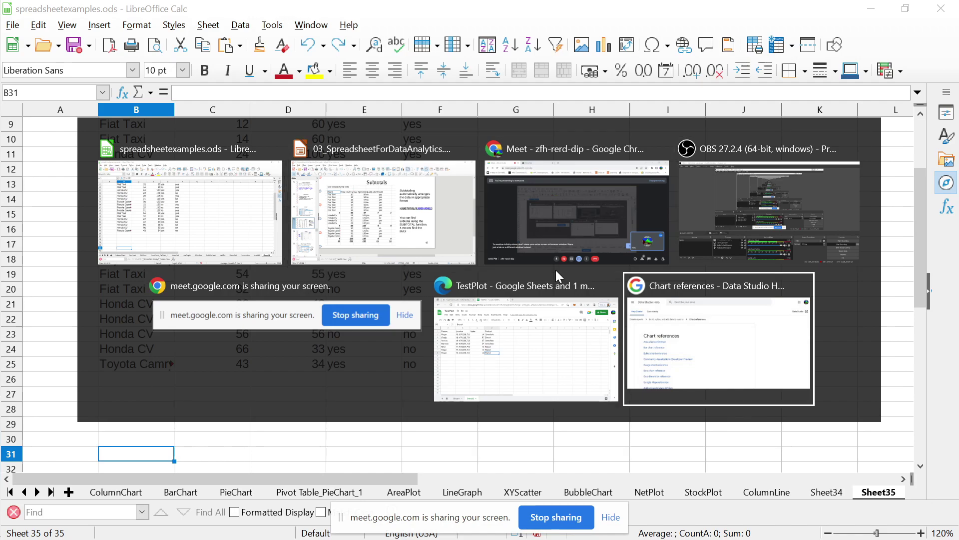
key(Tab)
key(Tab)
key(Tab)
key(Tab)
key(Tab)
key(Tab)
key(Tab)
key(Tab)
key(Tab)
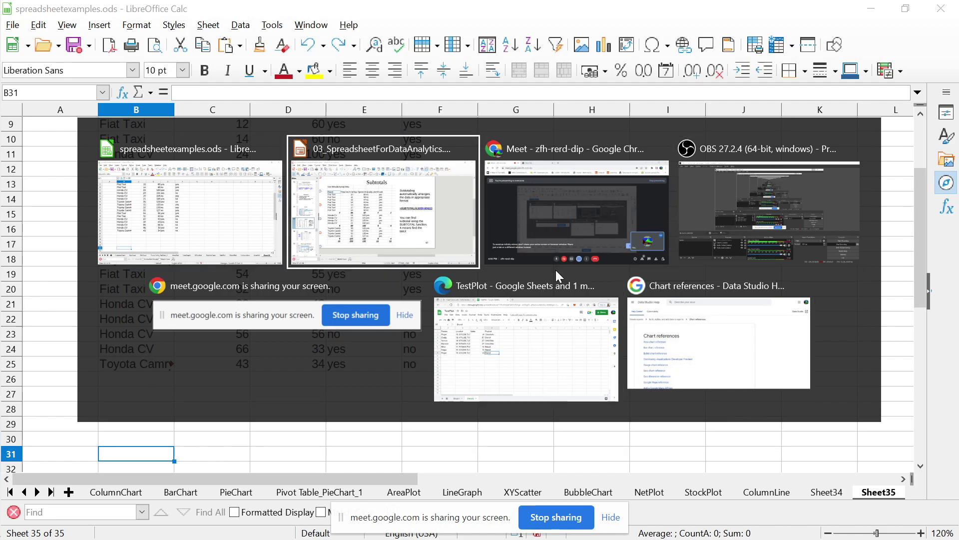
key(alt)
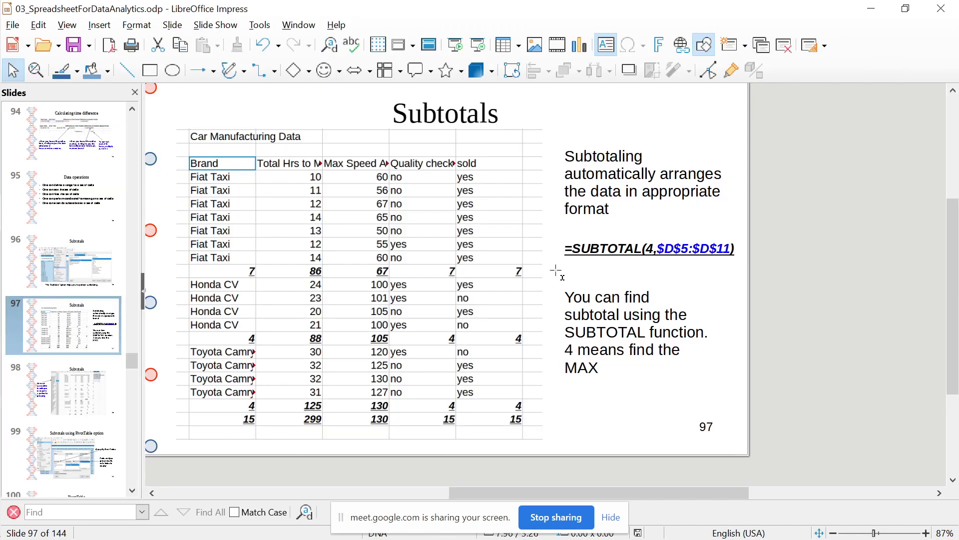
click(68, 415)
click(83, 459)
scroll(83, 460, down, 1)
click(86, 466)
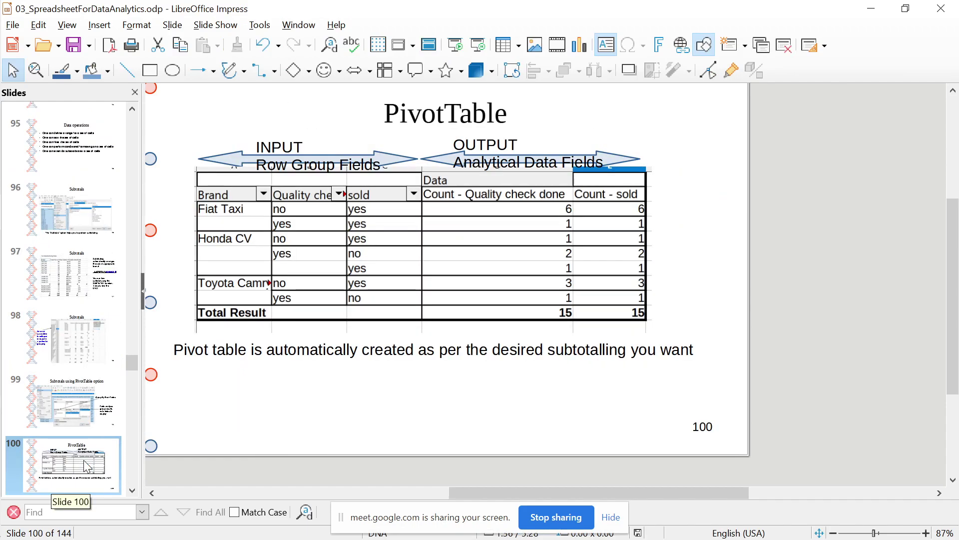
key(Up)
Back in Calc, select the car data range B3:F25
key(alt+Tab)
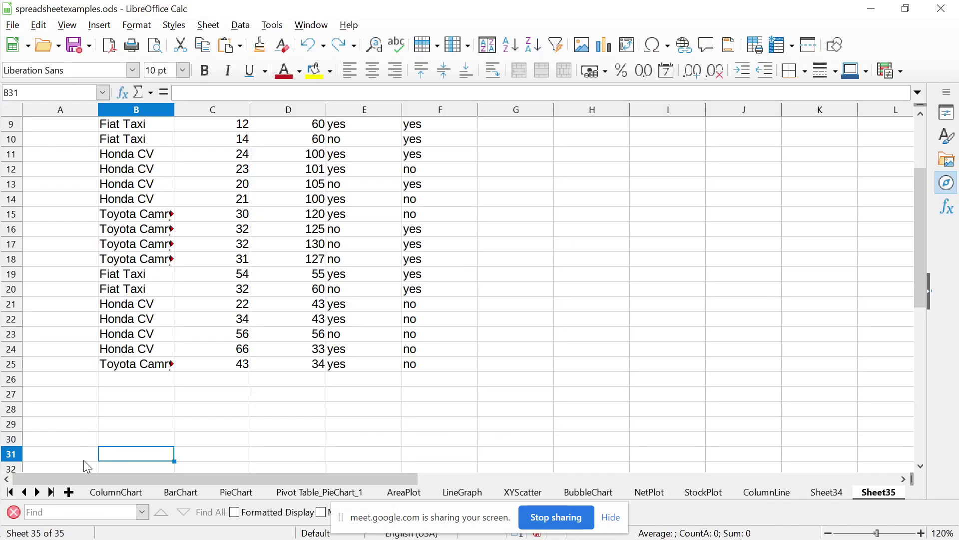
click(414, 308)
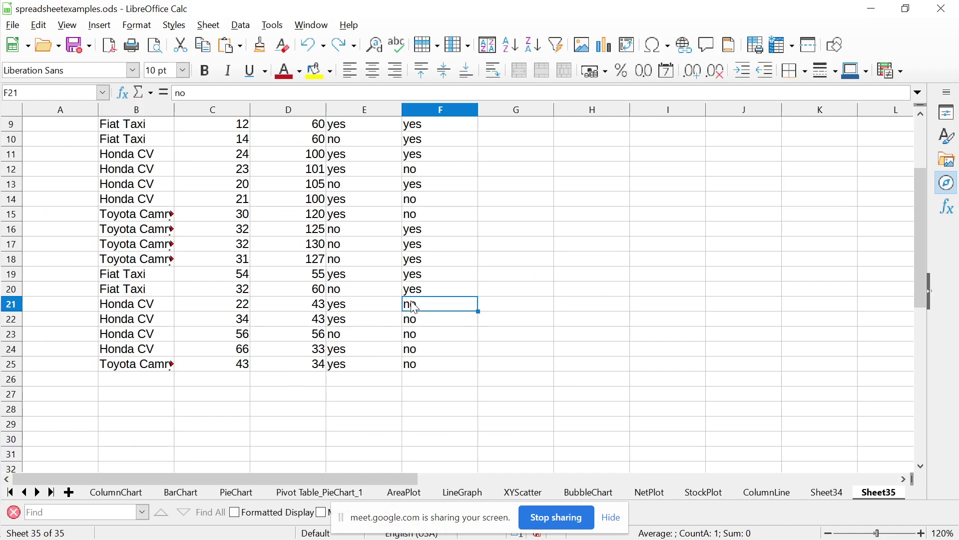
key(Home)
key(Up)
key(Up)
key(Up)
key(Up)
key(Up)
key(Up)
key(Up)
key(Up)
key(Up)
key(Up)
key(Up)
key(Up)
key(Up)
key(Up)
key(Up)
key(Up)
key(Up)
key(Up)
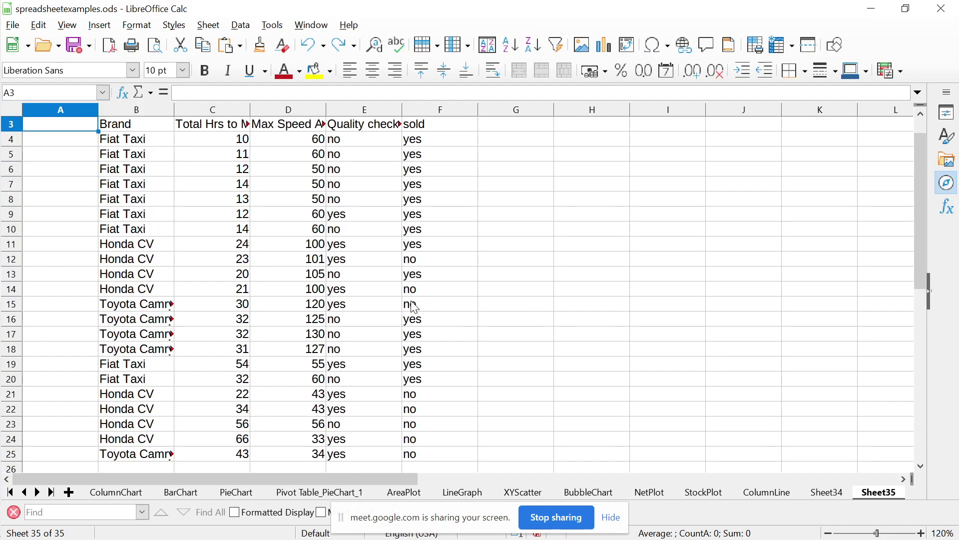
key(Up)
key(Up)
key(Down)
key(Down)
key(Up)
key(Down)
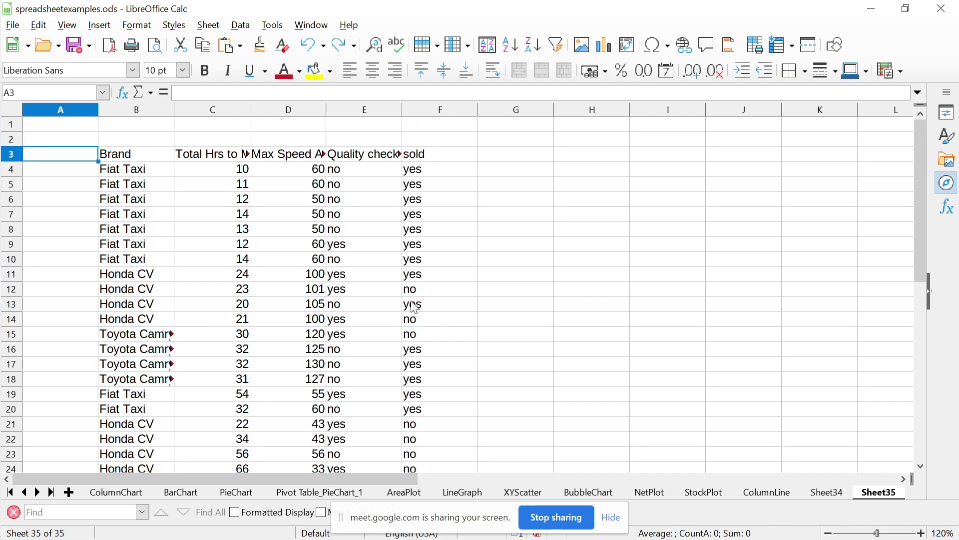
key(Right)
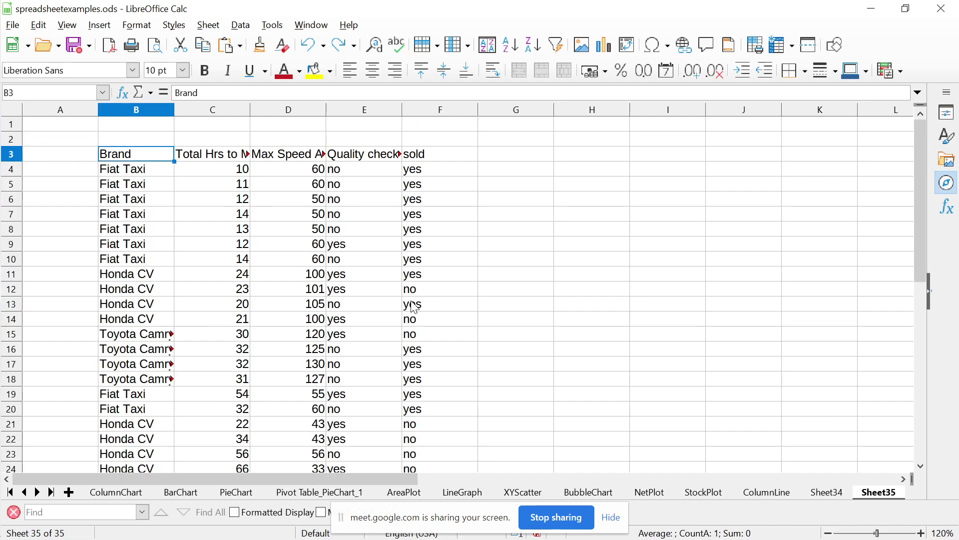
key(shift+Right)
key(shift+Right)
key(shift+Right)
key(shift+Right)
key(shift+Down)
key(shift+Down)
key(shift+Down)
key(shift+Down)
key(shift+Down)
key(shift+Down)
key(shift+Down)
key(shift+Down)
key(shift+Down)
key(shift+Down)
key(shift+Down)
key(shift+Down)
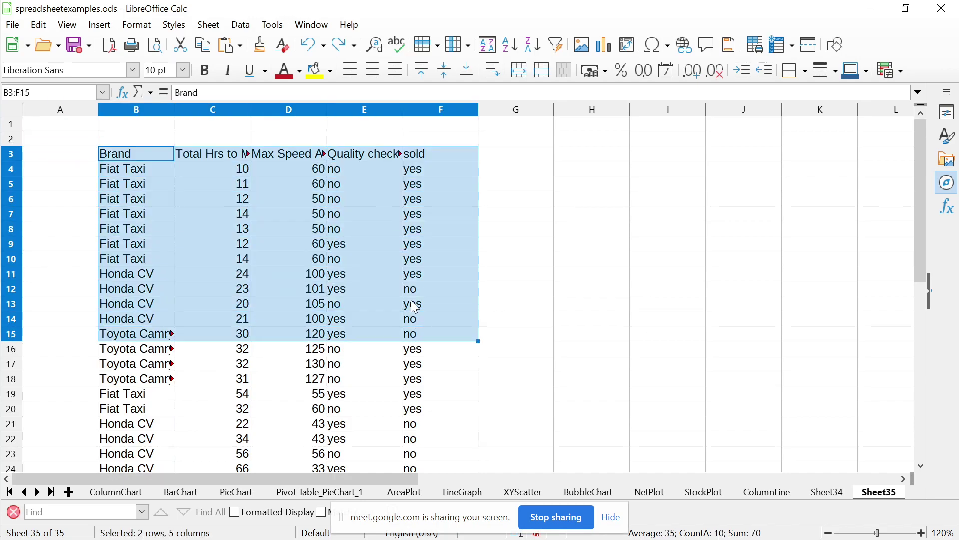
key(shift+Down)
key(shift+Down)
key(shift+Down)
key(shift+Down)
key(shift+Down)
key(shift+Down)
key(shift+Down)
key(shift+Down)
key(shift+Down)
key(shift+Down)
key(shift+Down)
key(shift+Down)
key(shift+Down)
key(shift+Up)
key(shift+Up)
key(shift+Up)
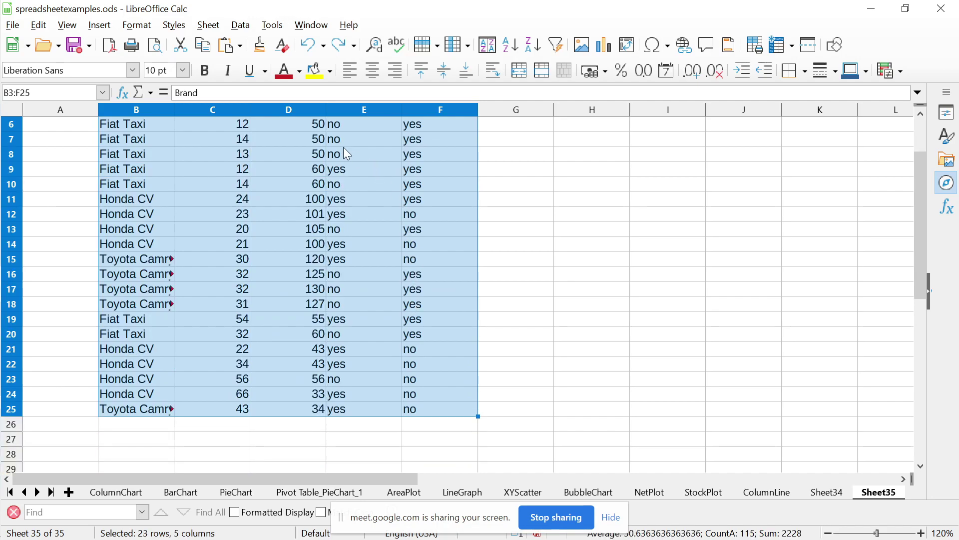
Insert a pivot table from the current selection B3:F25
click(245, 29)
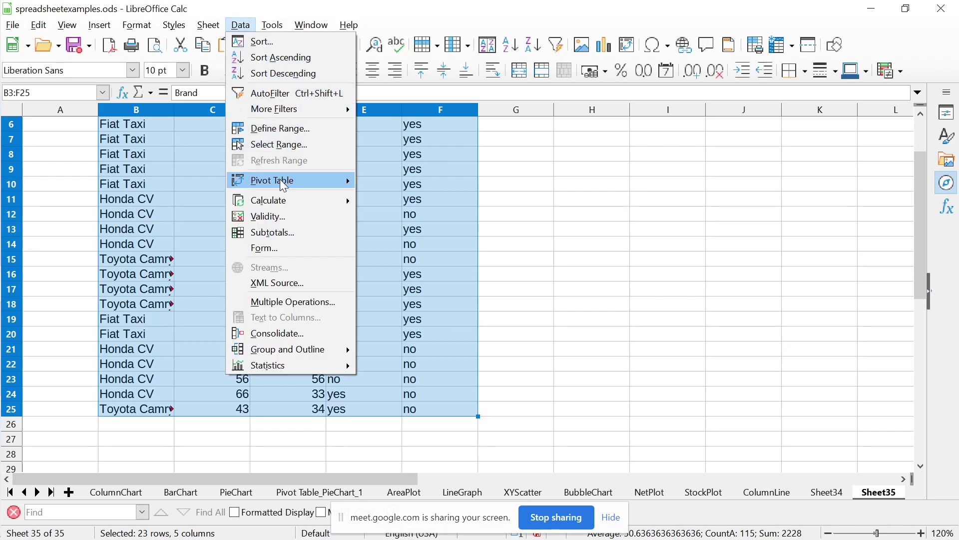
mouse_move(284, 185)
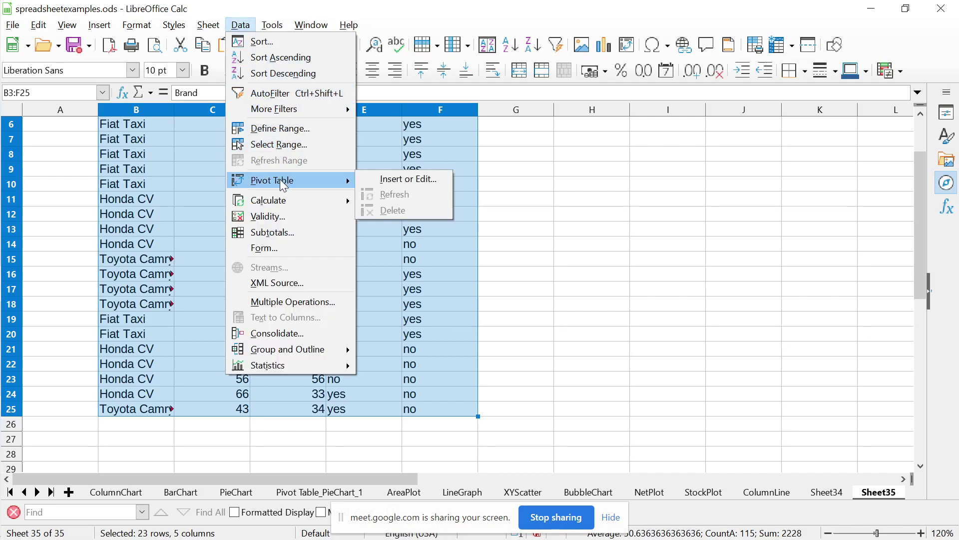
click(409, 180)
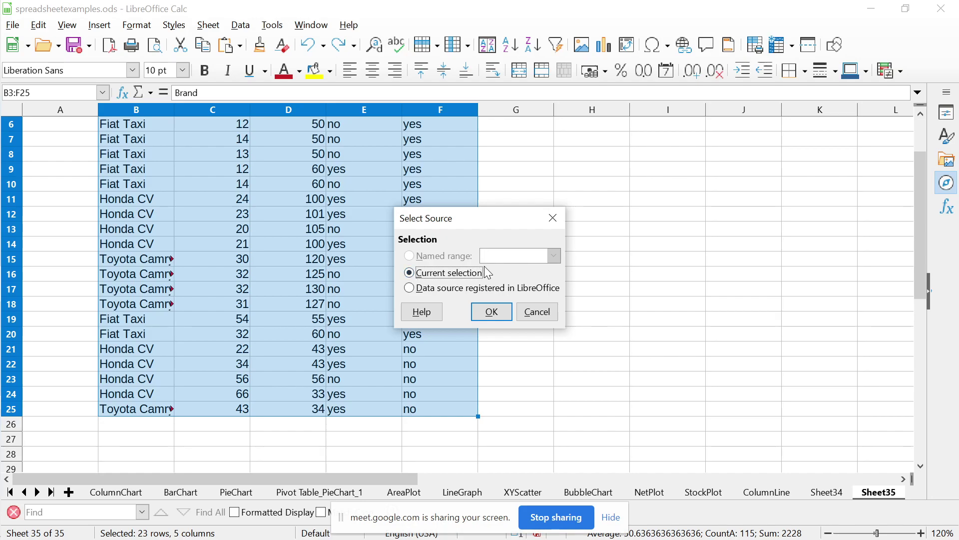
click(492, 311)
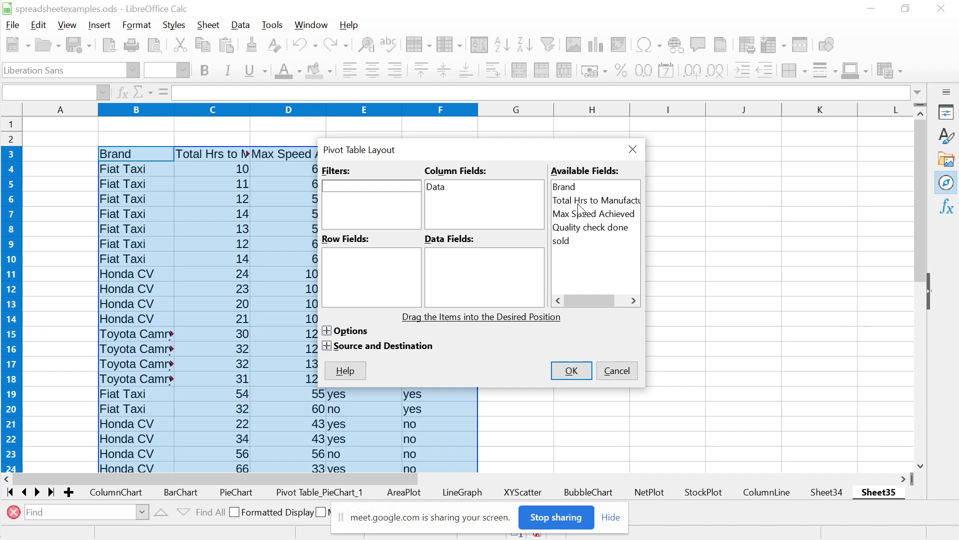
Switch to Impress to view slide 99 on row and data fields, then return to Calc
key(alt+Tab)
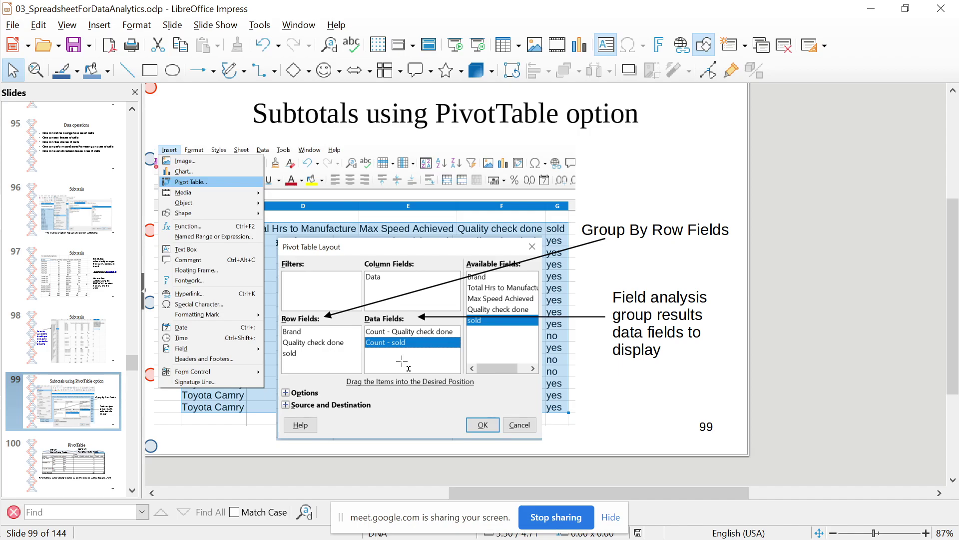
key(alt+Tab)
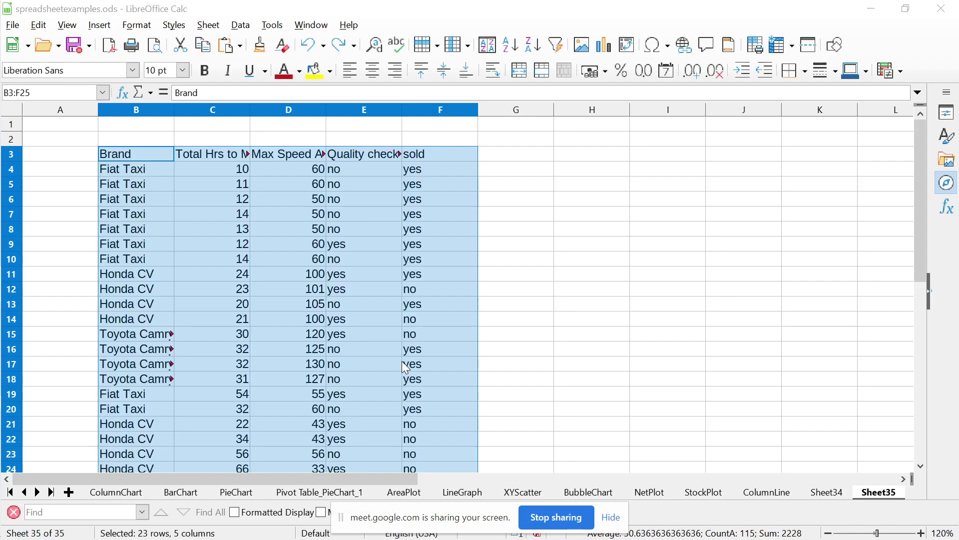
Start a new pivot table in Calc using the current selection as source
key(alt+Tab)
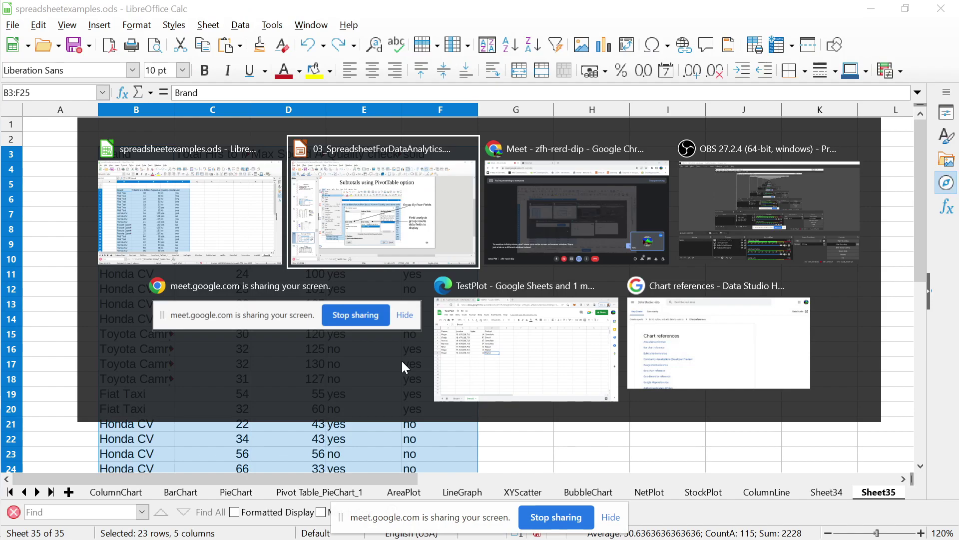
key(alt+Tab)
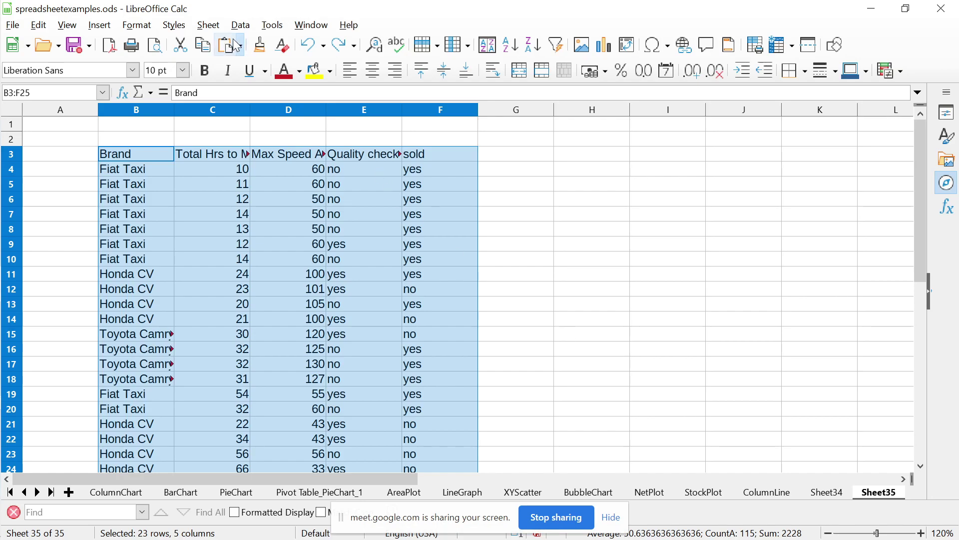
click(241, 26)
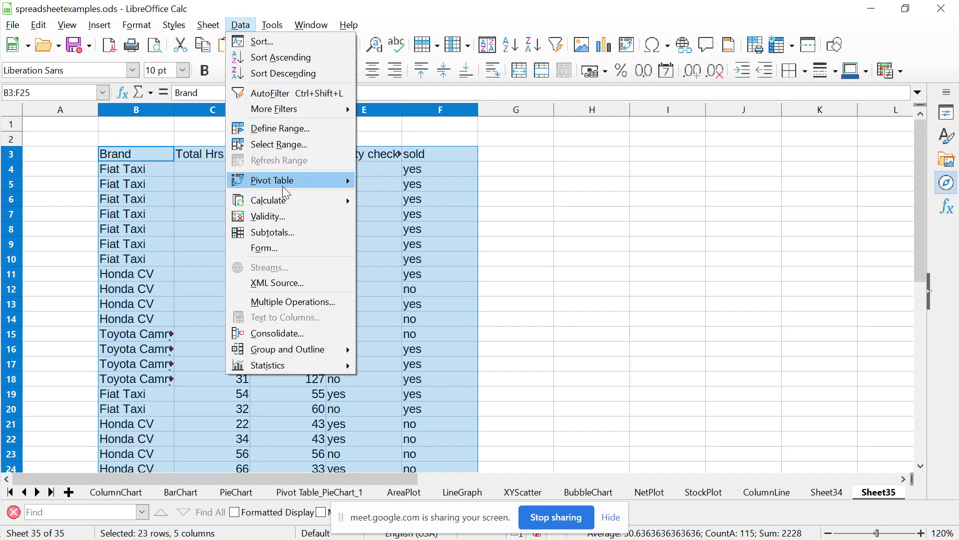
mouse_move(301, 180)
click(391, 179)
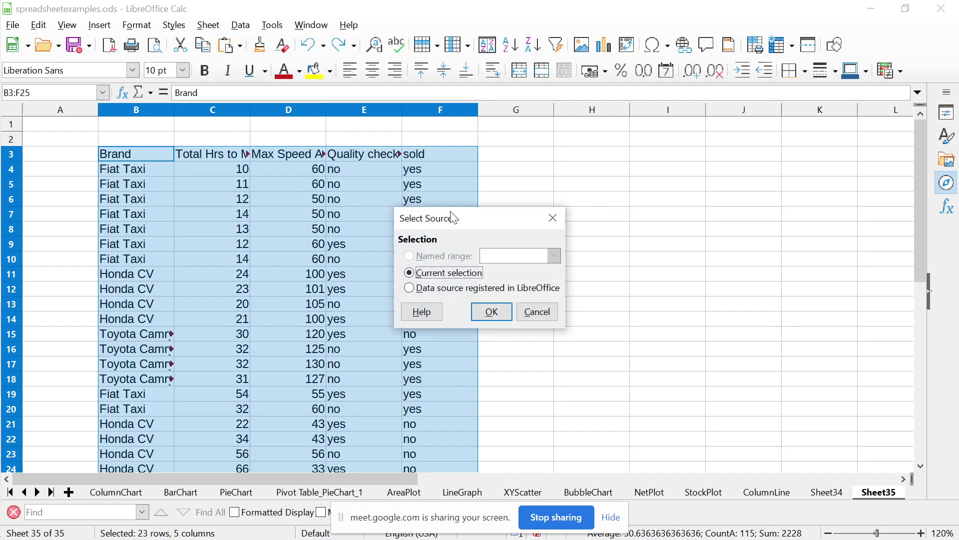
click(494, 312)
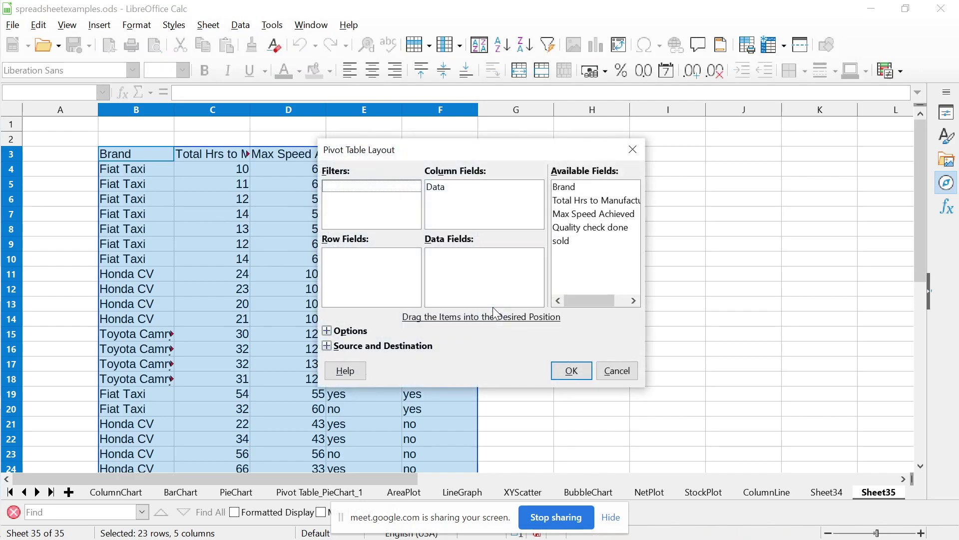
Put Brand in Row Fields and as a Count data field, creating the pivot on a new sheet
drag(565, 188, 376, 286)
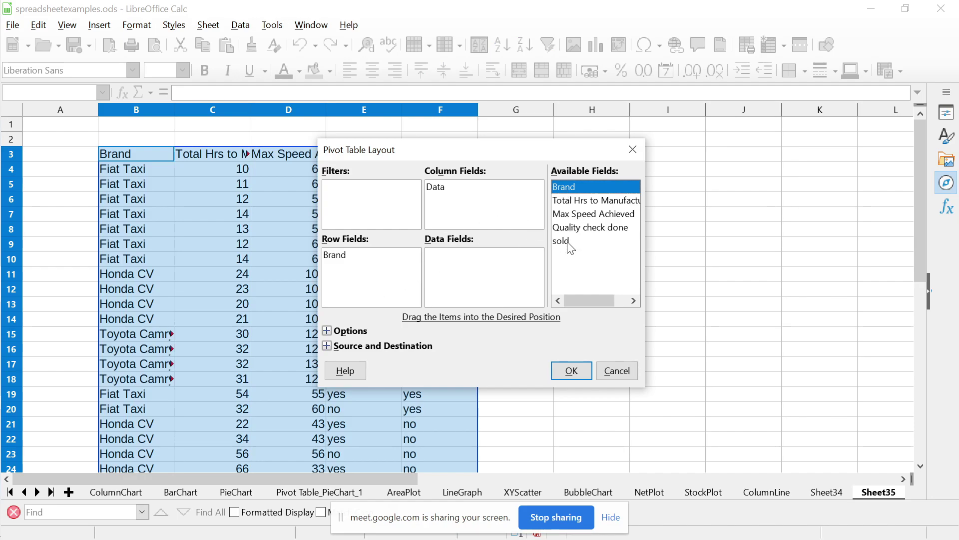
drag(601, 187, 483, 278)
click(465, 260)
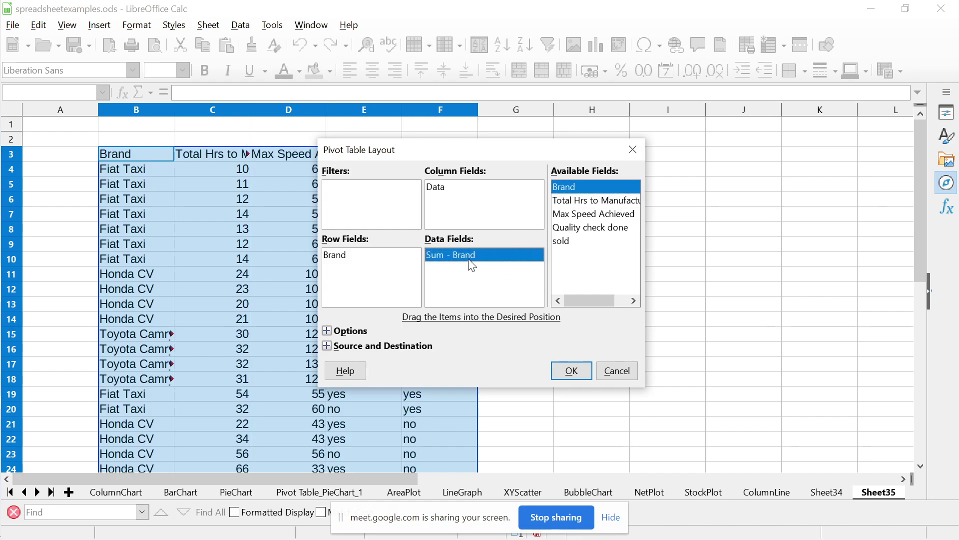
double_click(475, 264)
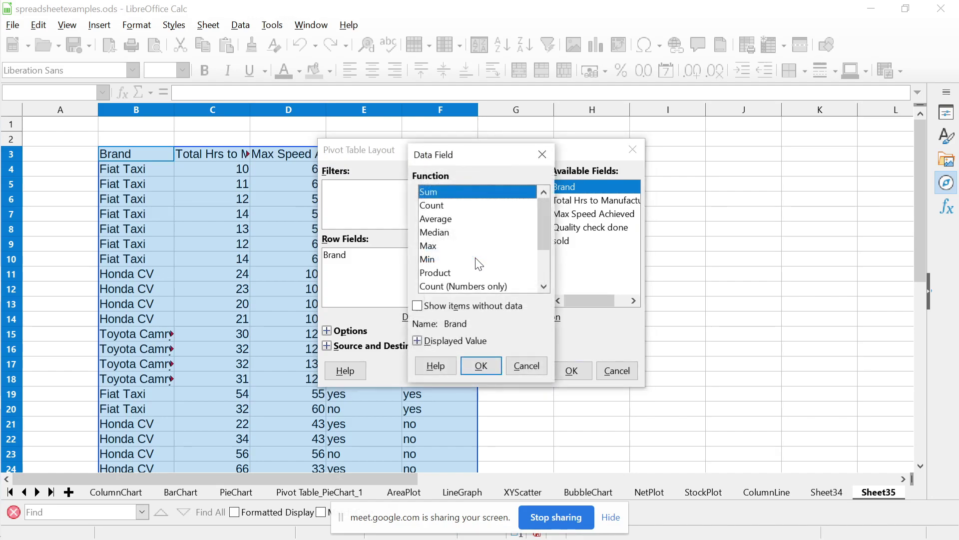
click(437, 210)
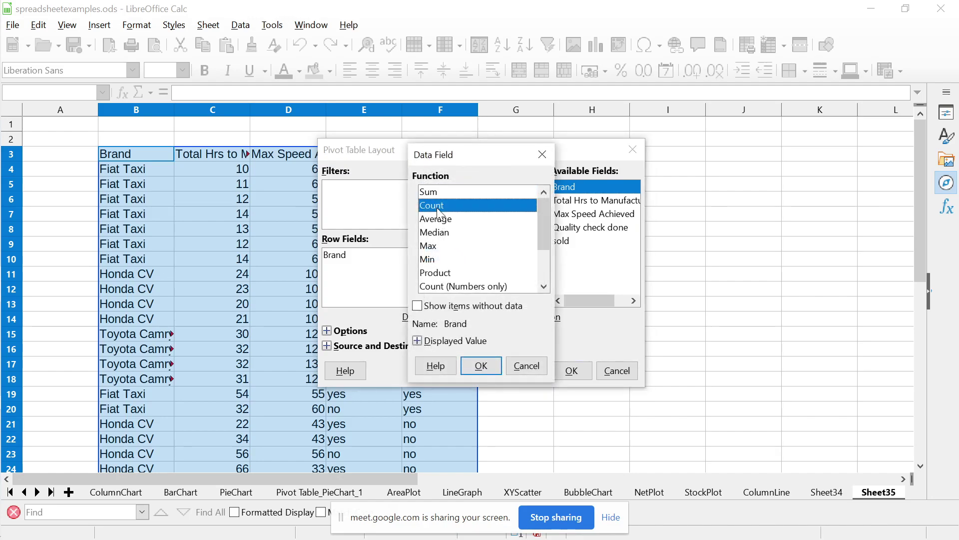
click(481, 366)
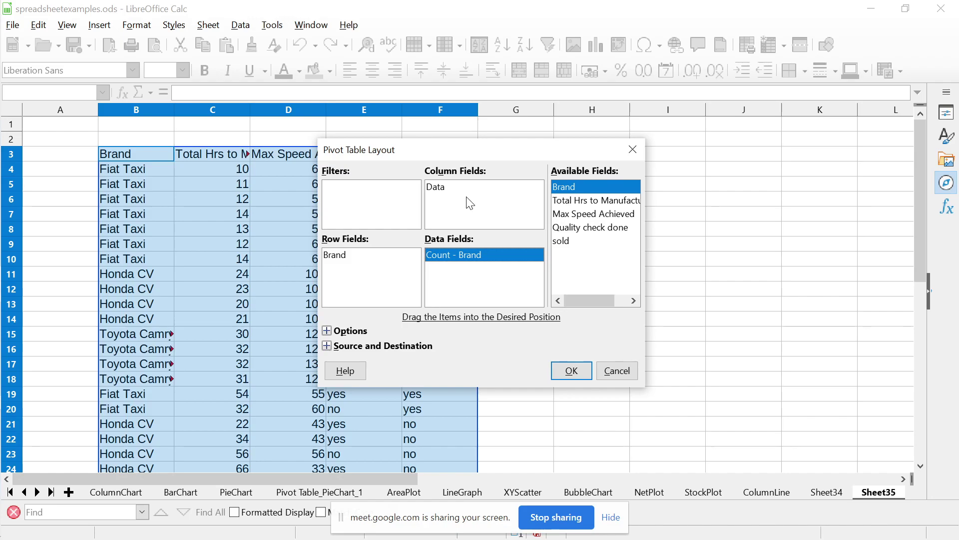
click(571, 371)
Review the brand counts: Fiat Taxi, Honda CV, Toyota Camry and the Total Result of 22
click(214, 190)
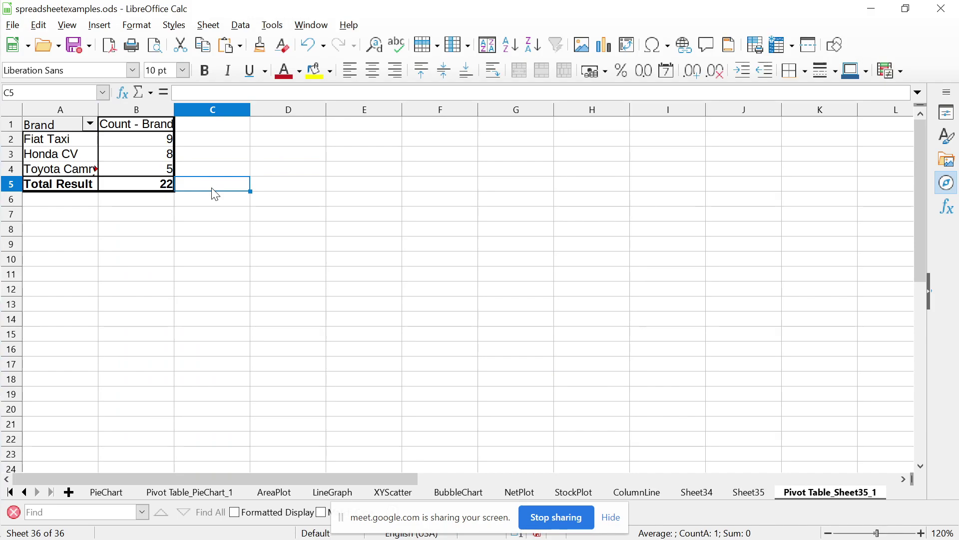
click(133, 169)
key(Up)
key(Up)
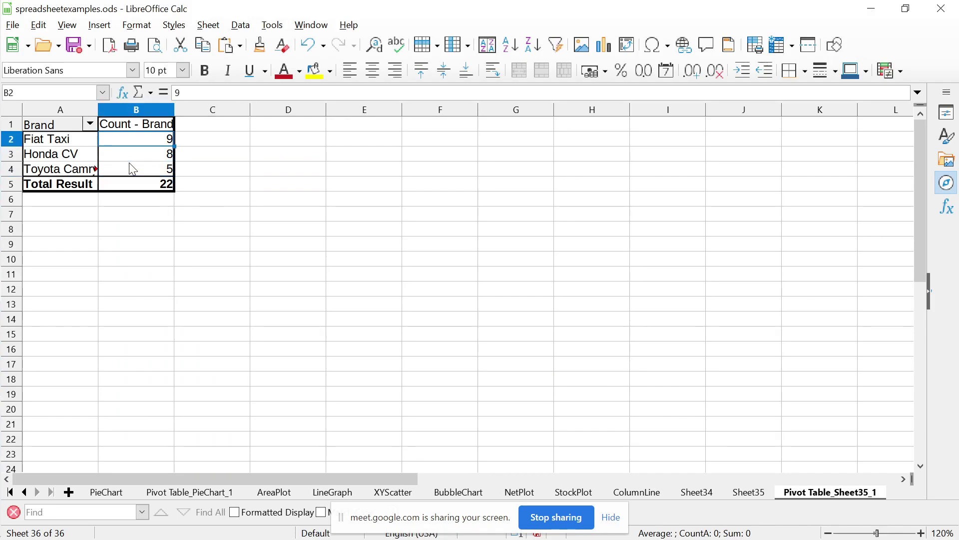
key(Left)
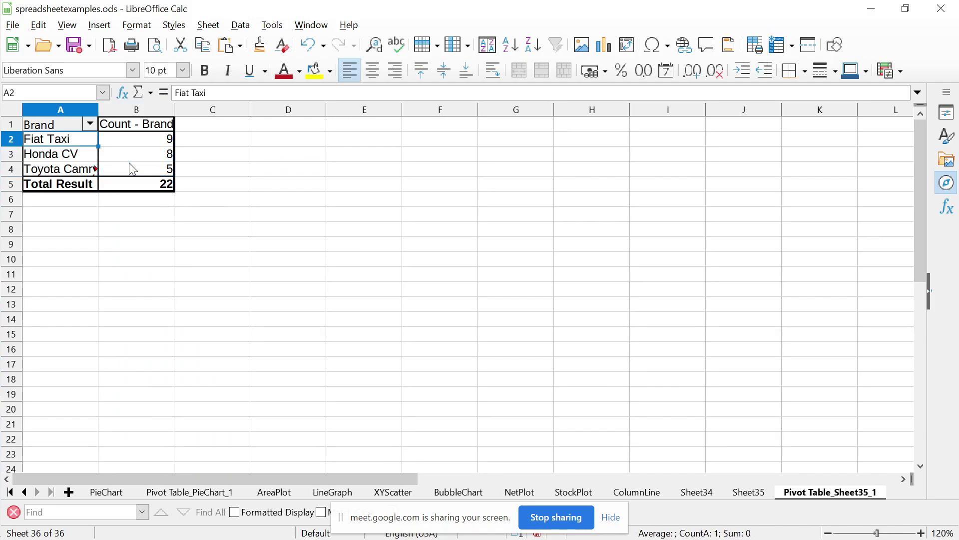
key(Right)
key(Down)
key(Down)
key(Down)
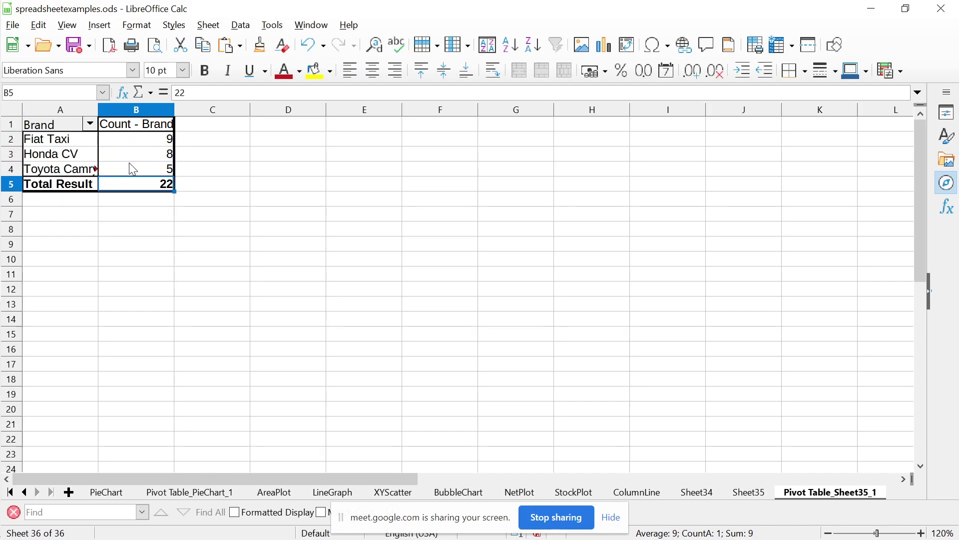
key(Up)
key(Up)
key(Up)
key(Up)
key(Down)
key(Down)
key(Up)
key(Up)
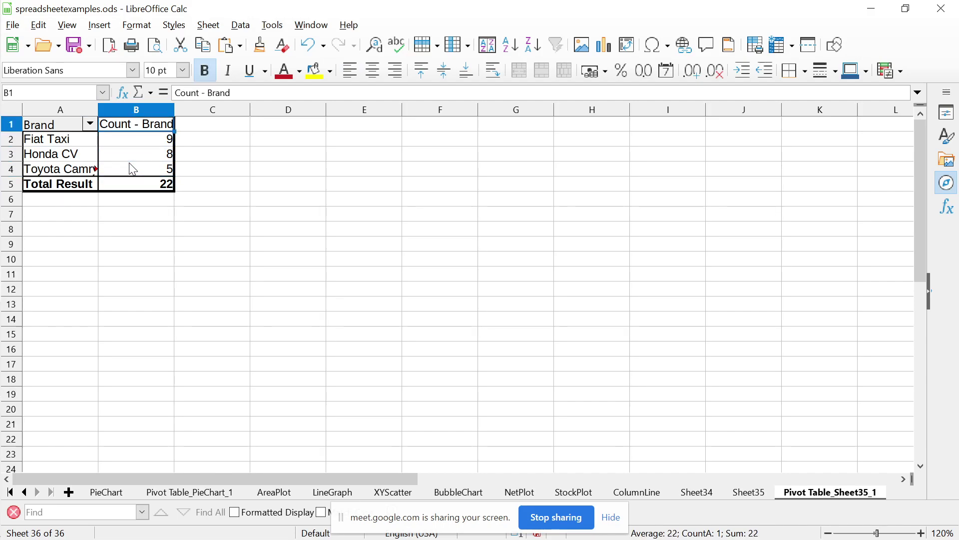
key(Down)
key(Up)
key(Down)
key(Up)
key(Down)
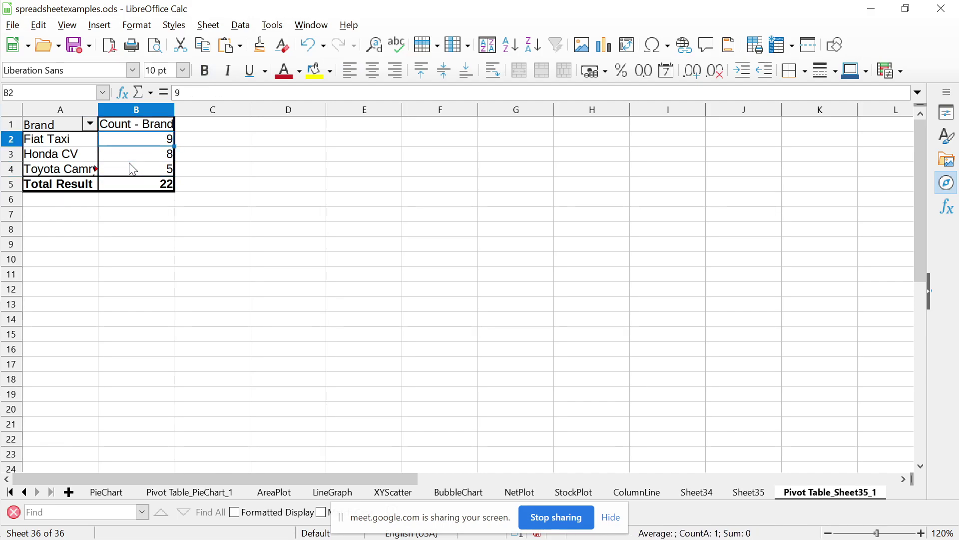
key(Down)
key(Up)
key(Up)
key(Down)
key(Down)
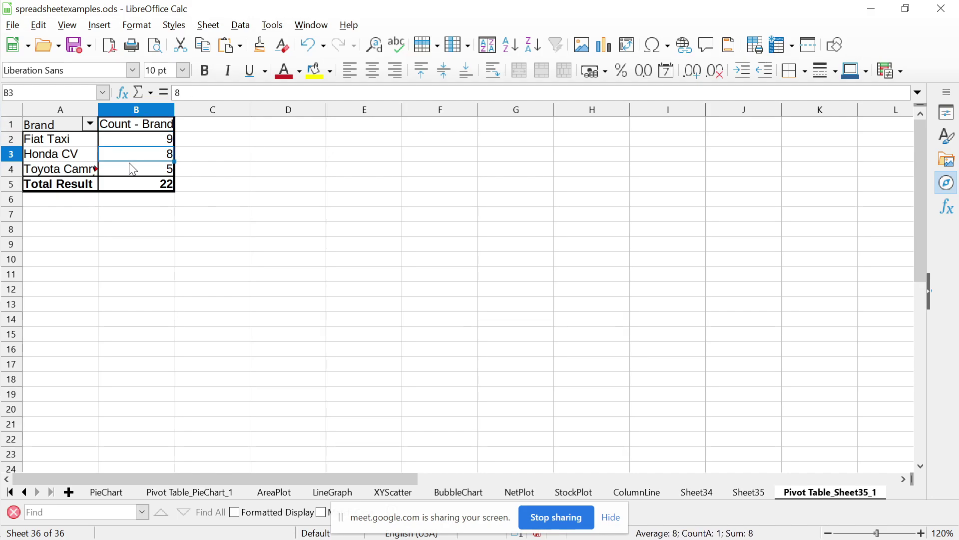
key(Up)
key(Up)
Select the pivot table A1:B5 and step through its brand names and counts
key(Left)
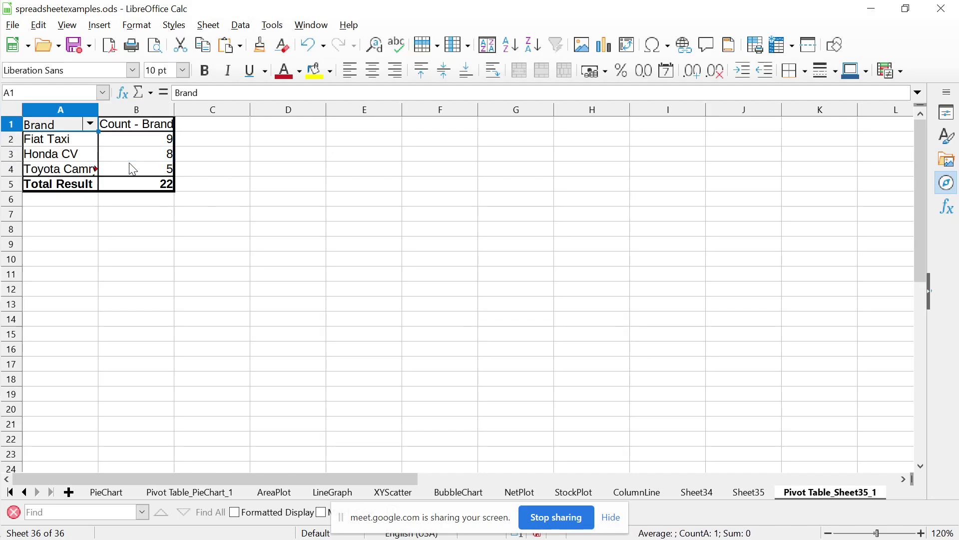
key(shift+Right)
key(shift+Down)
key(shift+Down)
key(shift+Down)
key(shift+Down)
key(Return)
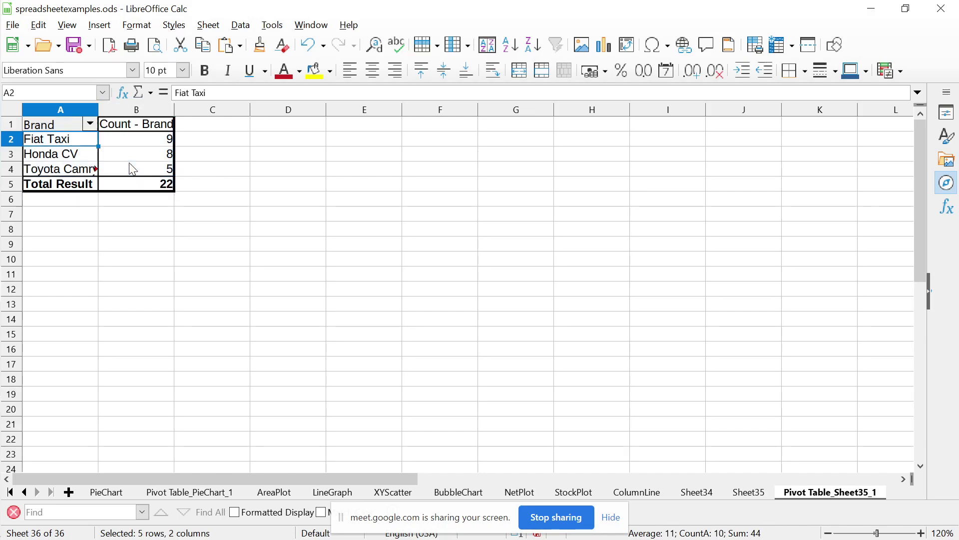
key(Down)
key(Down)
key(Up)
key(Up)
key(Right)
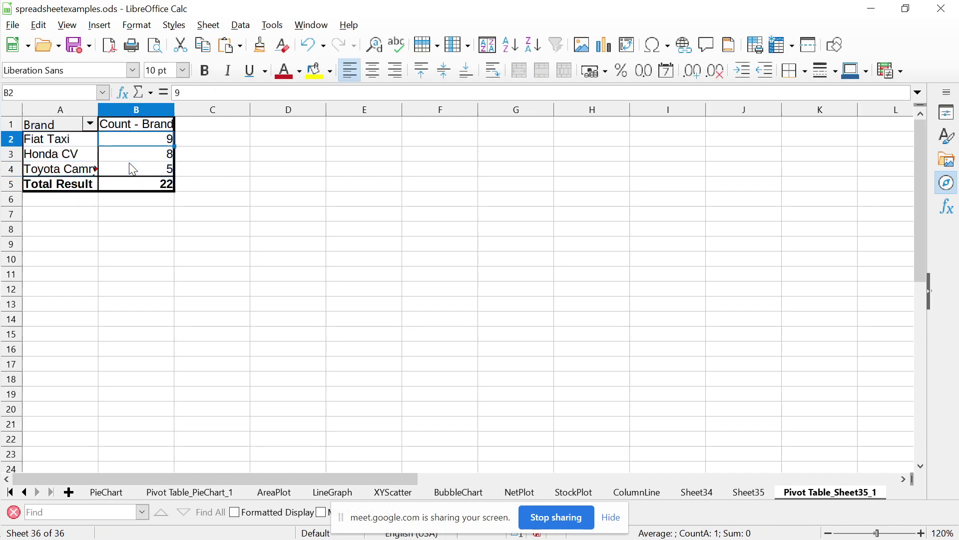
key(Right)
key(Right)
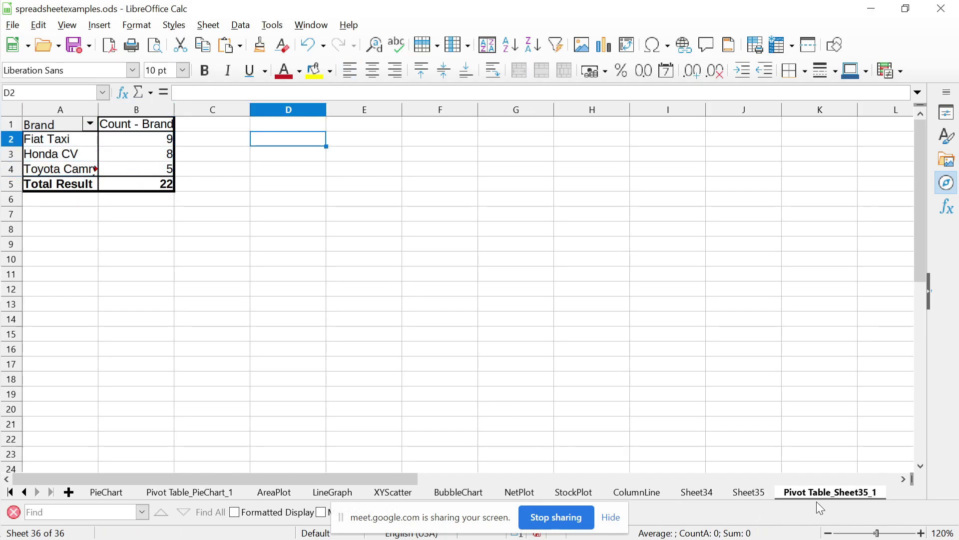
Delete the Pivot Table_Sheet35_1 sheet and go back to Sheet35
right_click(847, 498)
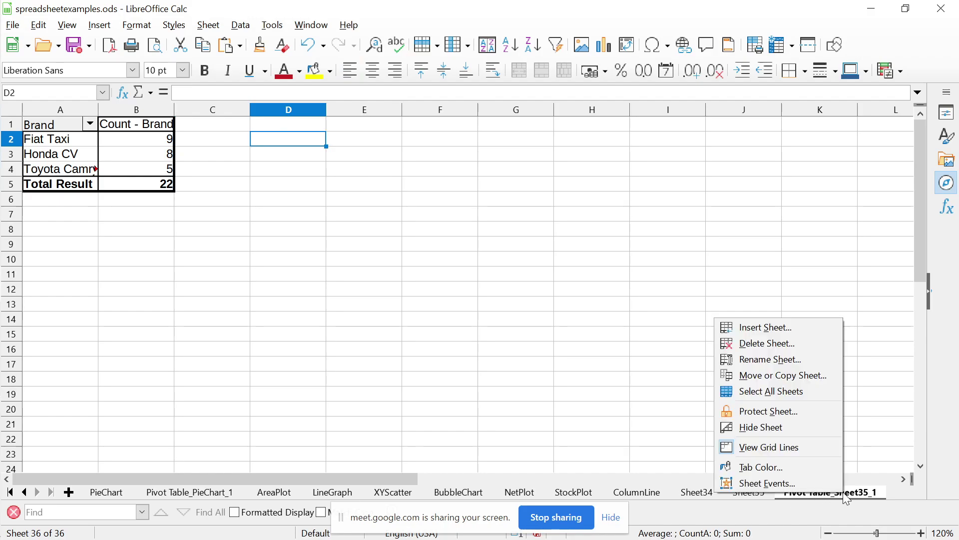
click(797, 343)
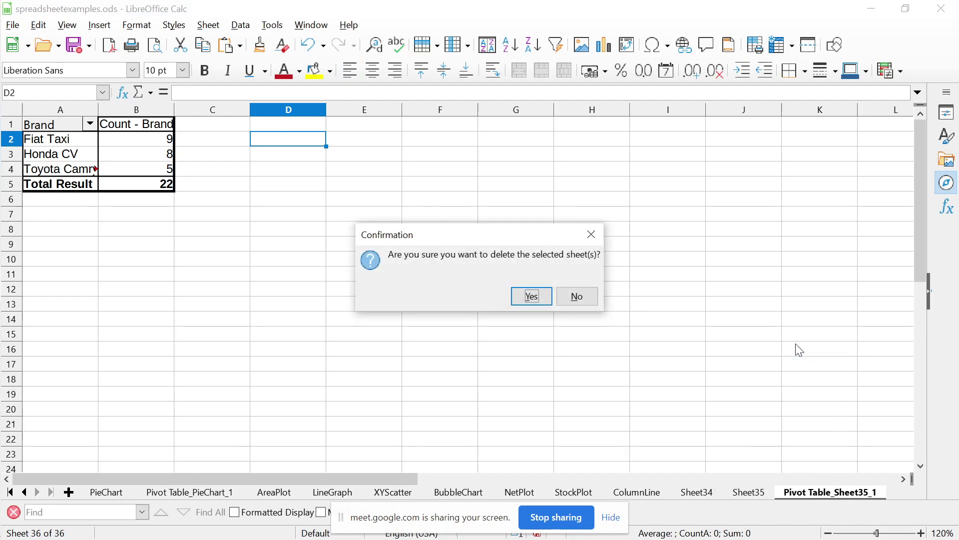
click(531, 296)
click(826, 494)
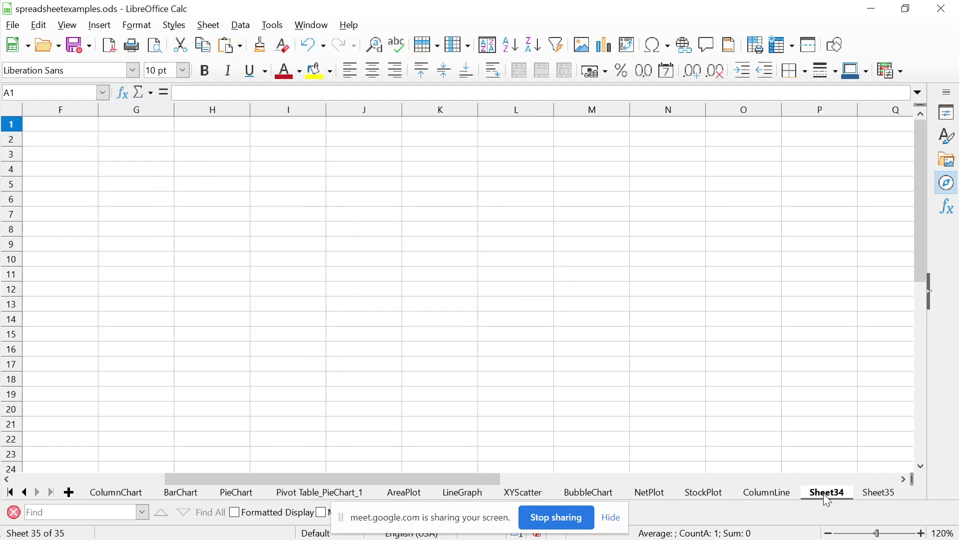
click(476, 307)
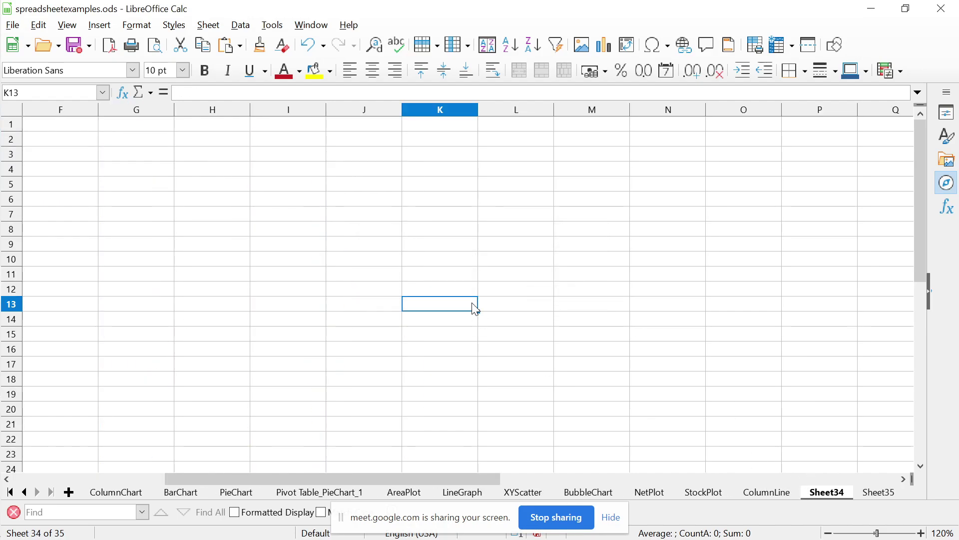
key(ctrl+Home)
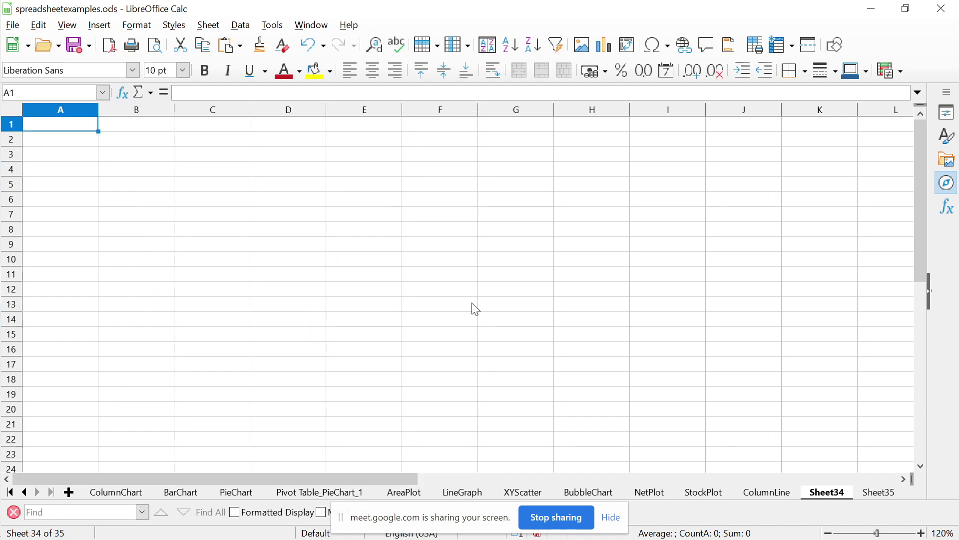
click(883, 491)
Select the car data table from the Brand header in B3 down to row 25
click(498, 265)
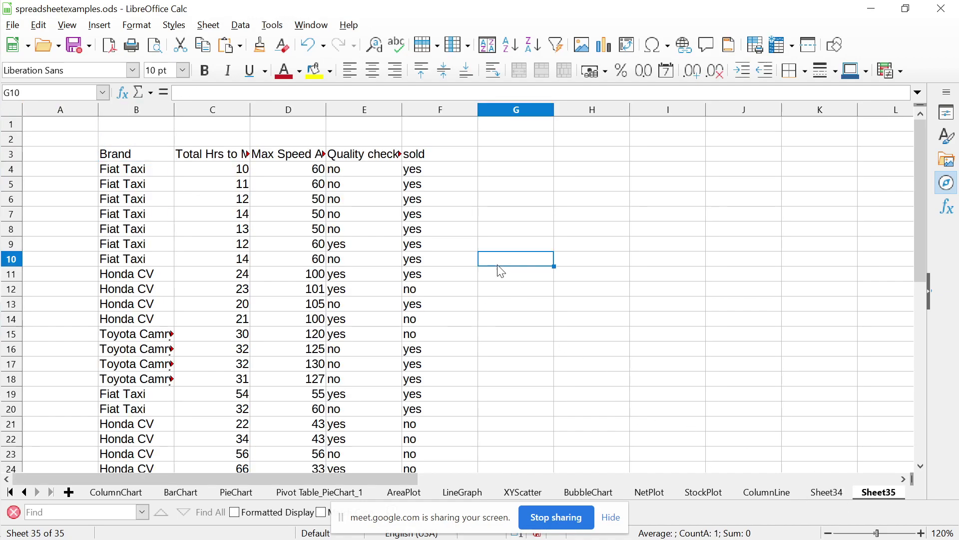
key(Up)
key(Up)
key(Up)
key(Up)
key(Up)
key(Up)
key(Up)
key(Left)
key(Left)
key(Left)
key(Left)
key(Left)
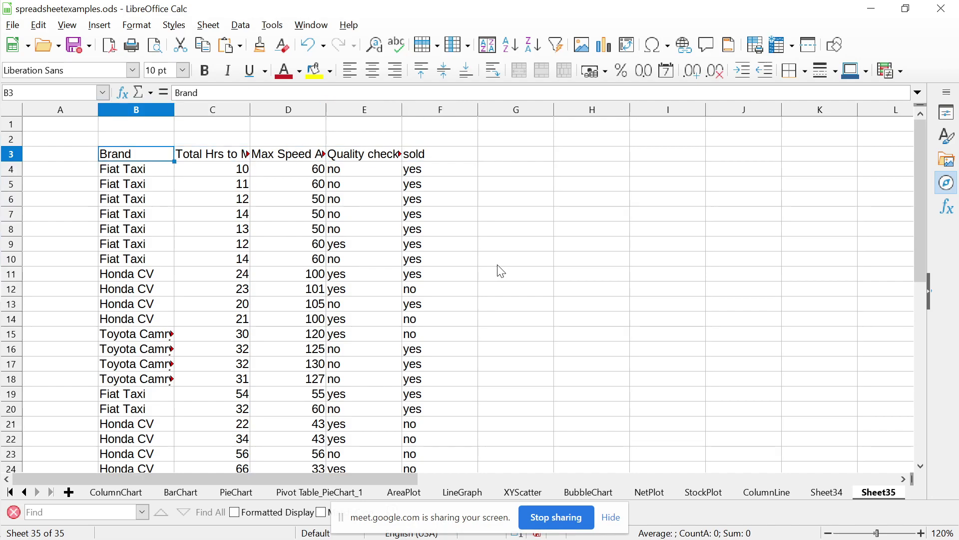
key(shift+Right)
key(shift+Right)
key(shift+Right)
key(shift+Right)
key(shift+Down)
key(shift+Down)
key(shift+Down)
key(shift+Down)
key(shift+Down)
key(shift+Down)
key(shift+Down)
key(shift+Down)
key(shift+Down)
key(shift+Down)
key(shift+Down)
key(shift+Down)
key(shift+Down)
key(shift+Down)
key(shift+Down)
key(shift+Down)
key(shift+Down)
key(shift+Down)
key(shift+Down)
key(shift+Down)
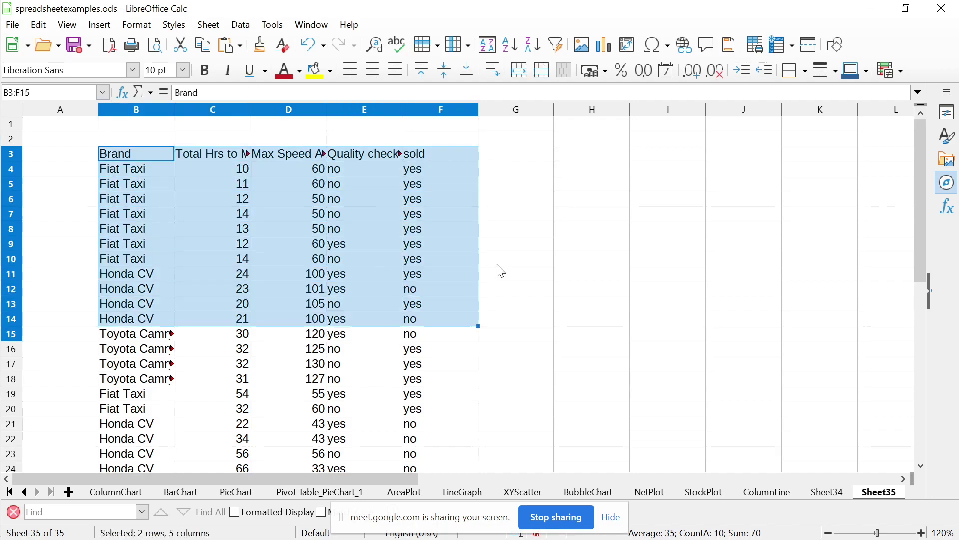
key(shift+Up)
key(shift+Up)
key(shift+Up)
key(shift+Up)
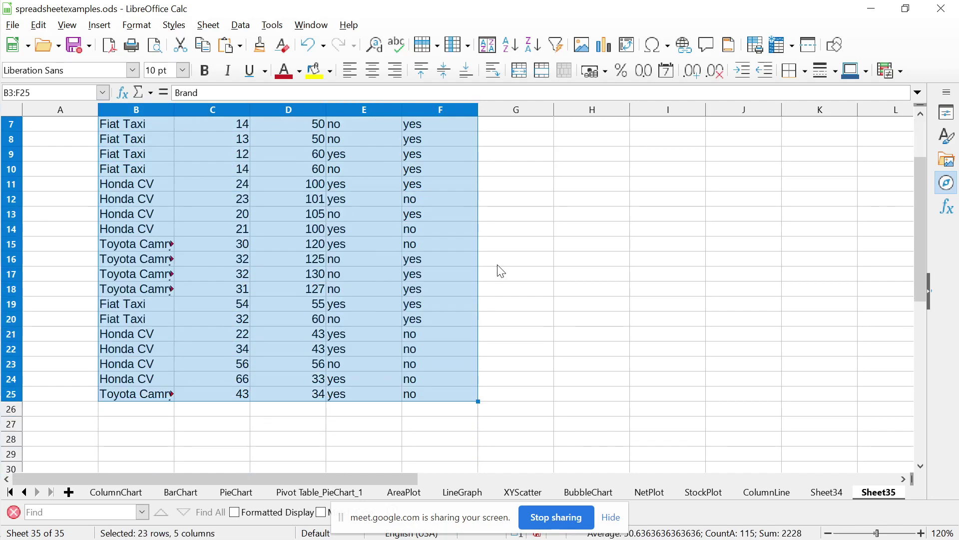
Start a pivot table using the current selection as its source
click(240, 25)
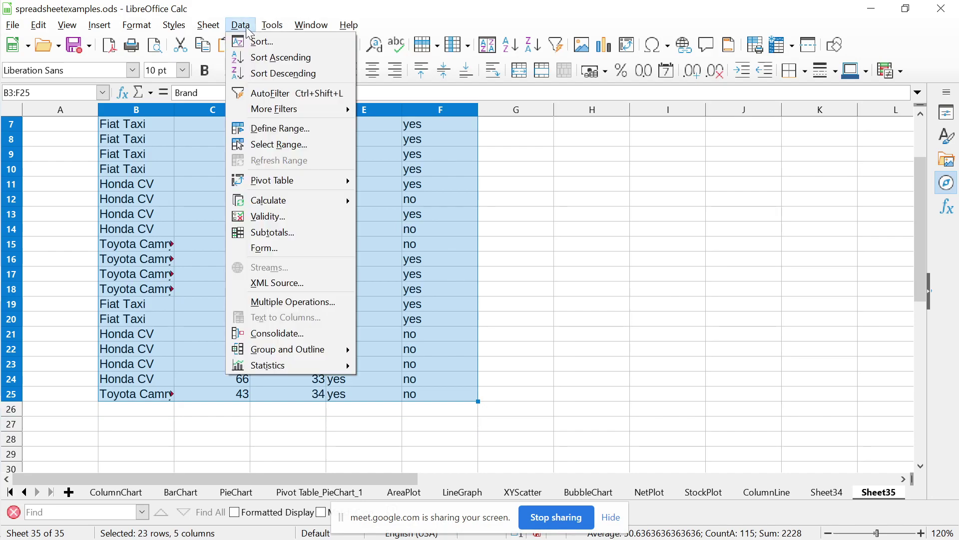
mouse_move(283, 181)
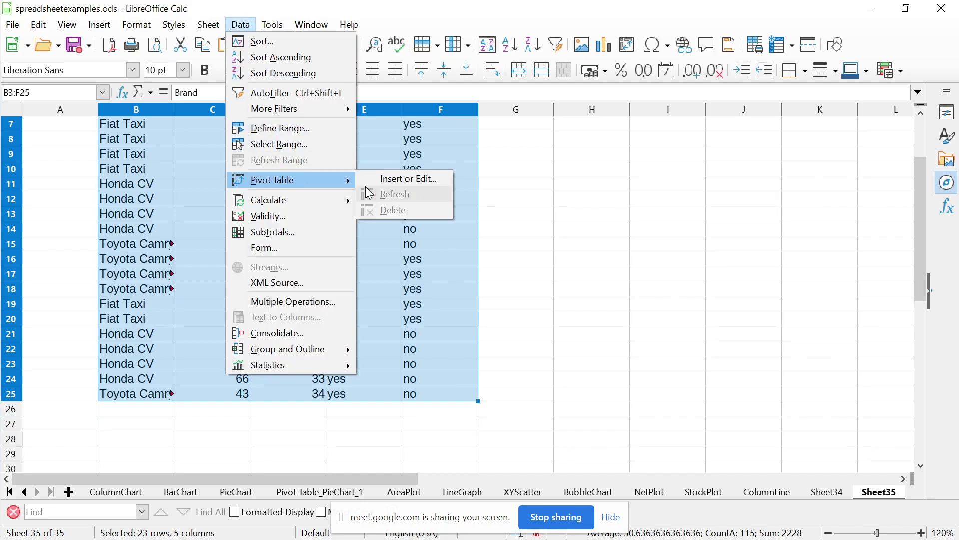
click(415, 180)
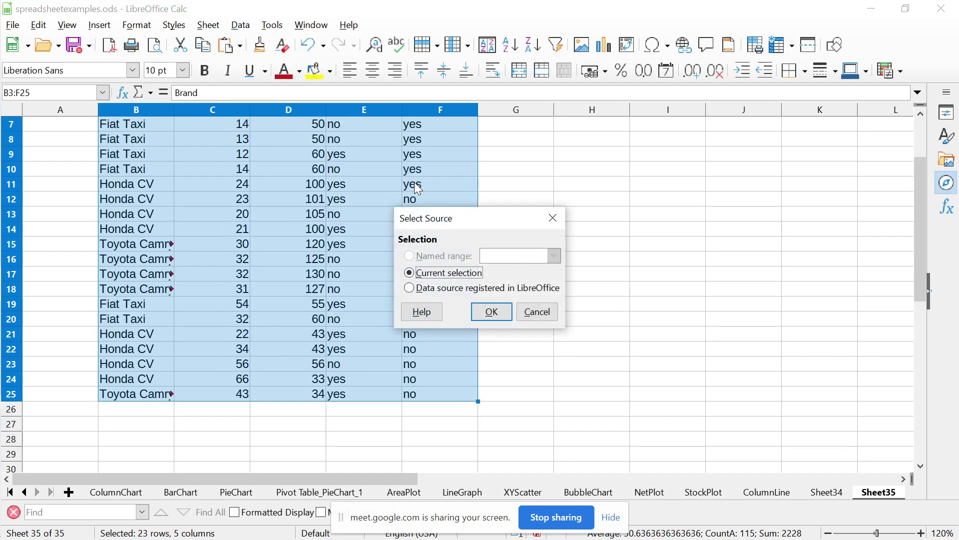
click(490, 316)
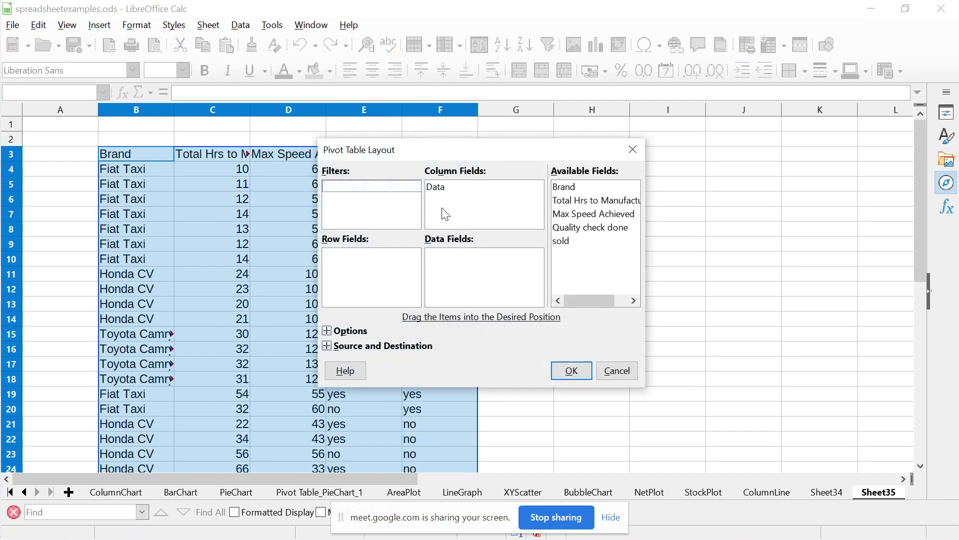
Make Brand and sold the row fields and add Brand as a Count data field
click(562, 188)
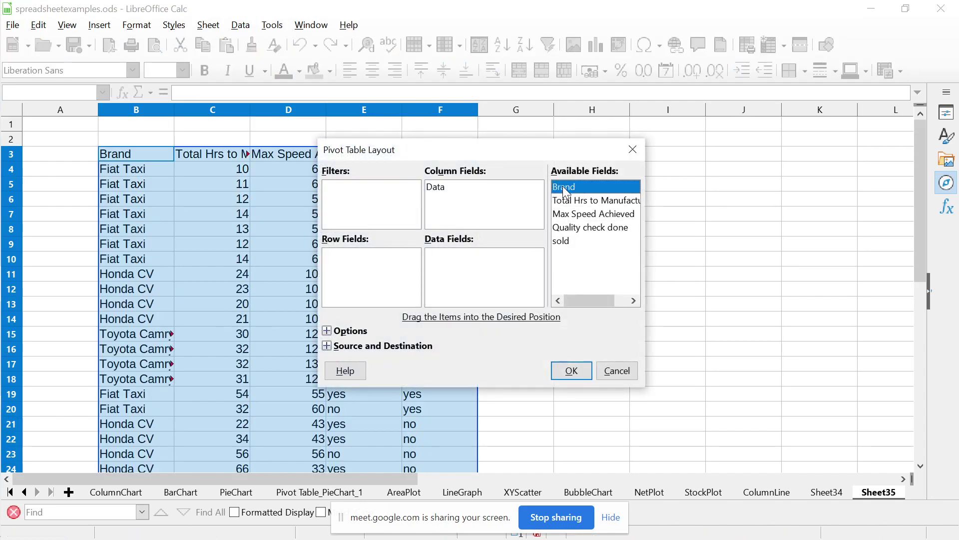
drag(562, 186, 345, 283)
click(569, 242)
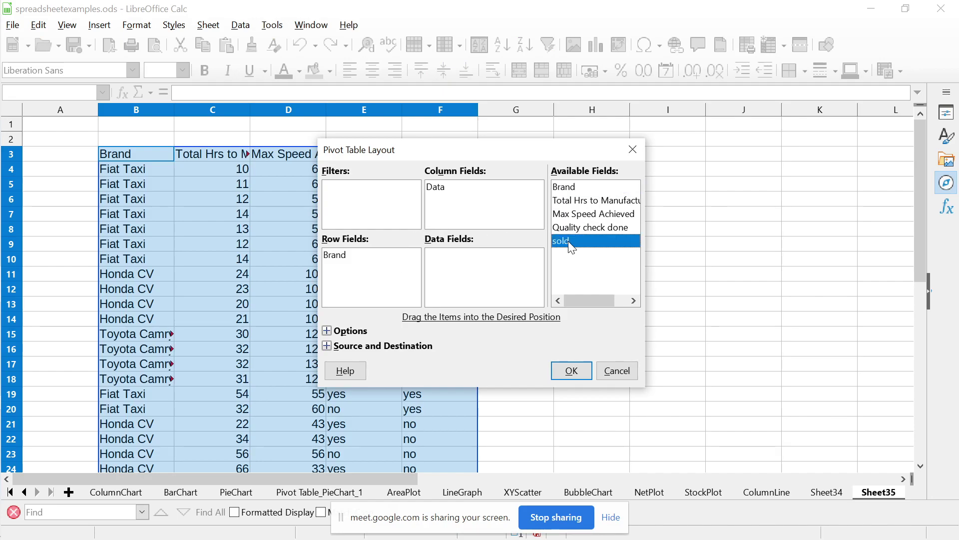
drag(572, 246, 366, 282)
drag(569, 189, 474, 284)
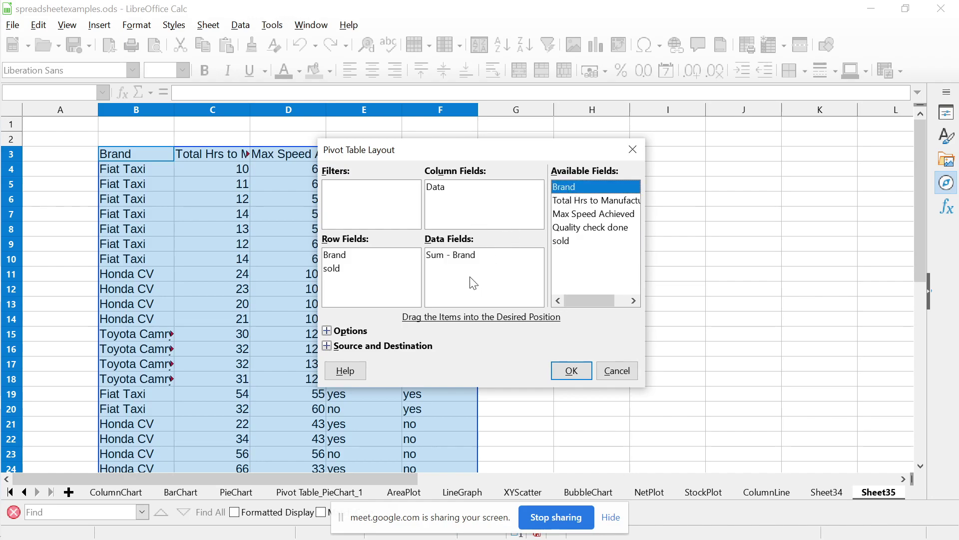
double_click(465, 256)
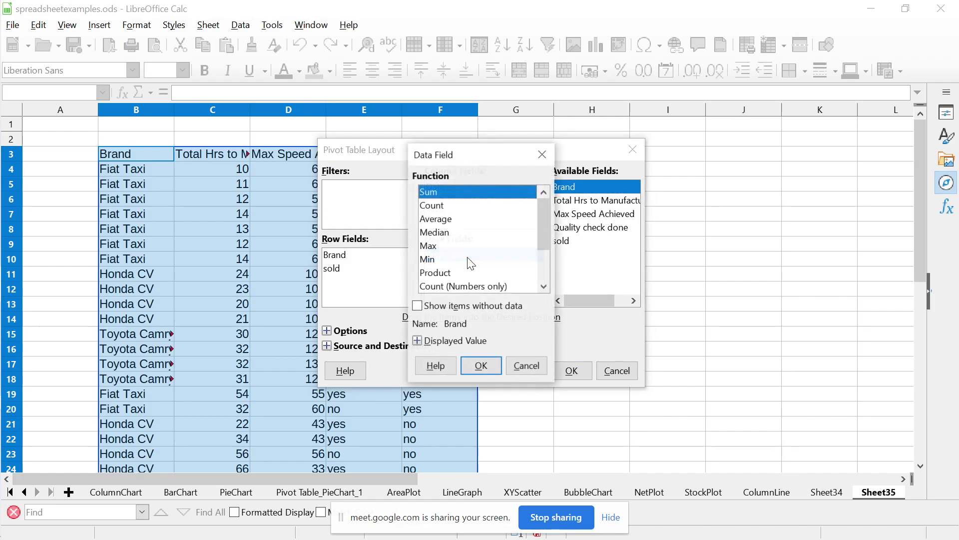
click(440, 206)
click(481, 366)
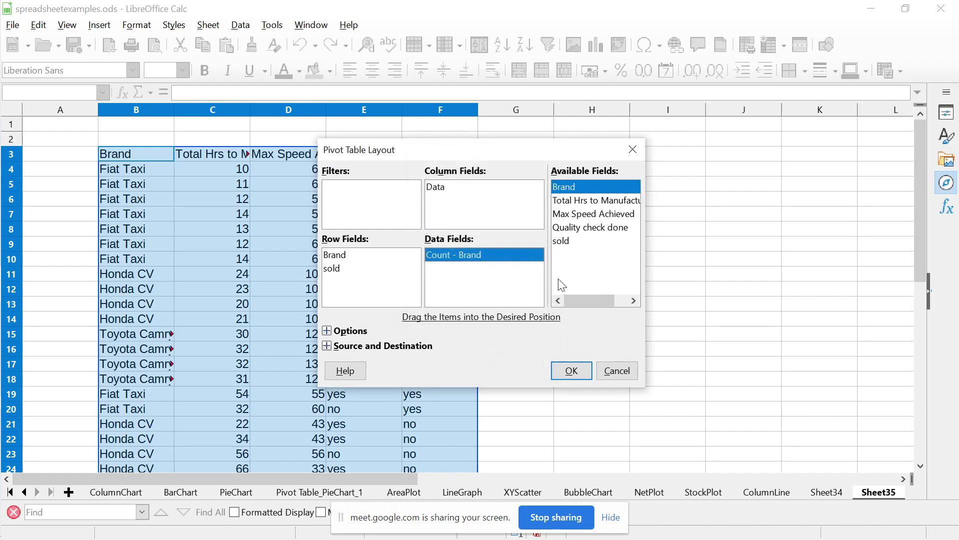
Add summed total manufacturing hours and Max Speed Achieved as a maximum to the data fields
click(605, 202)
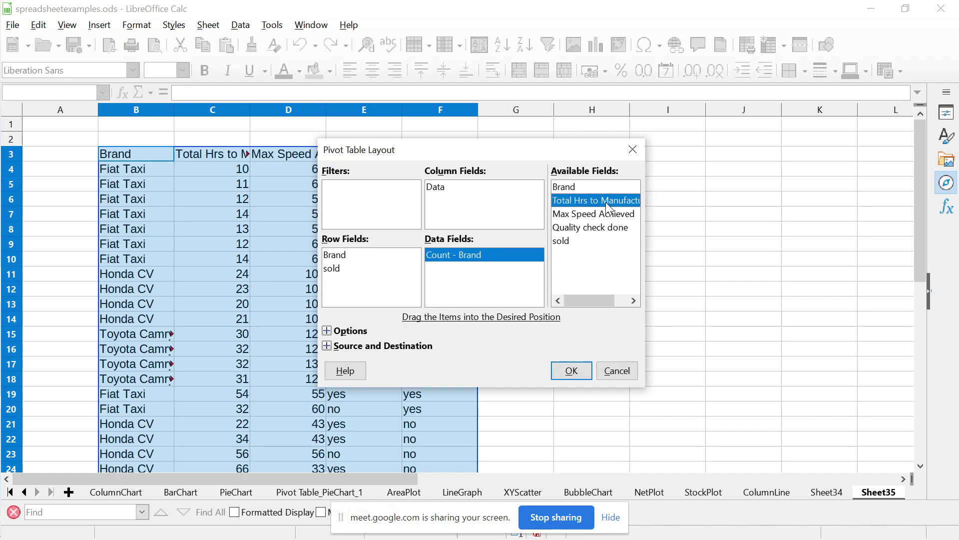
drag(605, 202, 461, 281)
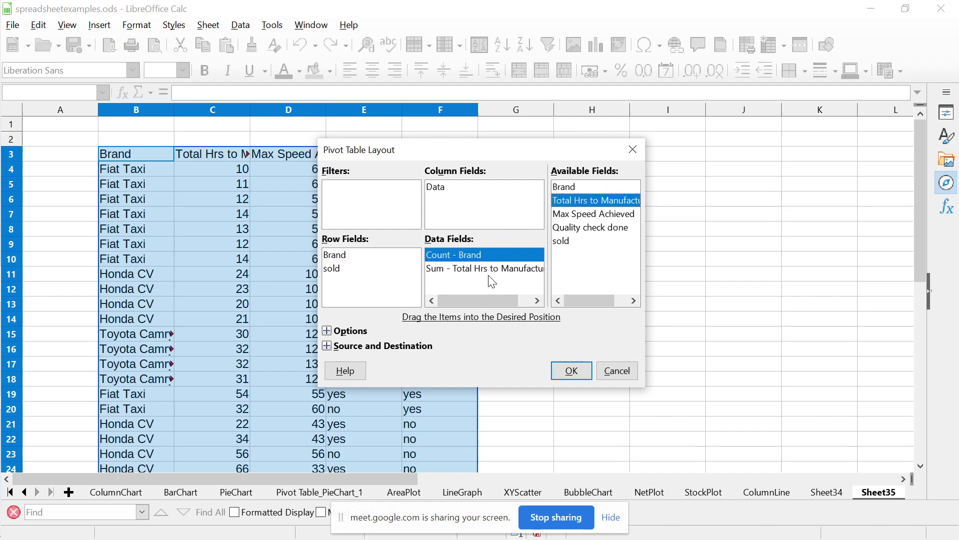
drag(610, 214, 457, 286)
double_click(477, 283)
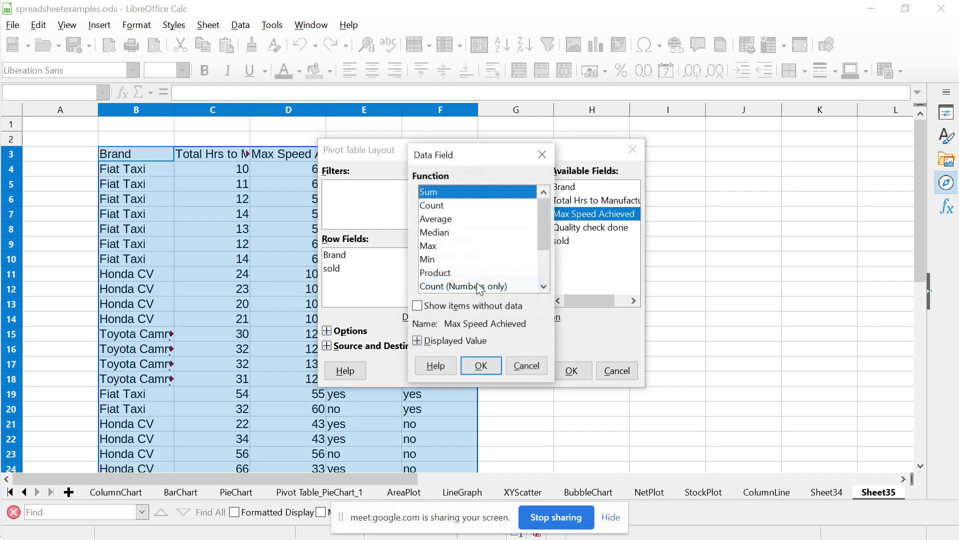
click(428, 246)
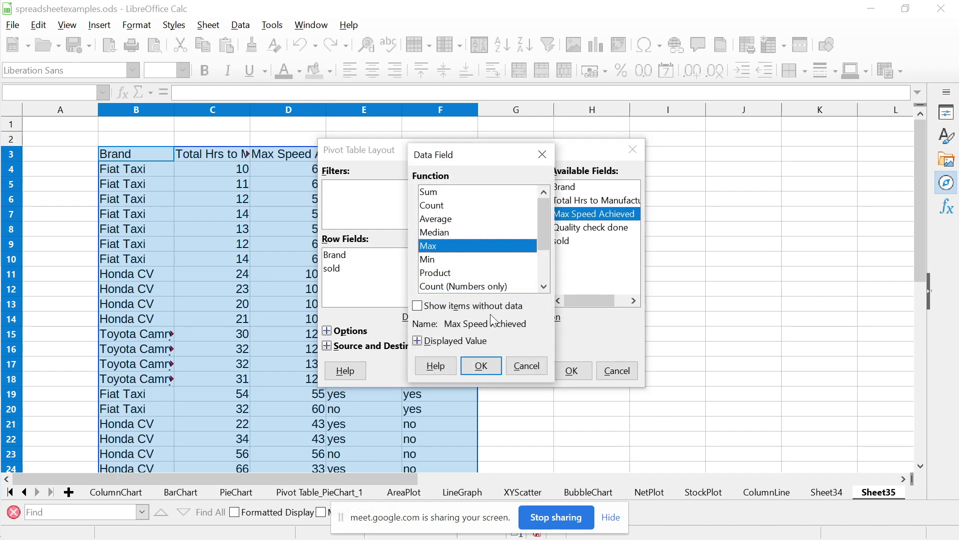
click(479, 365)
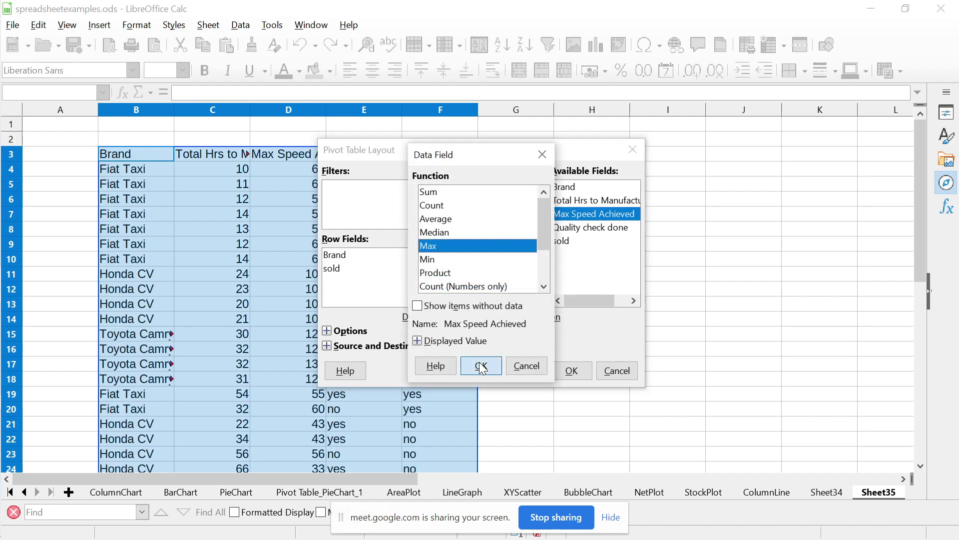
Add Quality check done to the data fields, summarised as Count
click(602, 231)
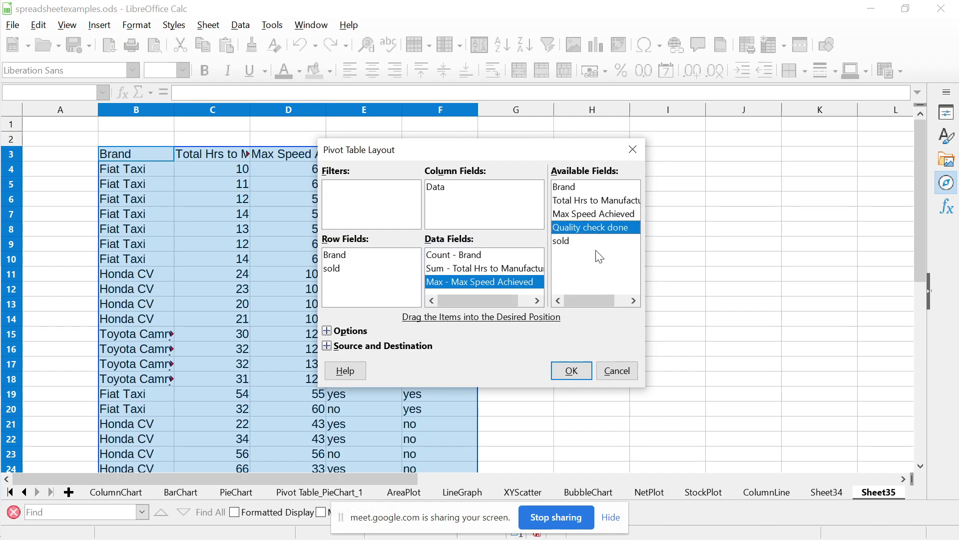
drag(610, 225, 474, 292)
click(538, 289)
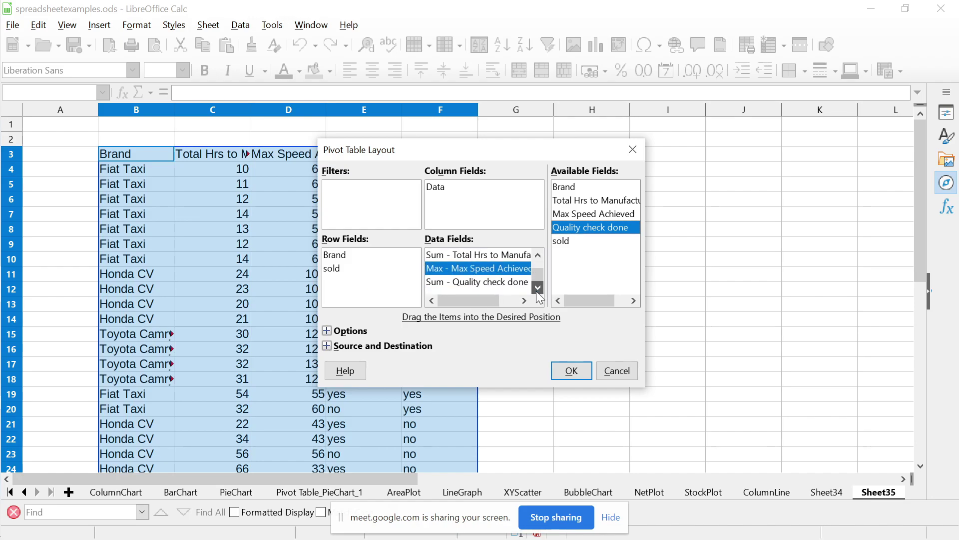
click(488, 282)
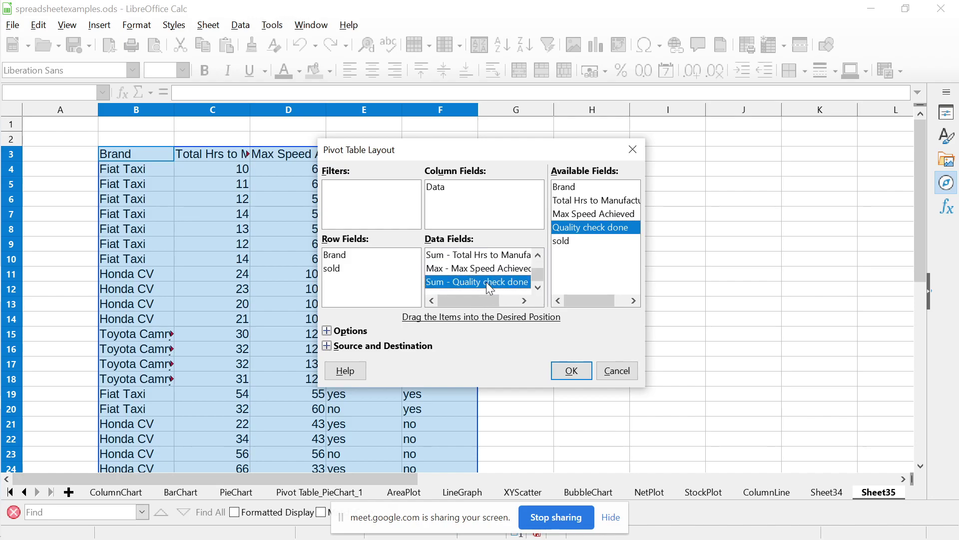
double_click(487, 282)
click(441, 210)
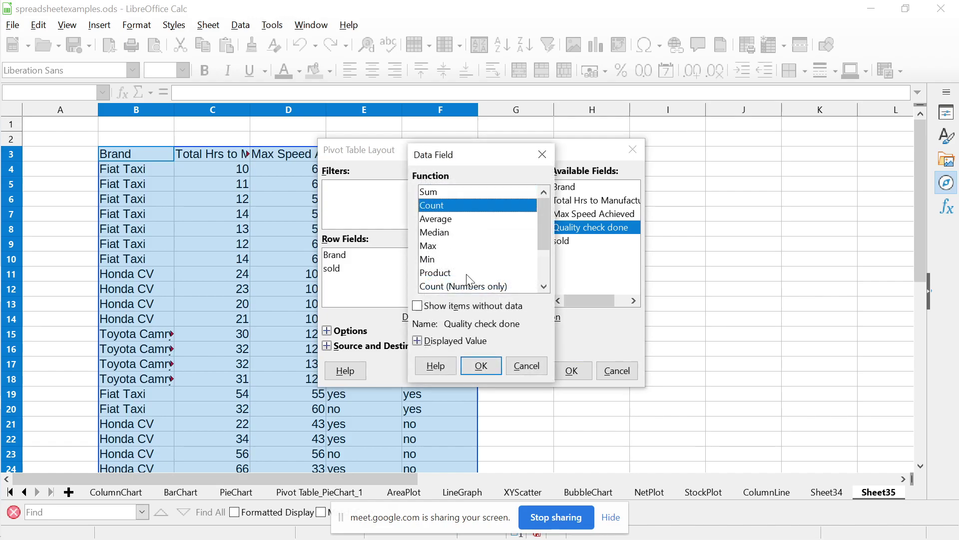
click(481, 366)
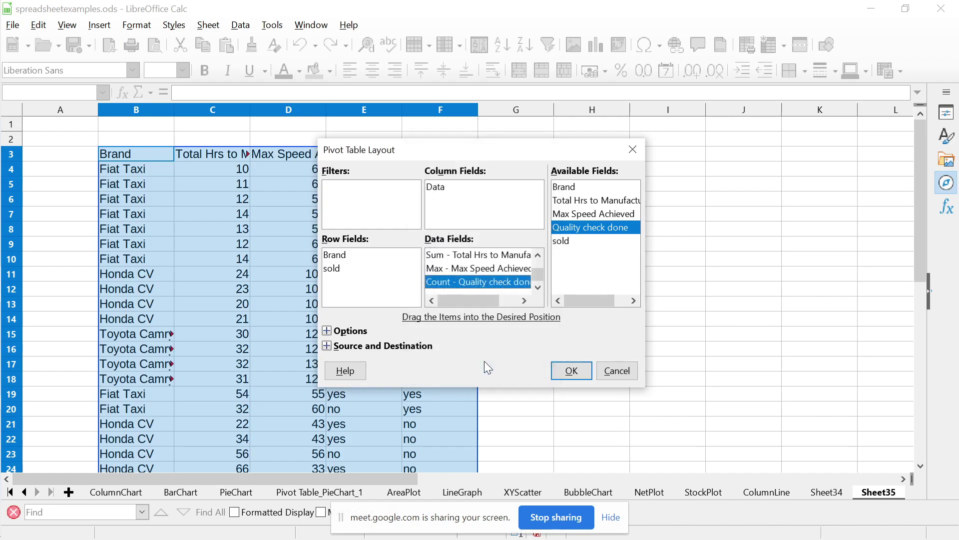
Add sold as a Count data field and create the pivot table on a new sheet
click(567, 240)
drag(574, 240, 472, 290)
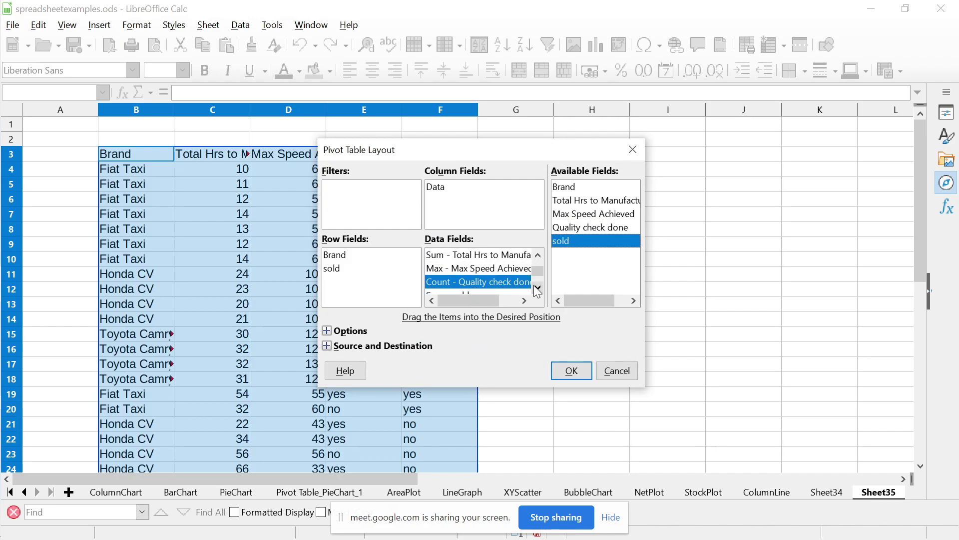
click(537, 288)
double_click(460, 281)
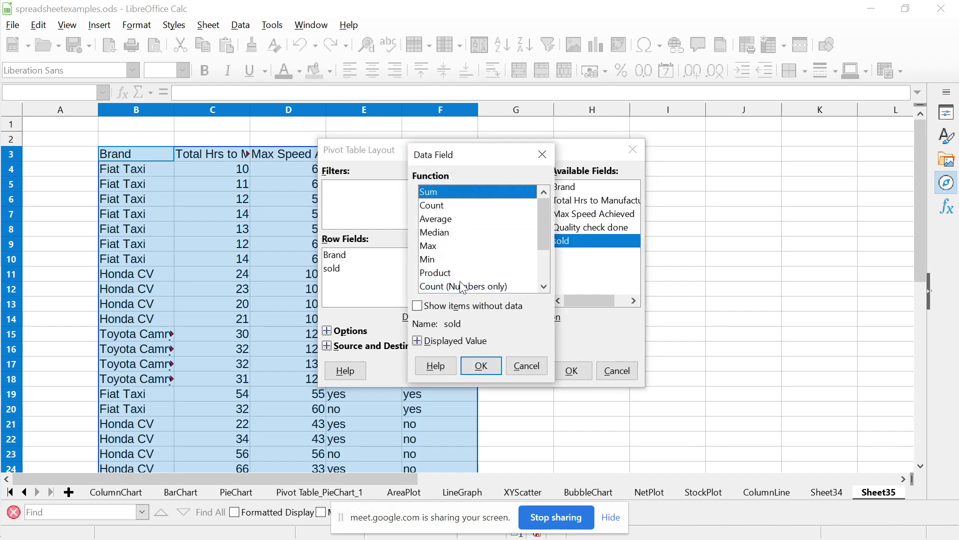
click(437, 204)
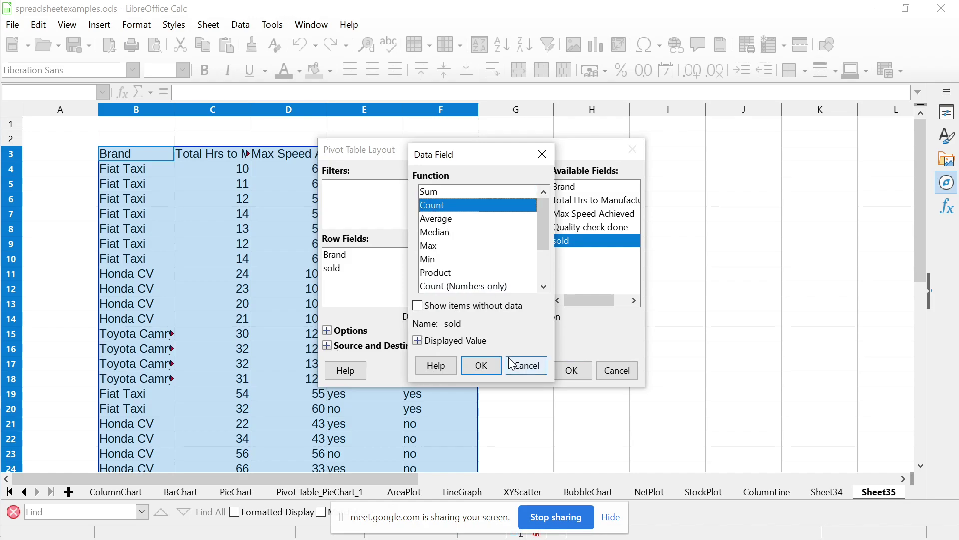
click(481, 367)
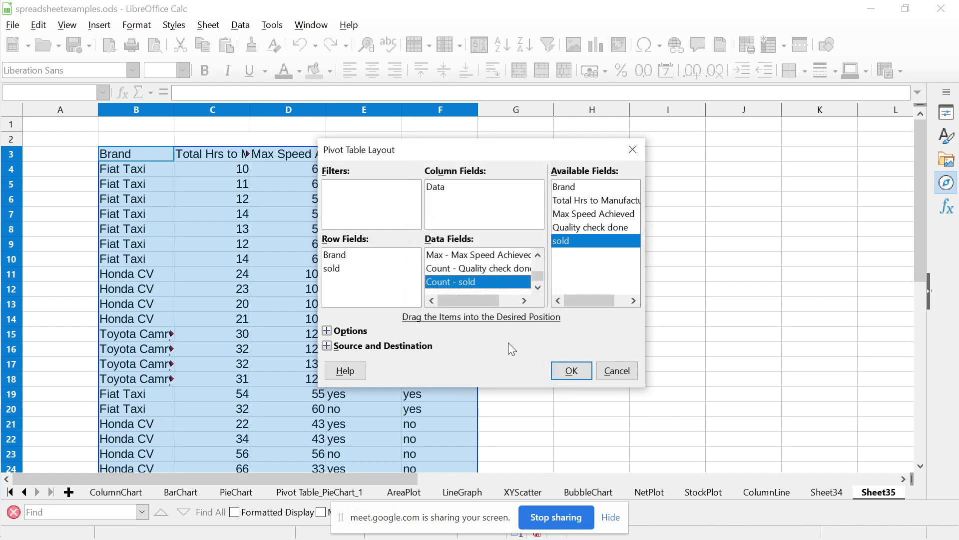
click(575, 371)
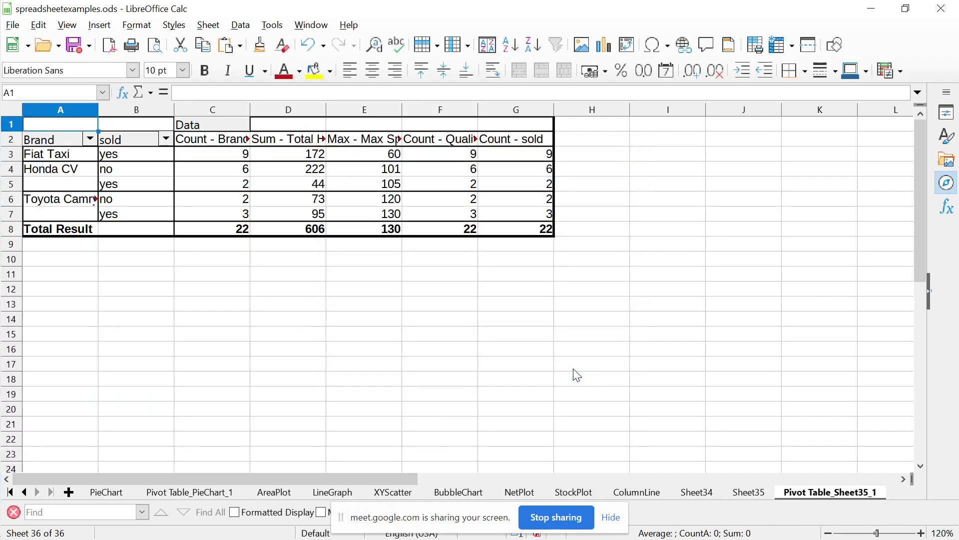
Widen pivot table columns C and B to fit the headings, then check the row labels
drag(251, 110, 289, 109)
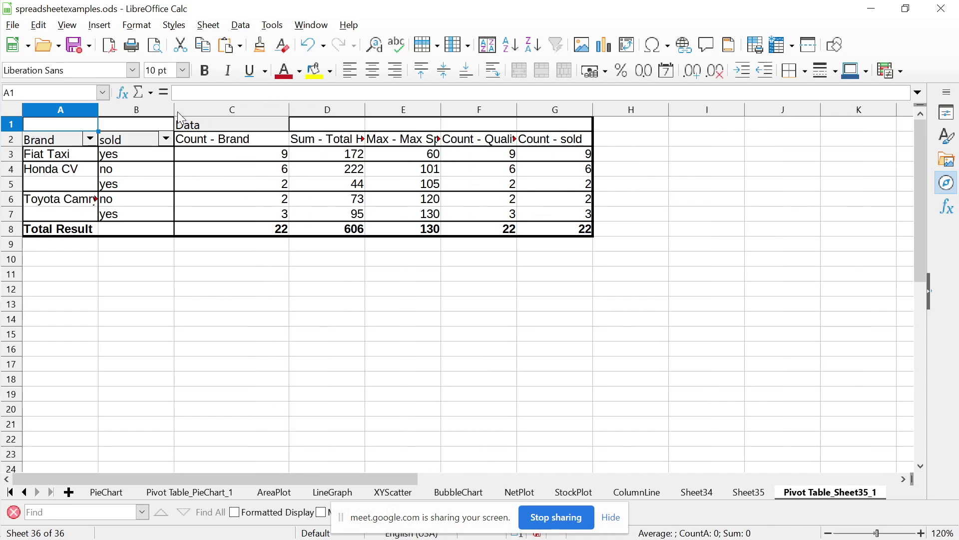
drag(177, 109, 189, 109)
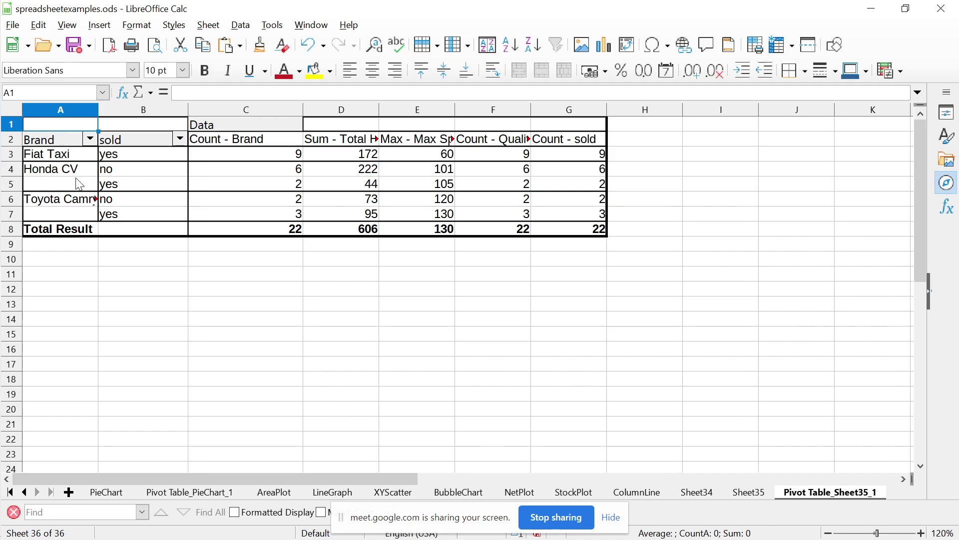
click(81, 247)
key(Up)
key(Up)
key(Up)
key(Up)
key(Up)
key(Up)
key(Up)
key(Up)
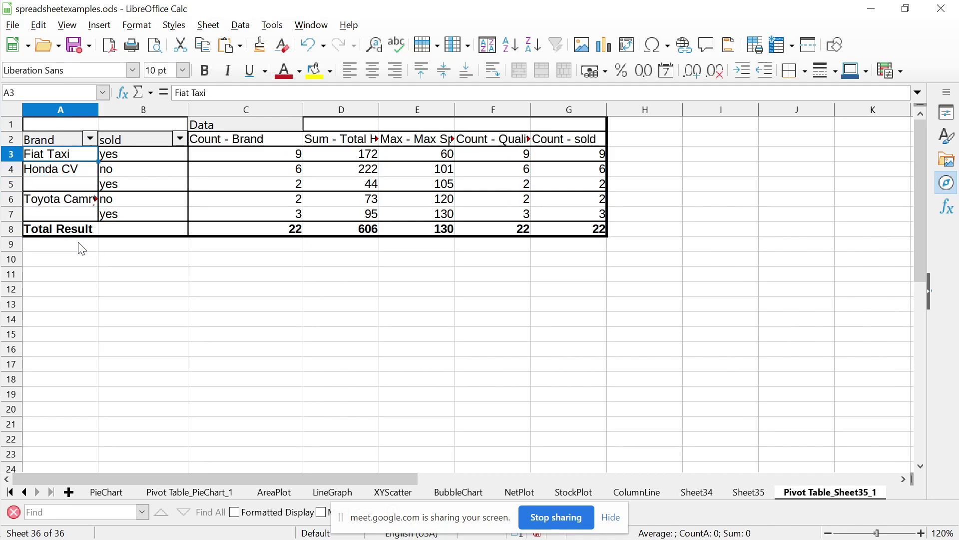
key(shift+Right)
key(shift+Down)
key(shift+Down)
key(shift+Down)
key(shift+Down)
key(shift+Down)
key(shift+Down)
key(shift+Down)
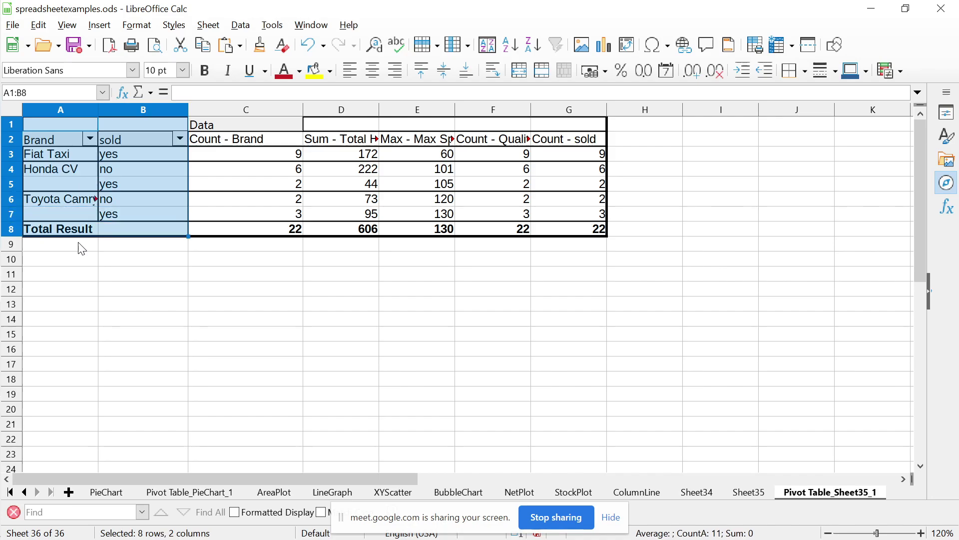
click(142, 308)
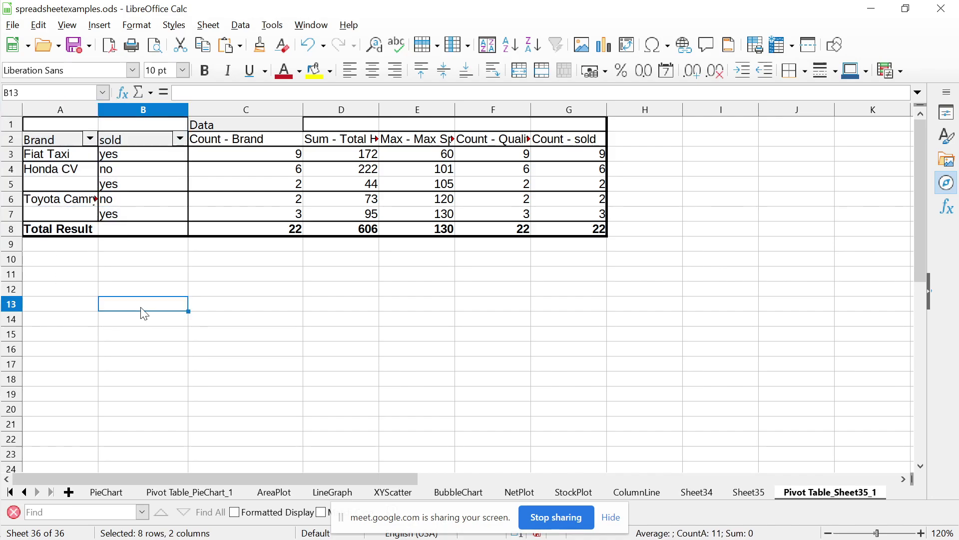
Review the Fiat Taxi, Honda CV and Toyota Camry row groups, ending at the manufacturing hours heading
key(Up)
key(Up)
key(Up)
key(Up)
key(Up)
key(Up)
key(Up)
key(Up)
key(Up)
key(Up)
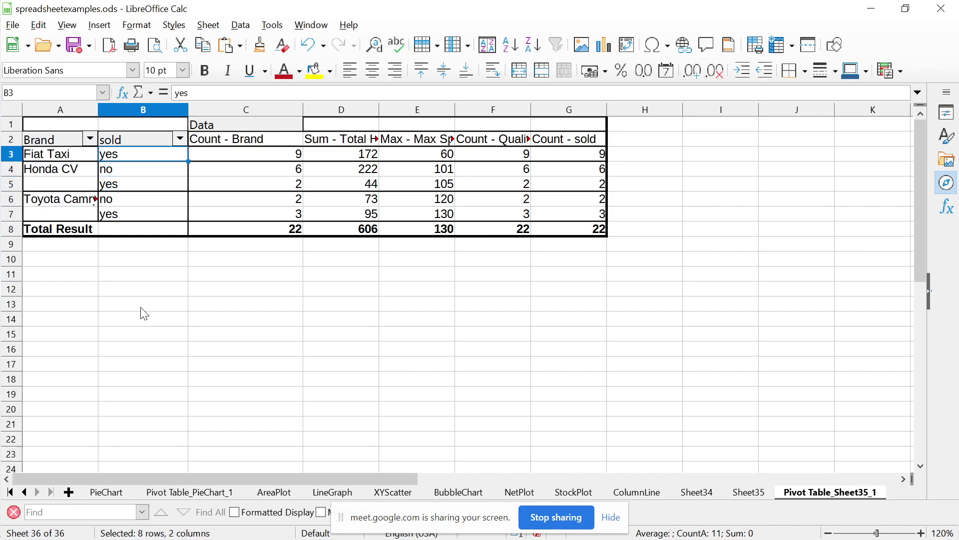
key(Left)
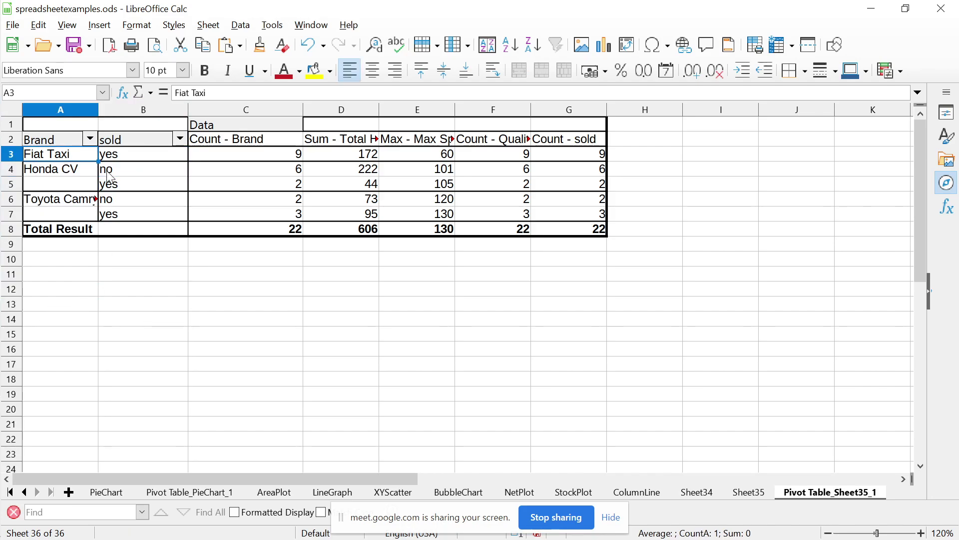
key(shift+Right)
key(Down)
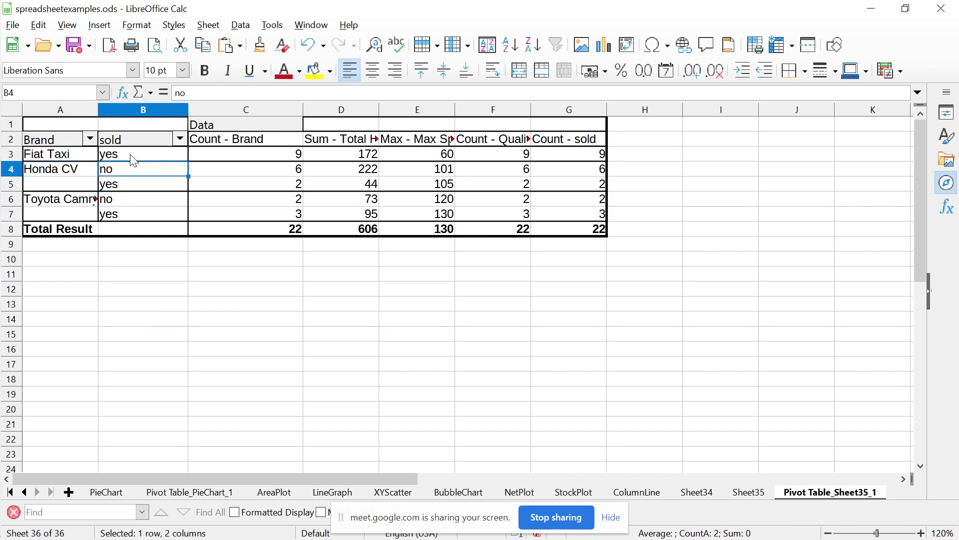
key(shift+Left)
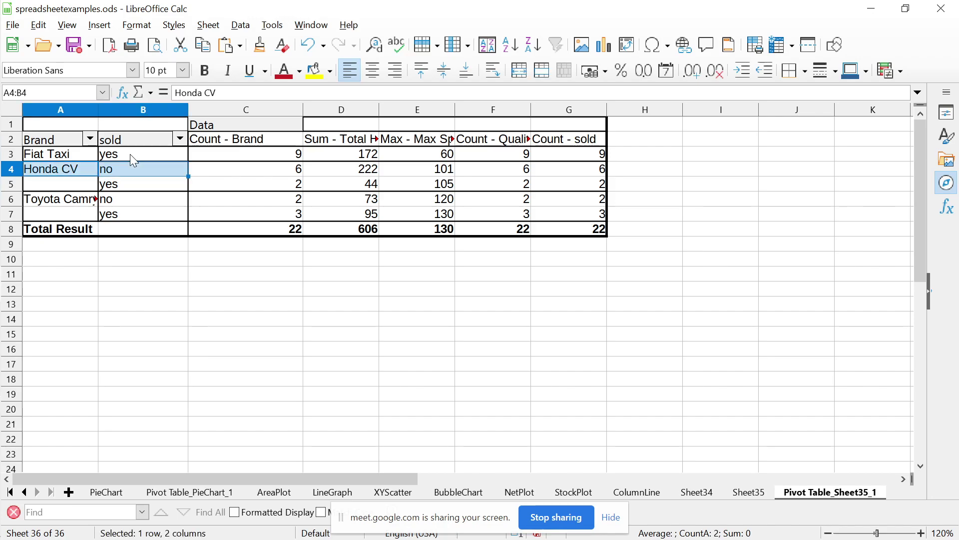
key(shift+Down)
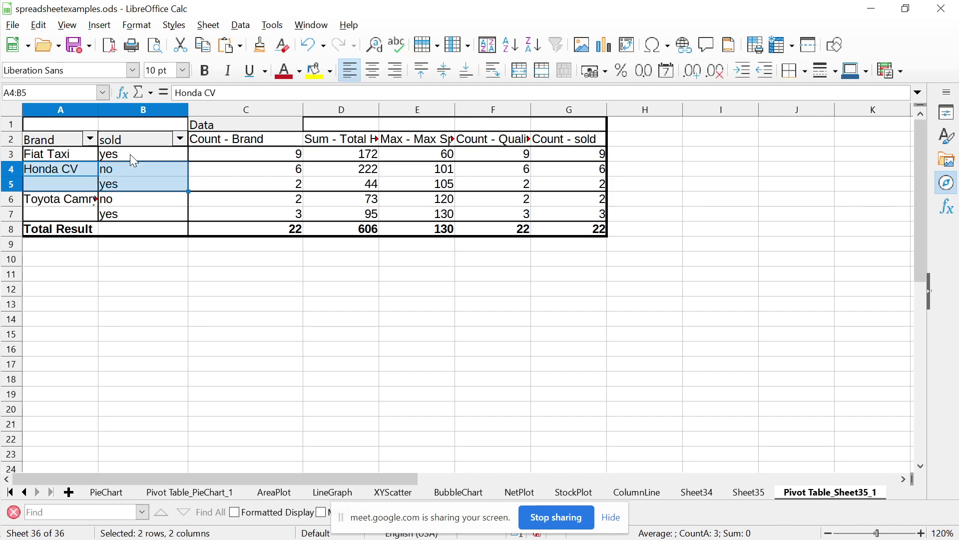
key(Down)
key(shift+Right)
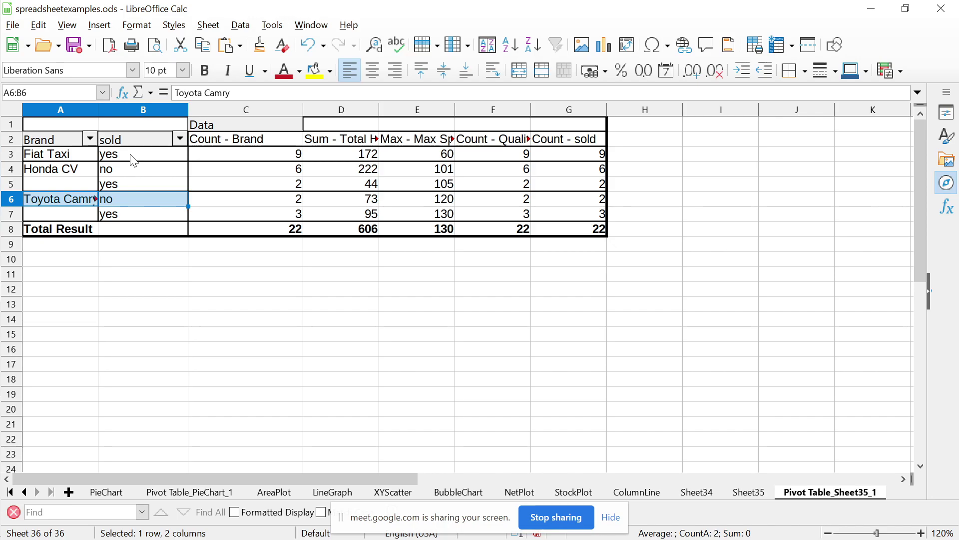
key(shift+Down)
key(Right)
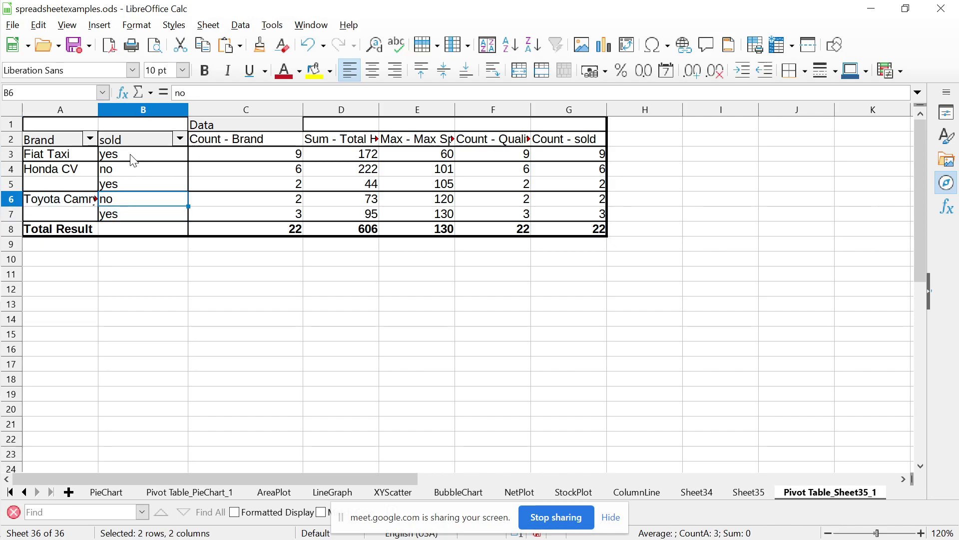
key(Right)
key(Right)
key(Up)
key(Up)
key(Up)
key(Up)
key(Left)
key(Down)
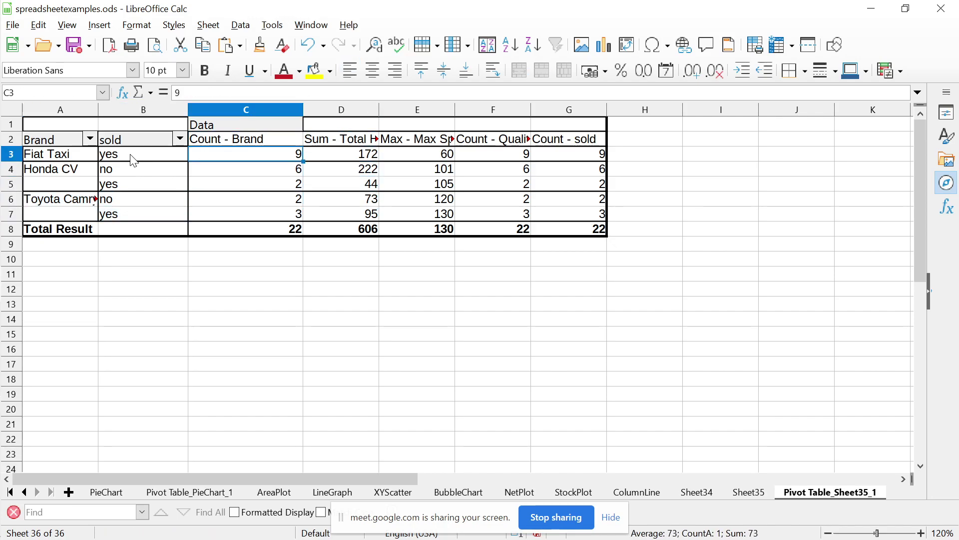
key(Left)
key(Up)
key(Right)
key(Right)
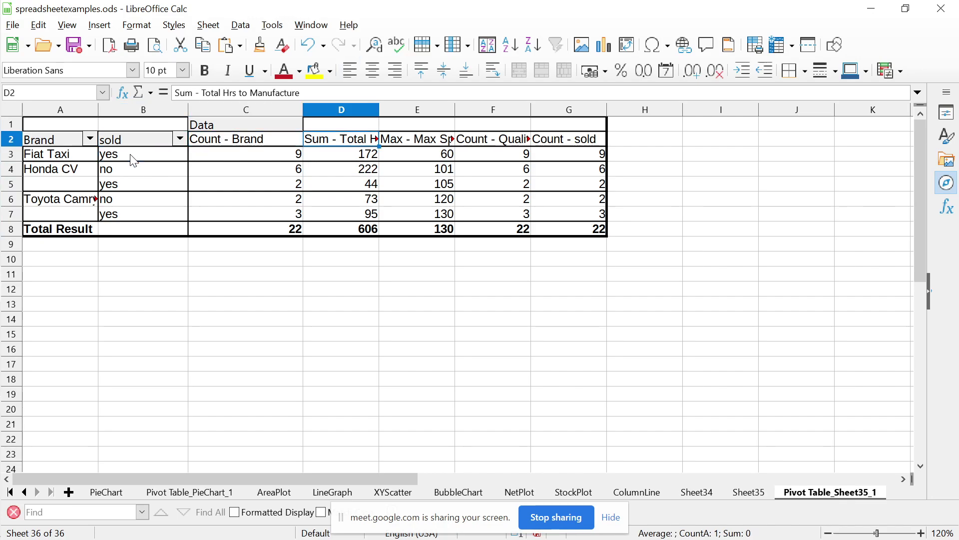
key(Down)
key(Left)
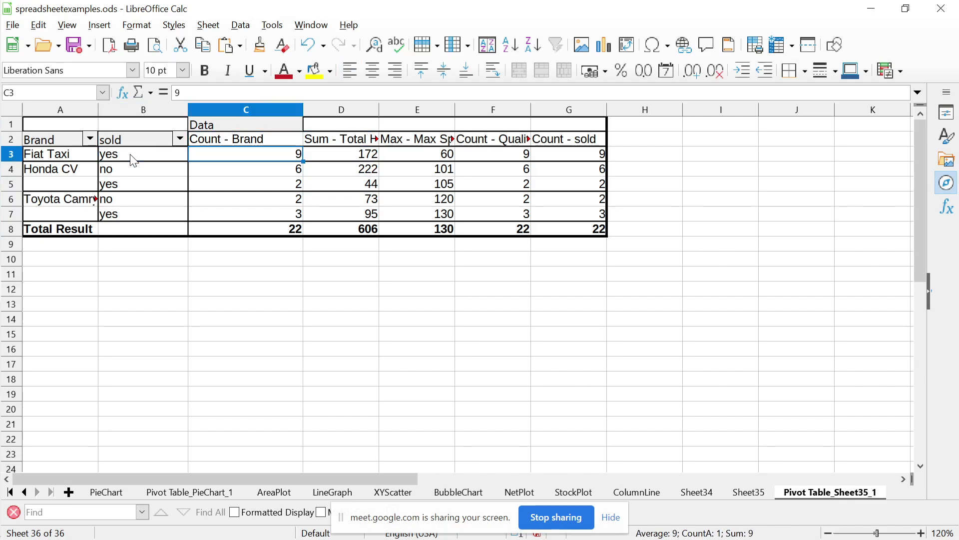
key(Down)
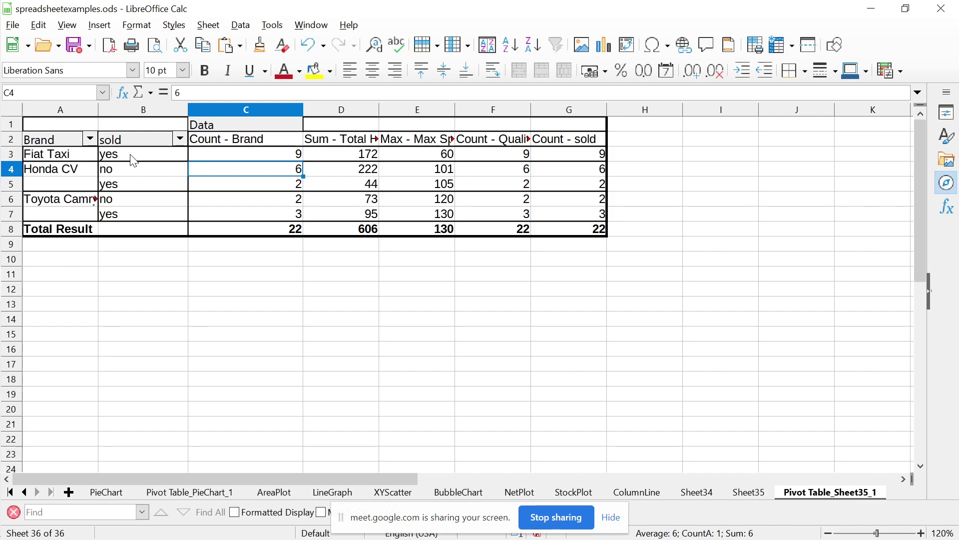
key(Right)
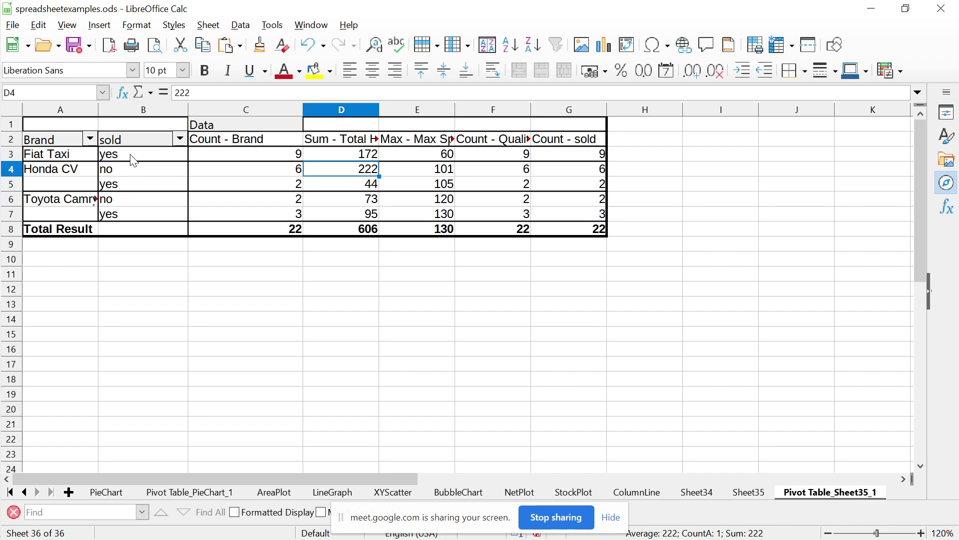
key(Right)
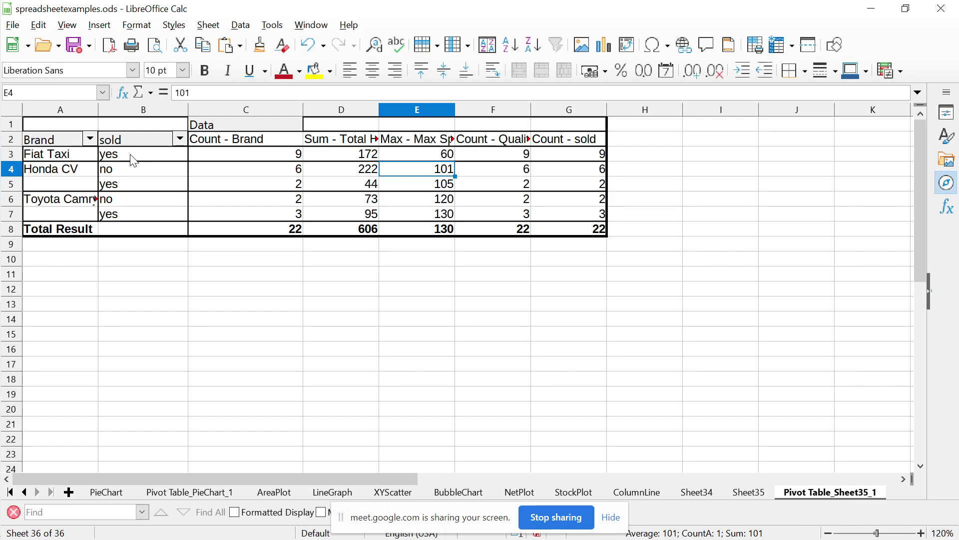
key(Right)
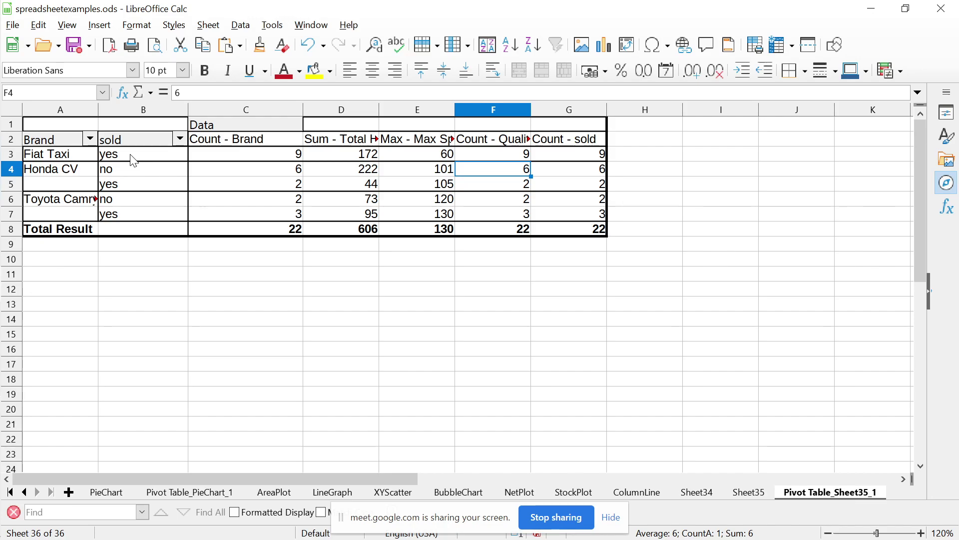
key(Down)
key(Down)
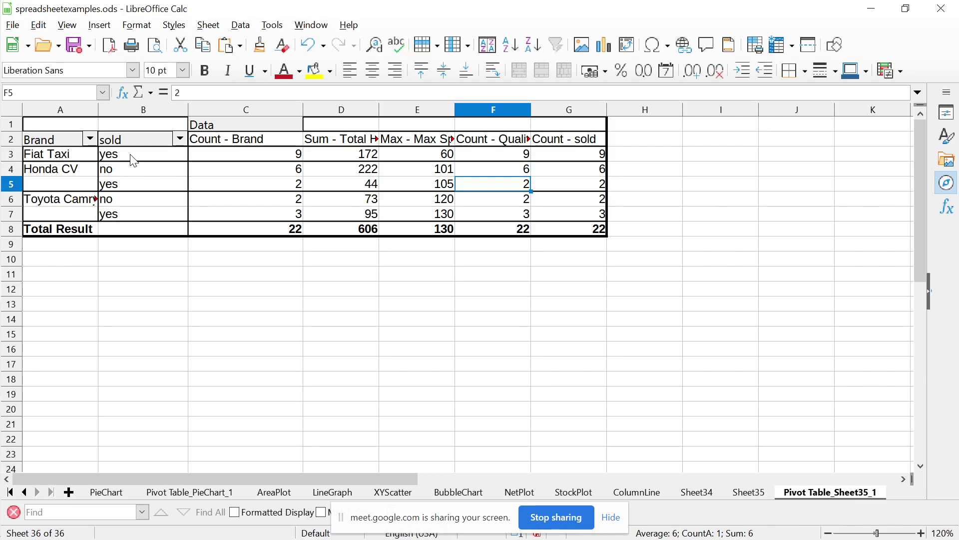
key(Up)
key(Right)
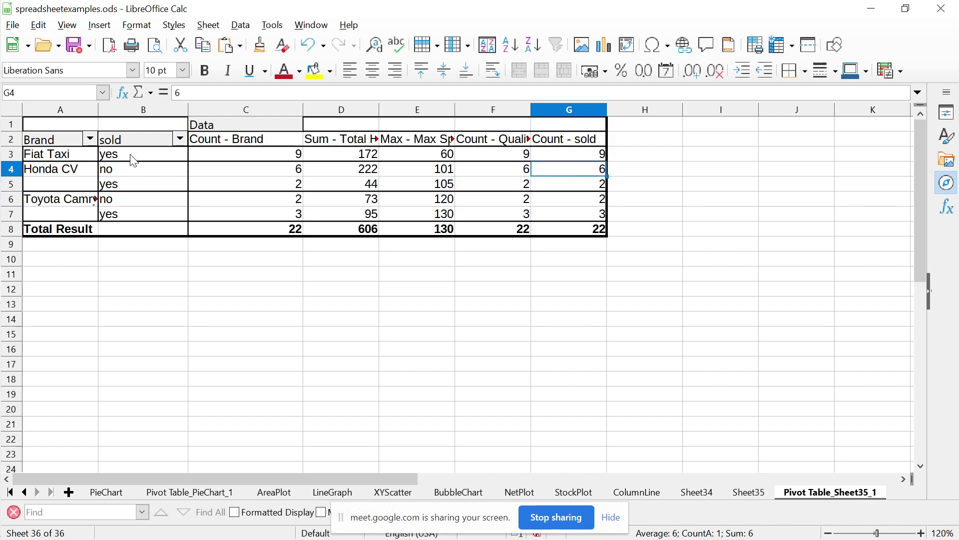
key(Down)
key(Down)
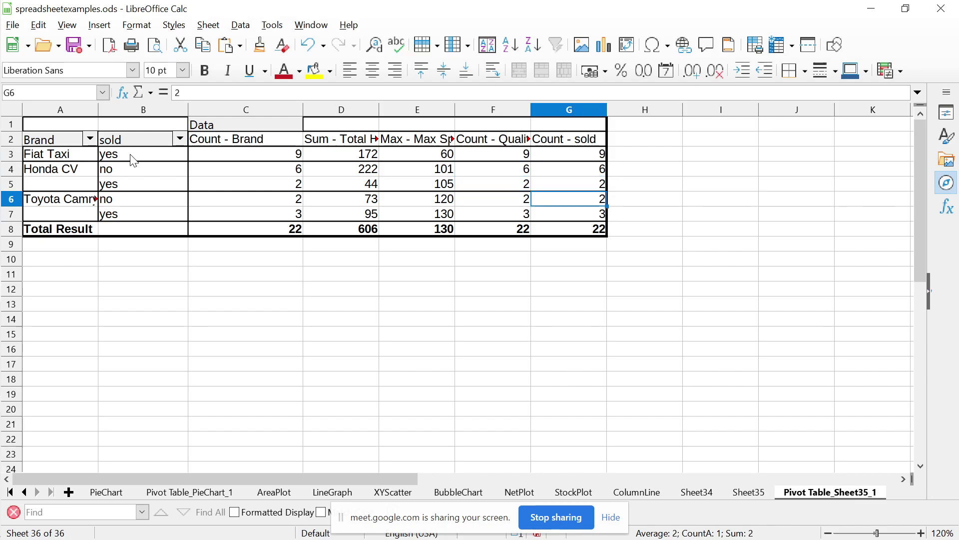
key(Down)
key(Down)
key(Up)
key(Up)
key(Up)
key(Up)
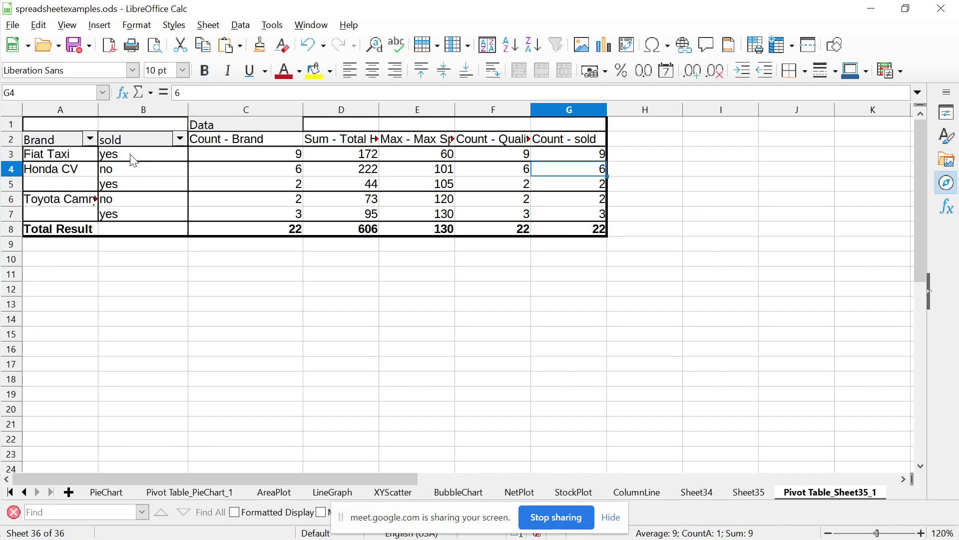
key(Down)
key(Down)
key(Down)
key(Down)
key(shift+Left)
key(shift+Left)
key(shift+Left)
key(shift+Left)
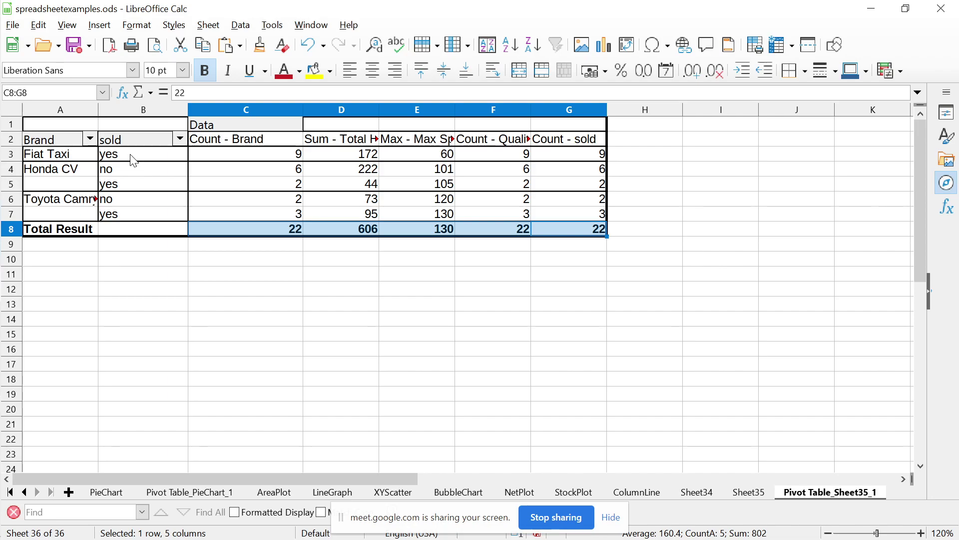
key(shift+Left)
key(shift+Left)
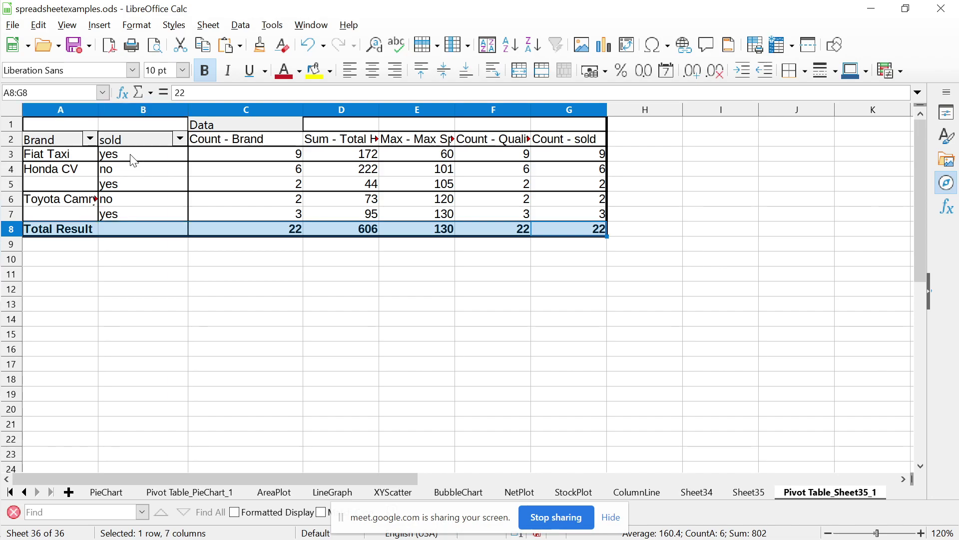
key(Up)
key(Up)
key(Up)
key(Up)
key(Up)
key(Up)
key(Up)
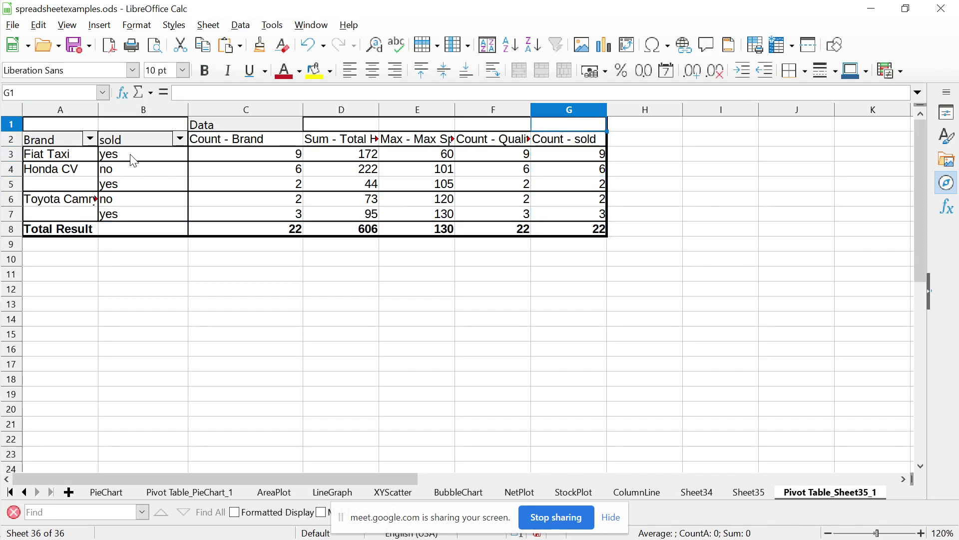
key(Home)
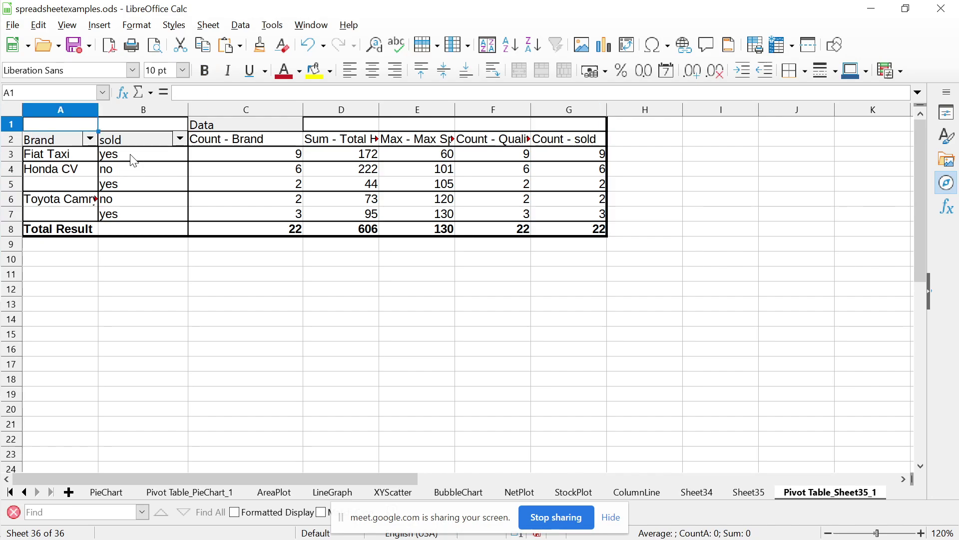
click(639, 173)
click(664, 157)
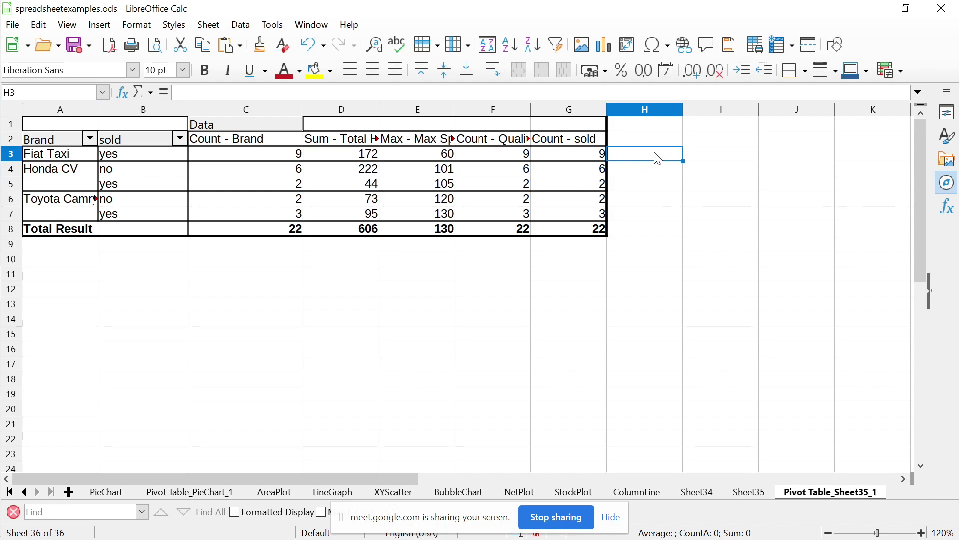
Check cells H1 to H3 and an empty cell below the pivot table
click(664, 144)
click(669, 128)
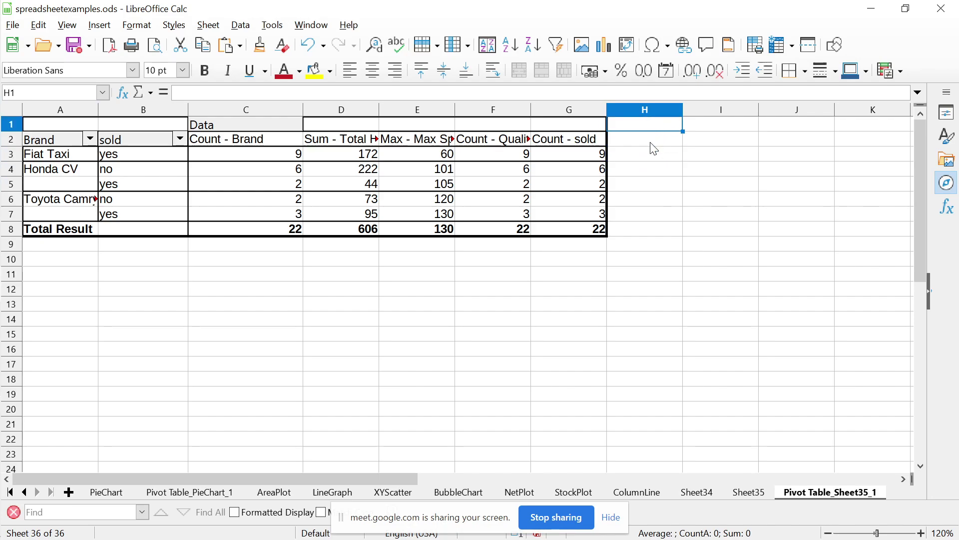
click(651, 145)
click(651, 160)
click(508, 285)
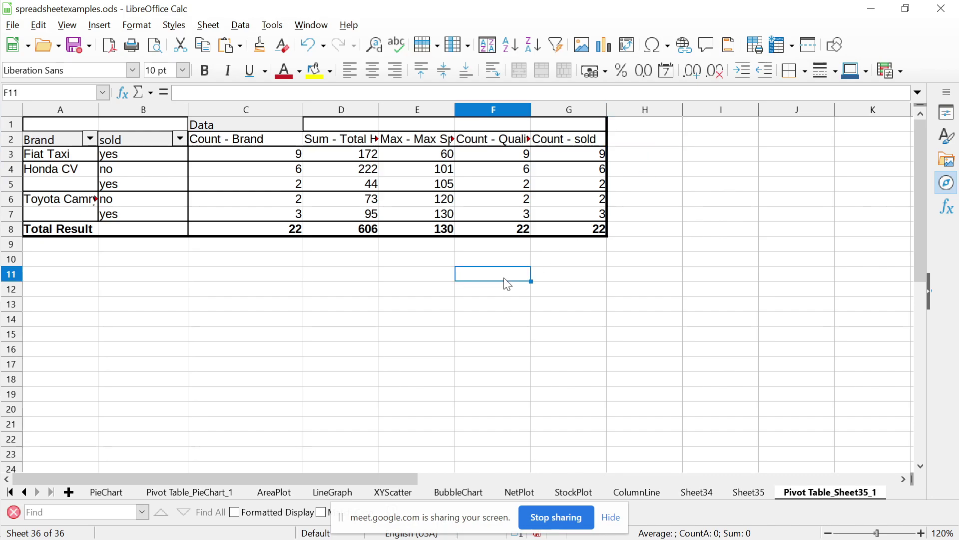
Cancel deleting the Pivot Table_Sheet35_1 sheet and switch to the Impress presentation
right_click(855, 497)
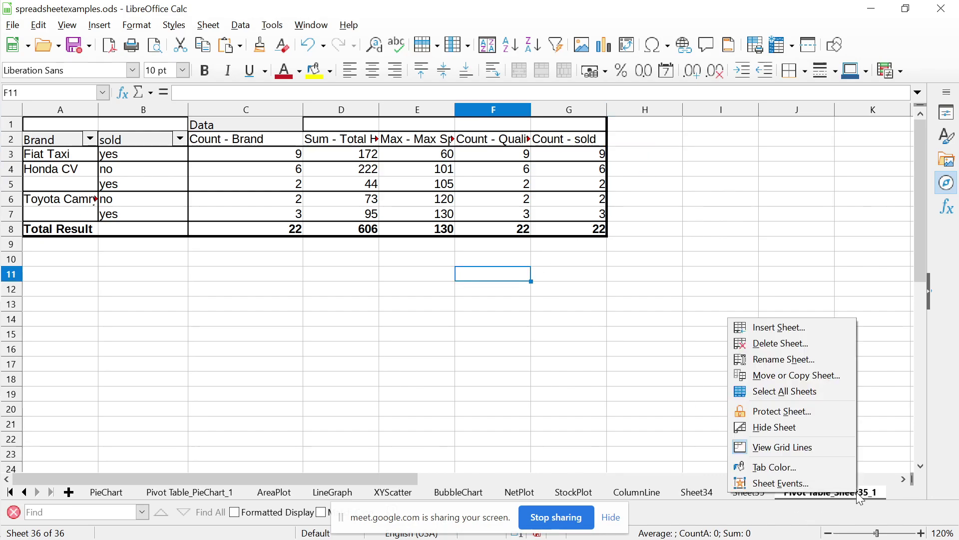
click(820, 344)
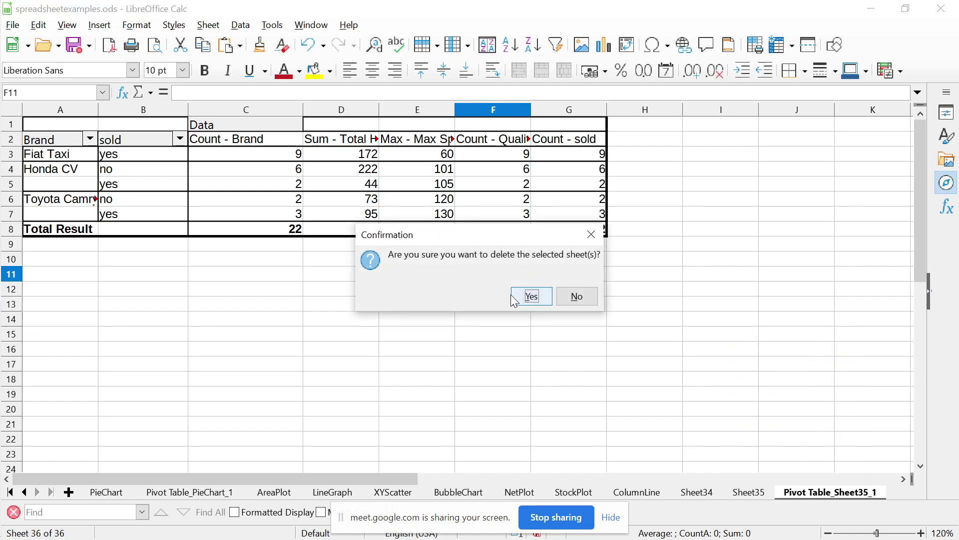
click(574, 296)
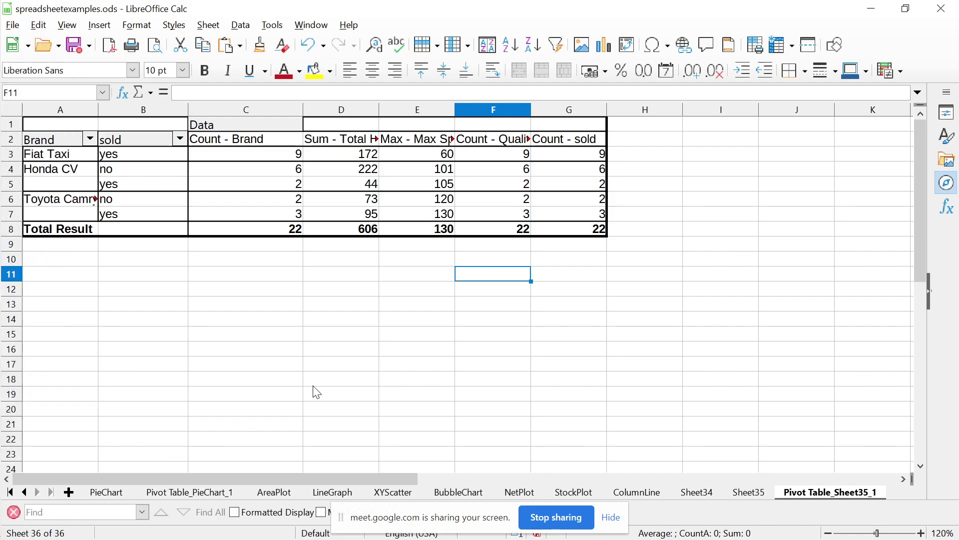
key(alt+Tab)
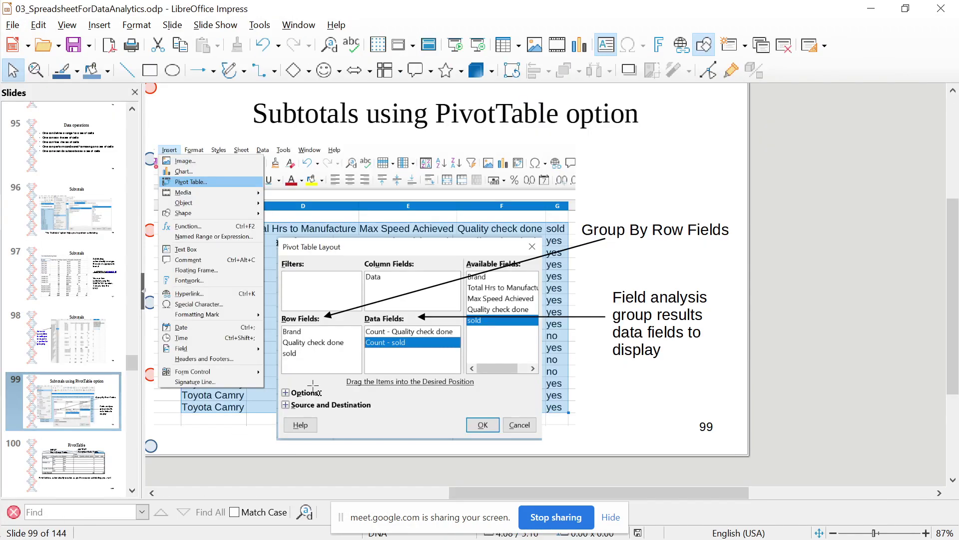
Page through pivot table slides 100 to 102, ending on the PivotTable counts and MAX diagram
click(64, 472)
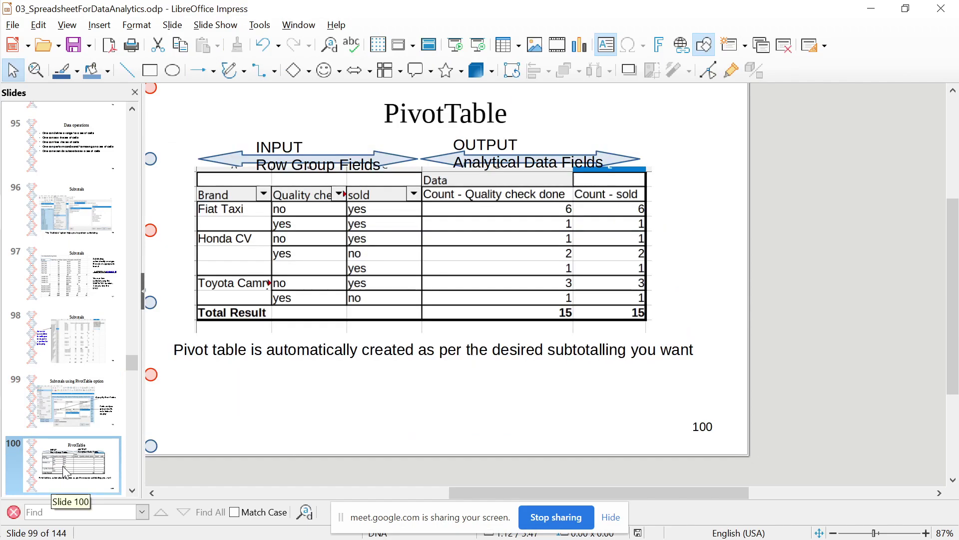
click(64, 472)
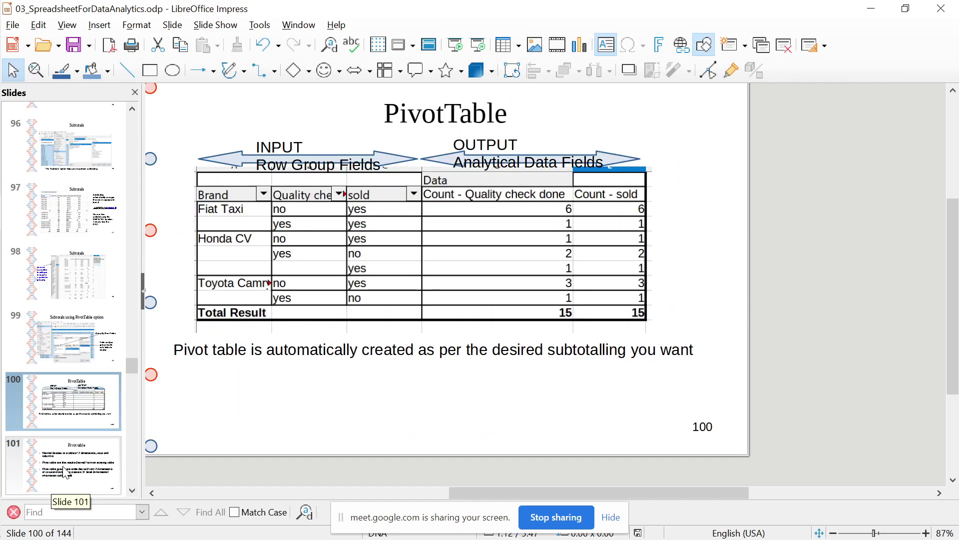
click(64, 472)
key(Down)
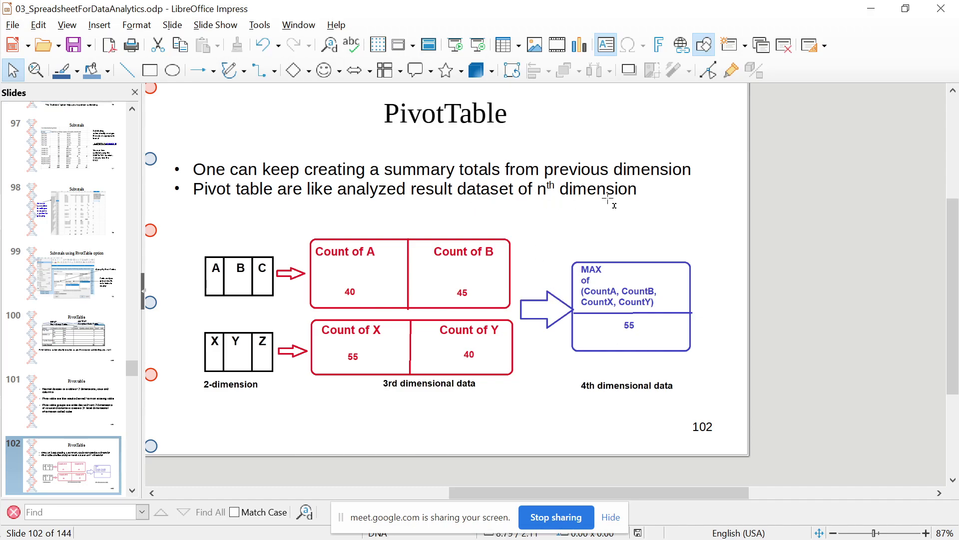
click(90, 344)
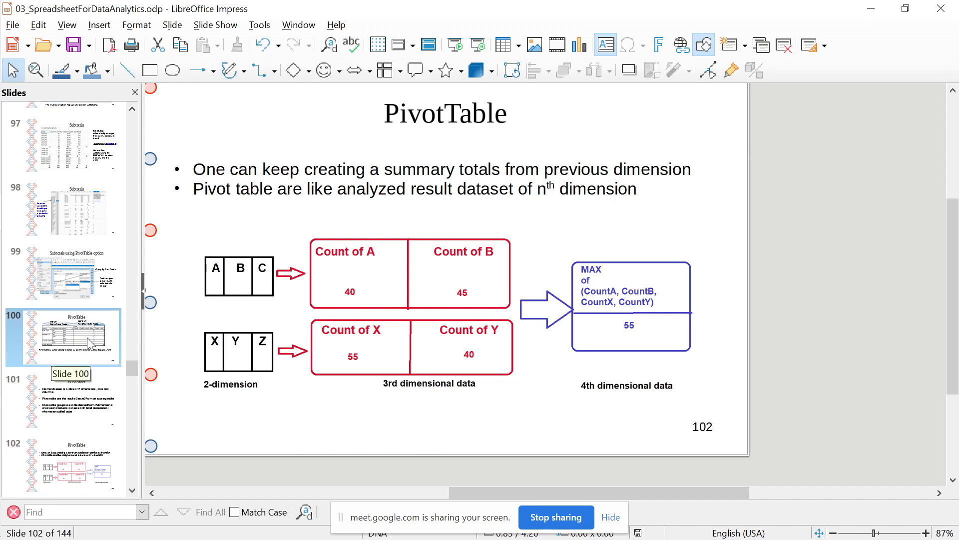
key(Down)
key(Down)
key(Down)
key(Down)
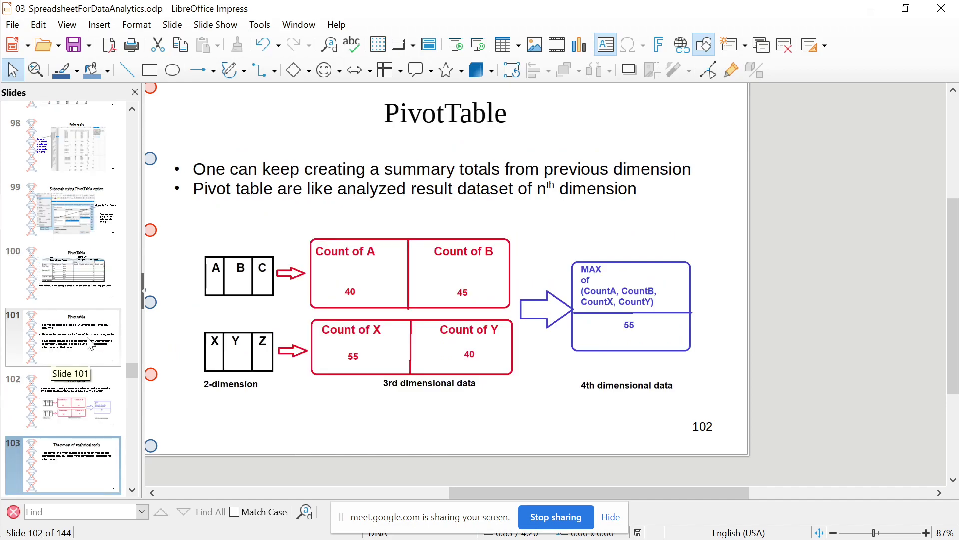
Return to the Data Visualization slide and highlight the word Charts in its first bullet
key(Down)
key(Down)
key(Down)
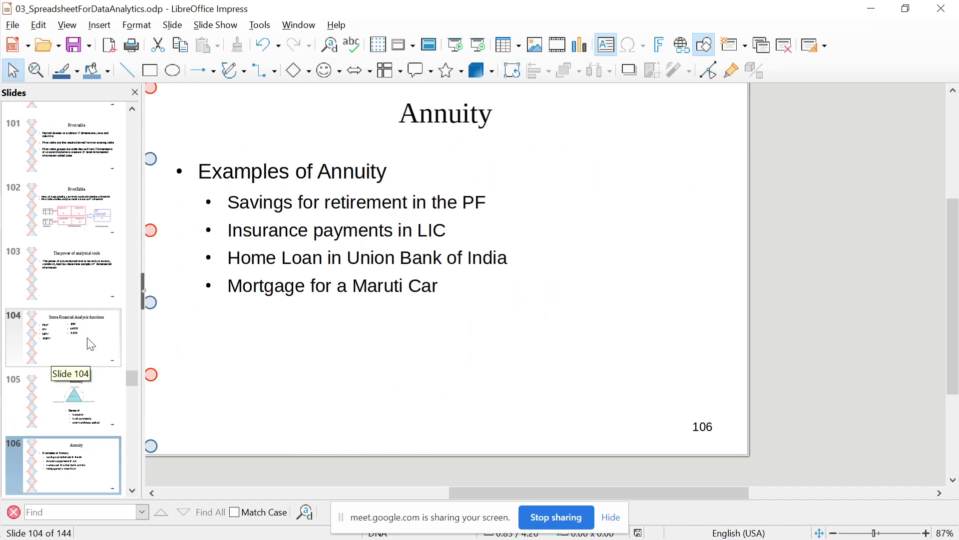
key(Down)
key(Down)
key(Down)
key(Down)
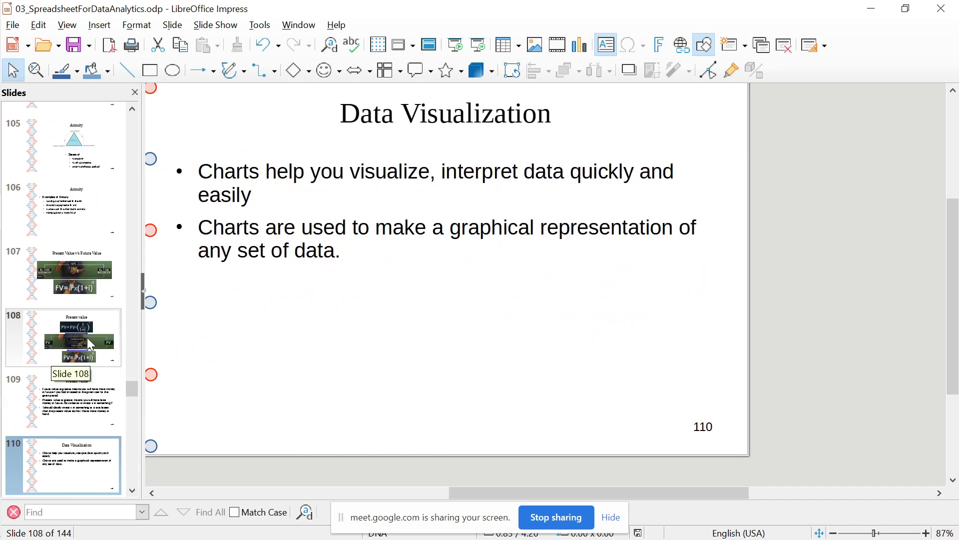
key(Up)
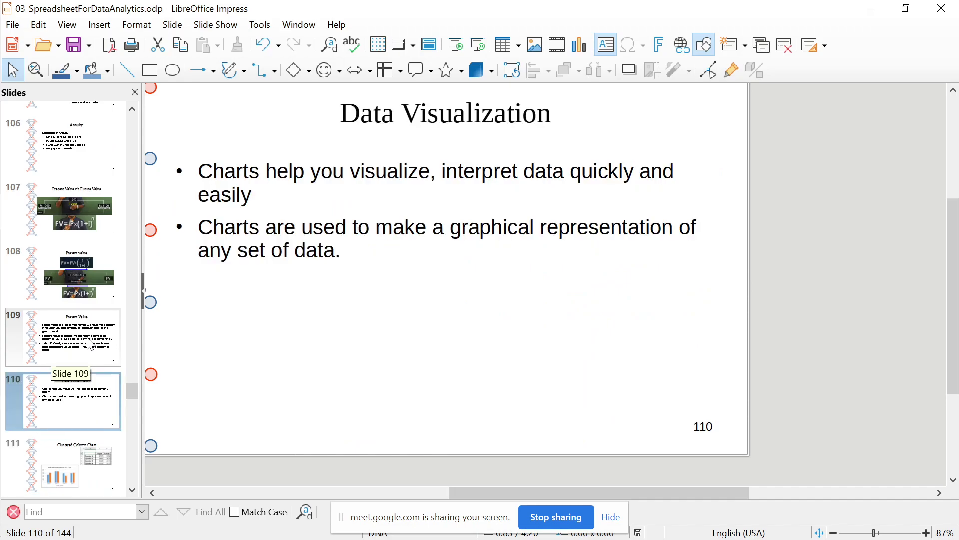
key(Down)
key(Up)
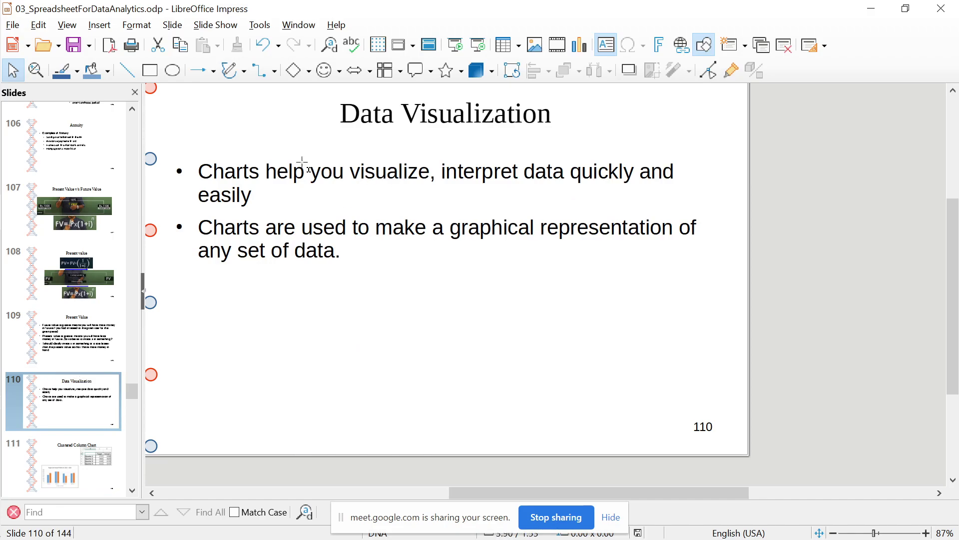
double_click(246, 172)
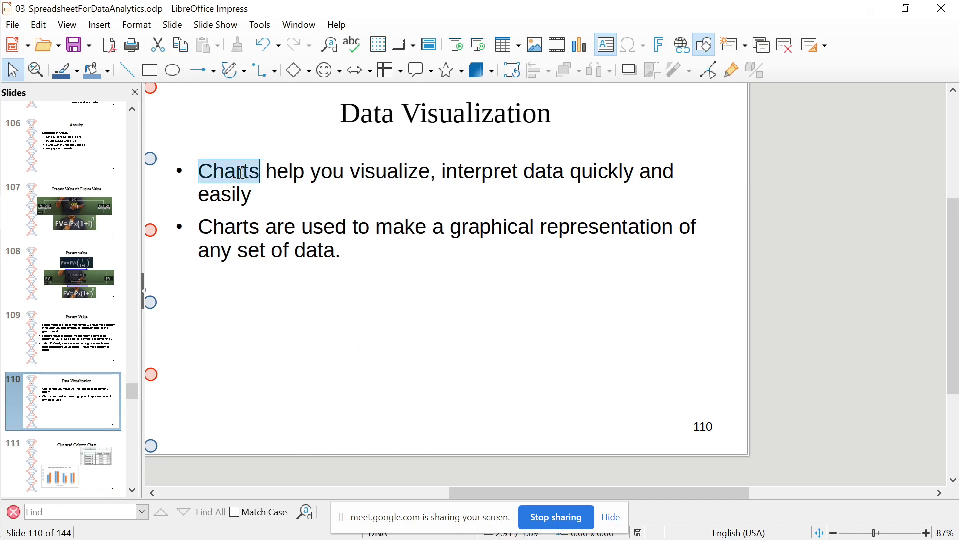
click(305, 168)
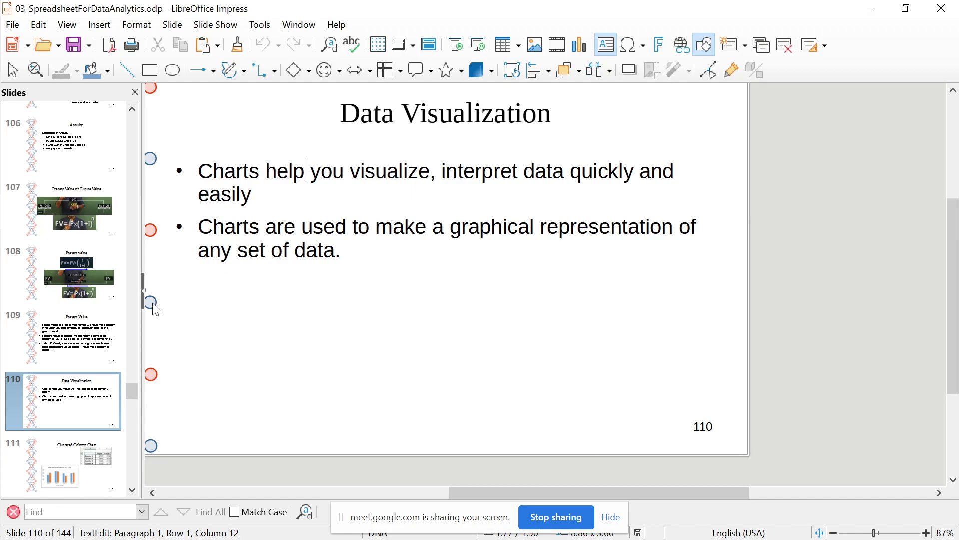
Look at the Present Value slide, then advance to slide 111, Clustered Column Chart
click(90, 345)
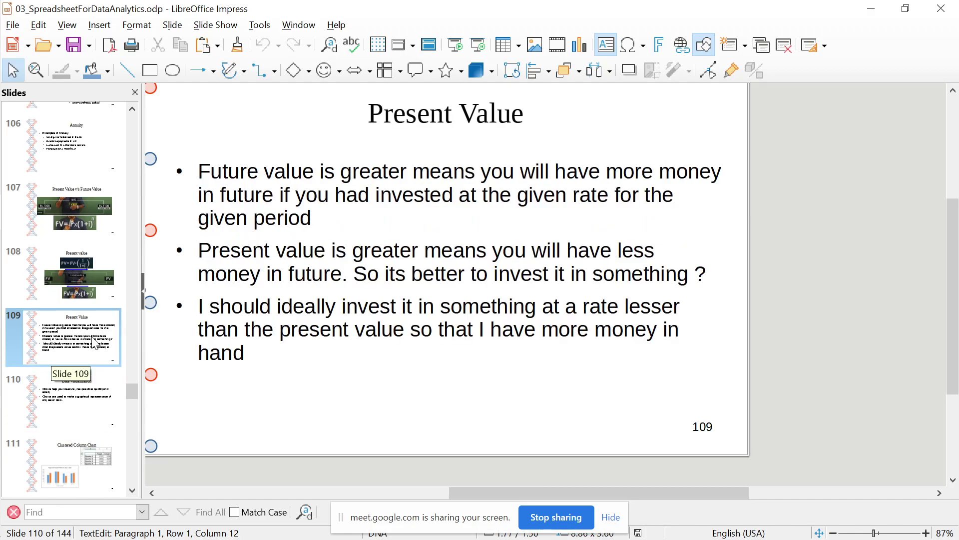
click(90, 399)
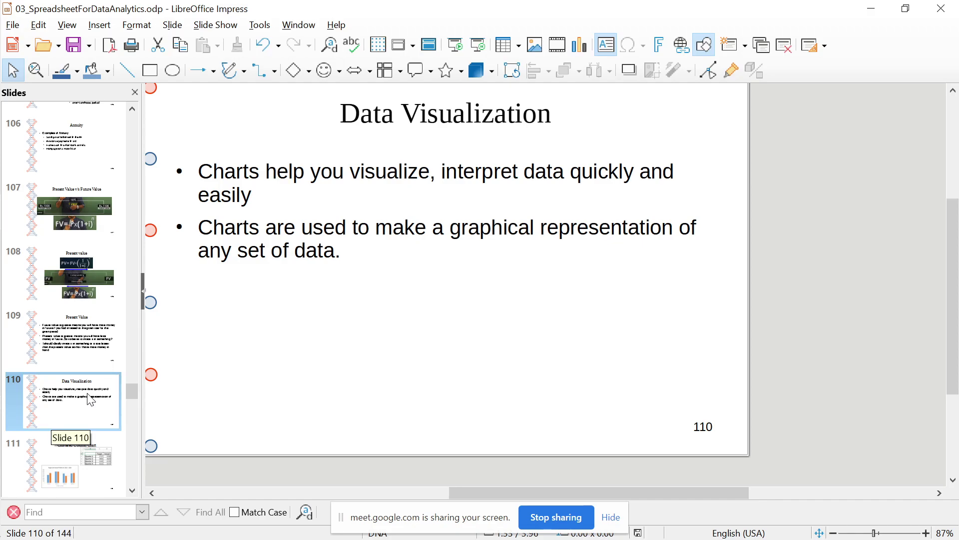
key(Down)
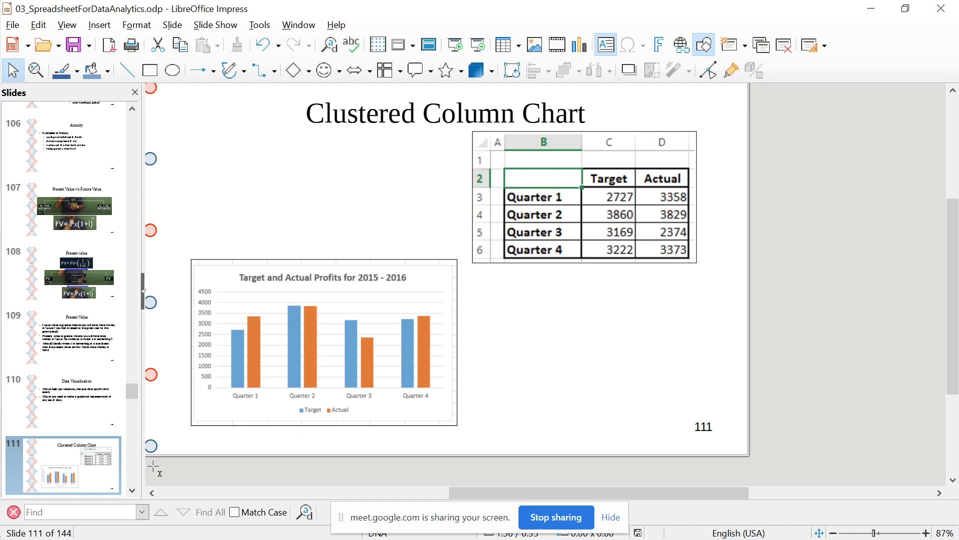
Open the Chart terms slide and highlight the words cells, including and range
click(135, 491)
scroll(136, 491, down, 3)
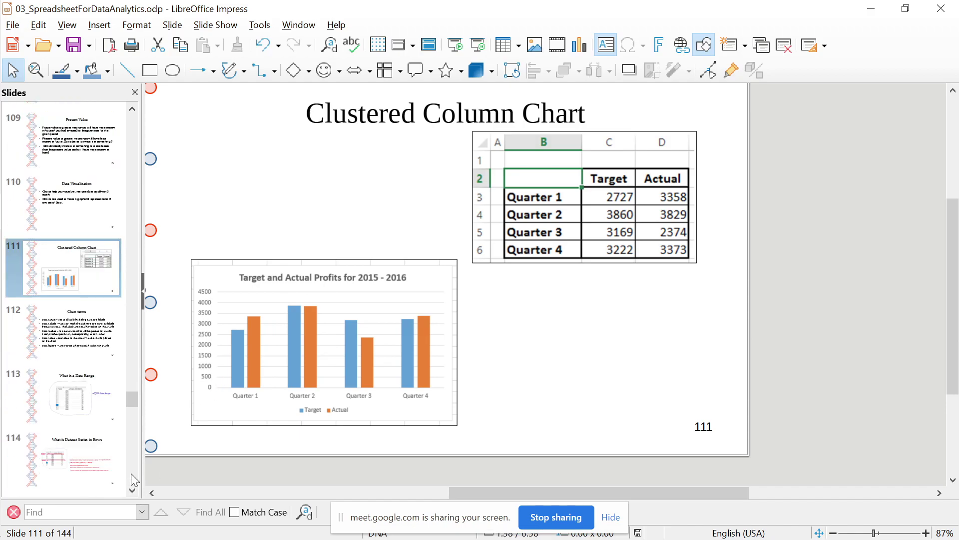
click(97, 336)
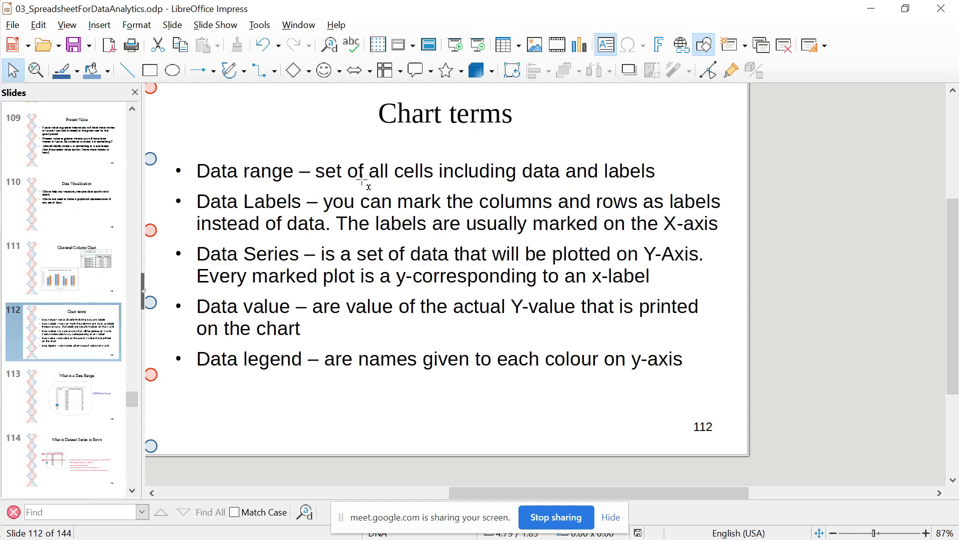
double_click(407, 171)
double_click(472, 170)
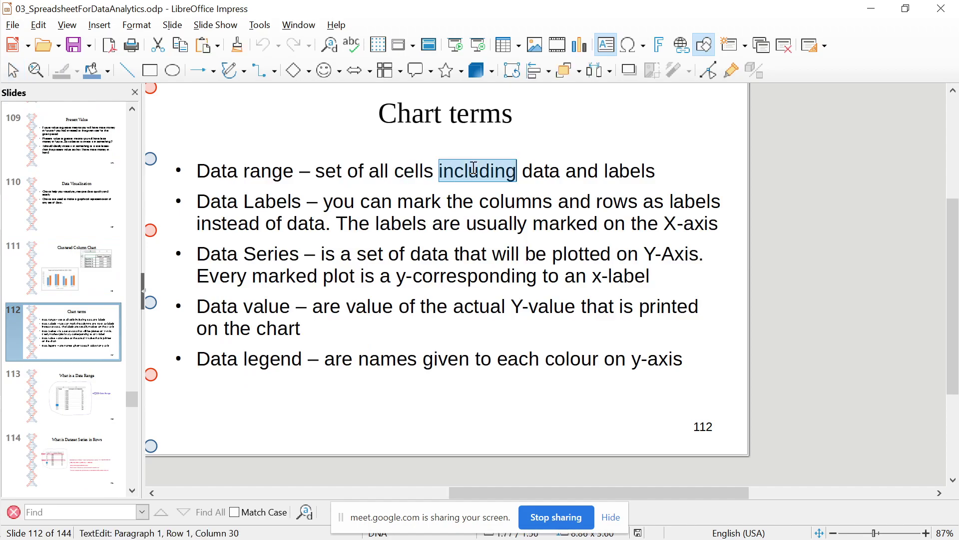
double_click(270, 174)
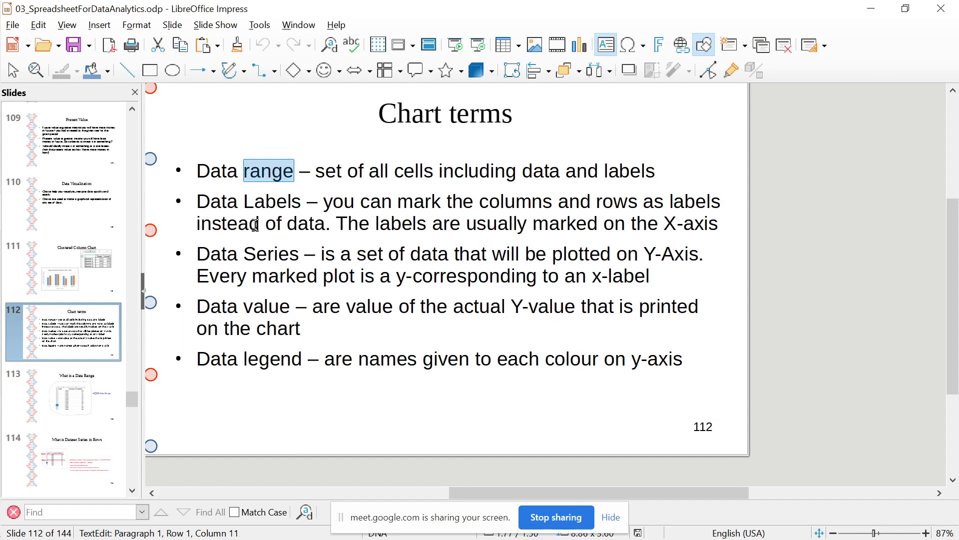
click(253, 254)
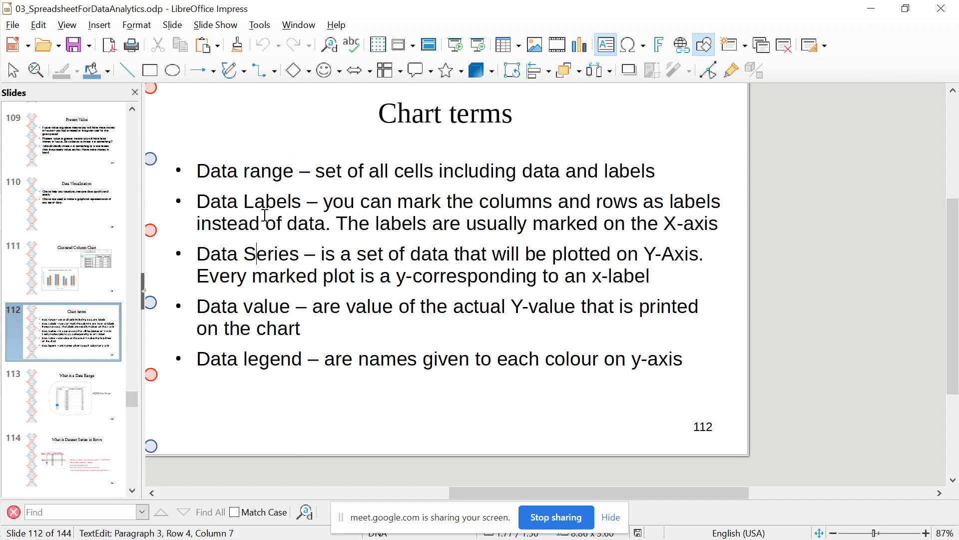
Highlight the words value and legend, then range again, on the Chart terms slide
double_click(261, 305)
double_click(269, 353)
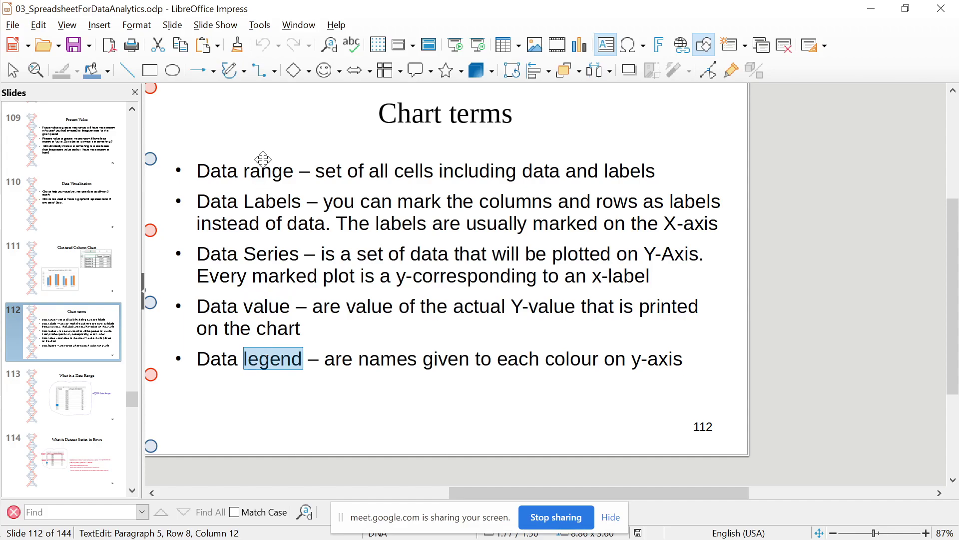
key(Escape)
double_click(277, 166)
click(344, 170)
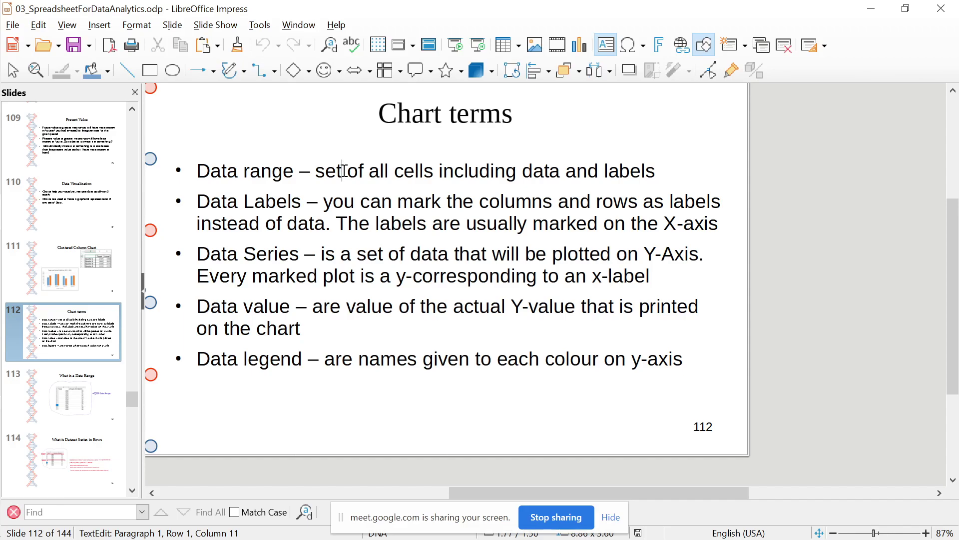
Select the Data range, Data Labels and Data Series bullets in turn, then return to Calc
key(shift+End)
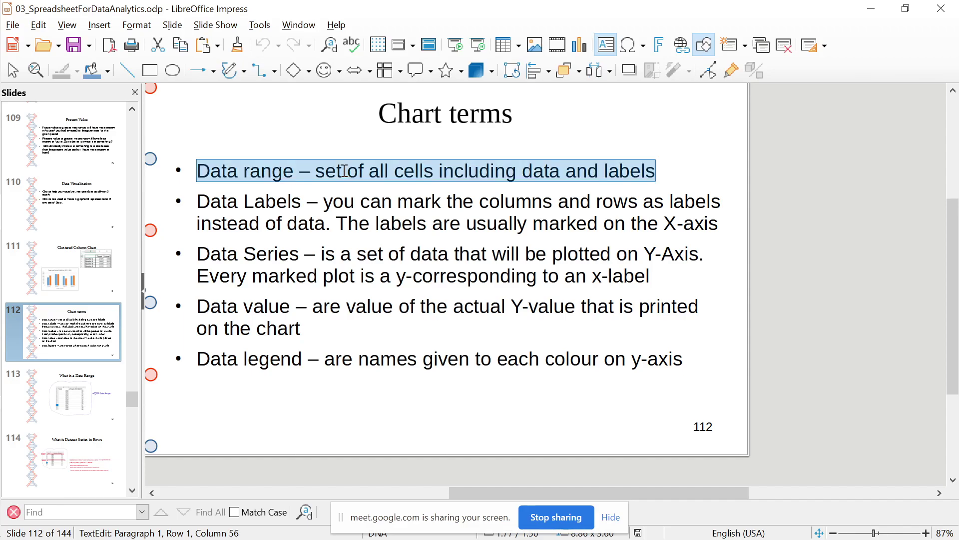
key(End)
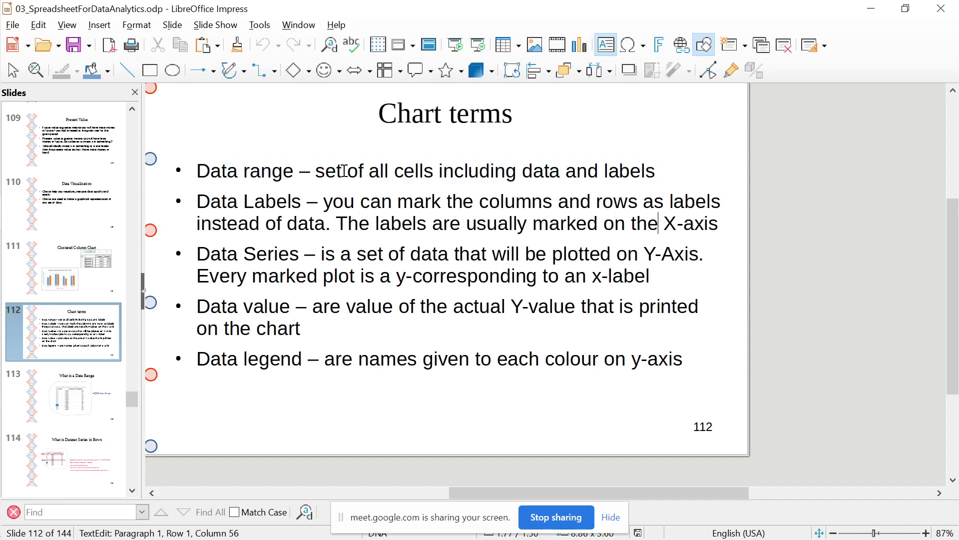
key(Right)
key(shift+Down)
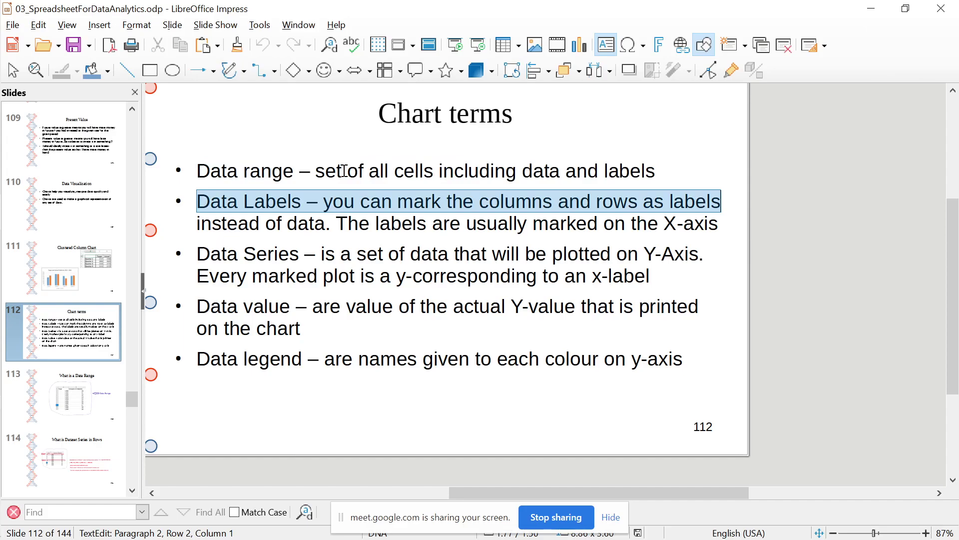
key(shift+End)
key(Down)
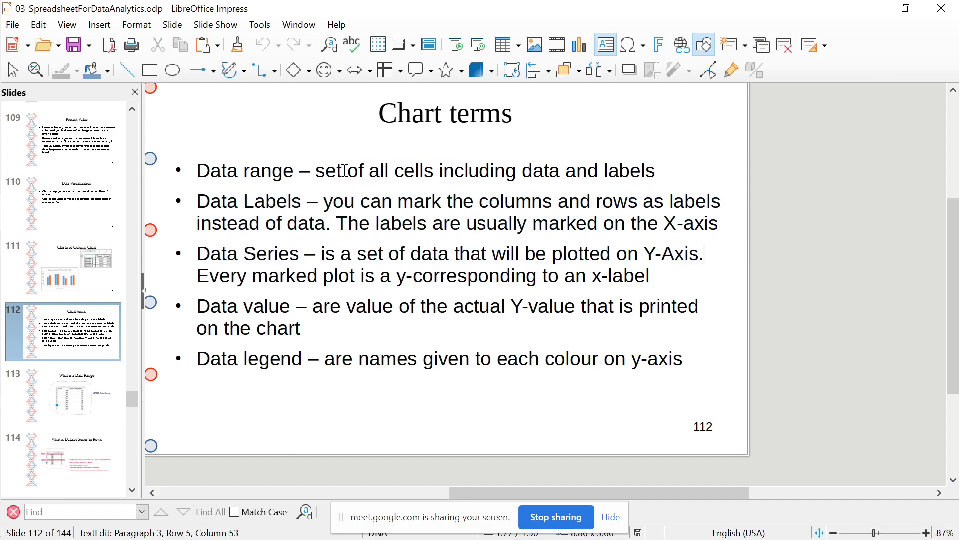
key(Home)
key(shift+Down)
key(shift+End)
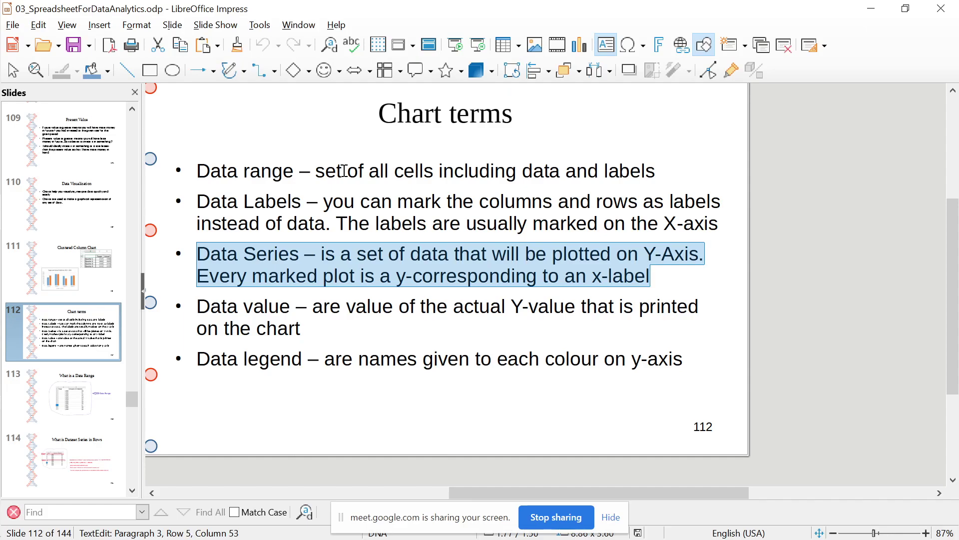
key(alt+Tab)
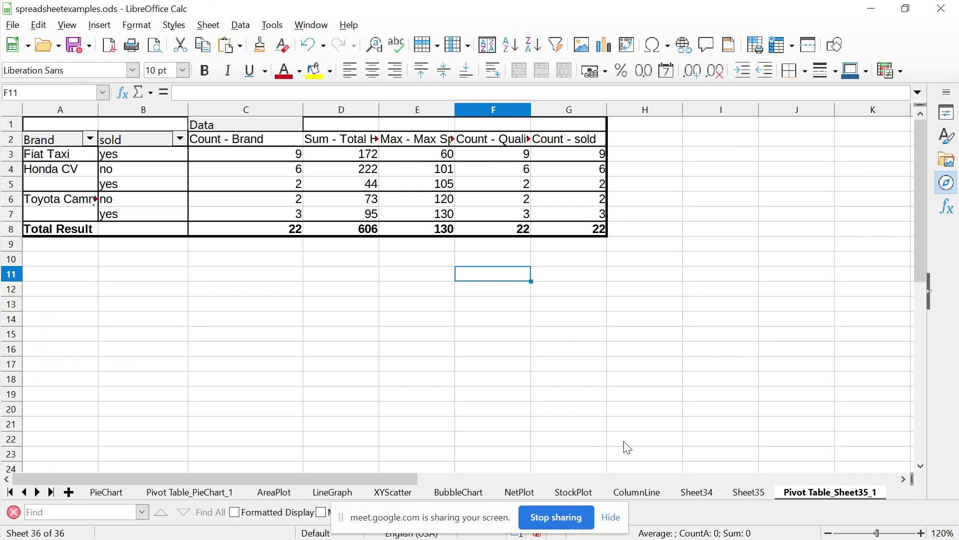
Switch to Sheet35 and make the car table's header row B3:F3 bold
click(747, 492)
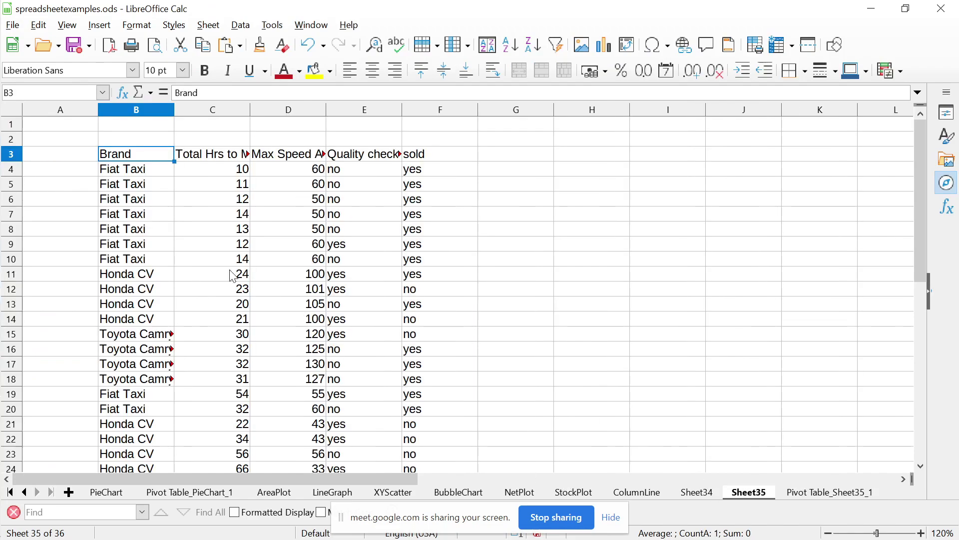
key(shift+Right)
key(shift+Right)
key(shift+Right)
key(shift+Right)
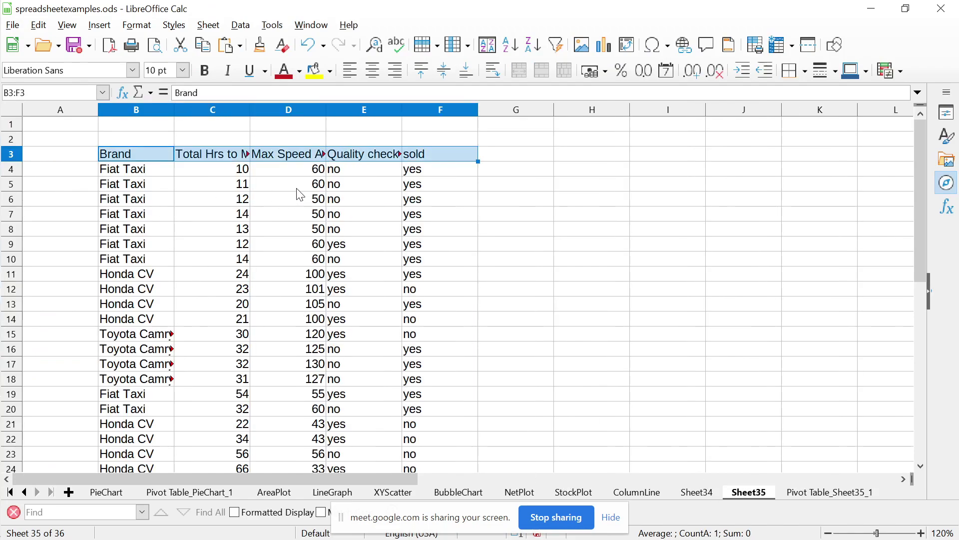
key(shift+Down)
key(shift+Down)
key(shift+Down)
key(shift+Down)
key(shift+Down)
key(shift+Down)
key(shift+Down)
key(shift+Down)
key(shift+Down)
key(shift+Down)
key(shift+Down)
key(shift+Down)
key(shift+Down)
key(shift+Down)
key(shift+Down)
key(shift+Down)
key(shift+Down)
key(shift+Down)
key(shift+Down)
key(shift+Down)
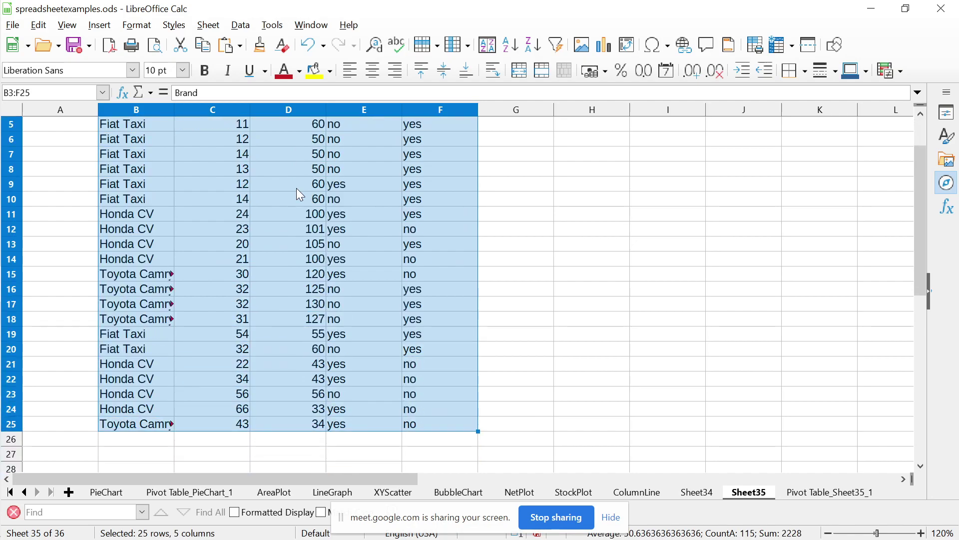
key(Escape)
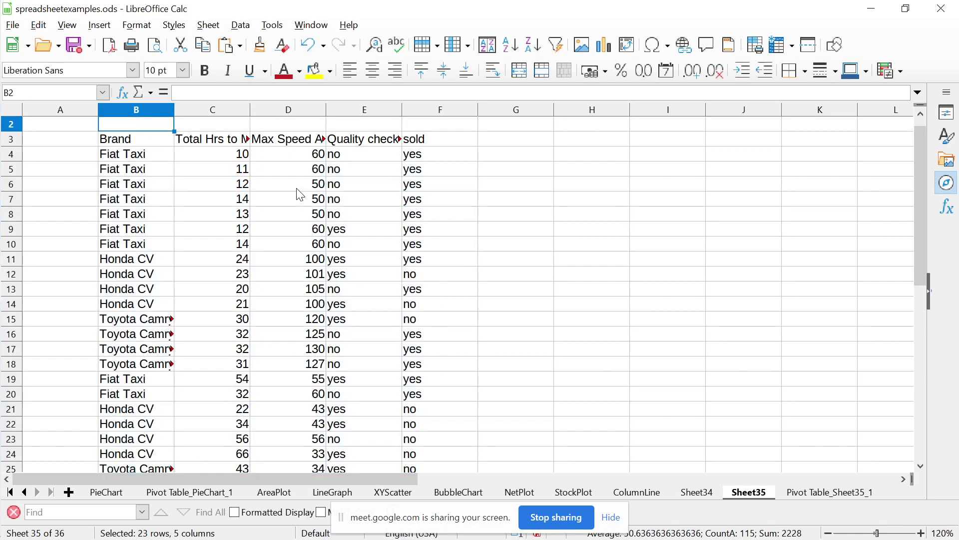
key(shift+Right)
key(shift+Right)
key(shift+Right)
key(shift+Right)
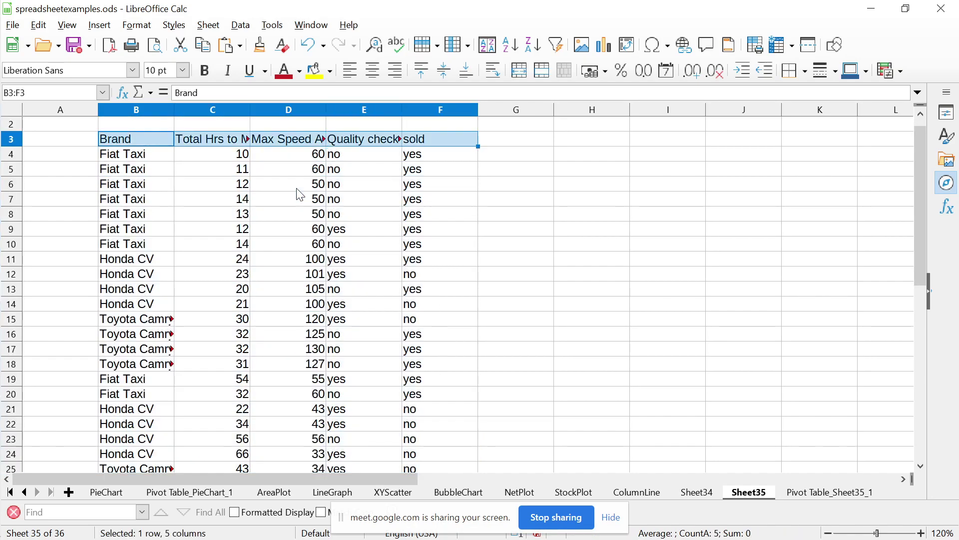
key(ctrl+b)
Return to B3 and reselect the header row, briefly extending it into rows 4–5
key(Left)
key(Right)
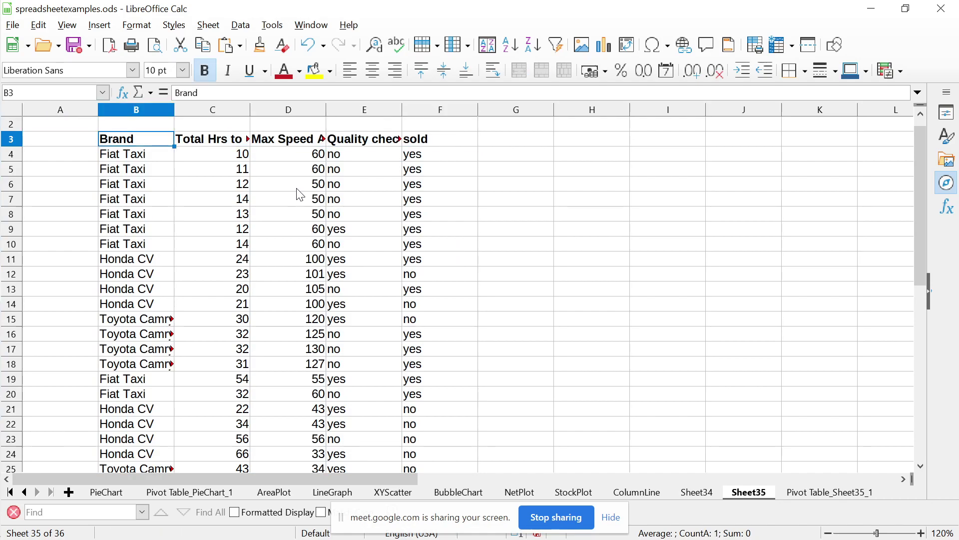
key(Down)
key(Up)
key(shift+Right)
key(shift+Right)
key(shift+Right)
key(shift+Right)
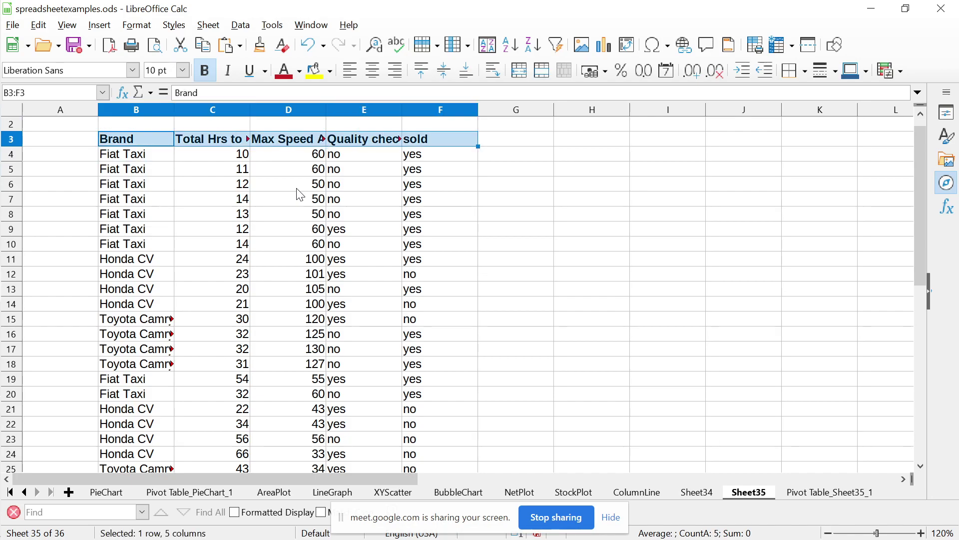
key(shift+Down)
key(shift+Down)
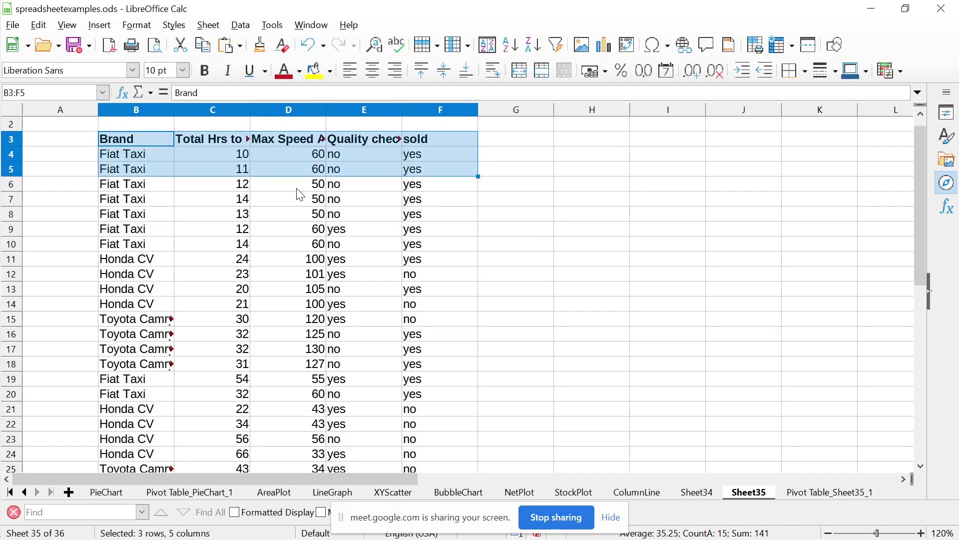
key(shift+Up)
key(shift+Up)
key(shift+Left)
key(shift+Left)
key(shift+Left)
key(shift+Left)
Select the header row again and extend the selection down through the data rows
key(shift+Right)
key(shift+Right)
key(shift+Right)
key(shift+Right)
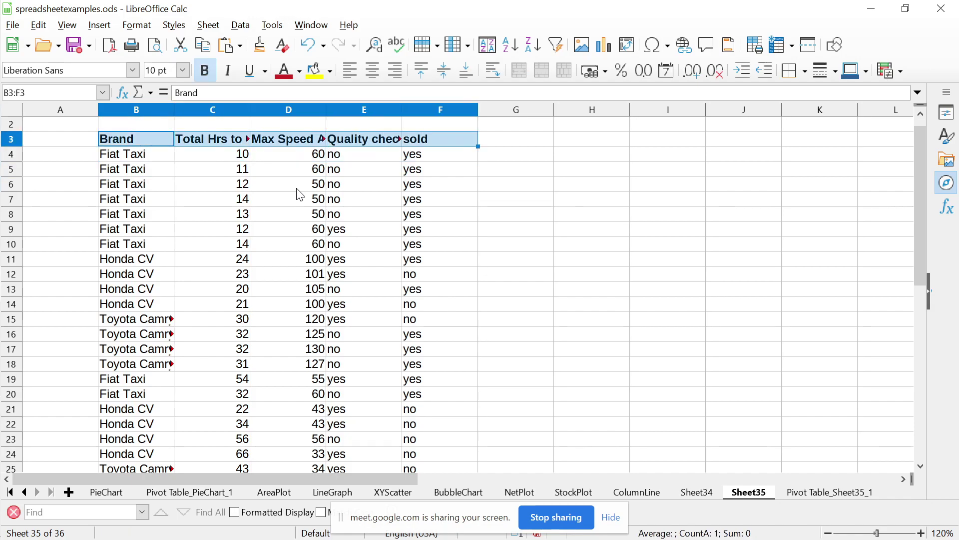
key(Down)
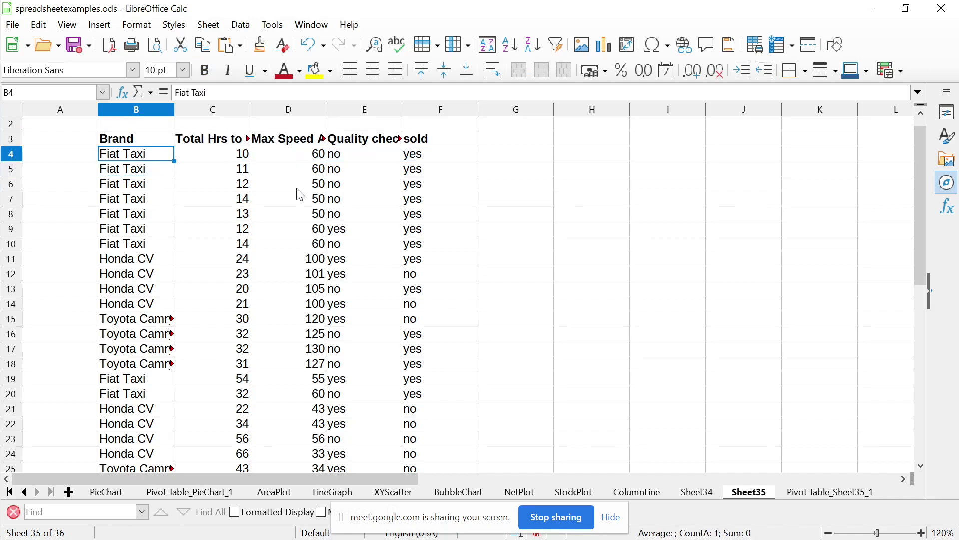
key(Up)
key(shift+Right)
key(shift+Right)
key(shift+Right)
key(shift+Right)
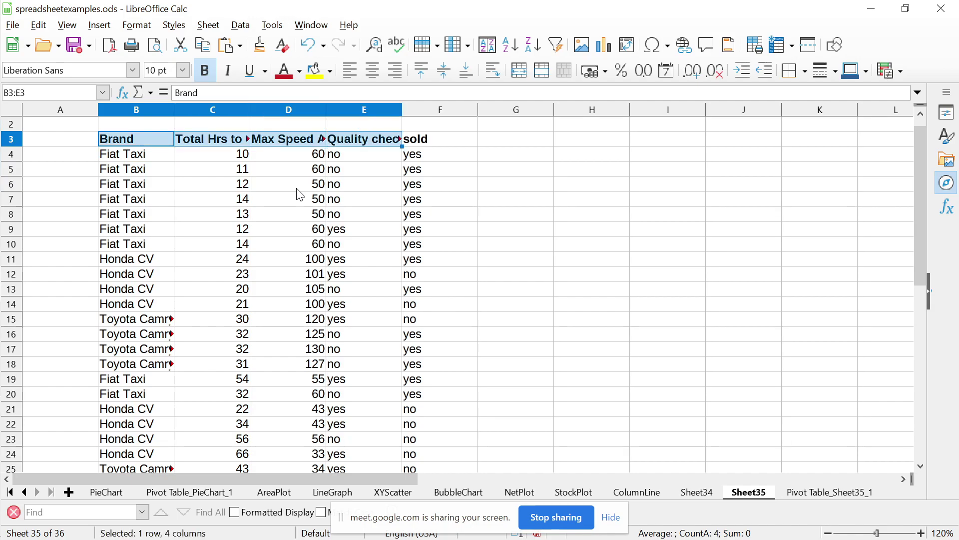
key(shift+Down)
key(shift+Down)
key(shift+Down)
key(shift+Down)
key(shift+Down)
key(shift+Down)
key(shift+Down)
key(shift+Down)
key(shift+Down)
key(shift+Down)
key(shift+Down)
key(shift+Down)
key(shift+Down)
key(shift+Down)
key(shift+Down)
key(shift+Down)
key(shift+Down)
key(shift+Down)
key(shift+Down)
key(shift+Down)
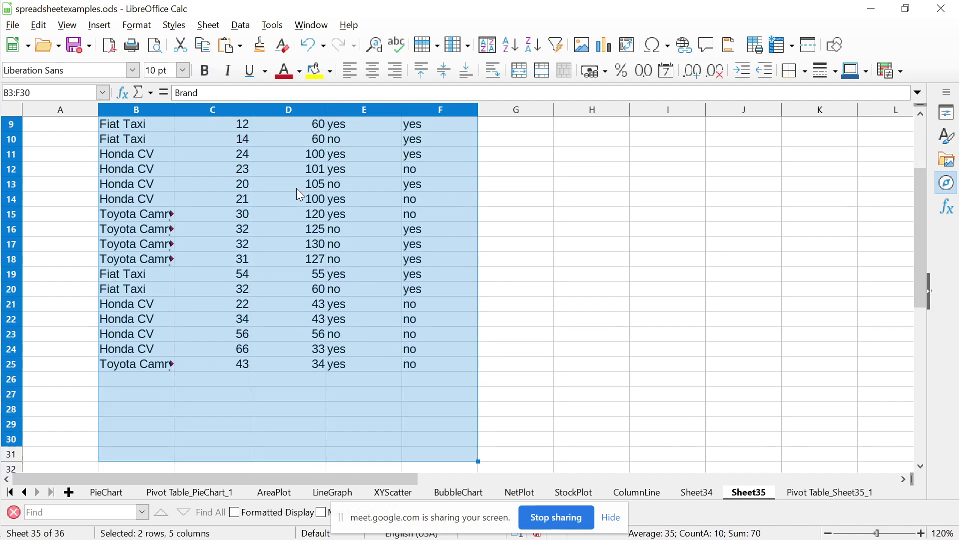
key(shift+Up)
key(shift+Up)
key(shift+Up)
key(shift+Up)
key(shift+Up)
key(shift+Up)
key(Up)
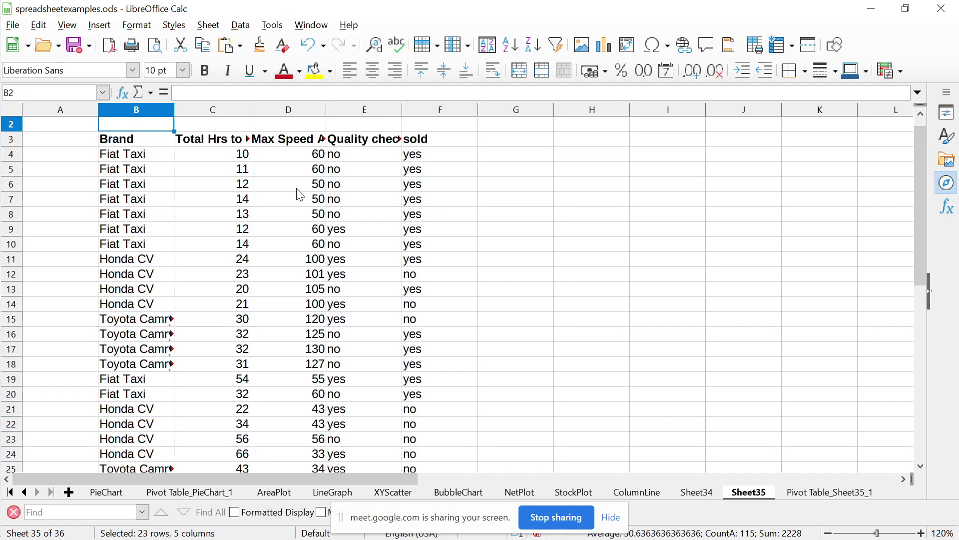
Step between the Brand header and the cells of the first data row
key(Down)
key(Down)
key(Up)
key(Down)
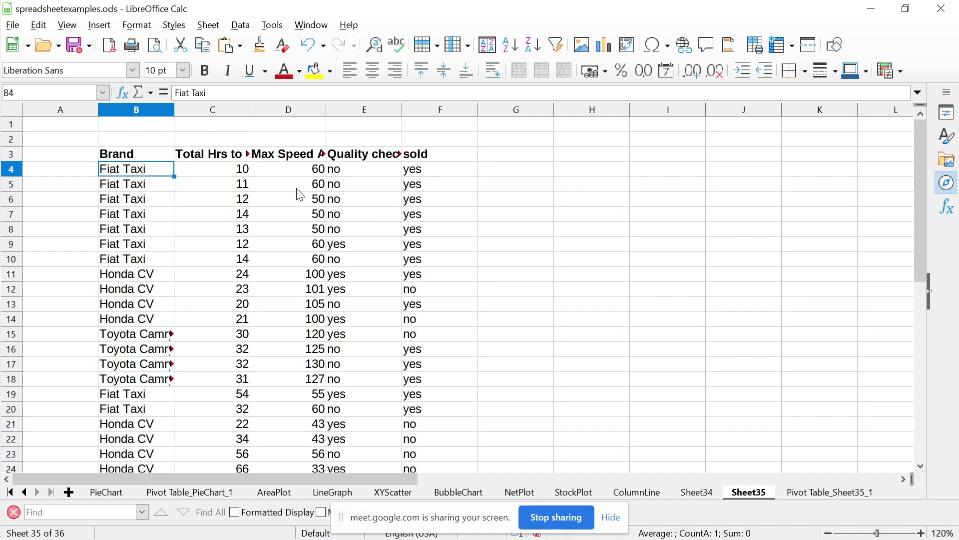
key(Right)
key(Left)
key(Right)
key(Right)
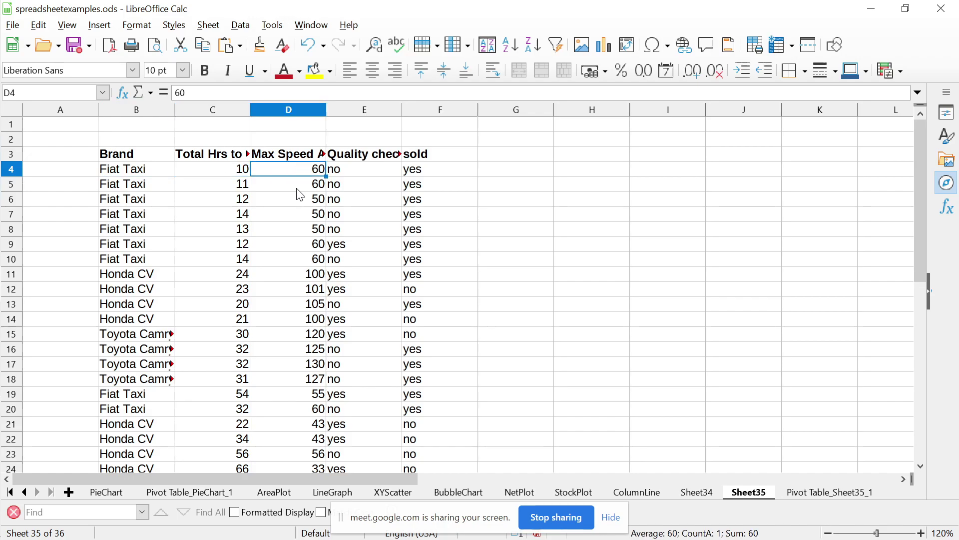
key(Right)
key(Right)
key(Left)
key(Left)
key(Left)
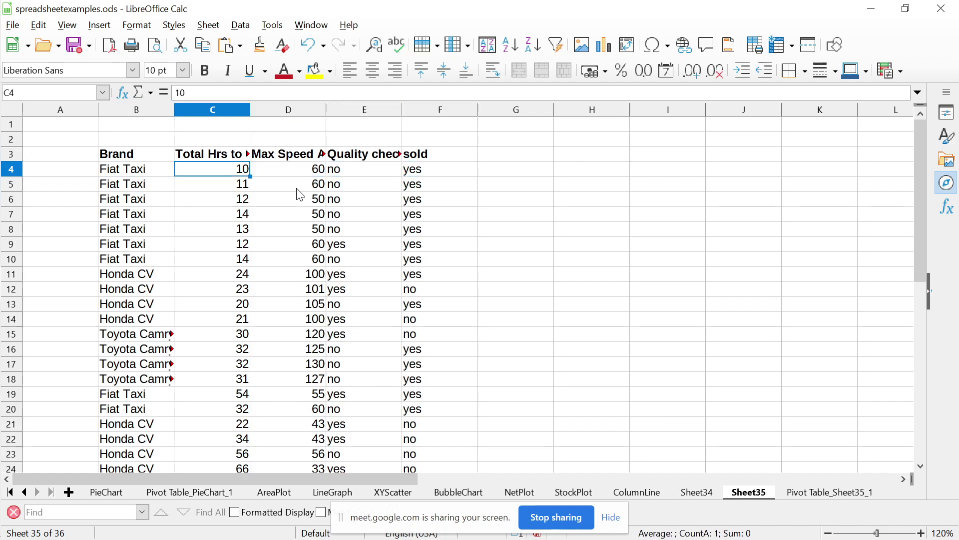
key(Left)
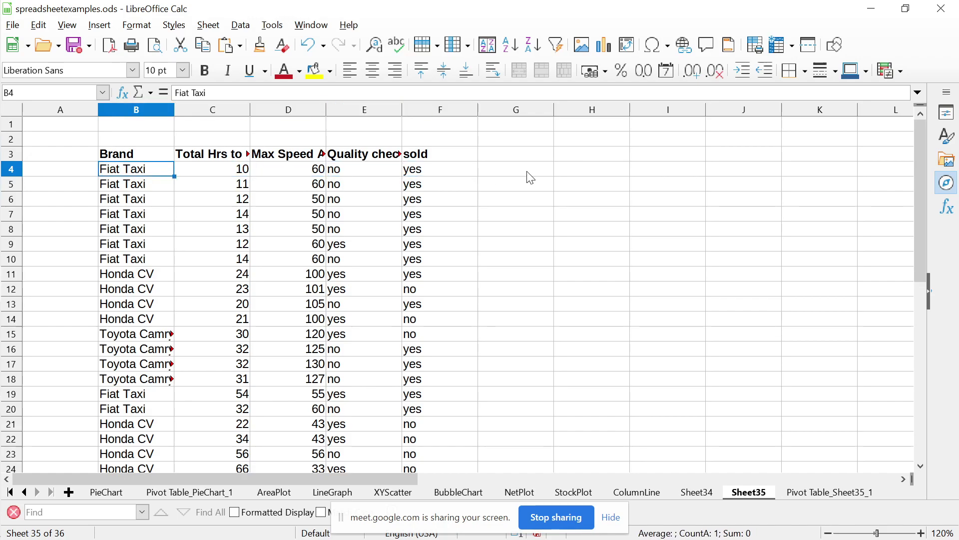
Click cells around the table, including row 6's sold value and empty G4, then return to 10
click(84, 174)
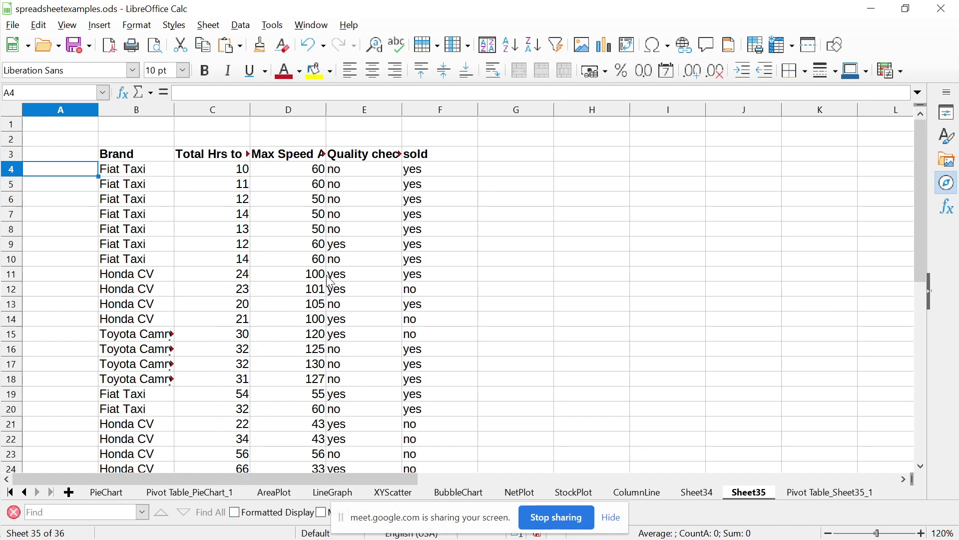
click(473, 199)
click(515, 184)
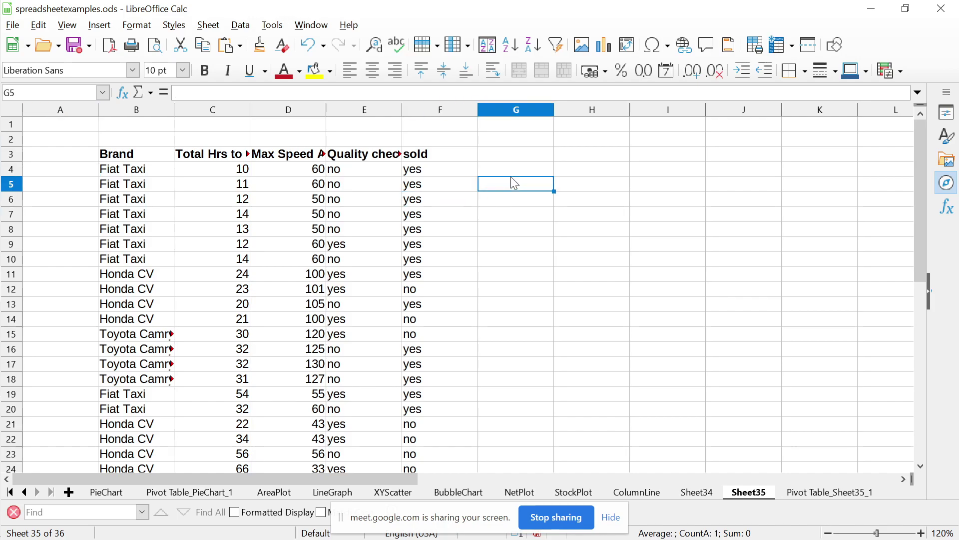
click(530, 174)
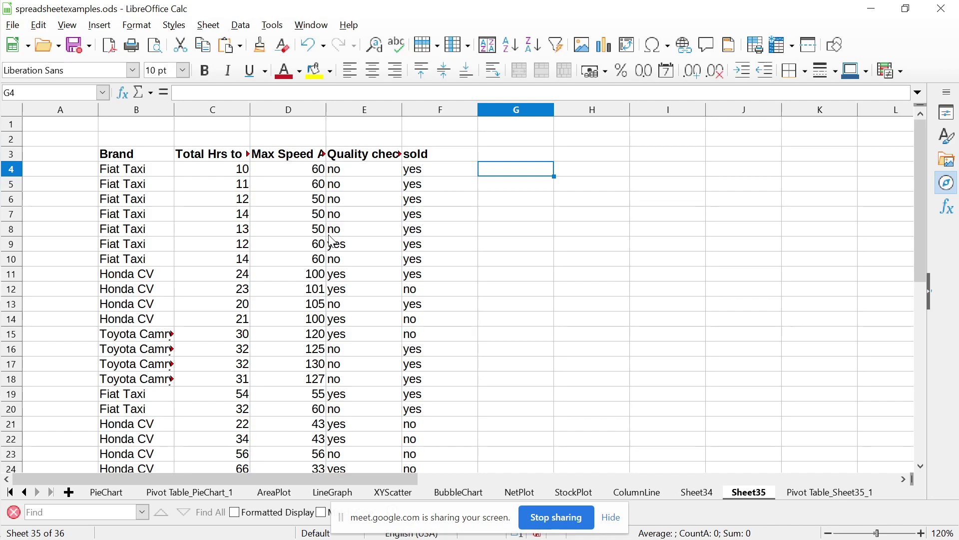
key(Left)
key(Left)
key(Left)
key(Left)
key(Left)
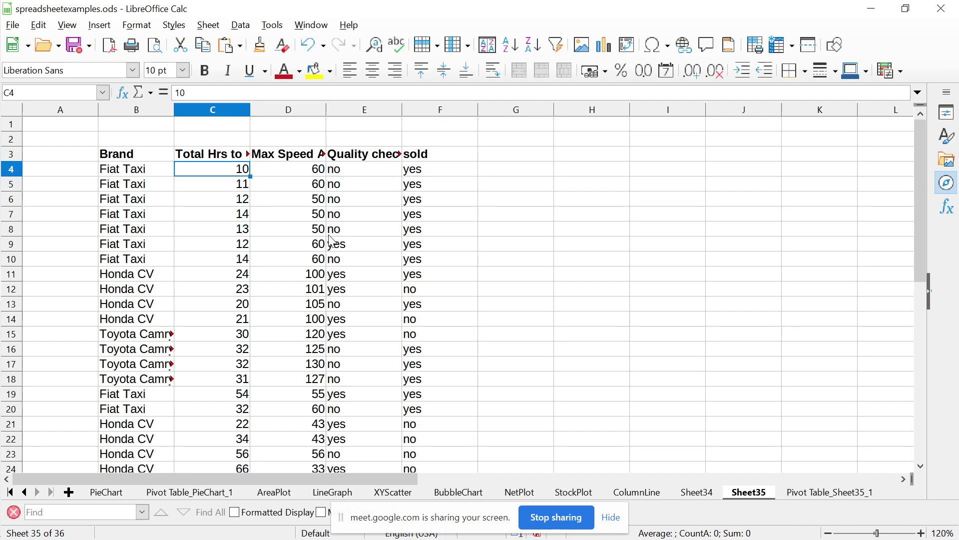
key(Right)
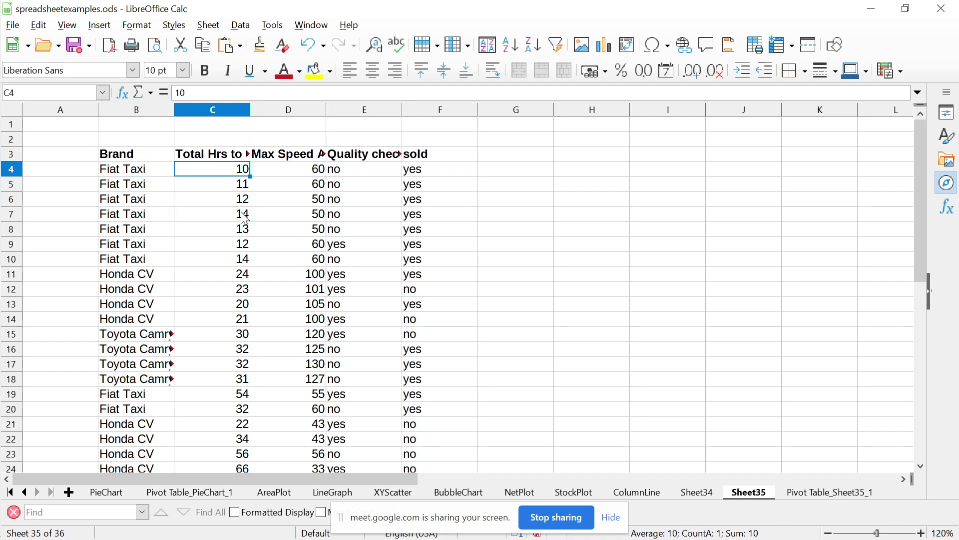
Select columns B through F, then briefly glance at Impress and come back
click(143, 109)
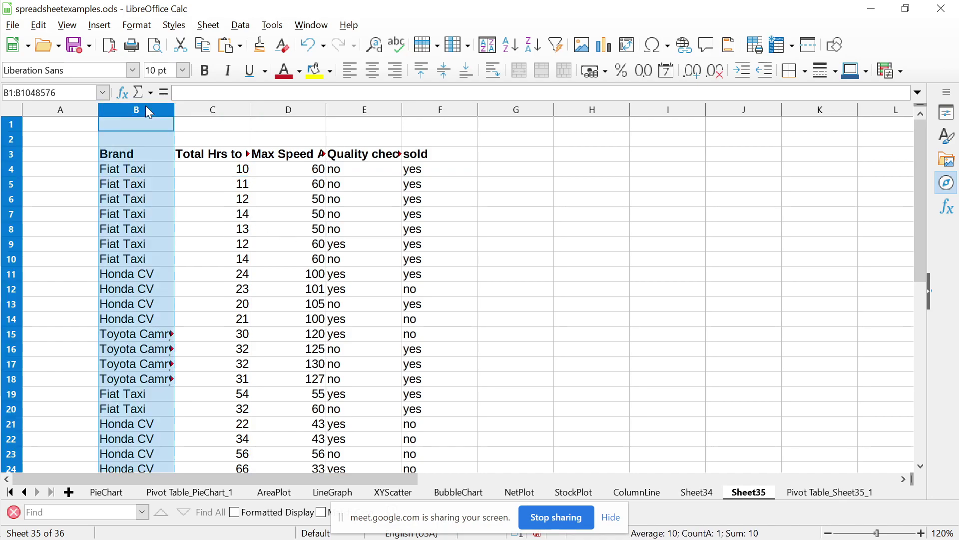
key(shift+Right)
key(shift+Right)
key(shift+Right)
key(shift+Right)
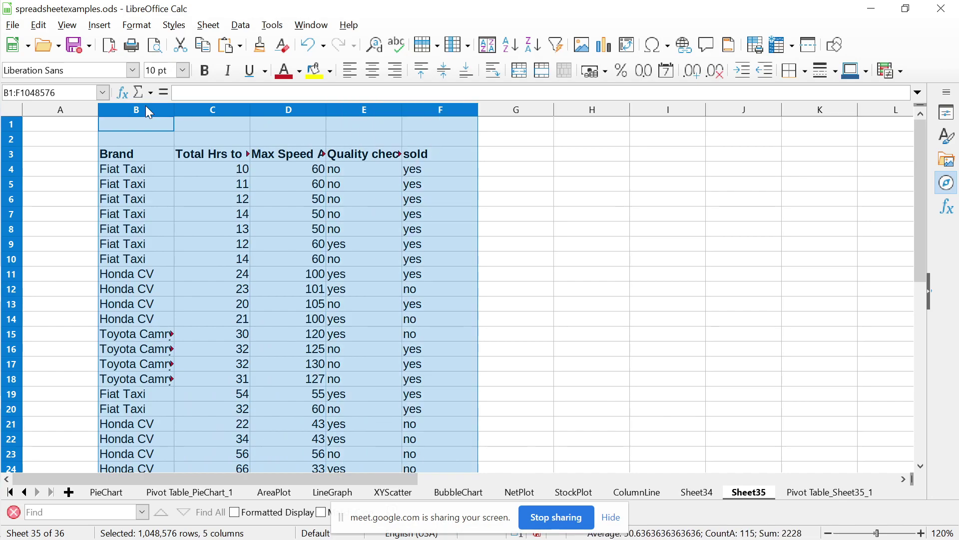
key(Up)
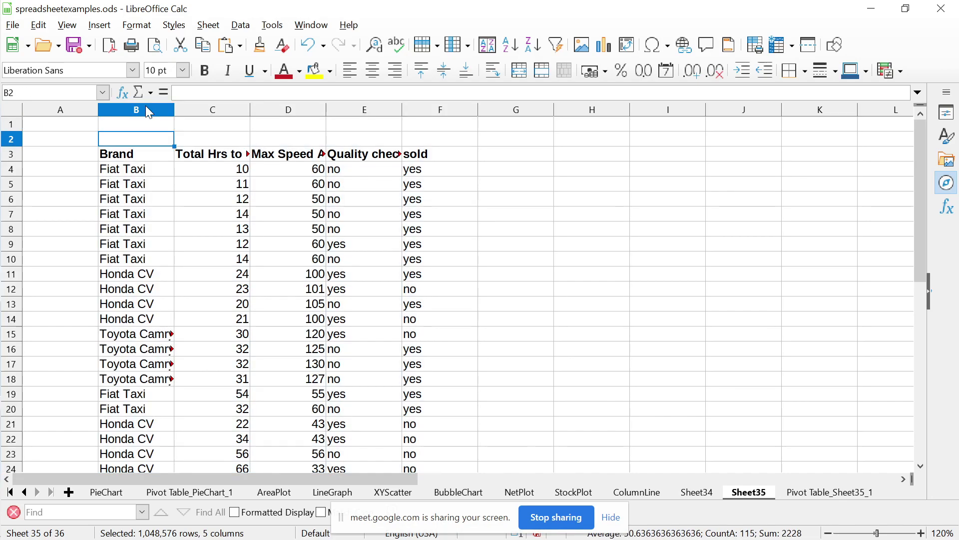
key(Down)
key(Down)
key(Down)
key(Down)
key(Up)
key(Up)
key(alt+Tab)
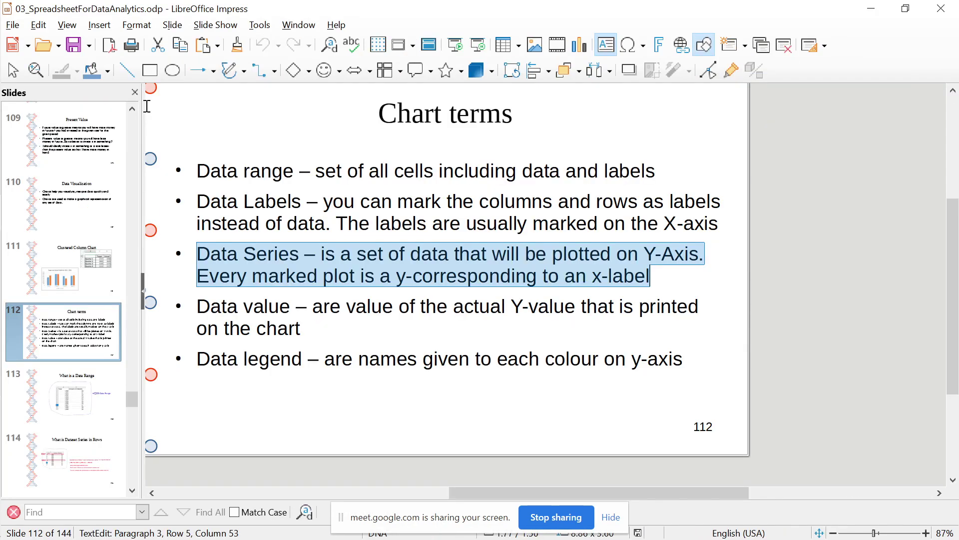
key(alt+Tab)
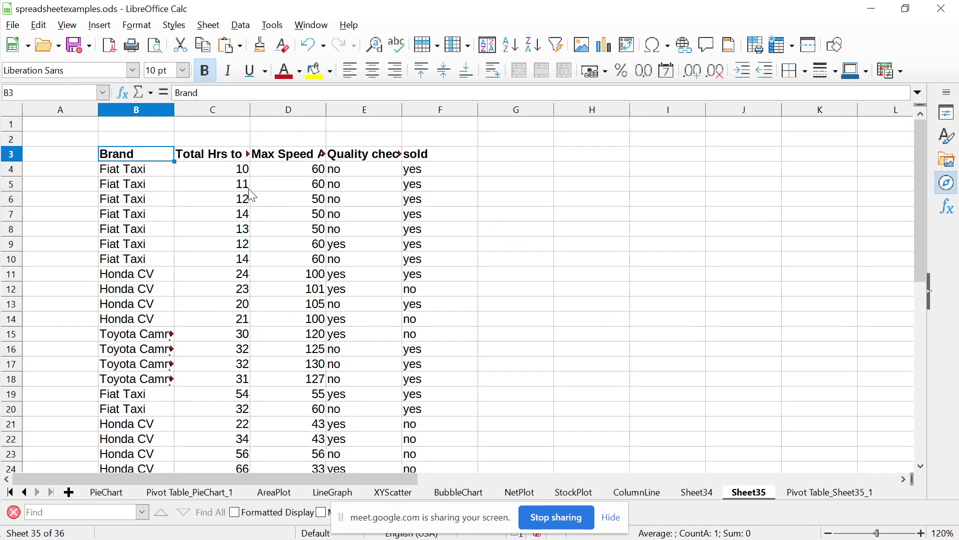
Select the first data row B4:F4, then return to the Chart terms slide in Impress
click(231, 188)
key(Up)
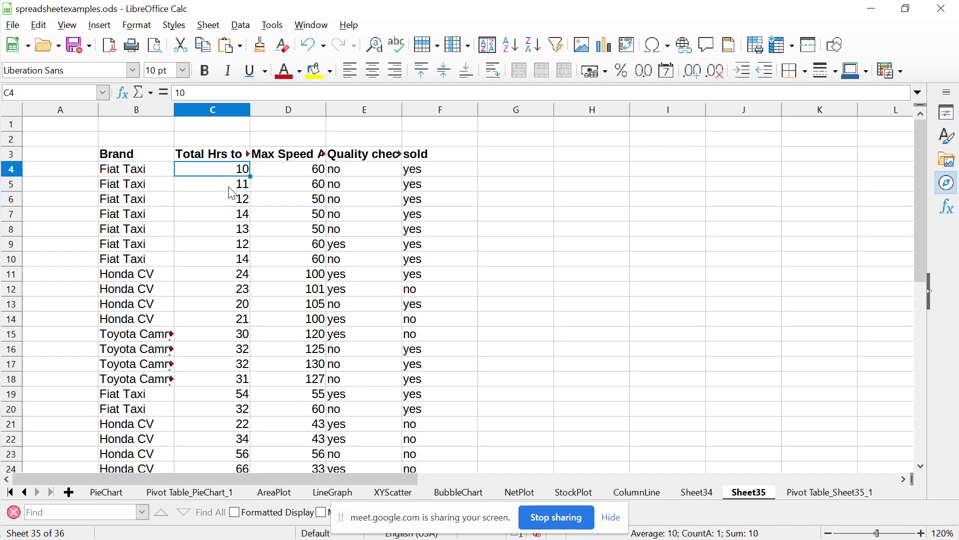
key(Left)
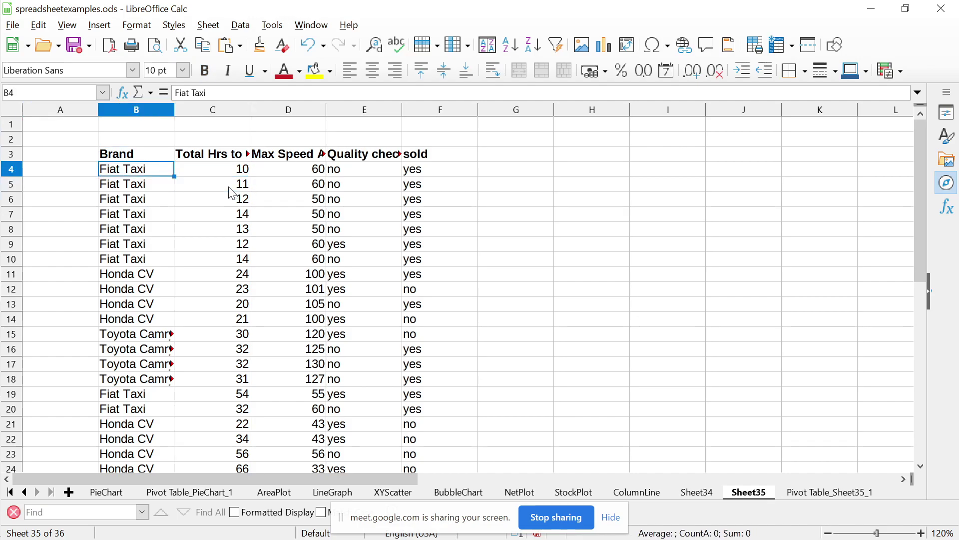
key(Right)
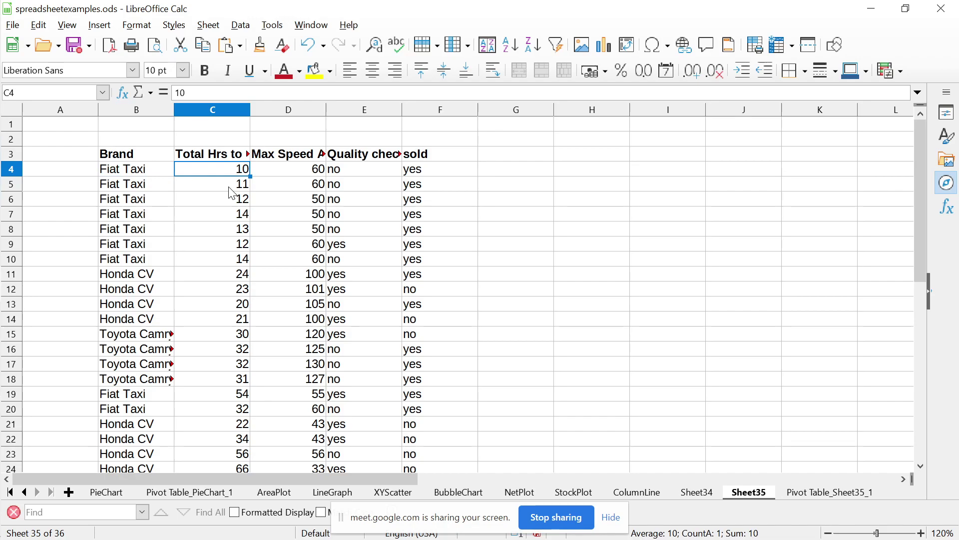
key(Left)
key(shift+Right)
key(shift+Right)
key(shift+Right)
key(shift+Right)
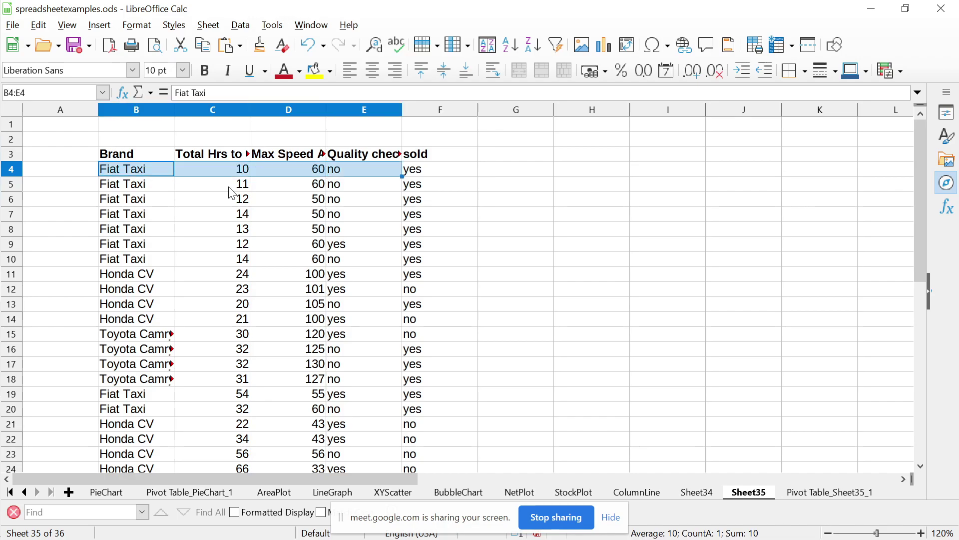
key(Left)
key(Right)
key(Right)
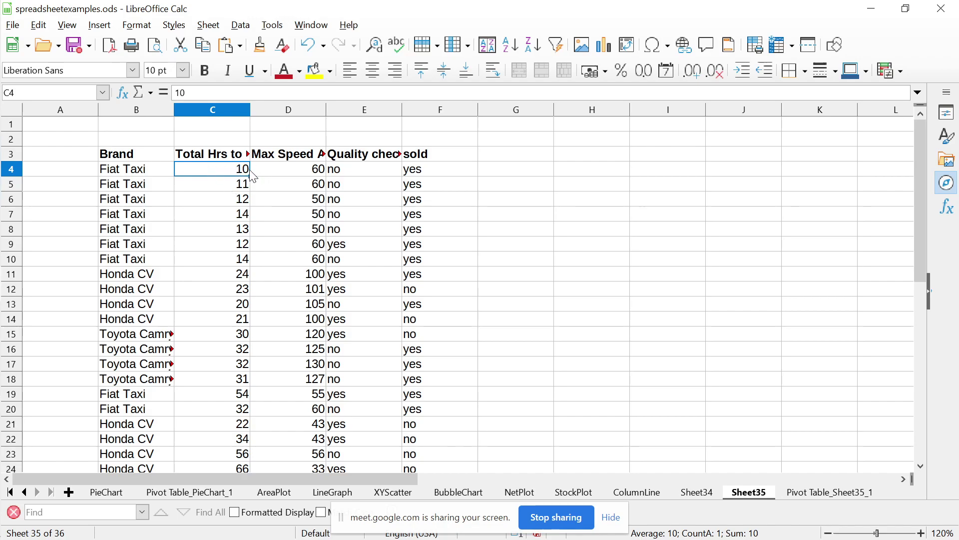
key(alt+Tab)
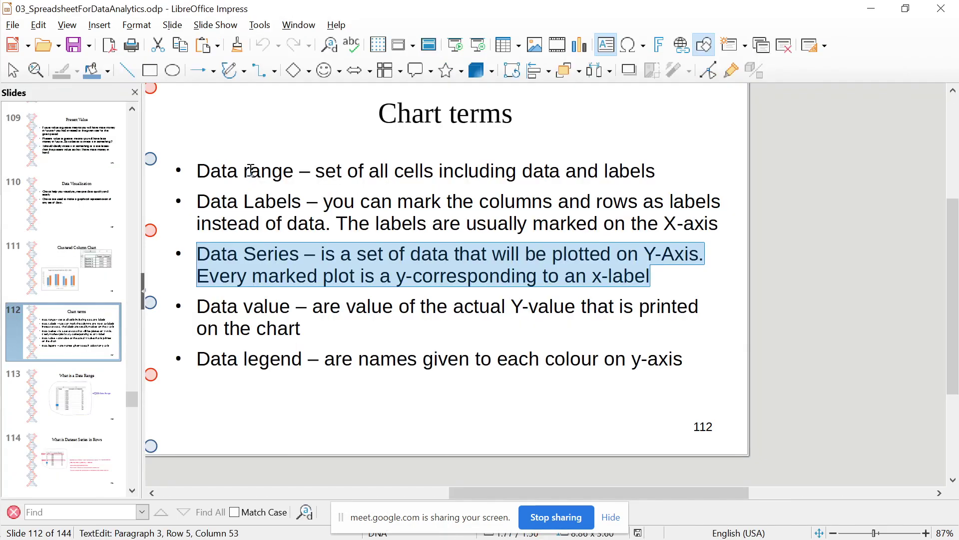
Deselect the Data Series bullet text and switch to the Google Meet call
click(378, 230)
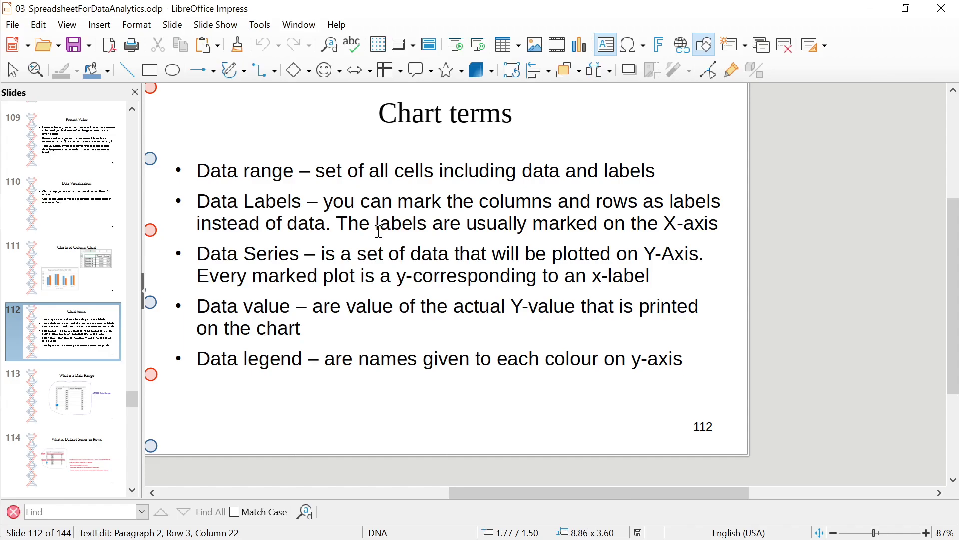
key(alt+Tab)
key(alt+Tab)
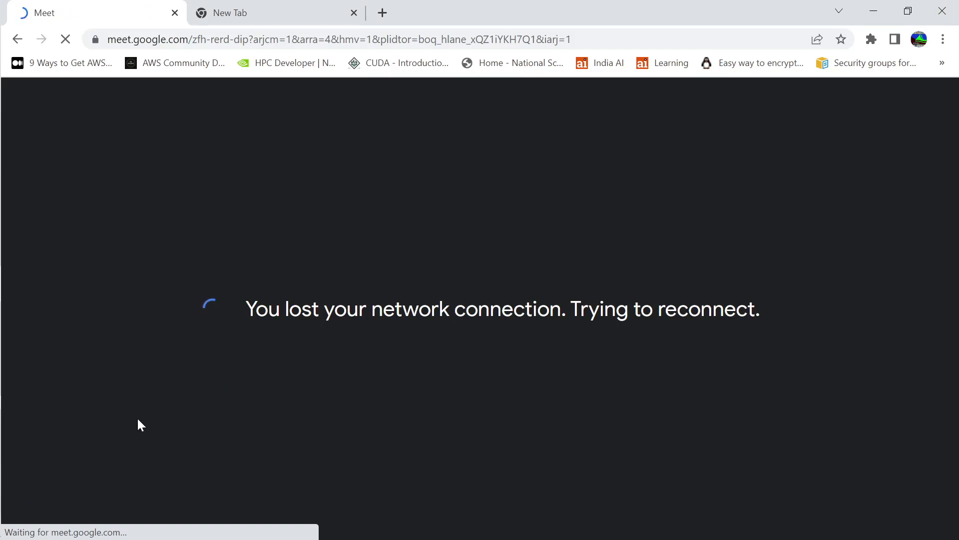
Wait for the Google Meet call to reconnect, then return to the Chart terms slide
mouse_move(2, 505)
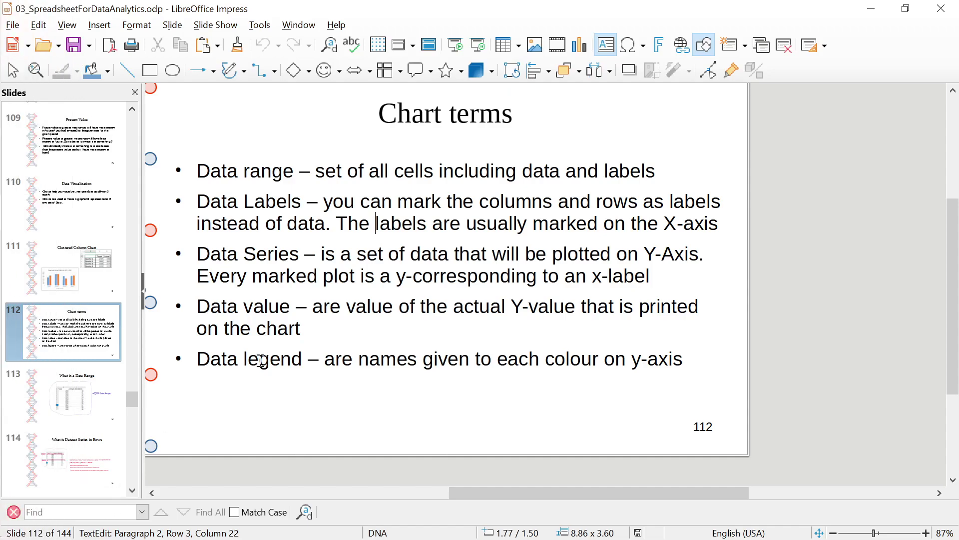
Highlight the terms range, Labels, Series, value and legend, then show slide 111, Clustered Column Chart
double_click(257, 171)
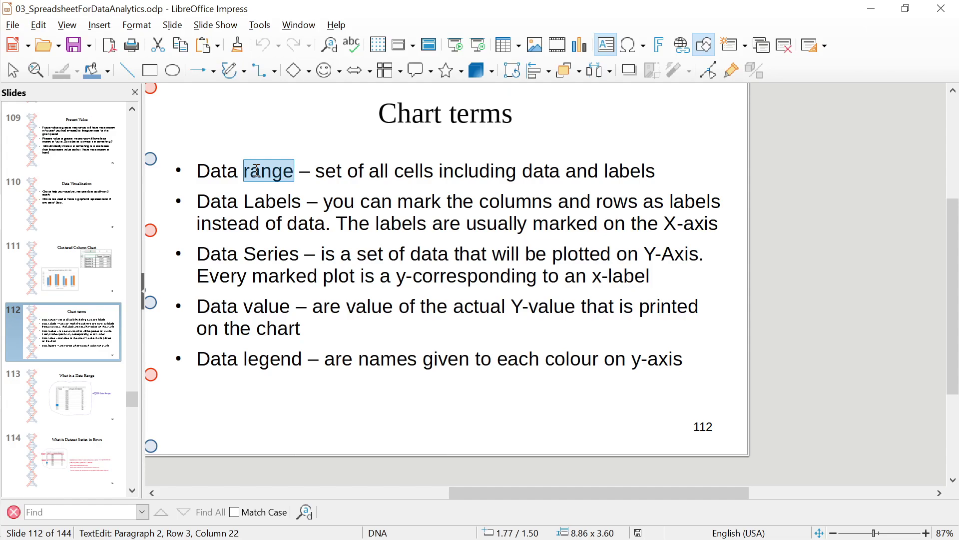
double_click(270, 202)
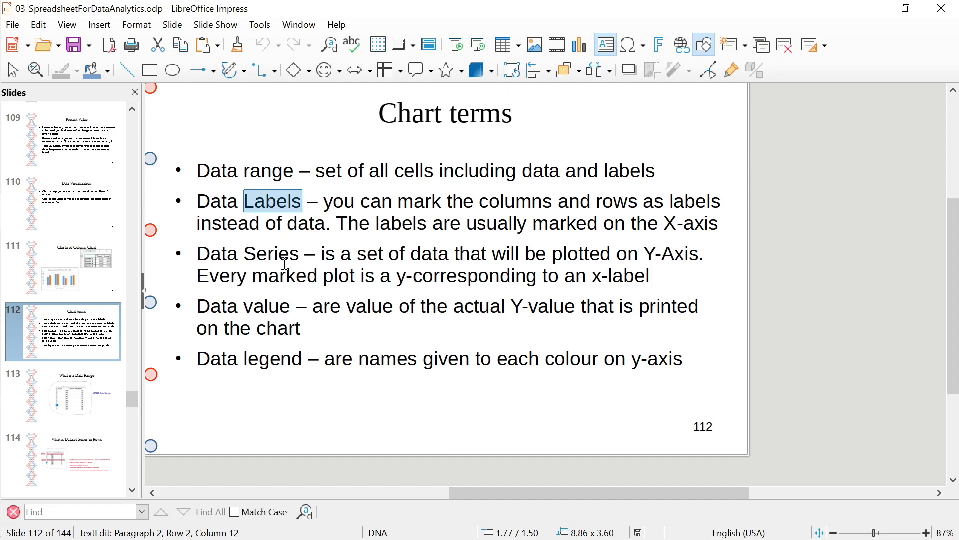
double_click(277, 356)
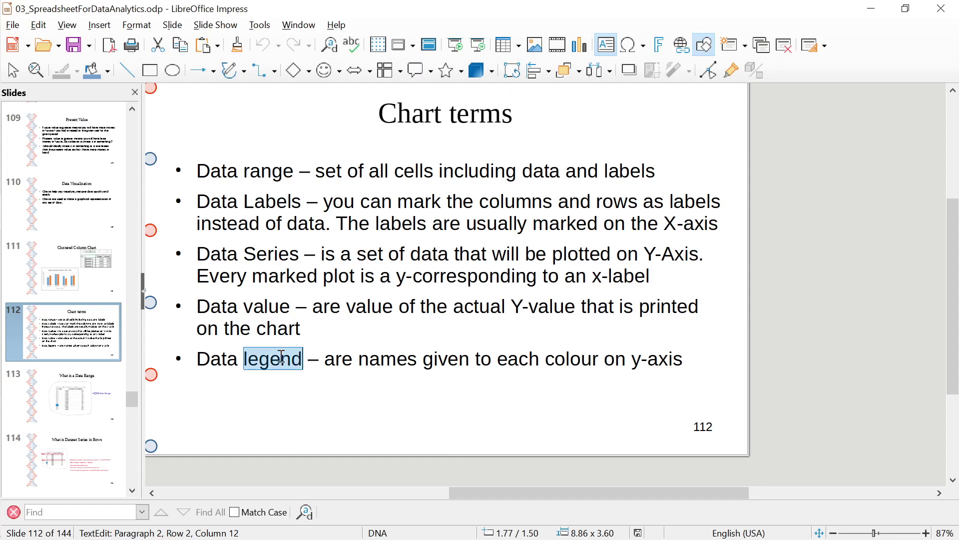
double_click(264, 307)
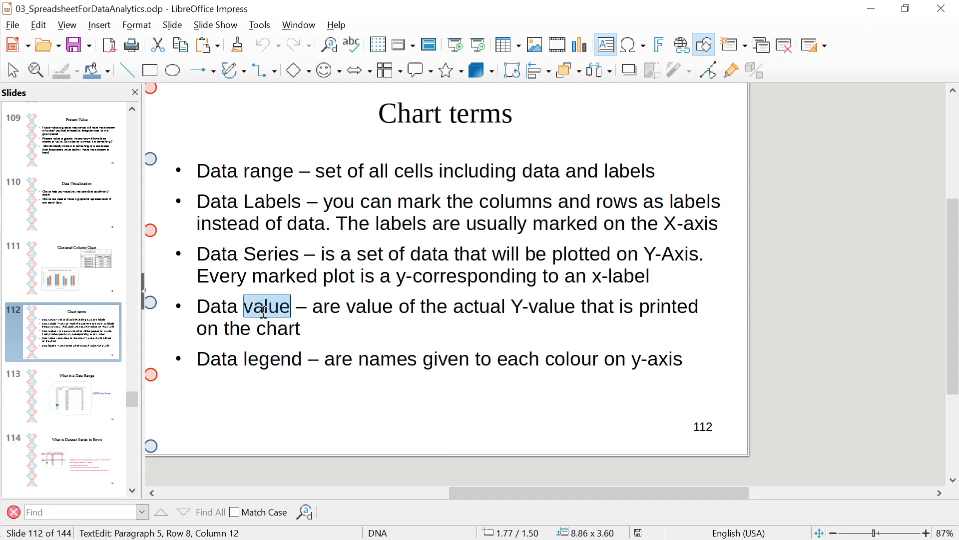
double_click(276, 248)
double_click(282, 356)
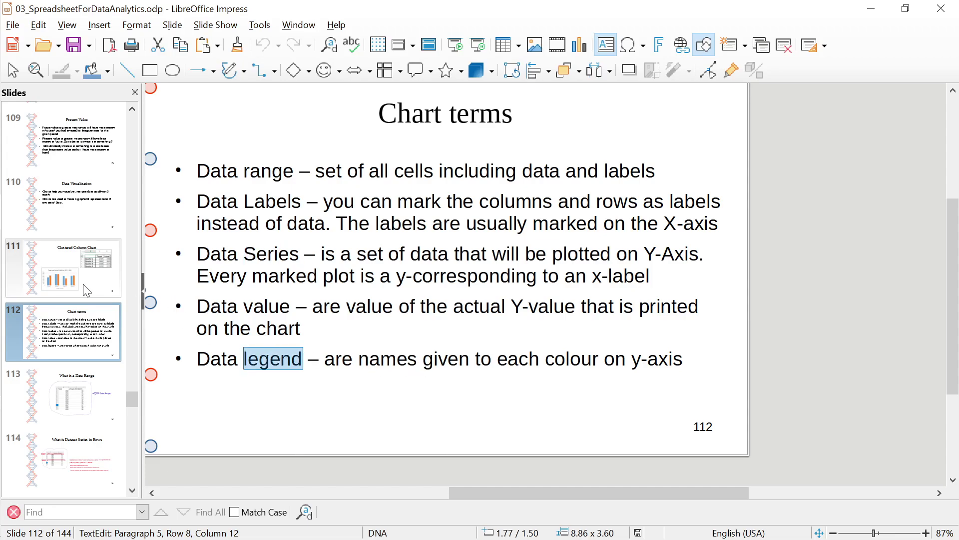
click(65, 278)
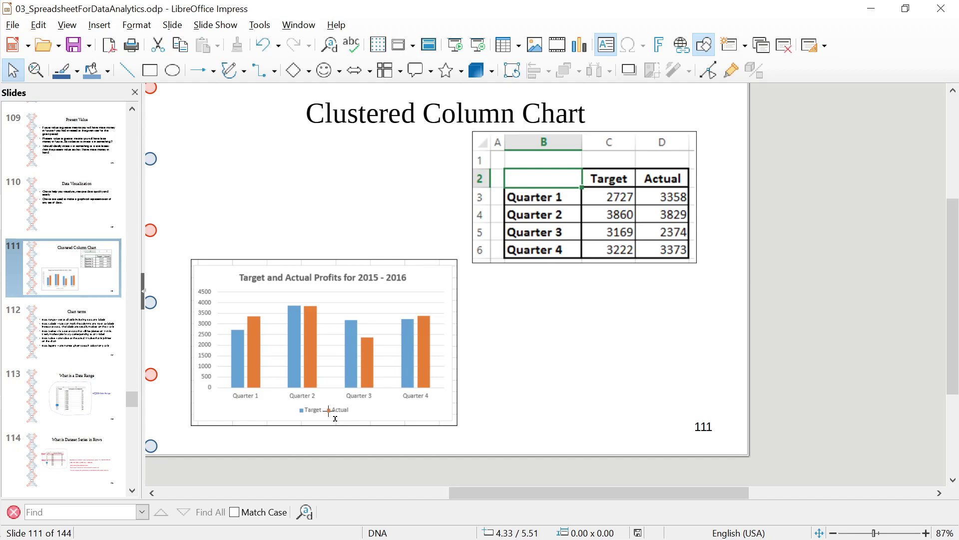
key(alt+Tab)
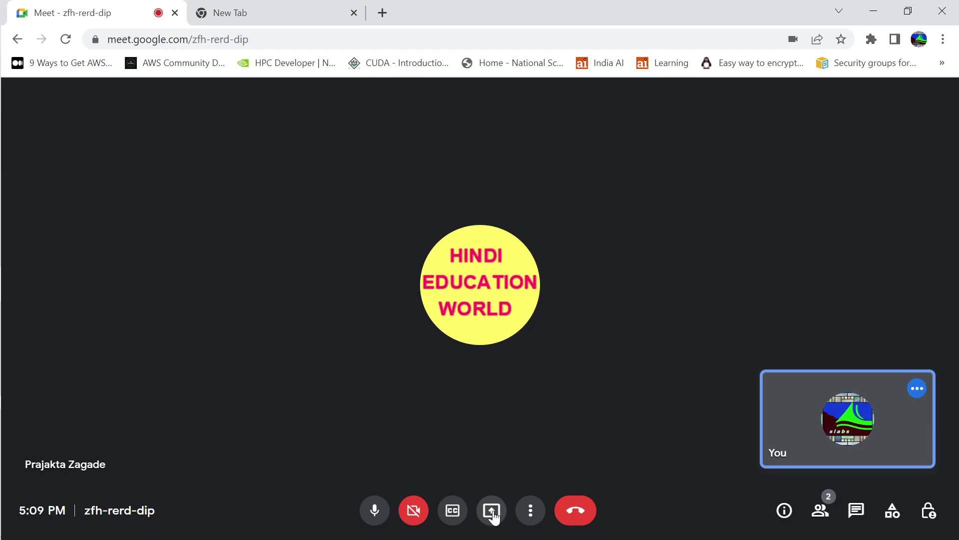
Share the entire screen to the Google Meet call
click(493, 511)
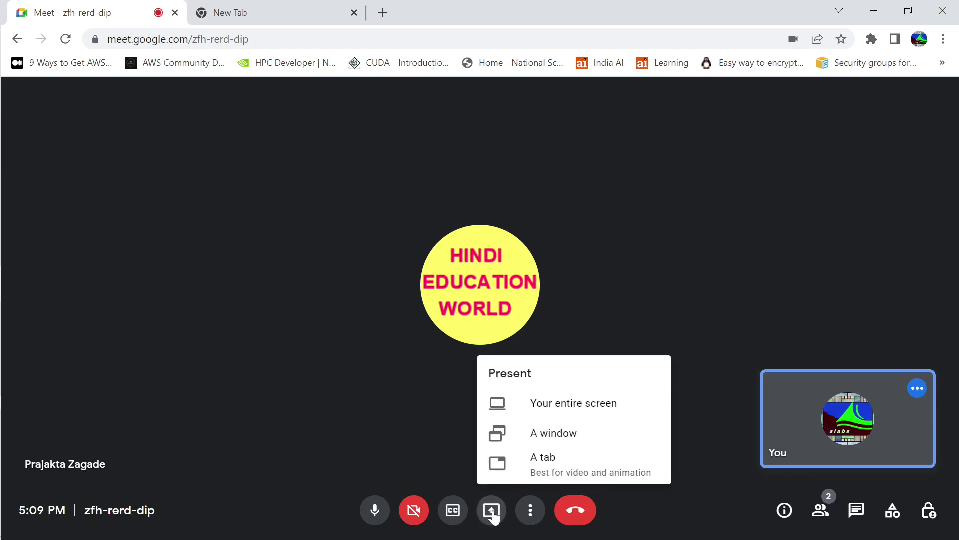
click(583, 412)
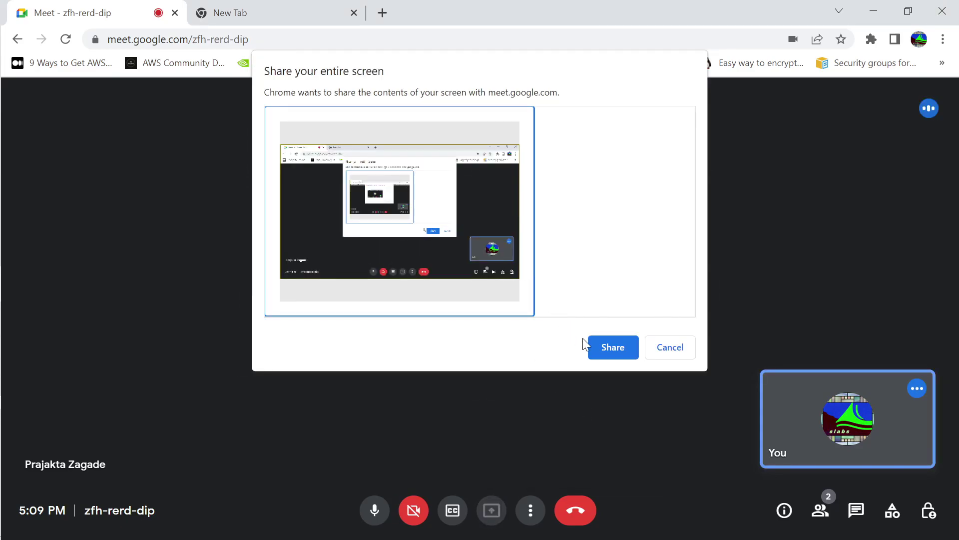
click(612, 350)
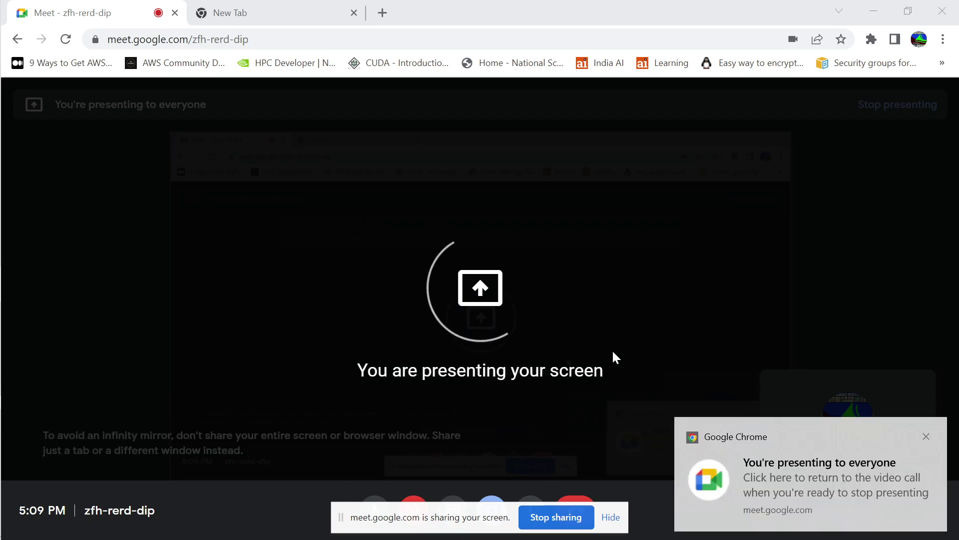
Back in Impress, start the slide show from the current slide
key(alt+Tab)
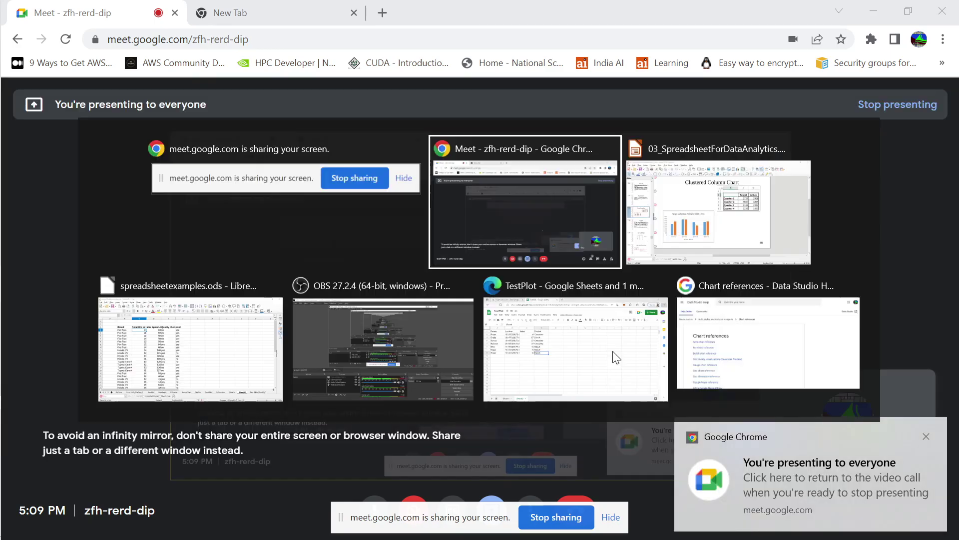
key(alt+Tab)
key(Tab)
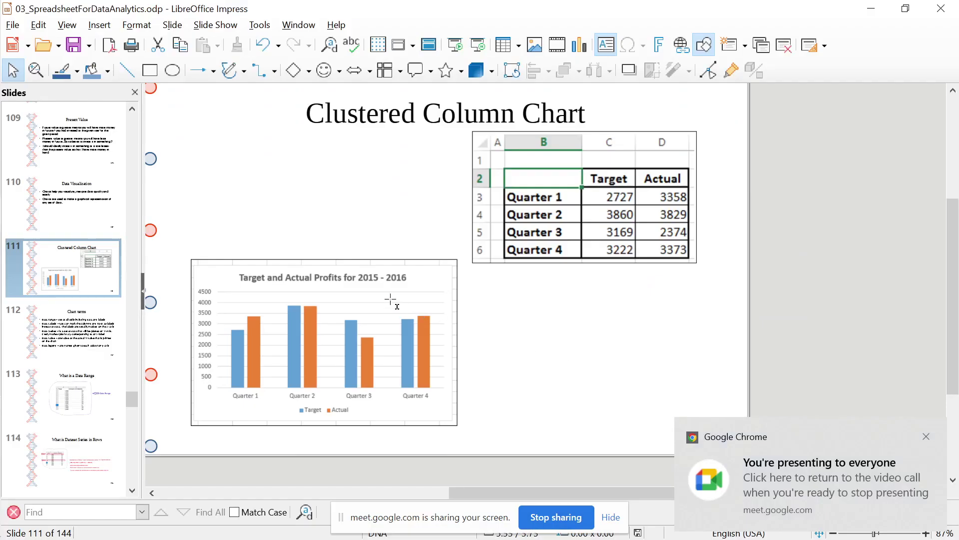
click(224, 29)
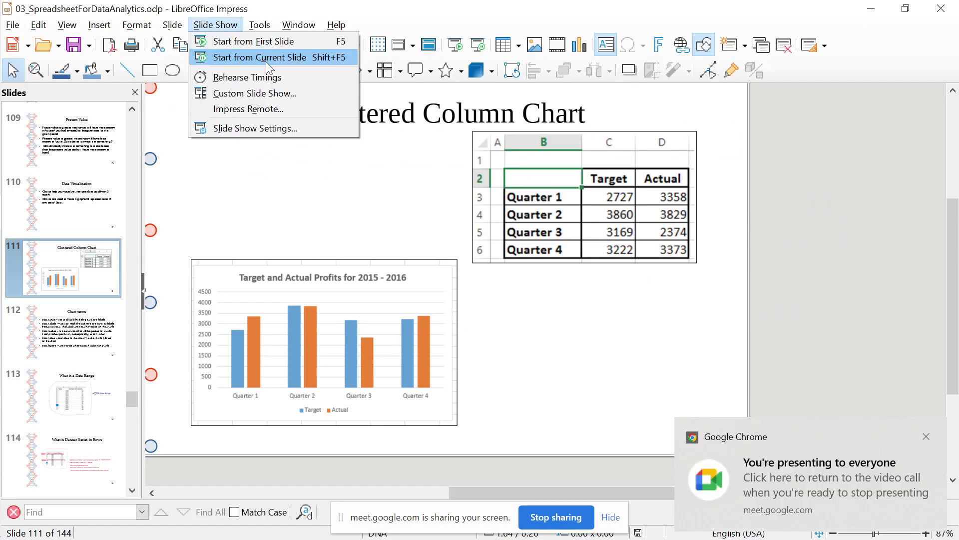
click(281, 57)
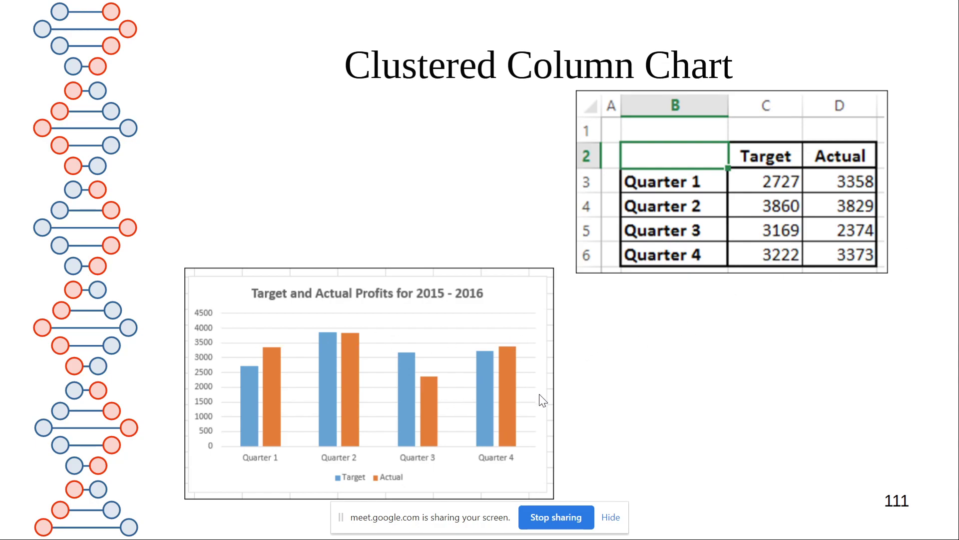
Stay in Impress and show slide 112, Chart terms
key(alt+Tab)
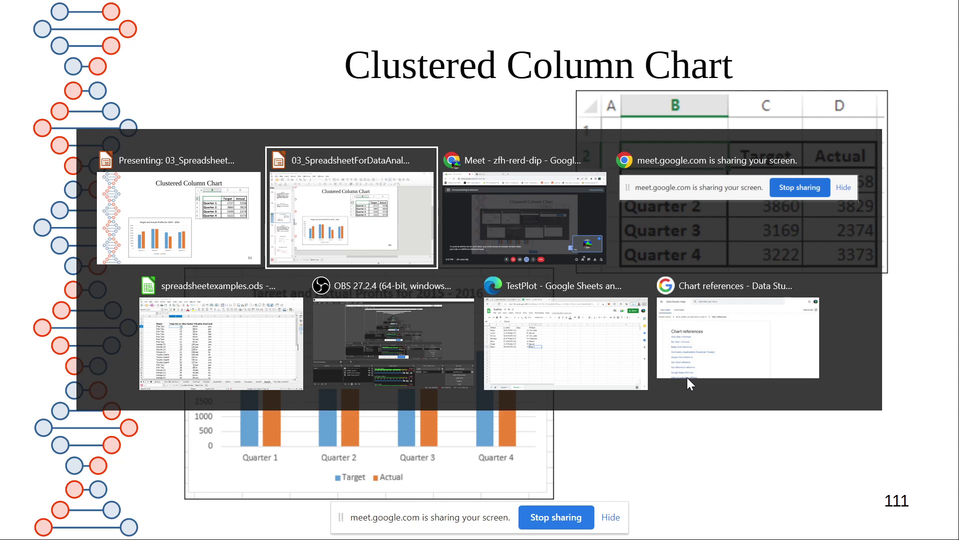
key(Tab)
key(Tab)
key(Tab)
key(Tab)
key(Tab)
key(Tab)
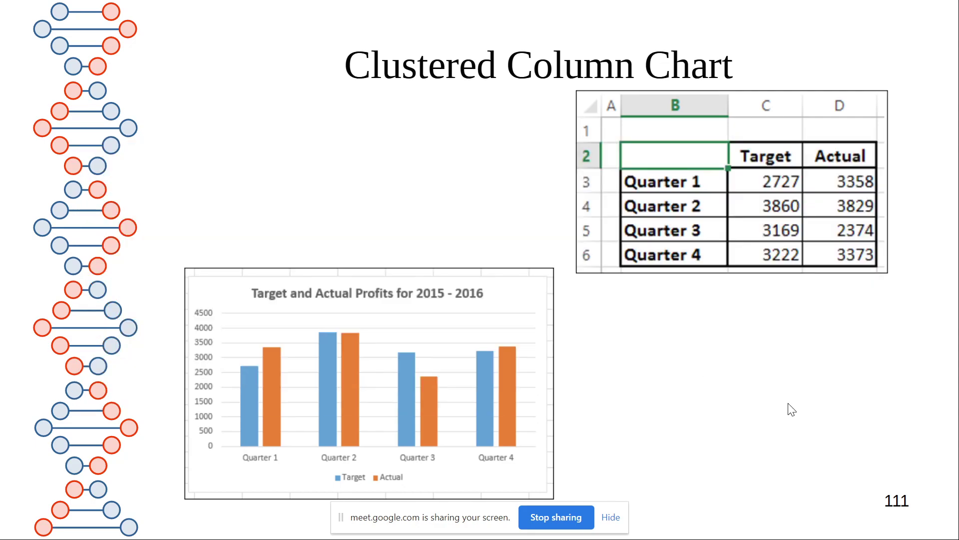
key(Escape)
click(76, 316)
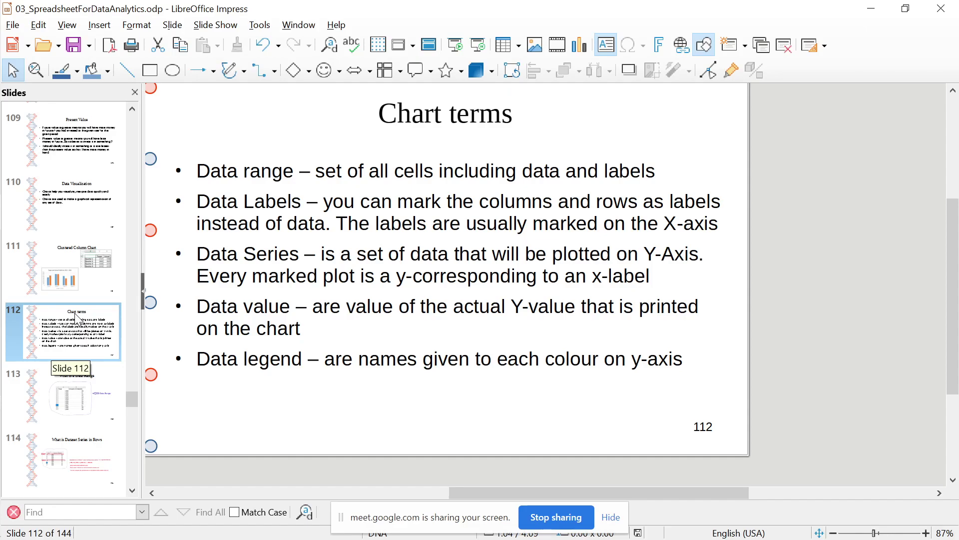
Step through the chart slides from What is a Data Range to Data series in rows
key(Down)
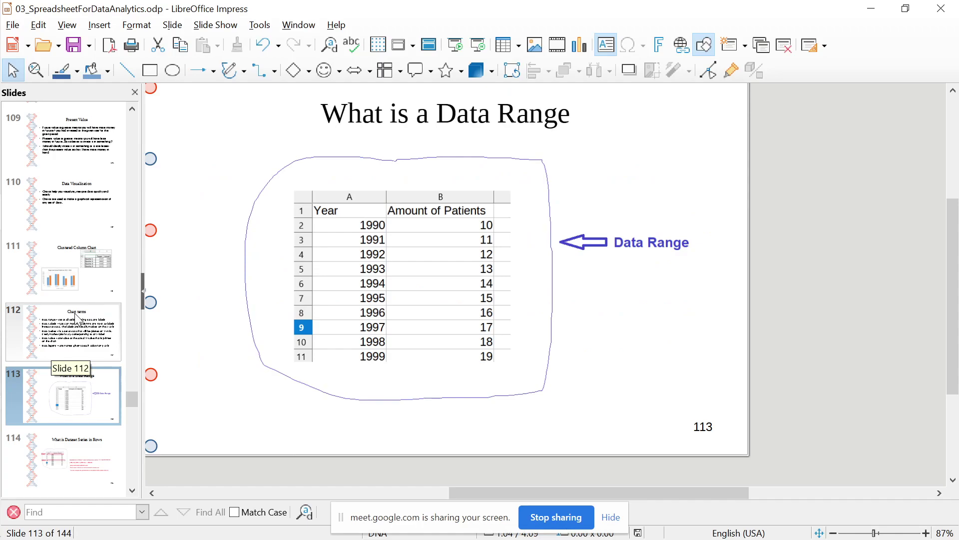
key(Down)
key(Down)
key(Up)
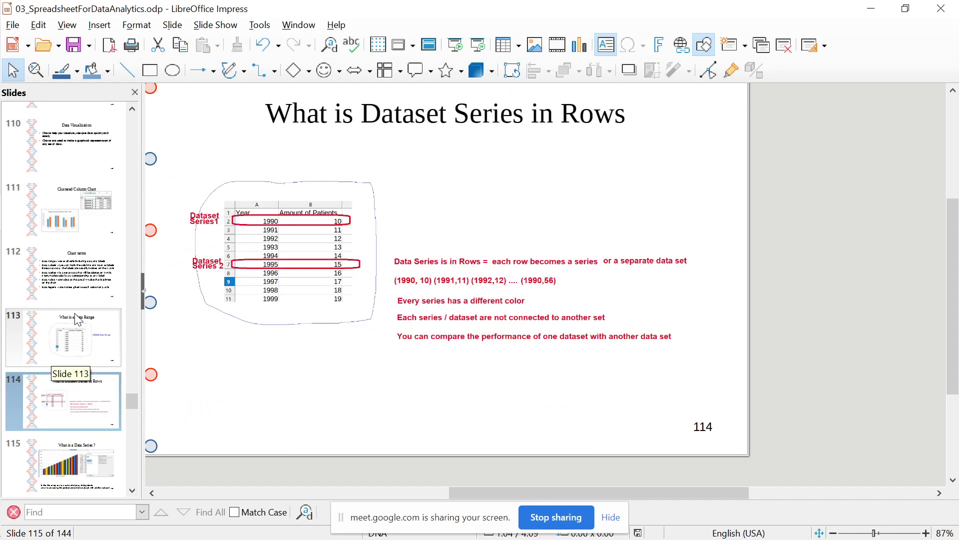
key(Down)
key(Down)
key(Down)
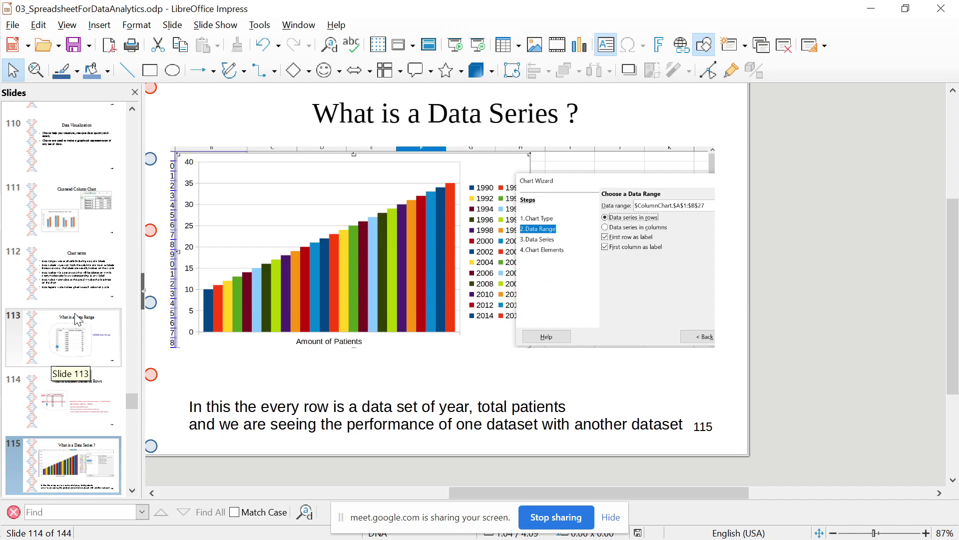
key(Up)
key(Up)
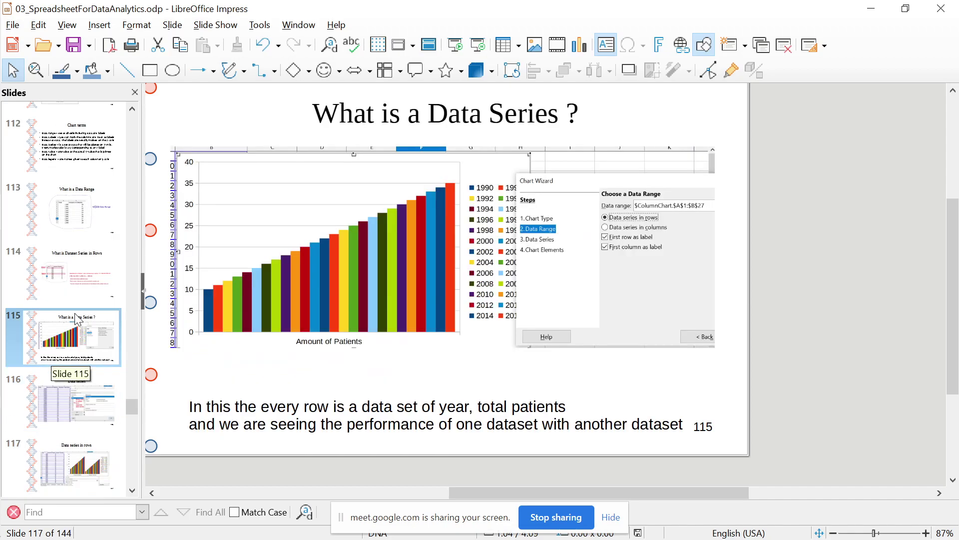
key(Down)
key(Down)
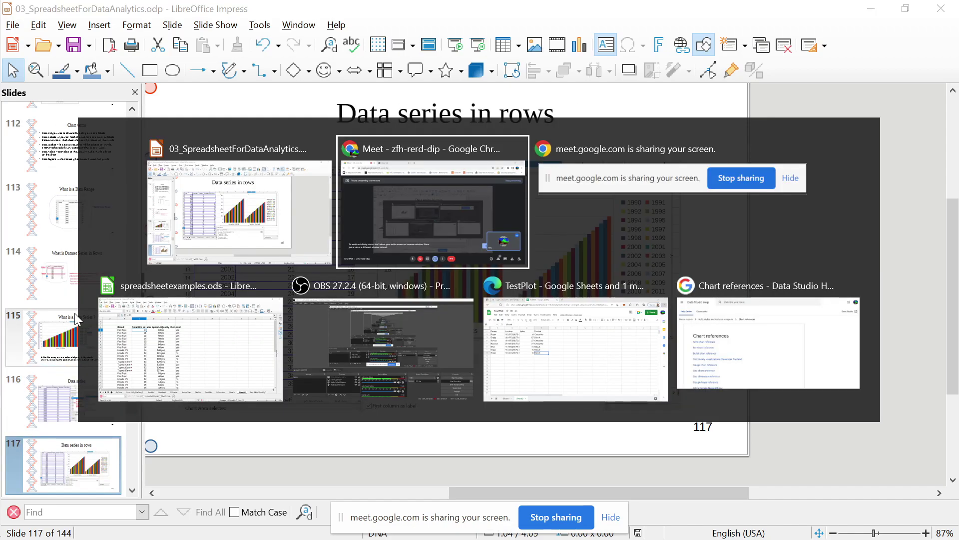
Bring the spreadsheetexamples Calc window to the front
key(Tab)
key(Tab)
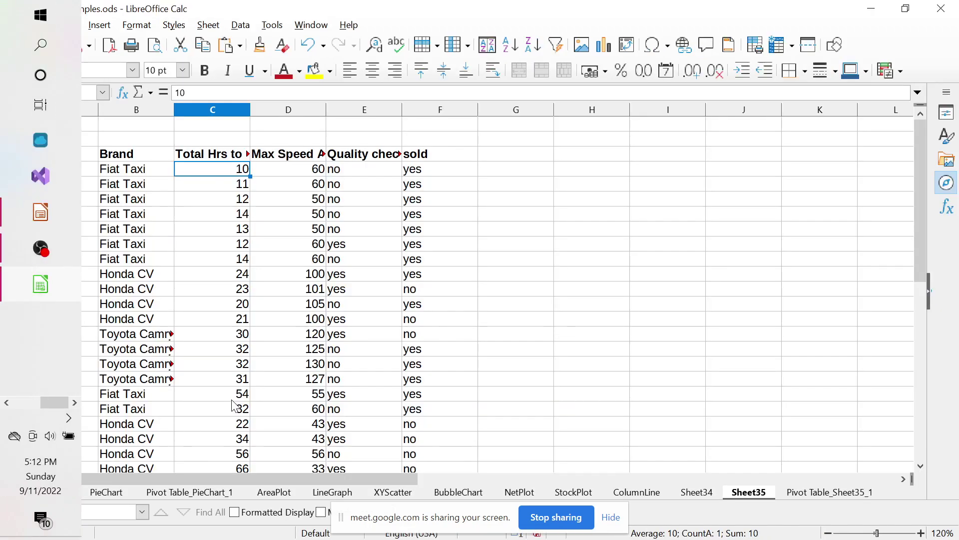
key(alt+Tab)
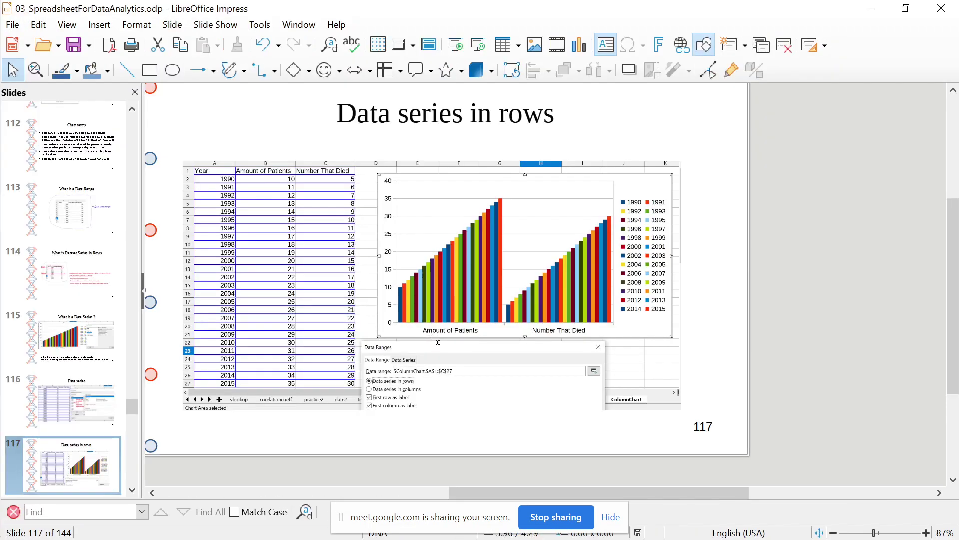
key(alt+Tab)
key(Tab)
key(Tab)
key(Tab)
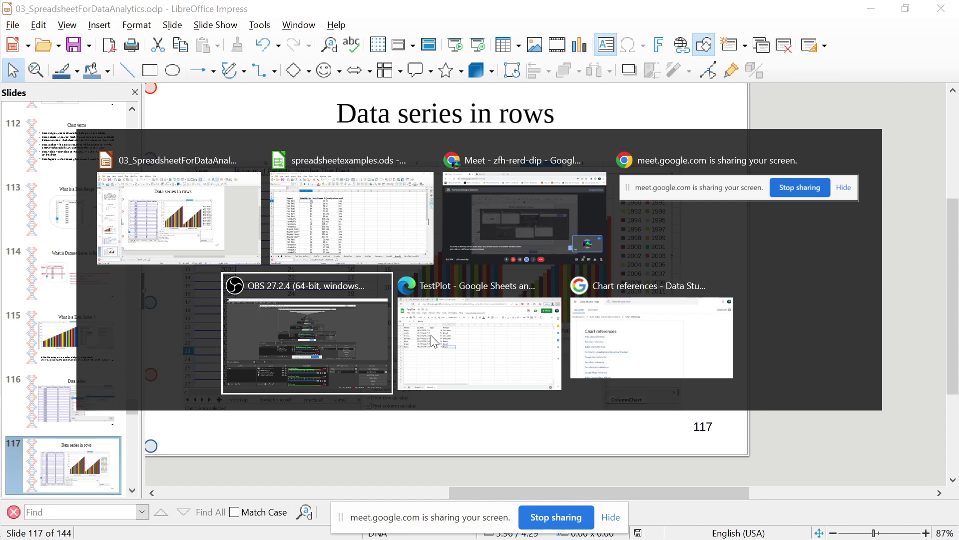
key(Tab)
key(Tab)
key(Tab)
key(Tab)
key(Tab)
key(Tab)
key(Tab)
key(Tab)
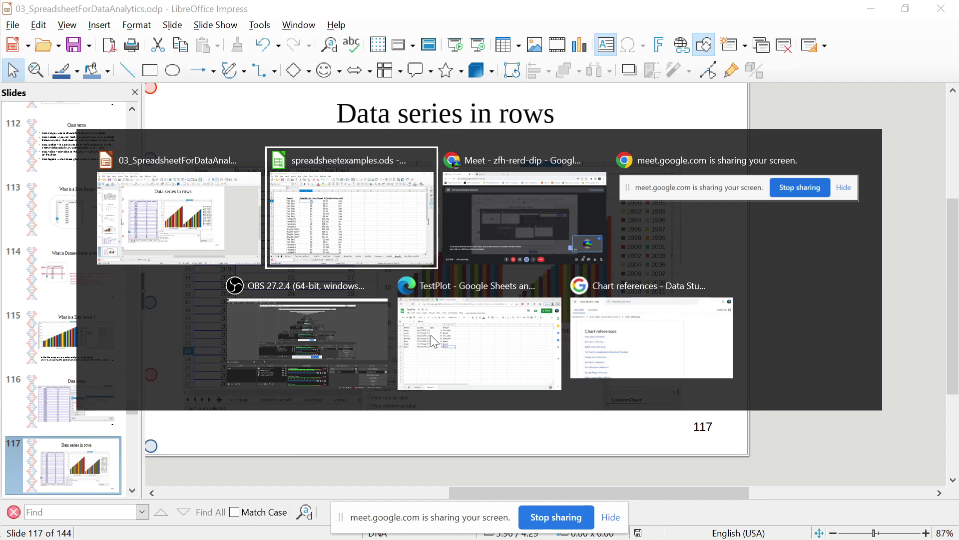
key(Tab)
key(Tab)
key(Tab)
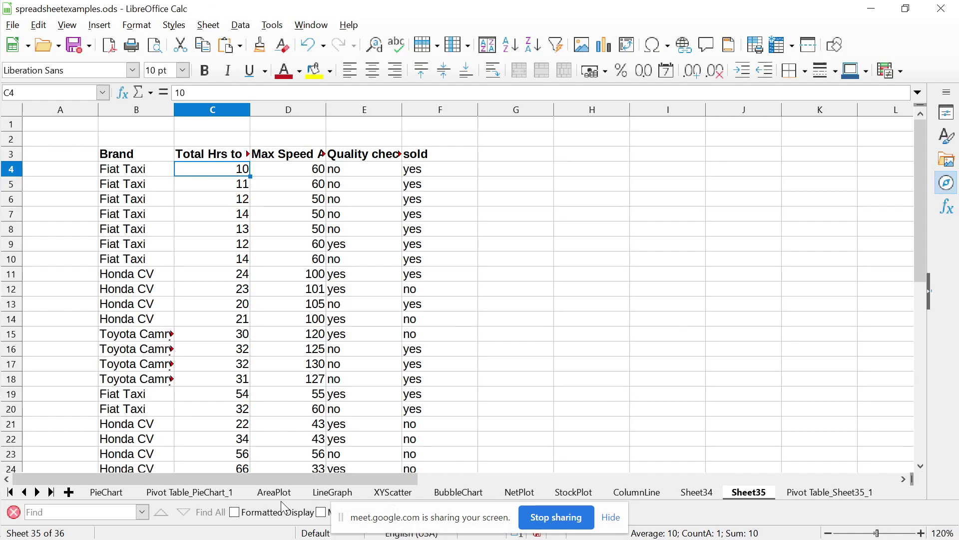
Scroll the sheet tabs back and open the ColumnChart sheet
click(110, 496)
click(24, 495)
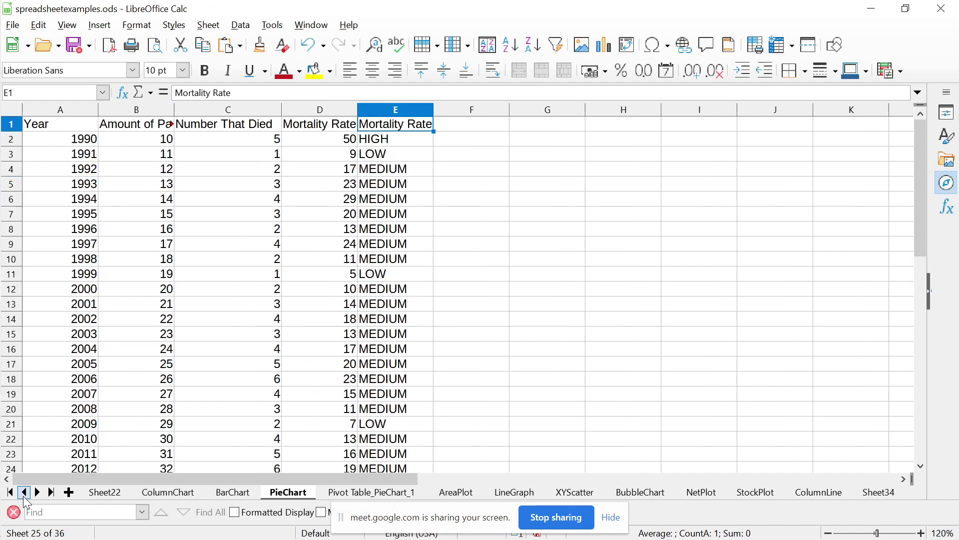
click(24, 495)
click(24, 495)
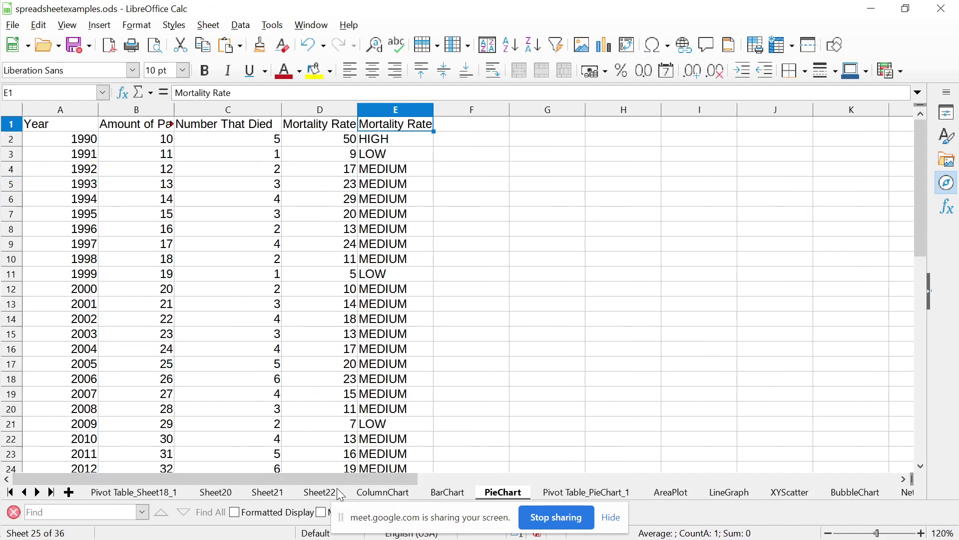
click(372, 494)
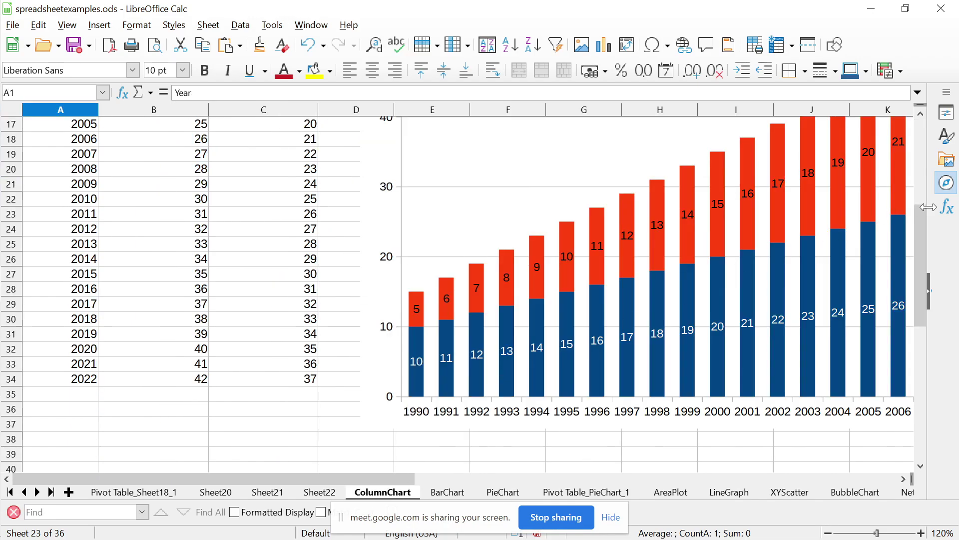
drag(921, 234, 921, 128)
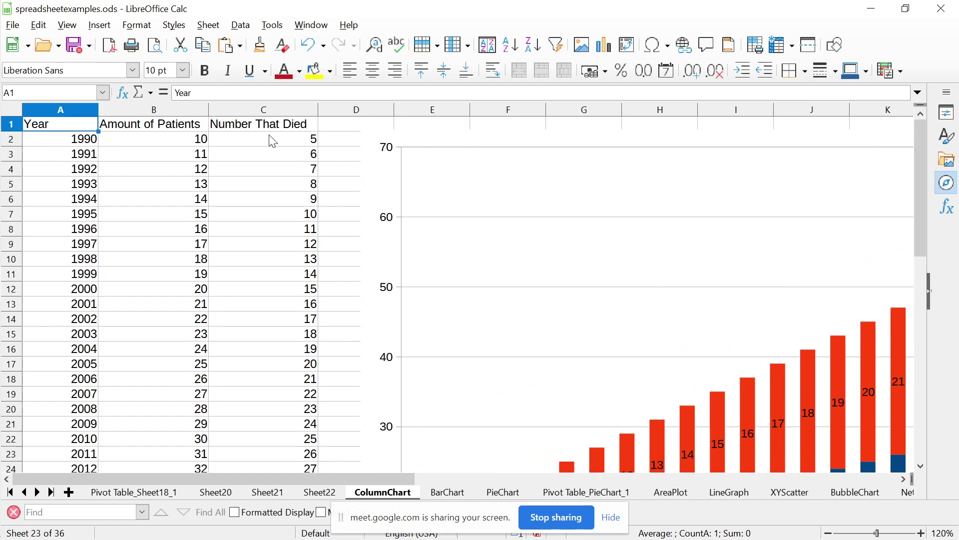
Point out the first data row: year 1990, 10 patients and 5 deaths
click(194, 145)
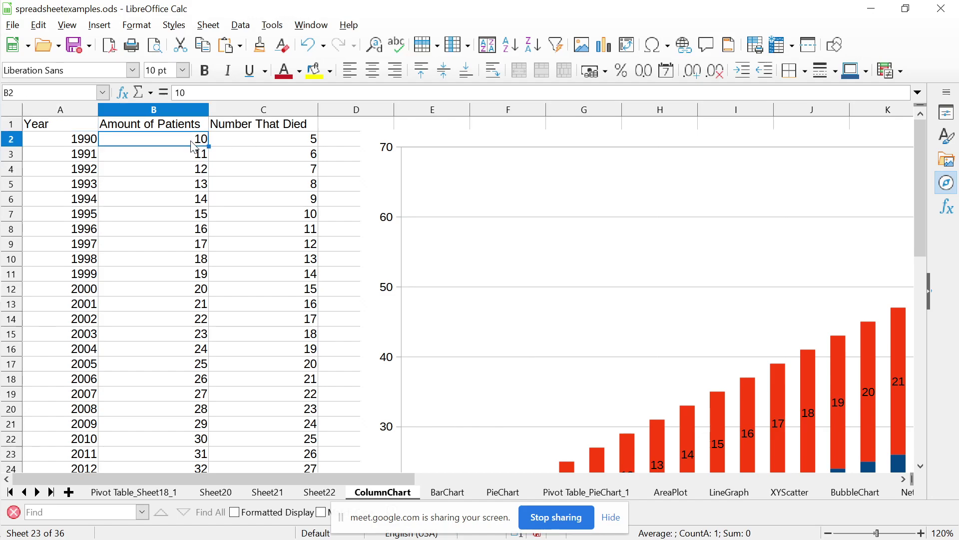
click(254, 143)
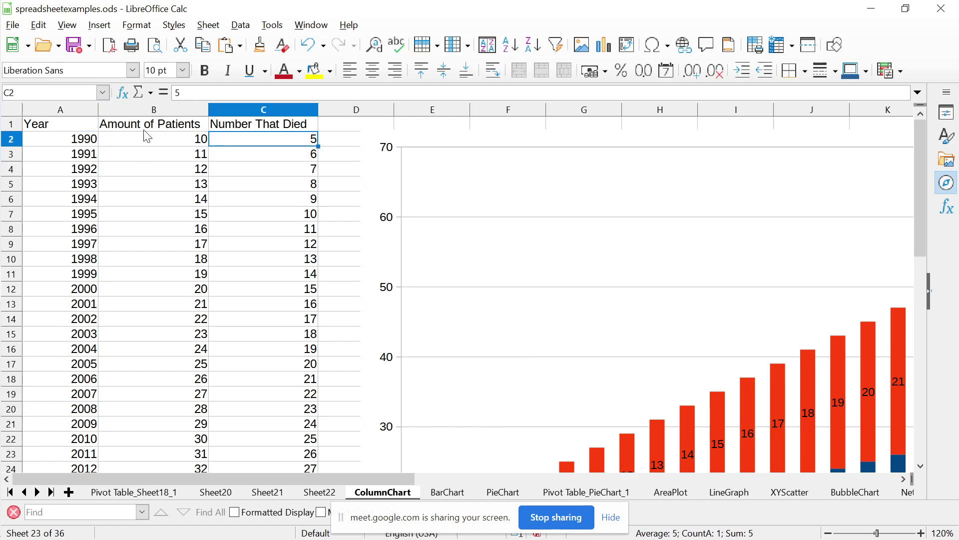
click(83, 140)
click(155, 146)
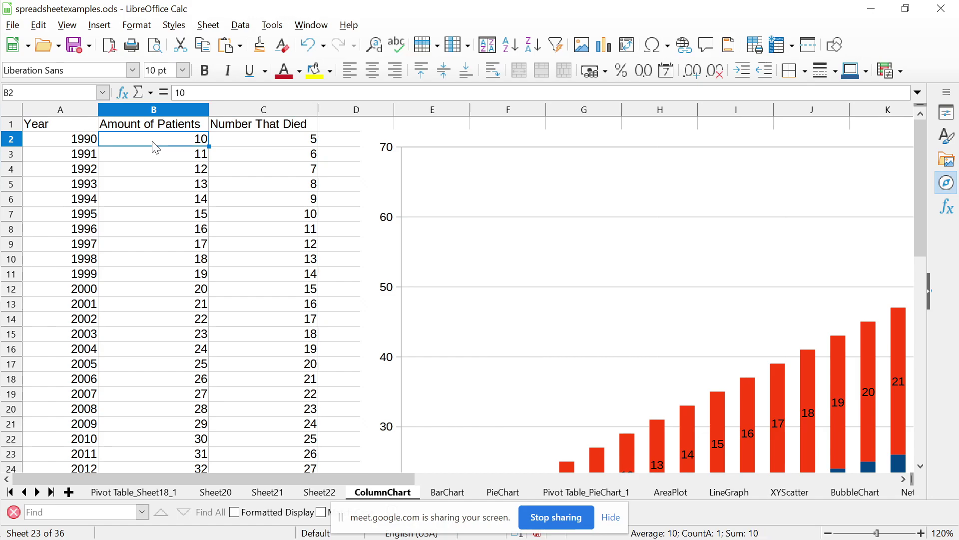
click(279, 148)
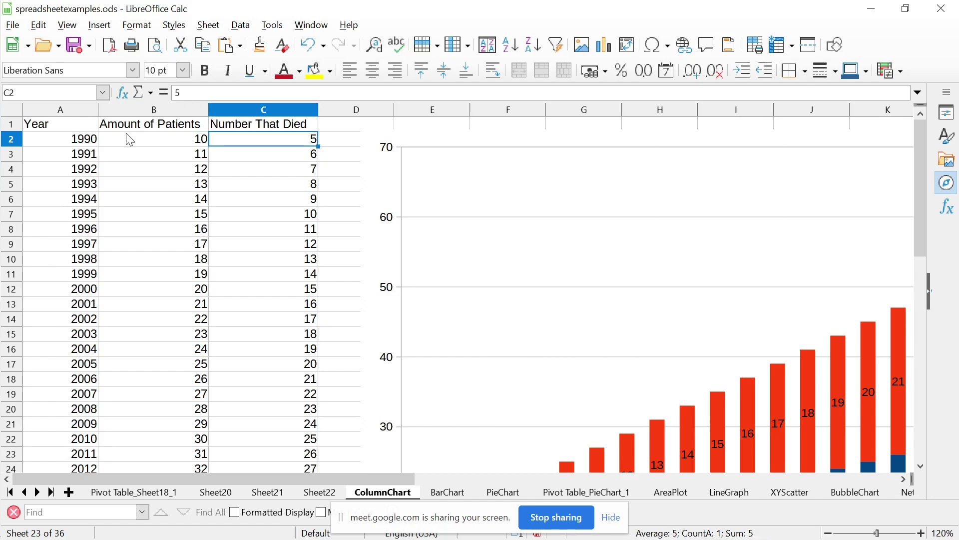
Select the data A1:C34, then select the existing column chart
click(61, 129)
key(shift+Right)
key(shift+Right)
key(shift+Down)
key(shift+Down)
key(shift+Down)
key(shift+Down)
key(shift+Down)
key(shift+Down)
key(shift+Down)
key(shift+Down)
key(shift+Down)
key(shift+Down)
key(shift+Down)
key(shift+Down)
key(shift+Down)
key(shift+Down)
key(shift+Down)
key(shift+Down)
key(shift+Down)
key(shift+Down)
key(shift+Down)
key(shift+Down)
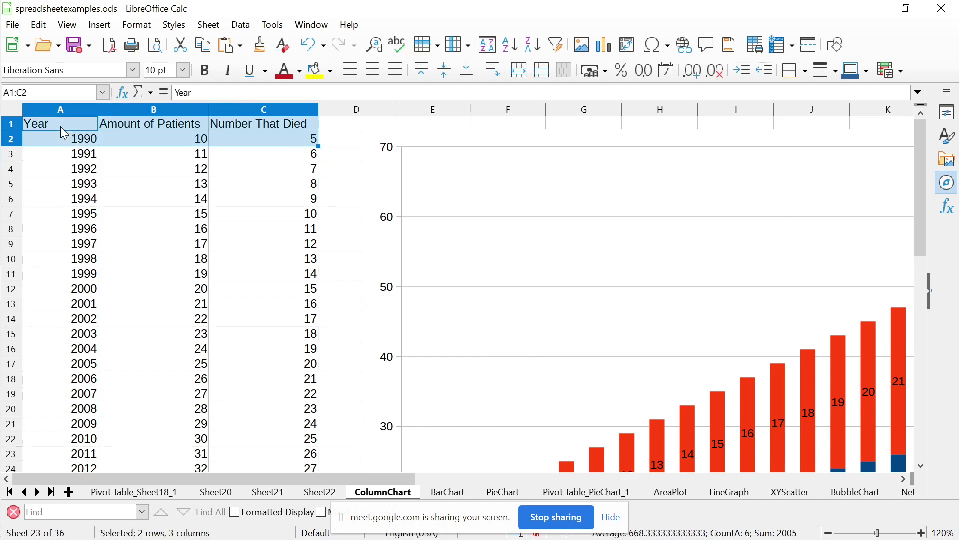
key(shift+Down)
key(shift+Down)
key(shift+Down)
key(shift+Down)
key(shift+Down)
key(shift+Down)
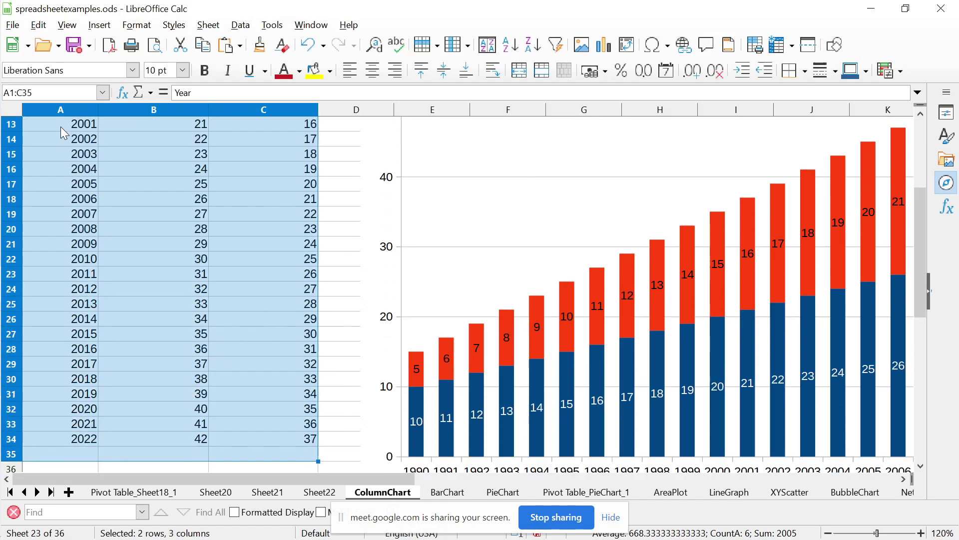
key(shift+Up)
key(shift+Up)
key(shift+Up)
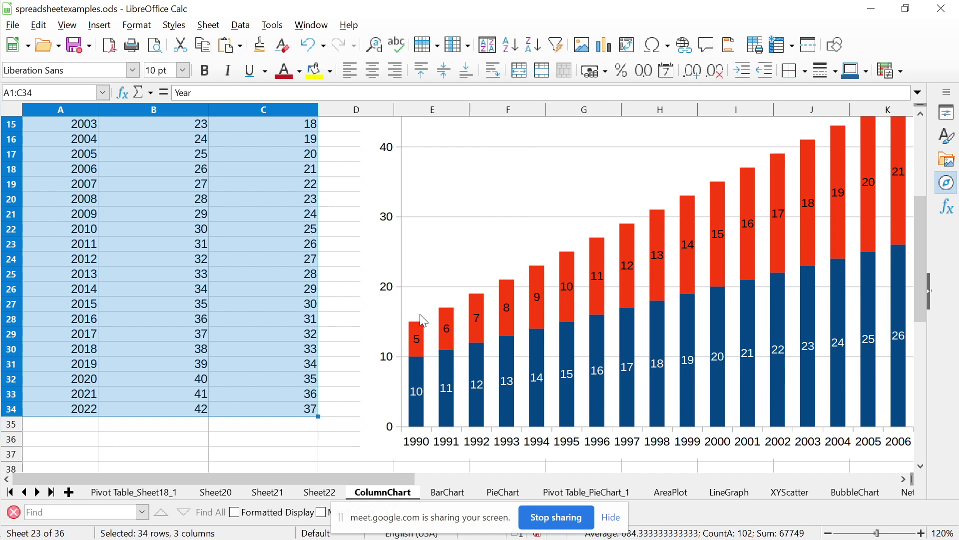
click(420, 343)
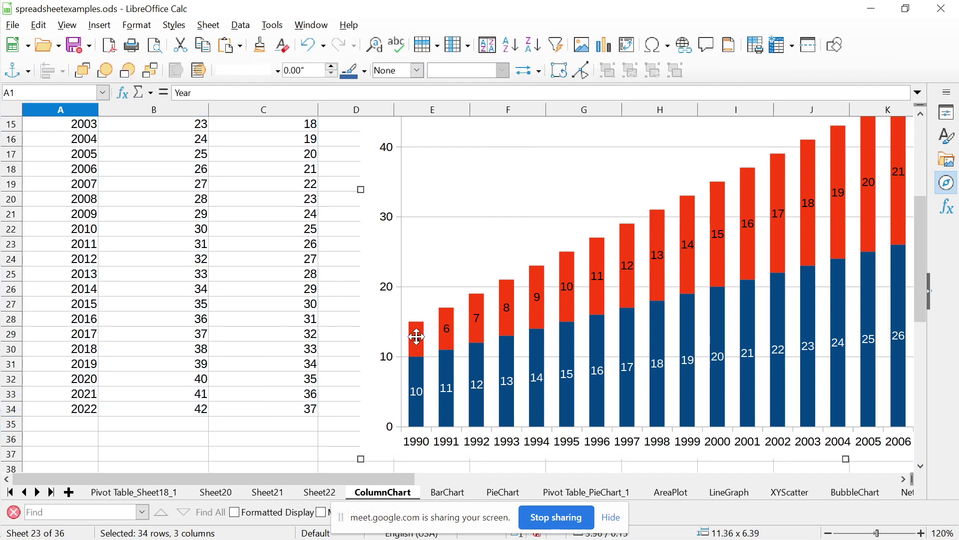
click(320, 278)
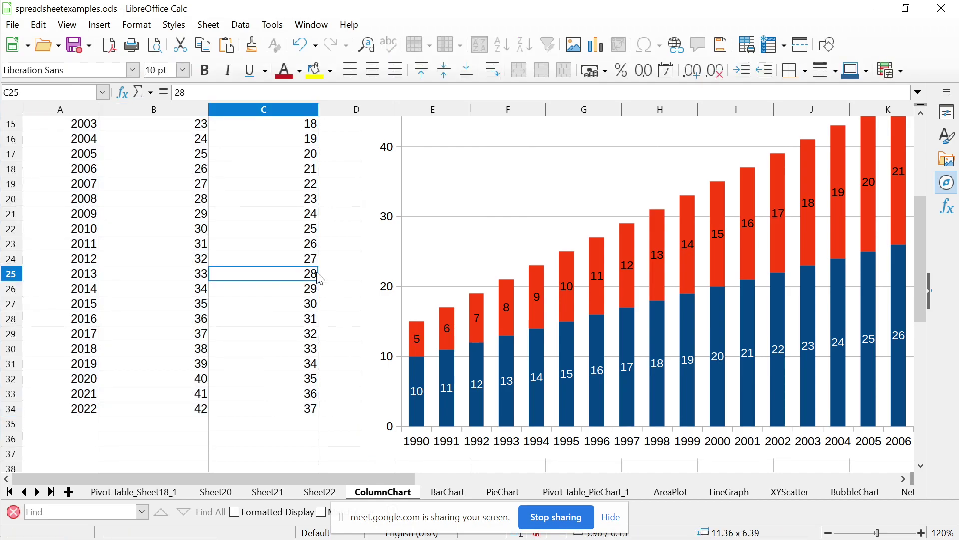
key(Up)
key(Up)
key(Up)
key(Up)
key(Up)
key(Up)
key(Up)
key(Up)
key(Up)
key(Up)
key(Up)
key(Up)
key(Up)
key(Up)
key(Up)
key(Up)
key(Up)
key(Up)
key(Up)
key(Up)
key(Up)
key(Up)
key(Up)
key(Up)
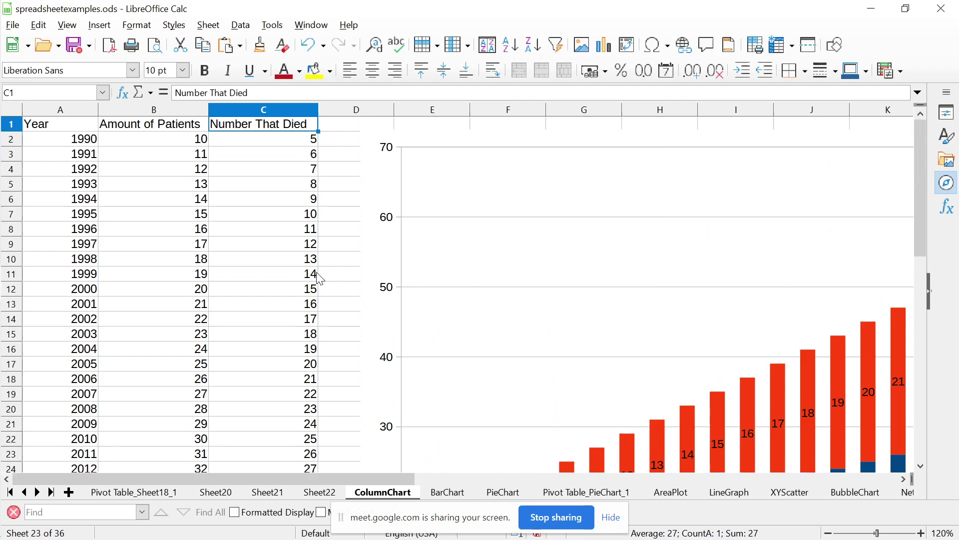
key(Down)
key(Left)
key(Right)
key(Down)
key(Down)
key(Down)
key(Down)
key(Down)
key(Down)
key(Down)
key(Down)
key(Down)
key(Down)
key(Down)
key(Down)
key(Down)
key(Down)
key(Down)
key(Down)
key(Down)
key(Down)
key(Down)
key(Down)
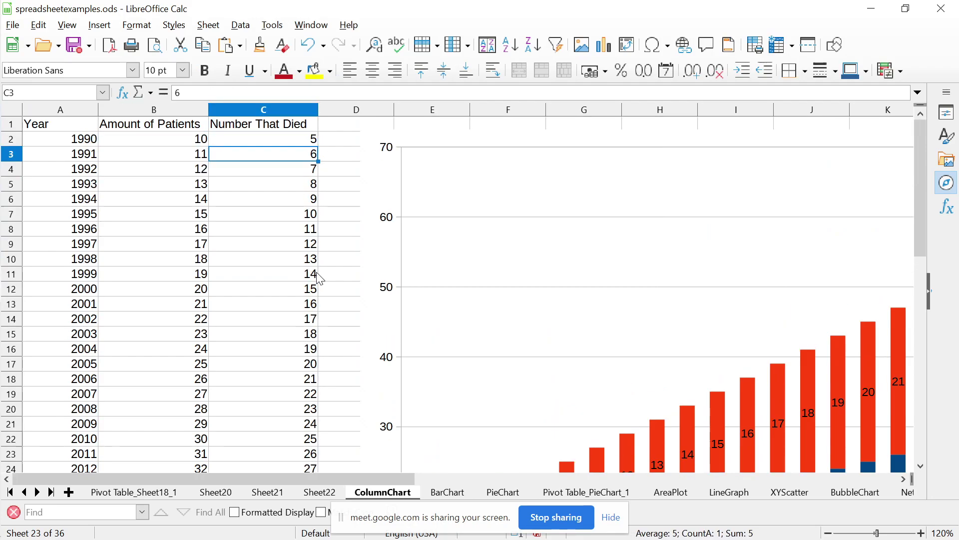
key(Down)
key(Down)
key(Down)
key(Down)
key(Down)
key(Down)
key(Down)
key(Down)
key(Down)
key(Down)
key(Down)
key(Down)
key(Down)
key(Down)
key(Down)
key(Down)
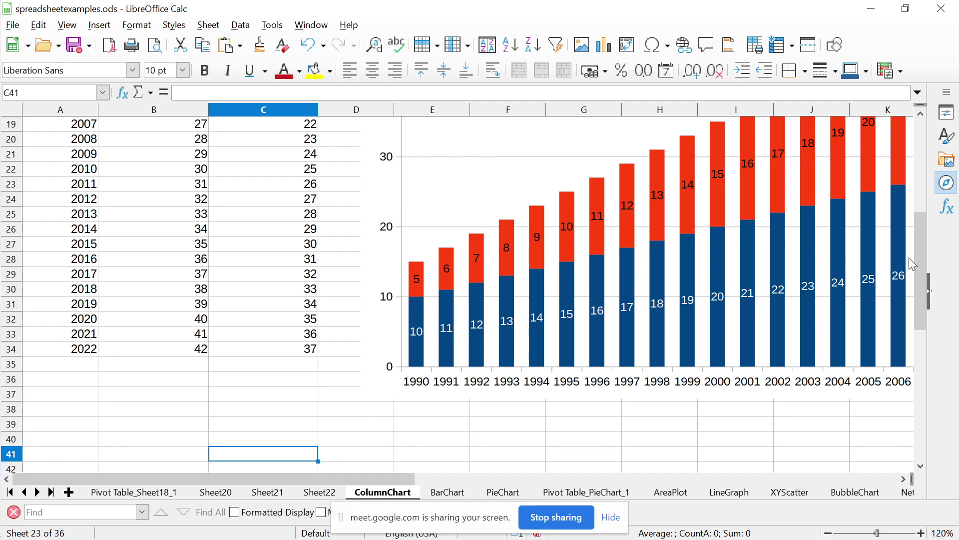
drag(922, 256, 925, 236)
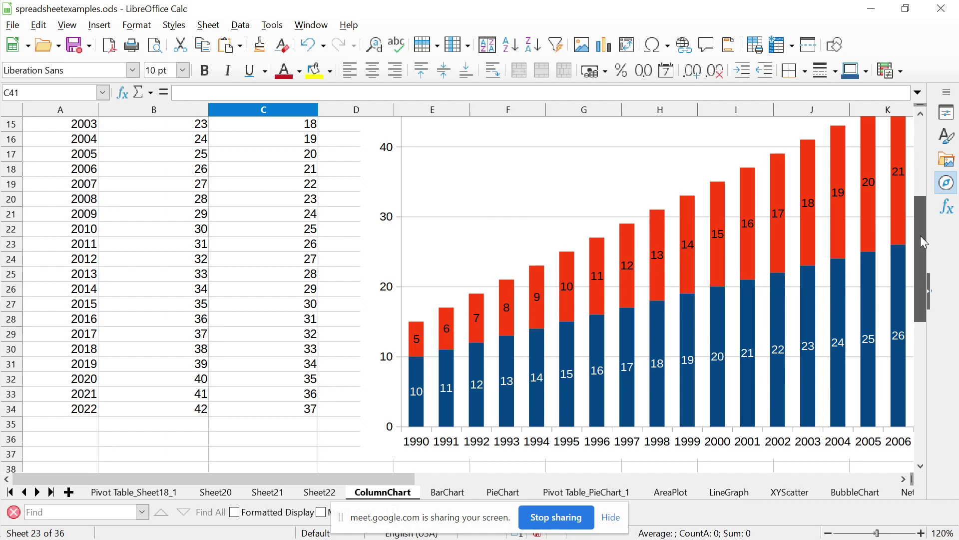
mouse_move(921, 236)
mouse_down()
mouse_move(926, 211)
mouse_move(925, 232)
mouse_up()
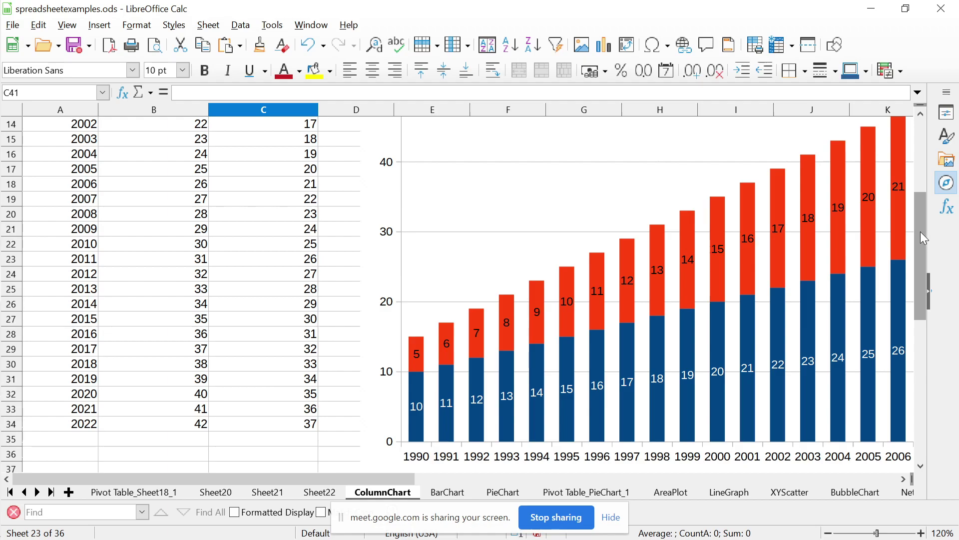
mouse_move(921, 232)
mouse_down()
mouse_move(936, 180)
mouse_move(932, 234)
mouse_up()
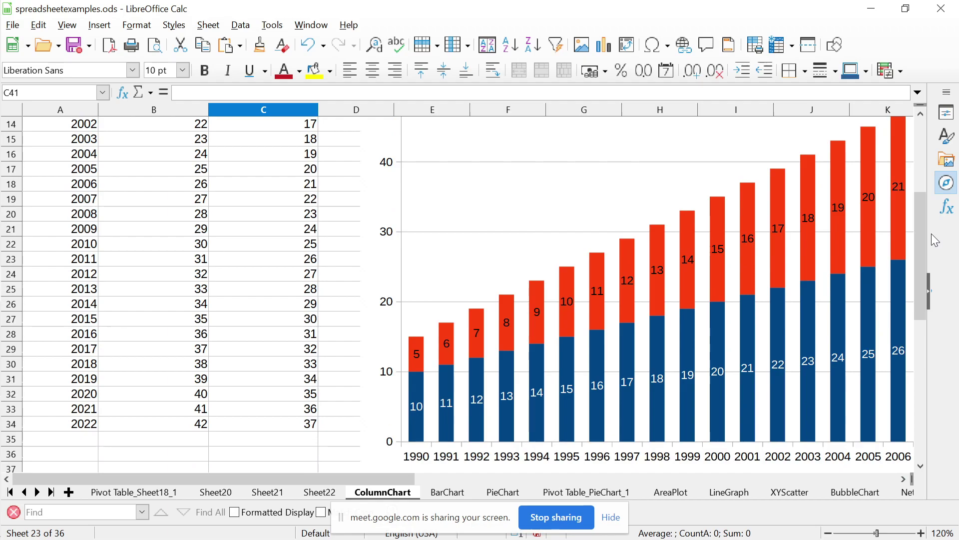
drag(922, 231, 926, 178)
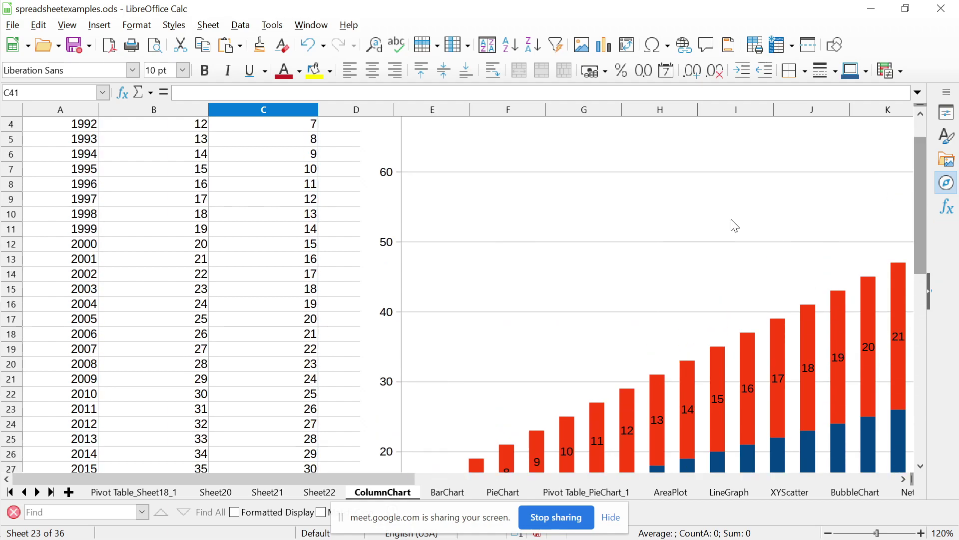
Delete the old column chart and select the data range A1:C34
click(619, 219)
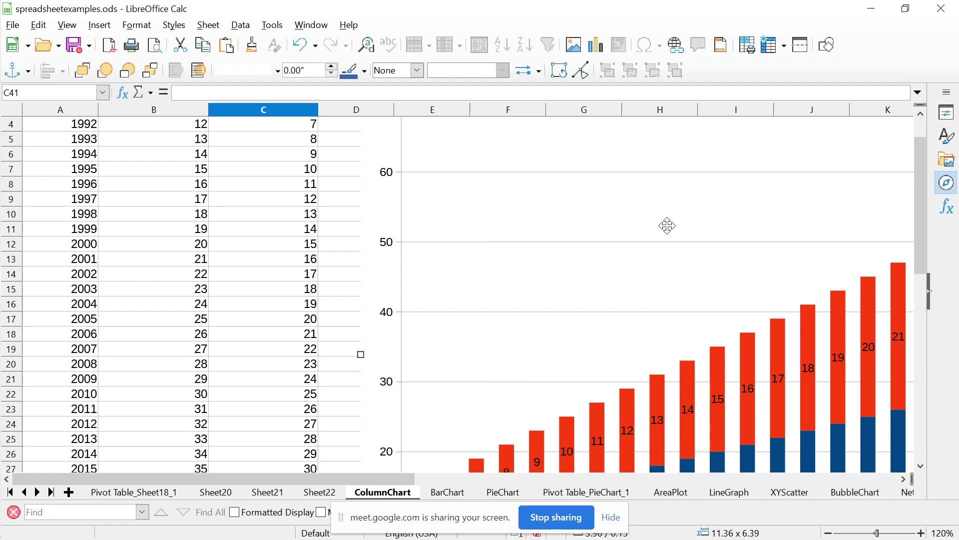
key(Delete)
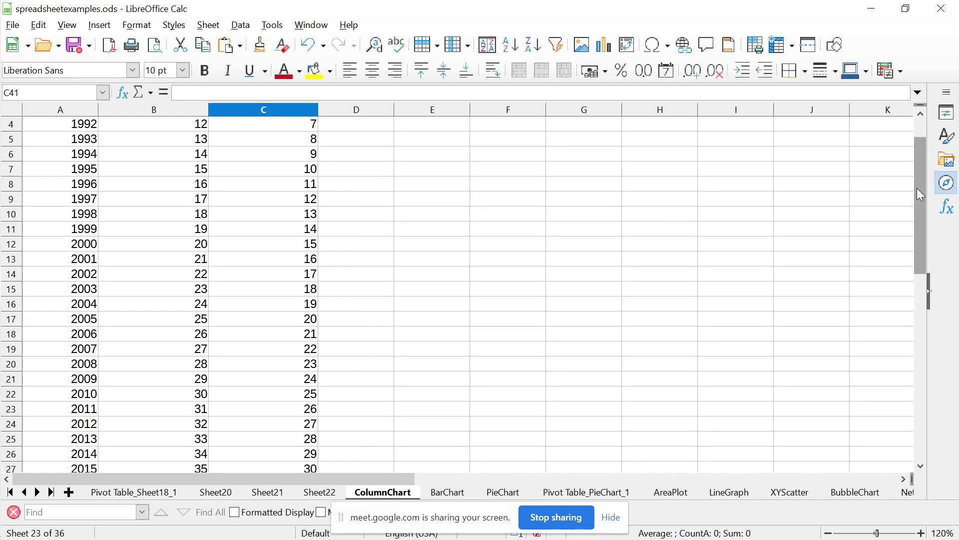
drag(916, 188, 918, 150)
click(49, 120)
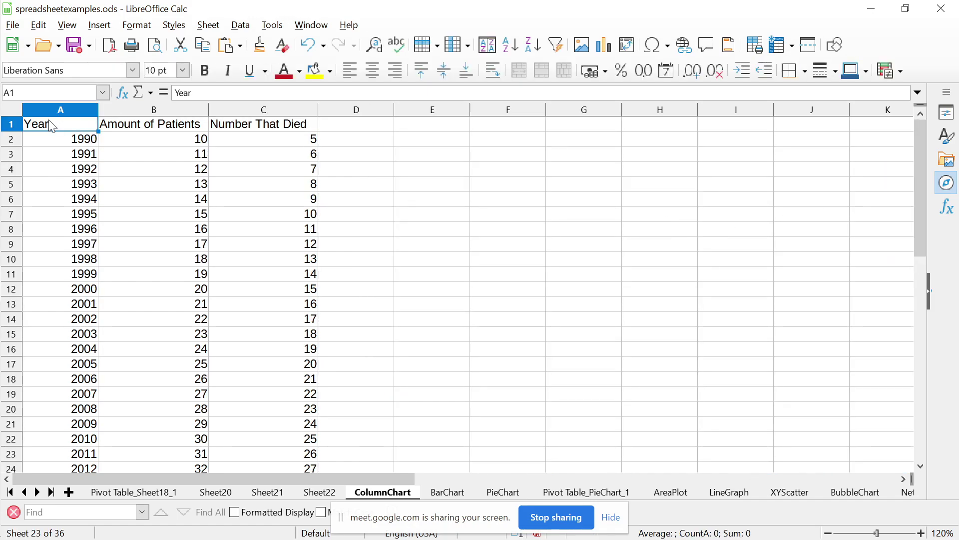
key(shift+Right)
key(shift+Right)
key(shift+Down)
key(shift+Down)
key(shift+Down)
key(shift+Down)
key(shift+Down)
key(shift+Down)
key(shift+Down)
key(shift+Down)
key(shift+Down)
key(shift+Down)
key(shift+Down)
key(shift+Down)
key(shift+Down)
key(shift+Down)
key(shift+Down)
key(shift+Down)
key(shift+Down)
key(shift+Down)
key(shift+Down)
key(shift+Down)
key(shift+Down)
key(shift+Down)
key(shift+Down)
key(shift+Down)
key(shift+Down)
key(shift+Down)
key(shift+Down)
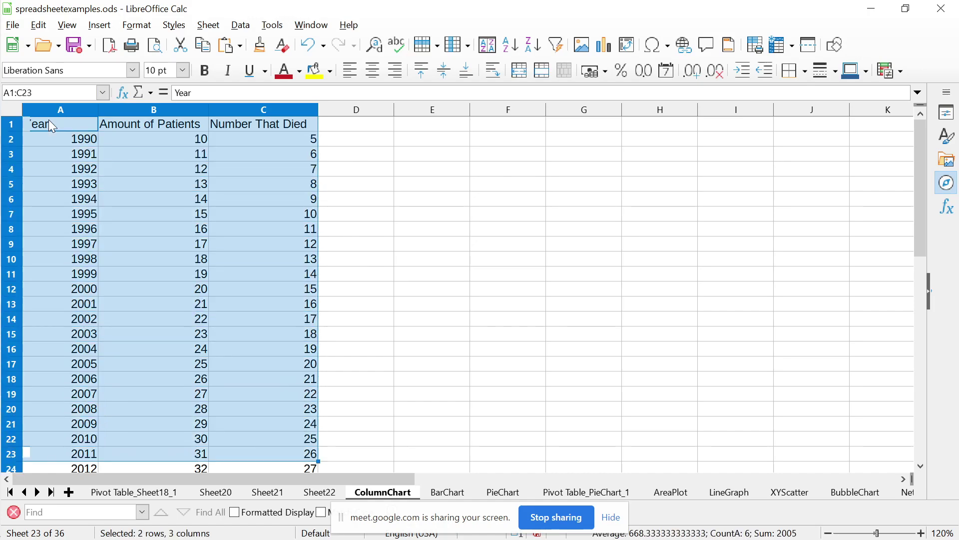
key(shift+Up)
key(shift+Up)
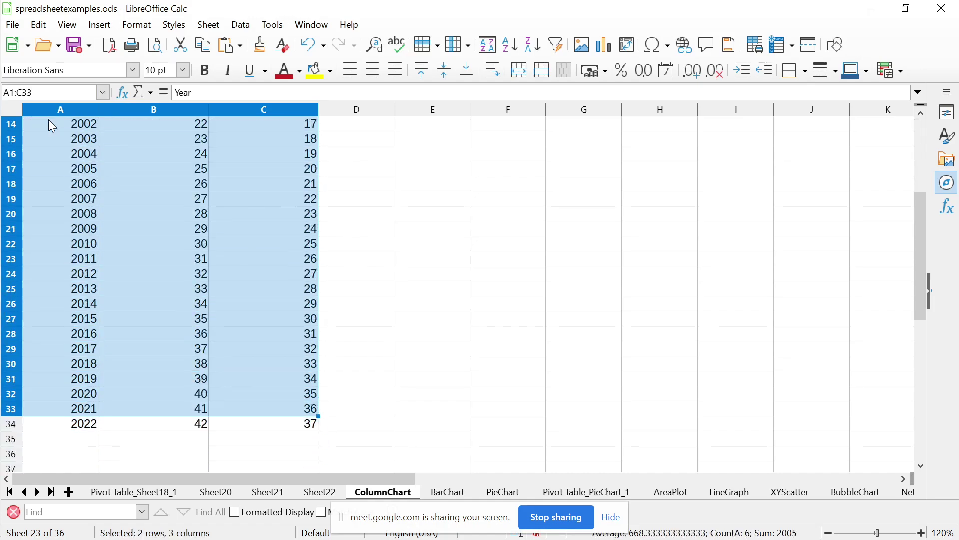
key(shift+Down)
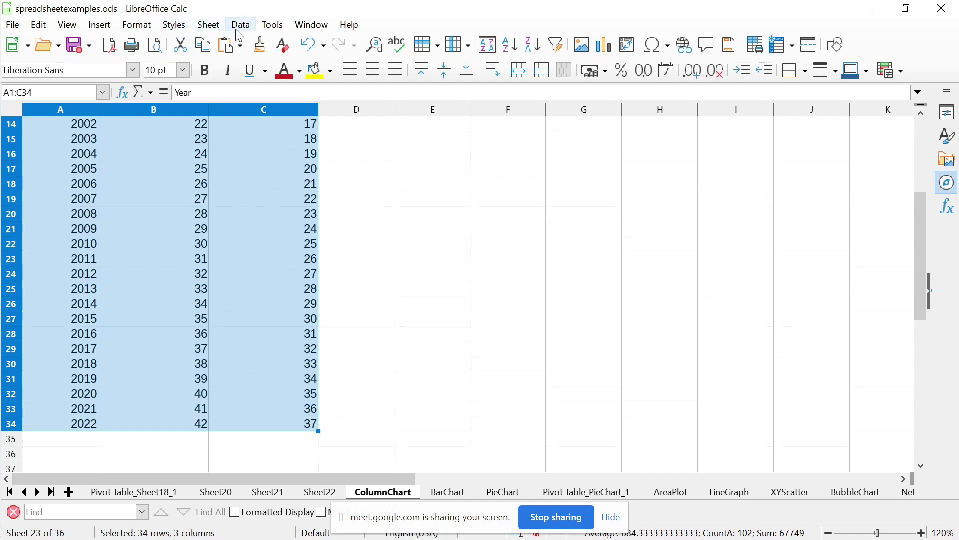
Open the Chart Wizard via Insert > Chart for the selected data
click(254, 29)
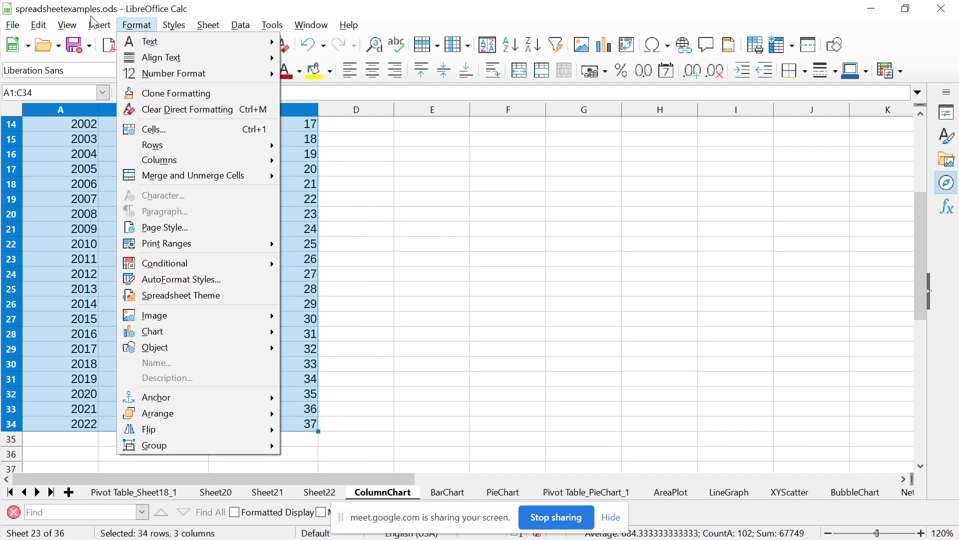
mouse_move(99, 26)
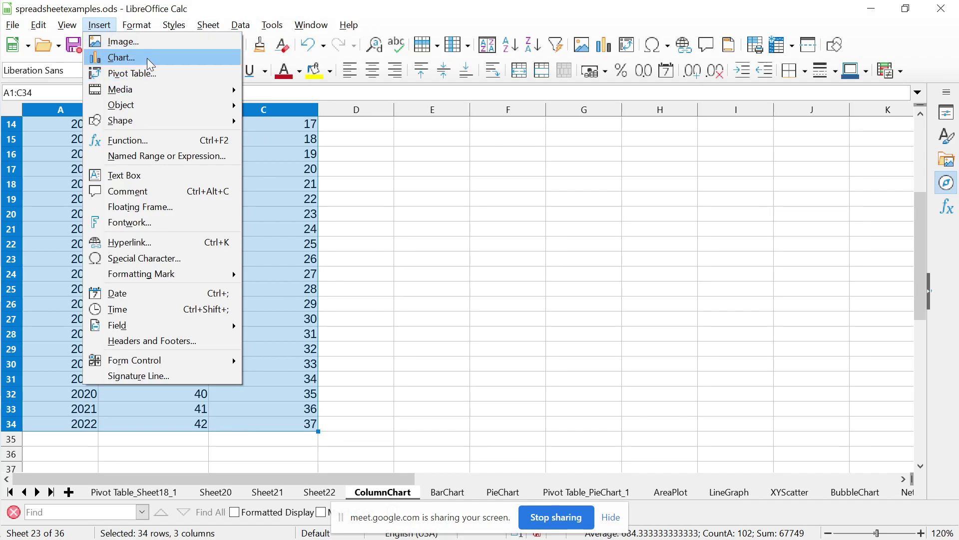
click(165, 63)
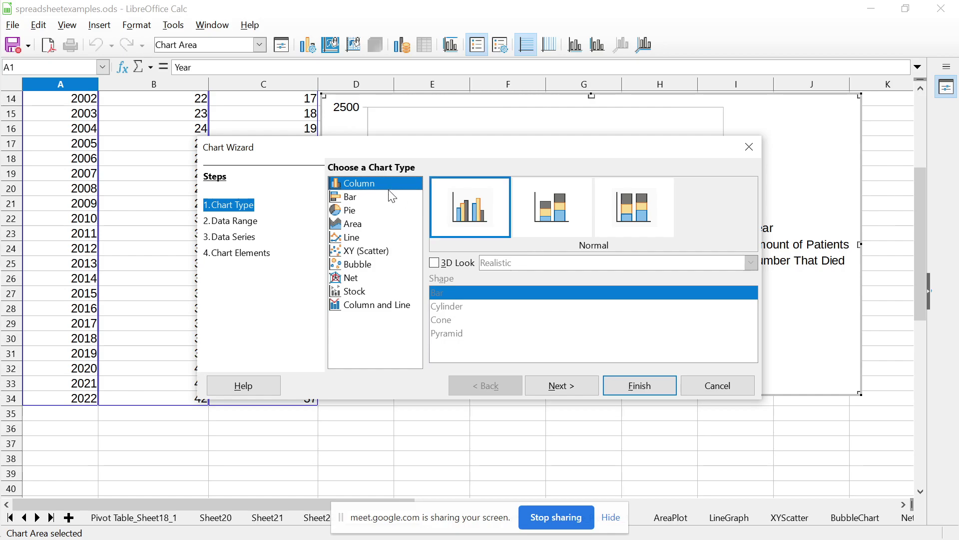
Preview Stacked and Percent Stacked, keep Normal columns, and advance to the Data Range step
click(558, 223)
click(651, 222)
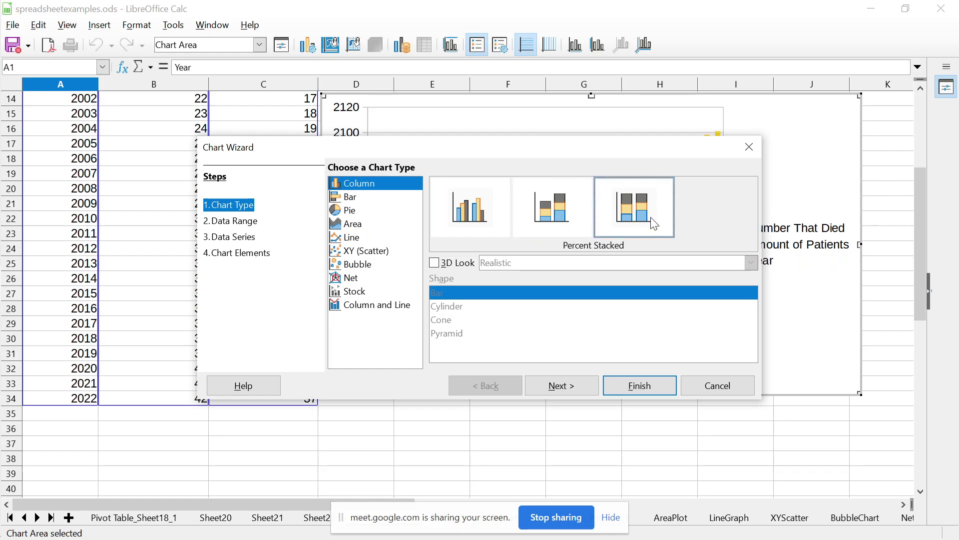
click(479, 213)
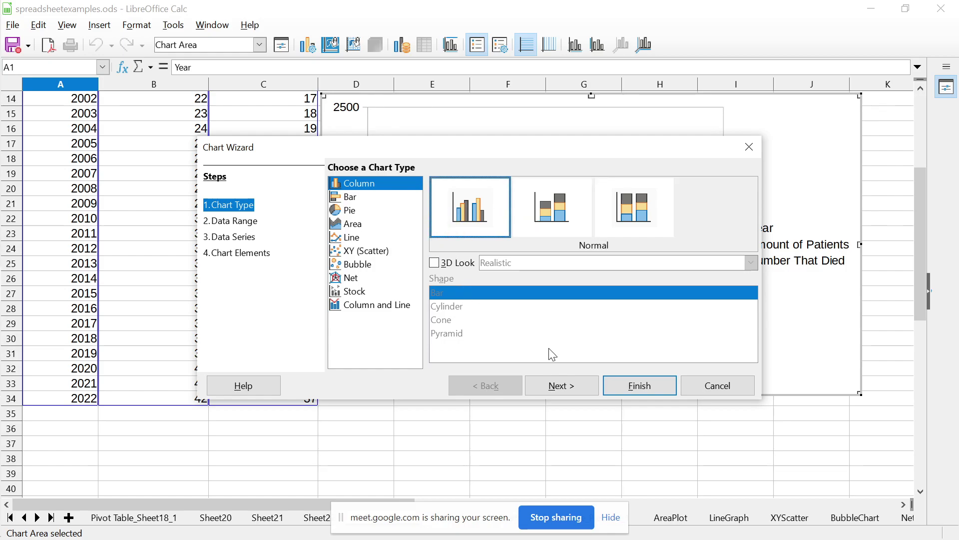
click(562, 390)
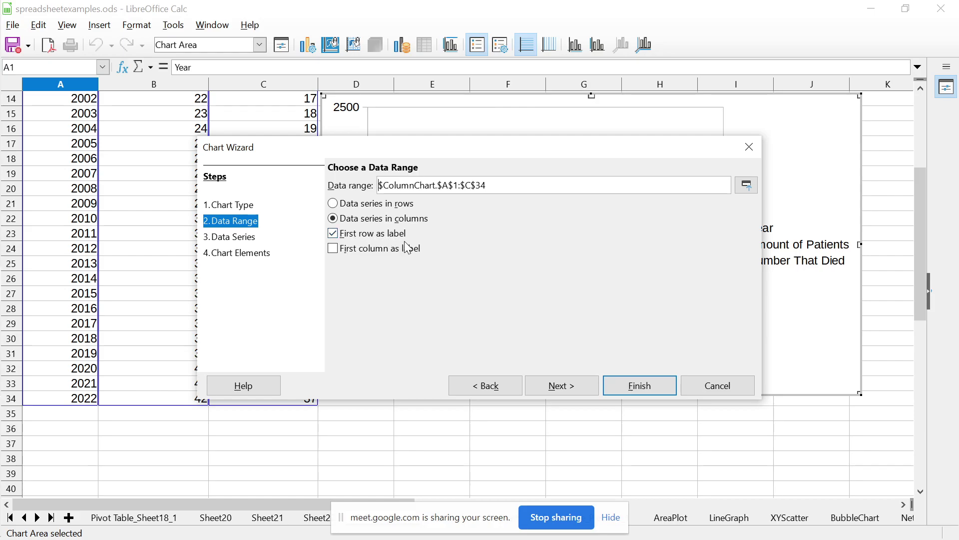
Use the first column (Year) as labels, comparing the series list with and without it
click(329, 252)
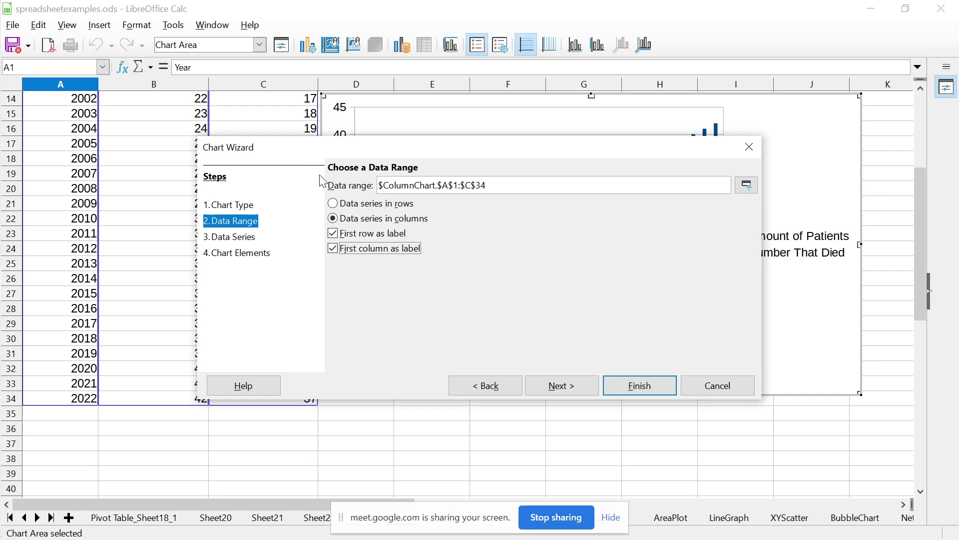
click(578, 383)
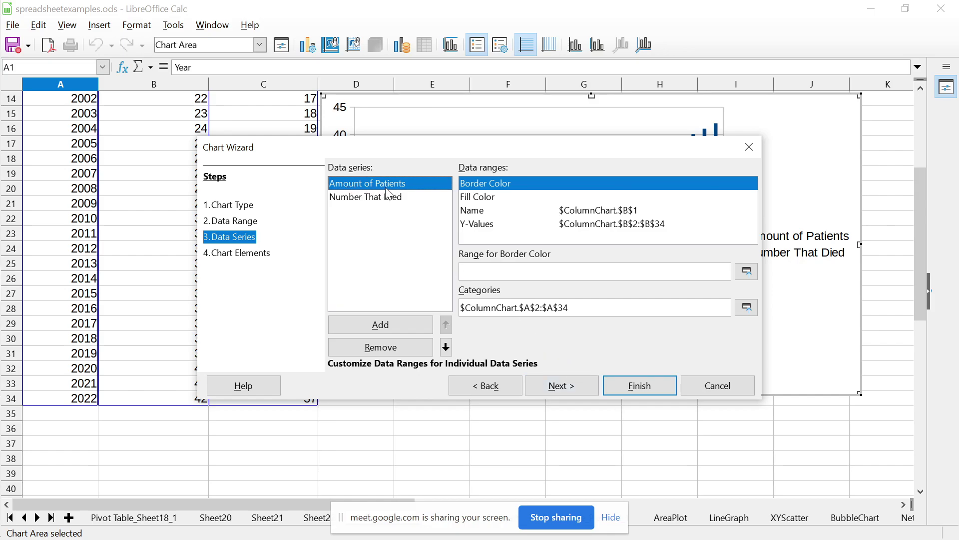
click(242, 225)
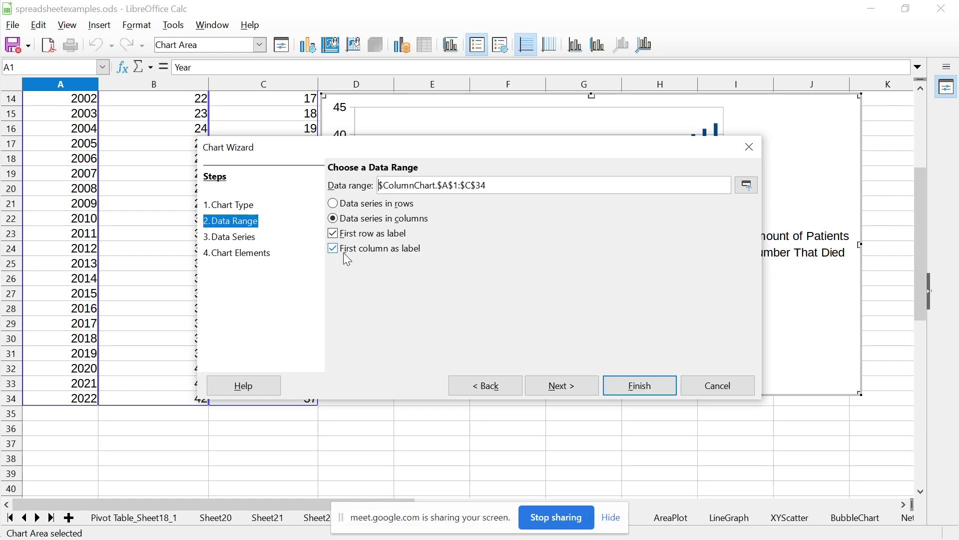
click(250, 242)
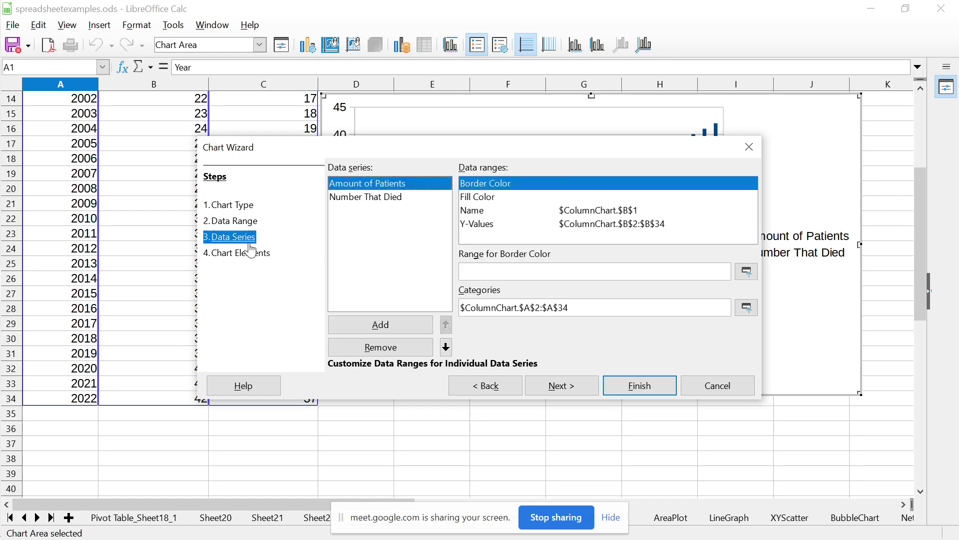
click(246, 221)
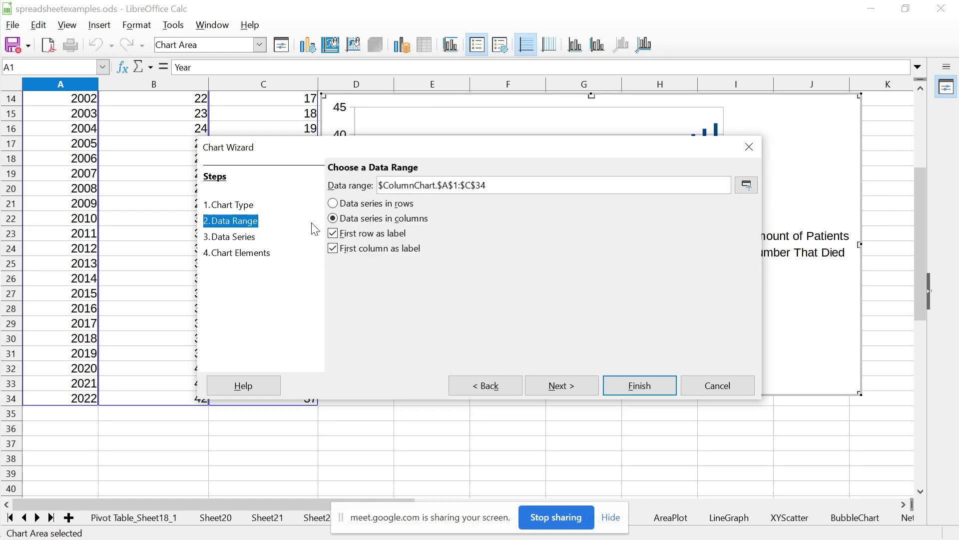
click(334, 250)
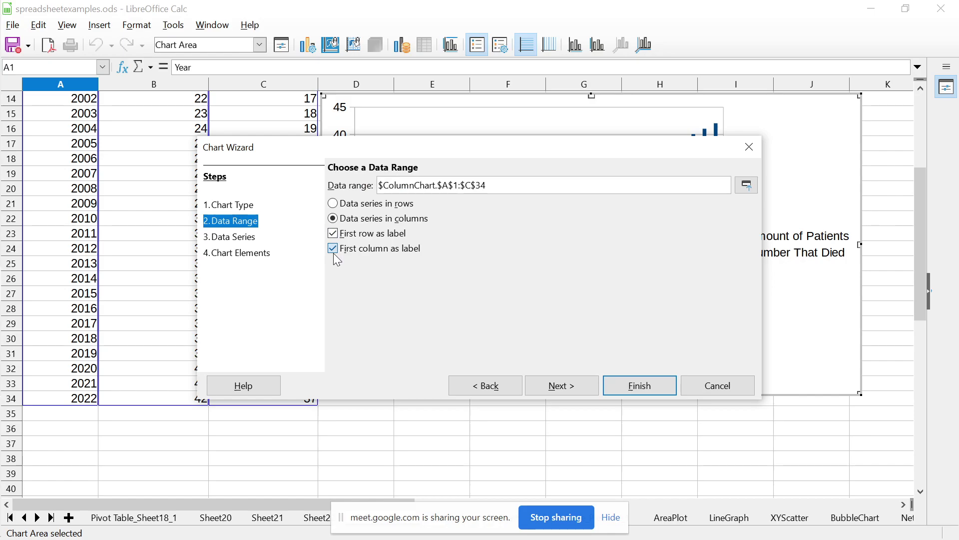
click(250, 243)
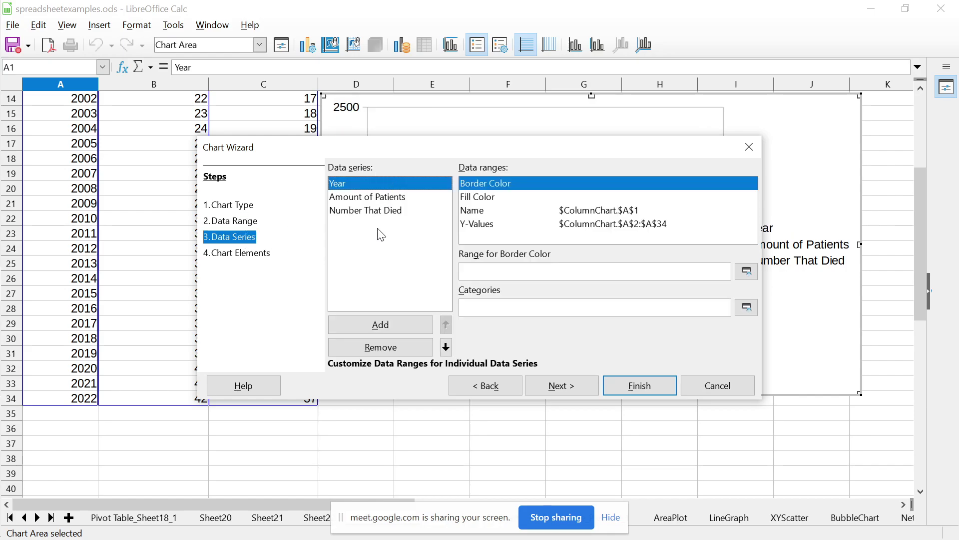
click(252, 229)
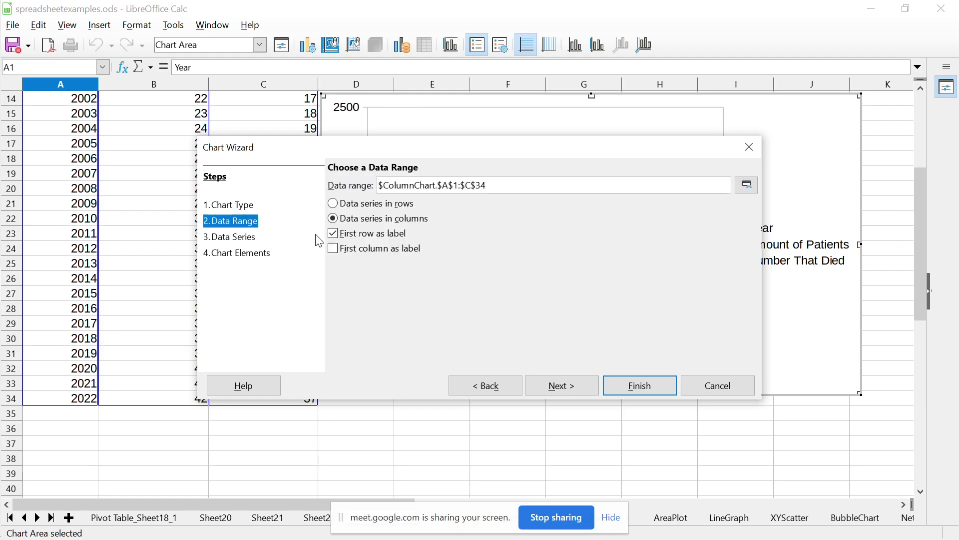
click(333, 249)
Pass the Data Series step, moving the wizard so the chart preview is visible
click(575, 388)
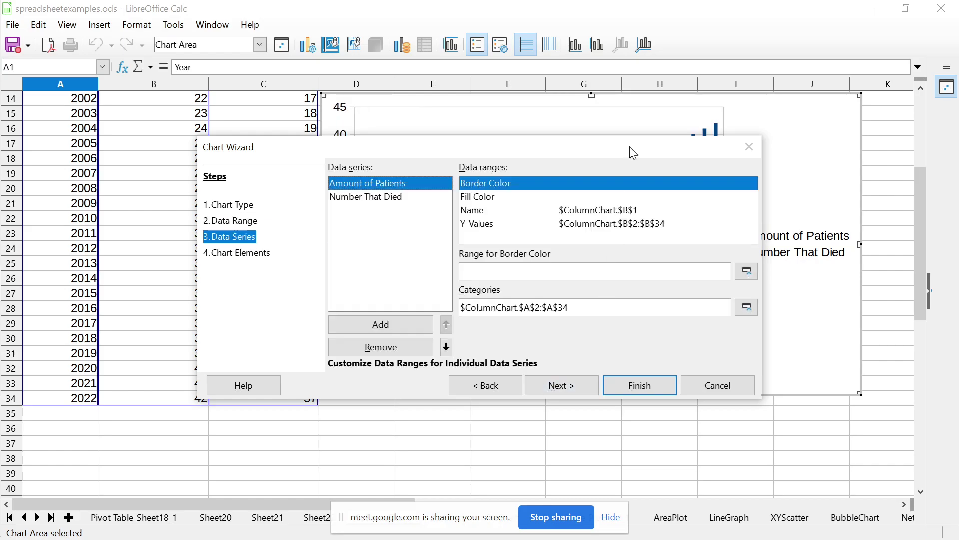
drag(565, 153, 608, 183)
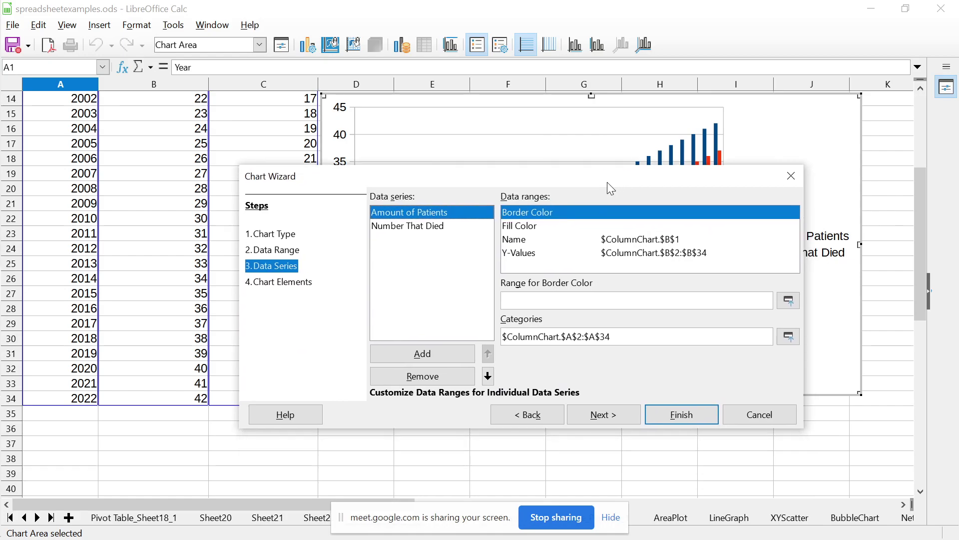
click(600, 408)
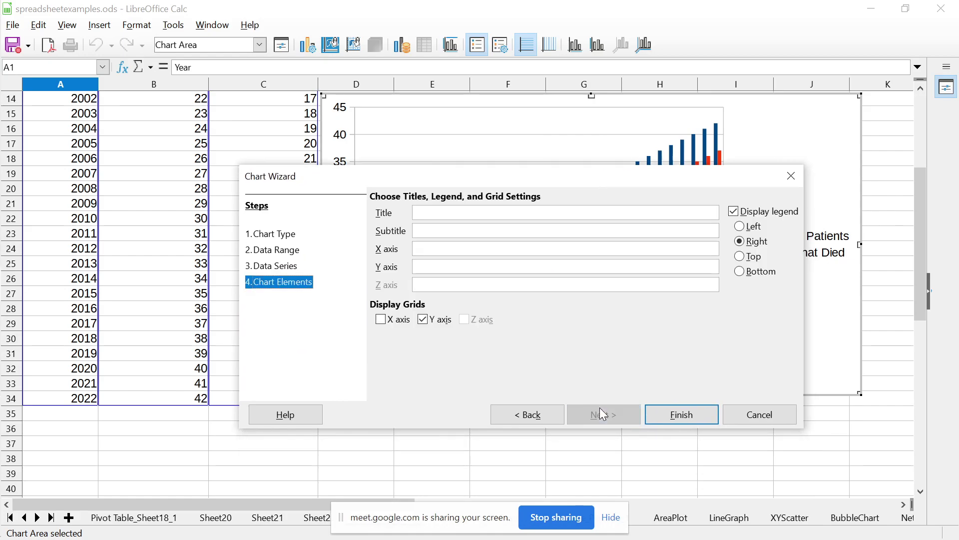
Enter title 'mytitle', subtitle 'mysubtitle', X axis 'YEAR', Y axis 'MORTALITY RATE', and finish the chart
click(470, 216)
click(464, 233)
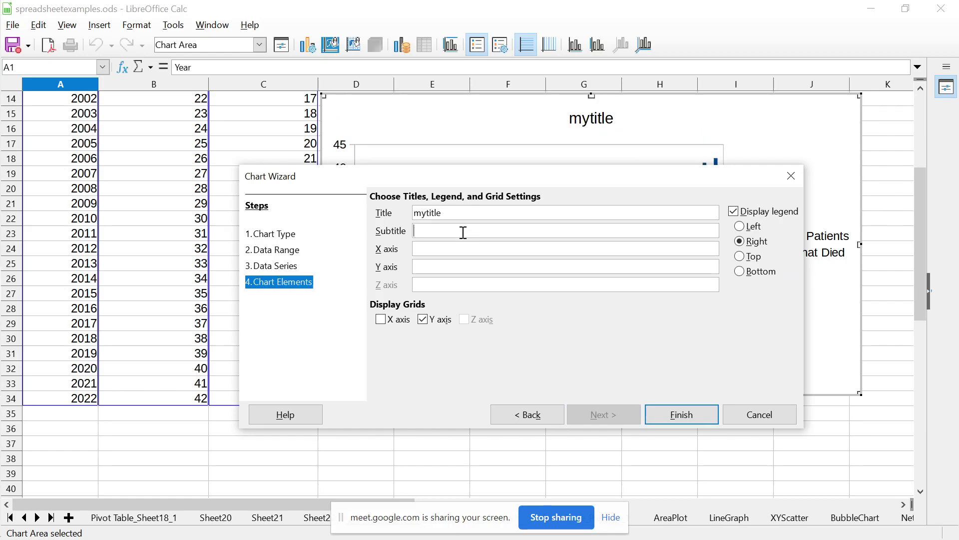
text(mysubtitle)
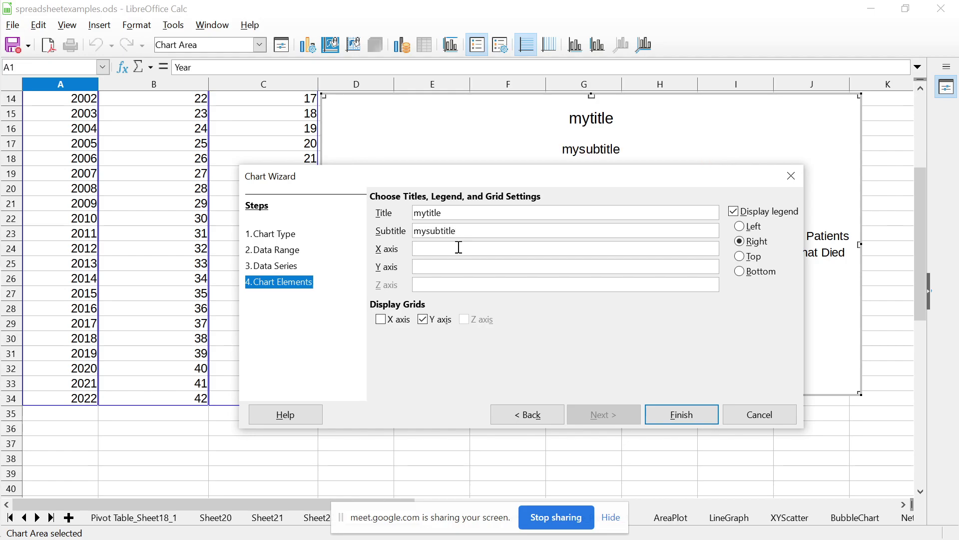
text(AR)
text(MORTALITY)
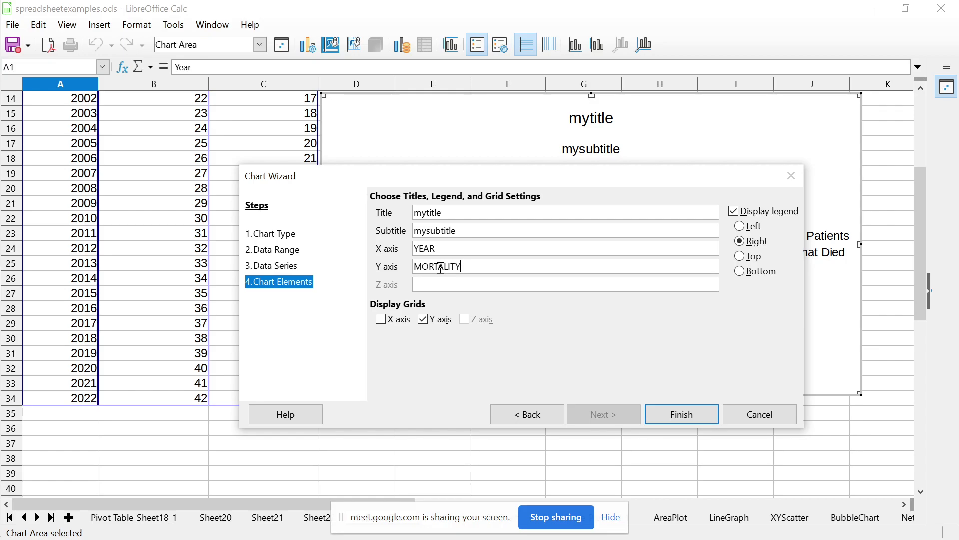
text( RATE)
click(685, 415)
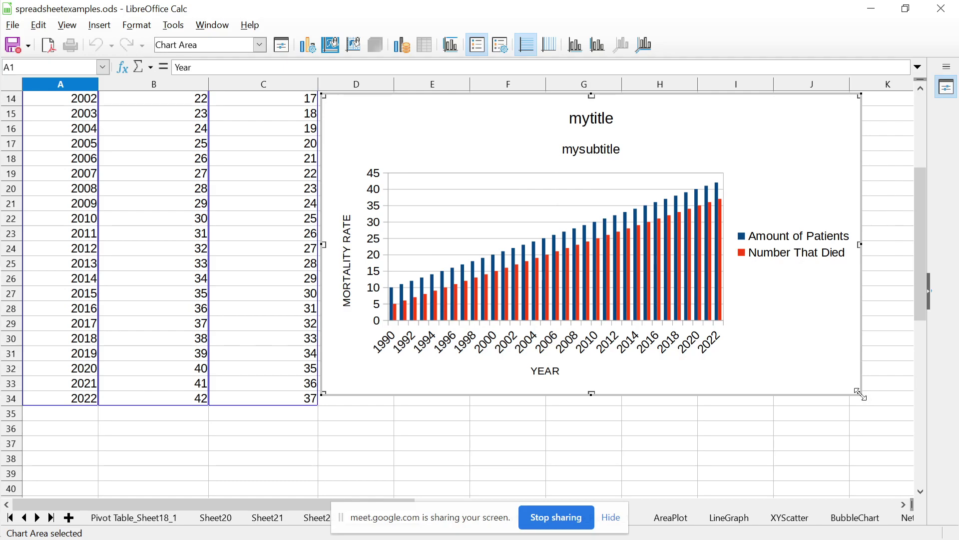
Enlarge the column chart toward the lower right, check bar values, then deselect it
drag(860, 393, 920, 446)
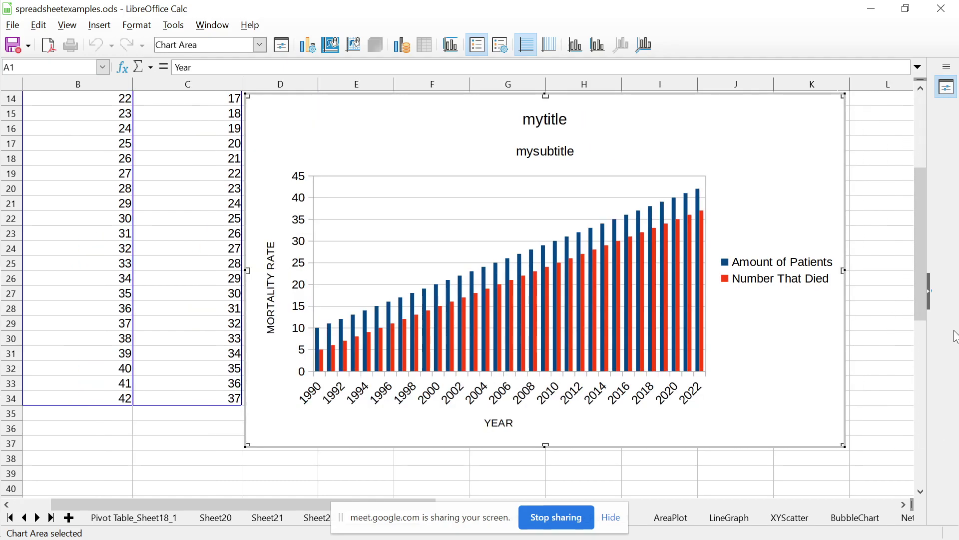
scroll(917, 259, down, 1)
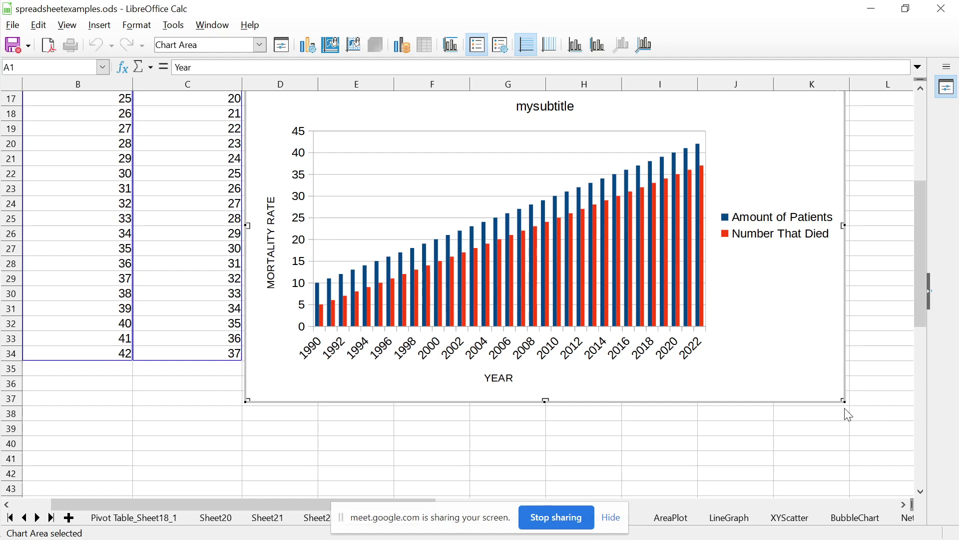
drag(845, 400, 896, 444)
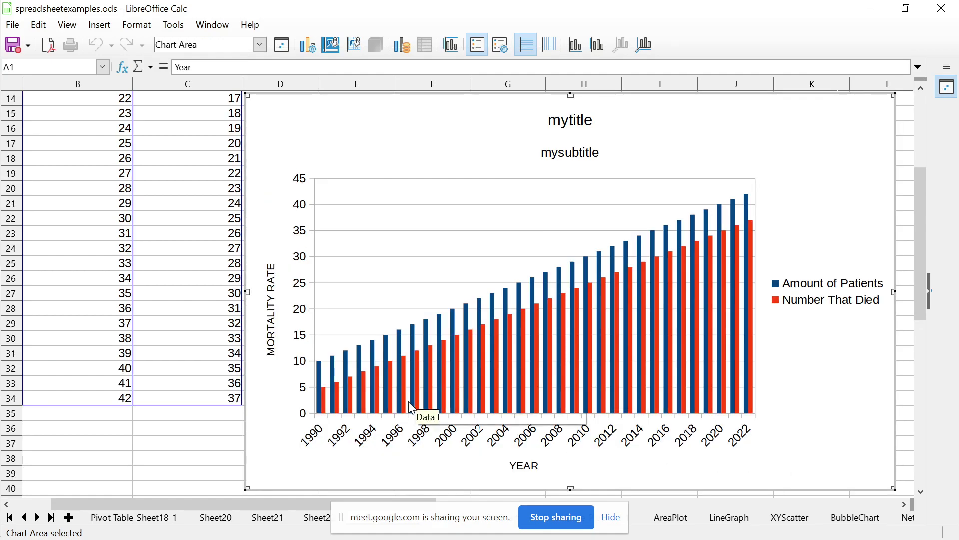
mouse_move(323, 375)
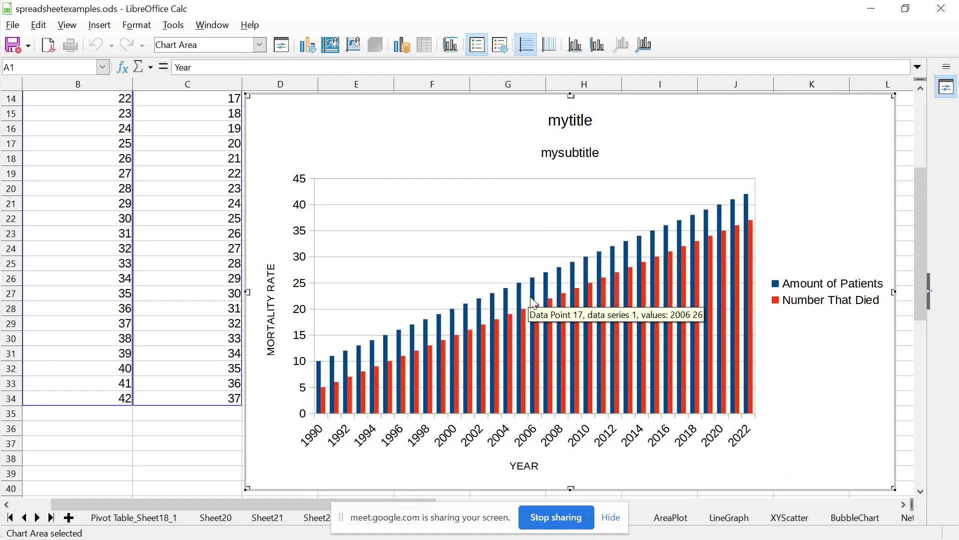
mouse_move(457, 370)
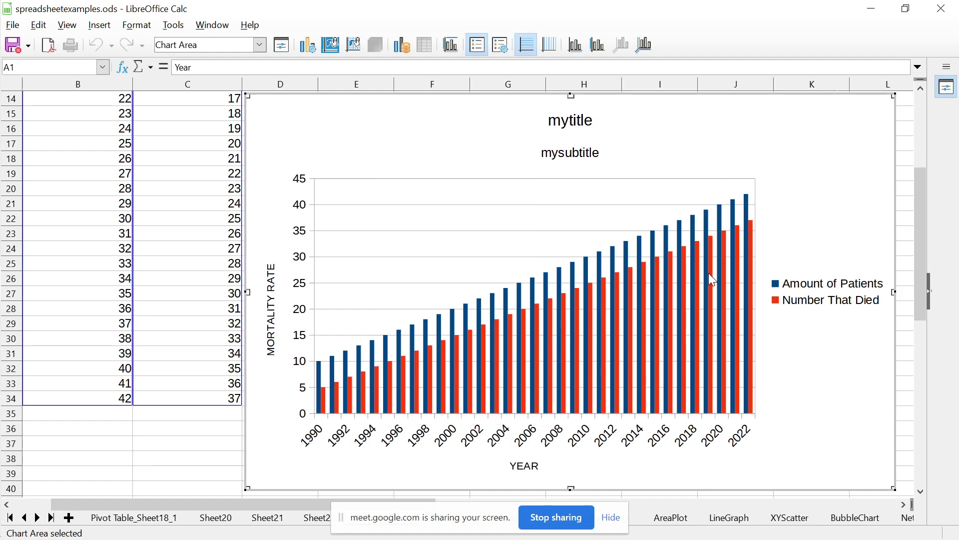
mouse_move(739, 276)
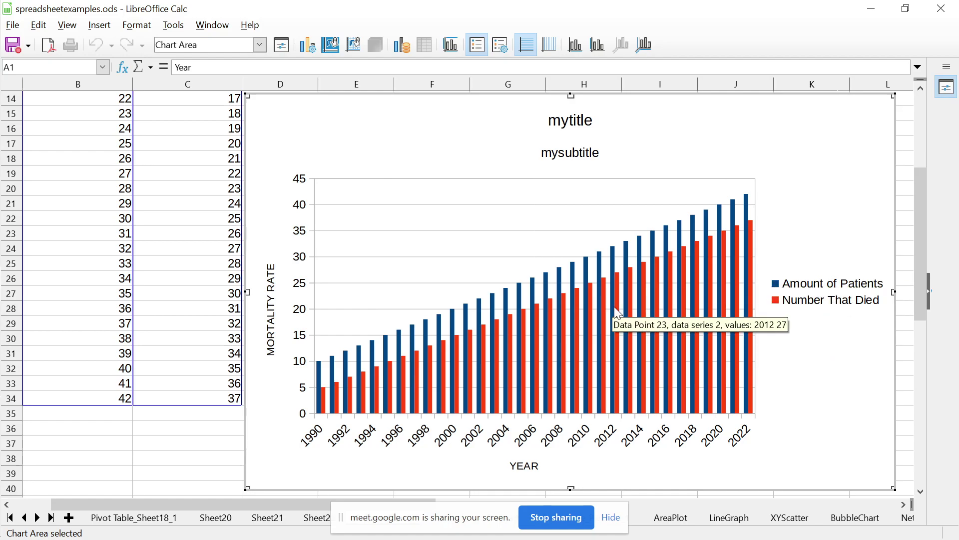
mouse_move(509, 357)
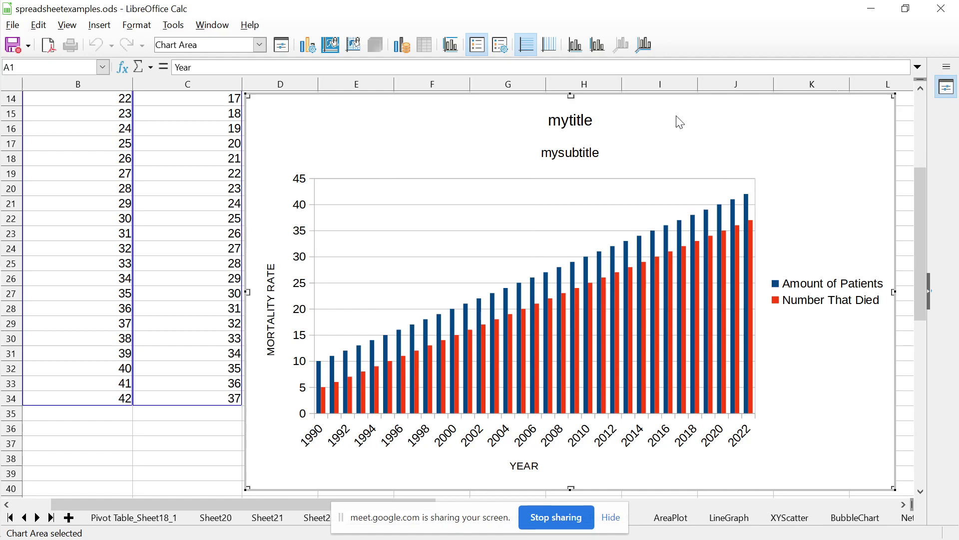
click(909, 119)
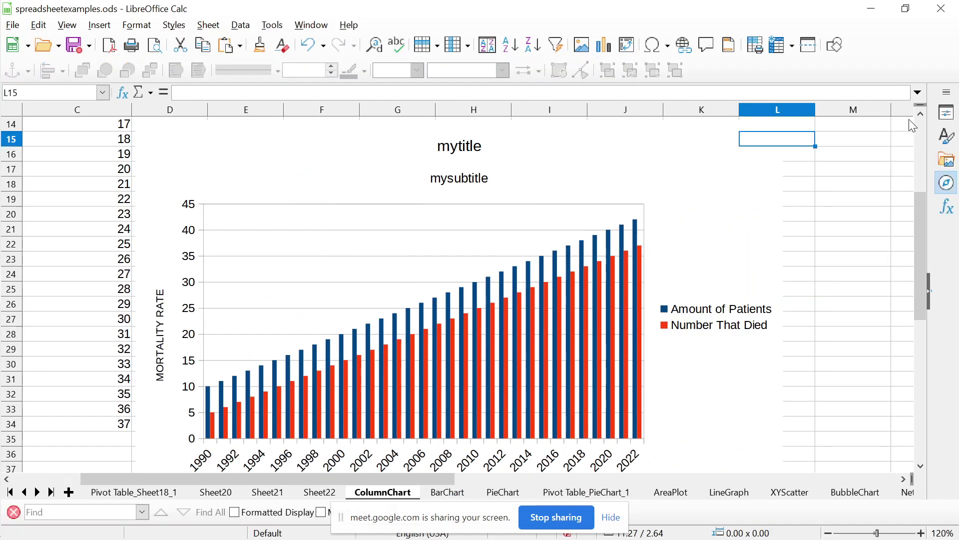
On the BarChart sheet, enlarge the bar chart by dragging its corner outward
click(448, 493)
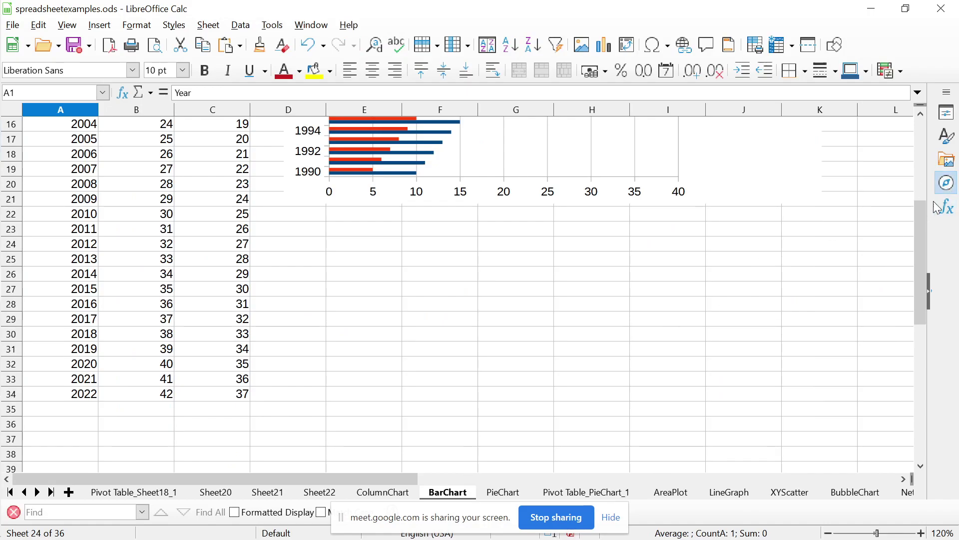
drag(922, 214, 925, 129)
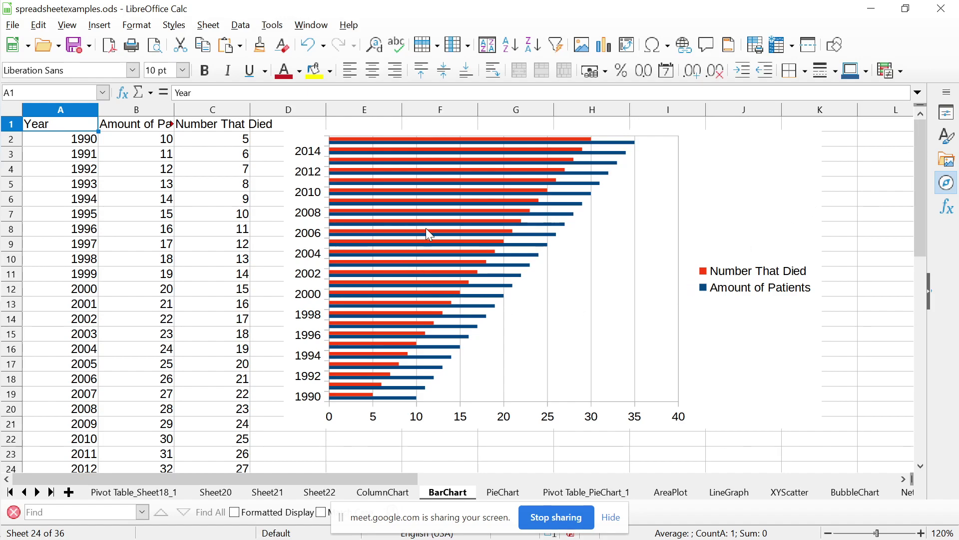
click(749, 329)
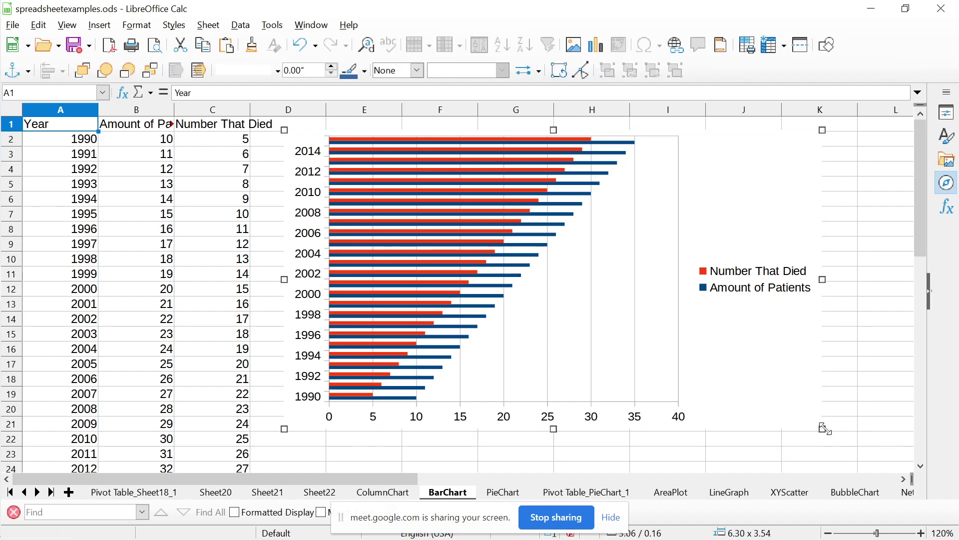
drag(825, 429, 891, 492)
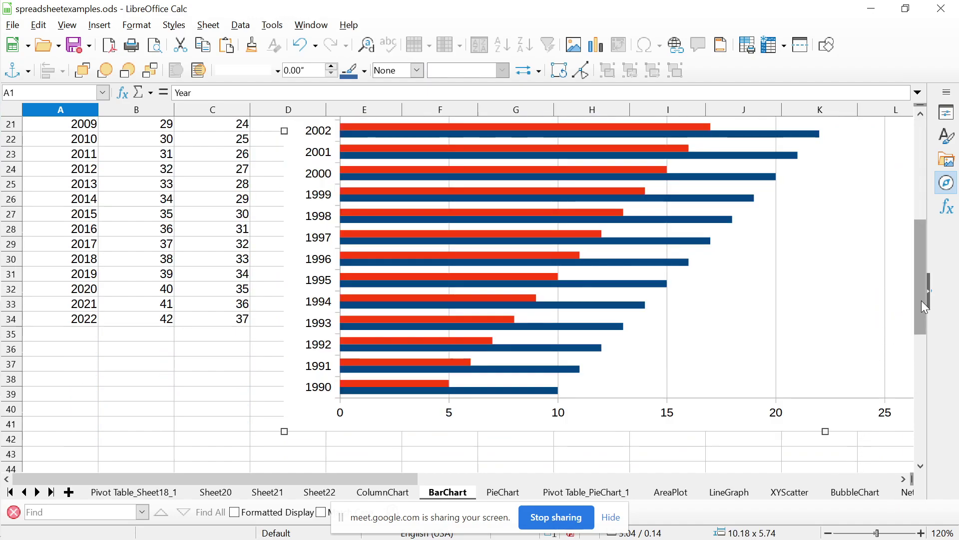
drag(922, 300, 919, 198)
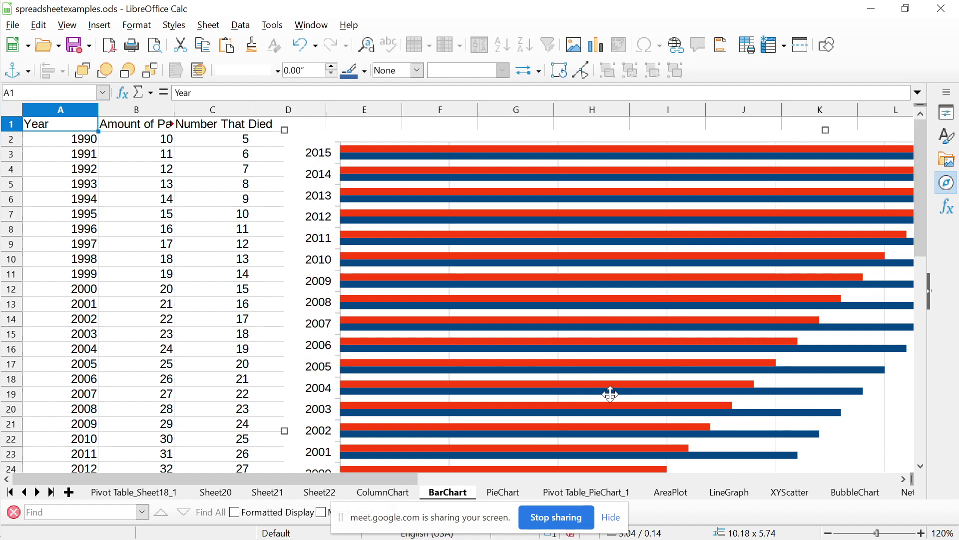
Compare the bar chart with the column chart by switching between ColumnChart and BarChart sheets
click(383, 493)
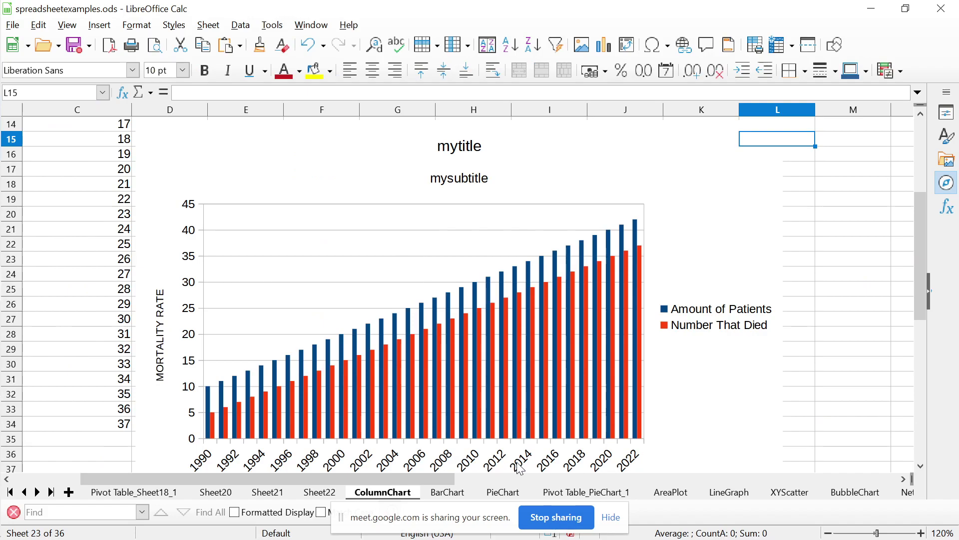
click(461, 495)
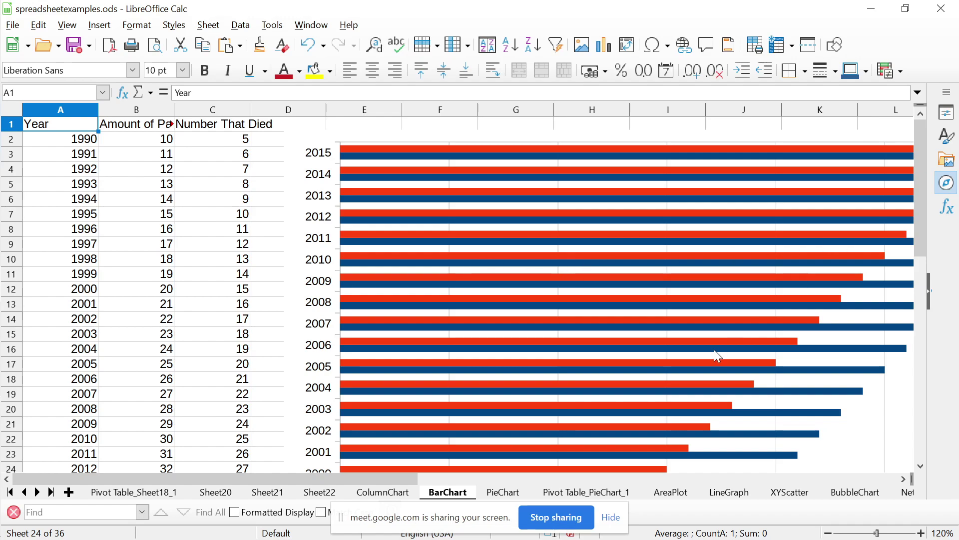
click(383, 492)
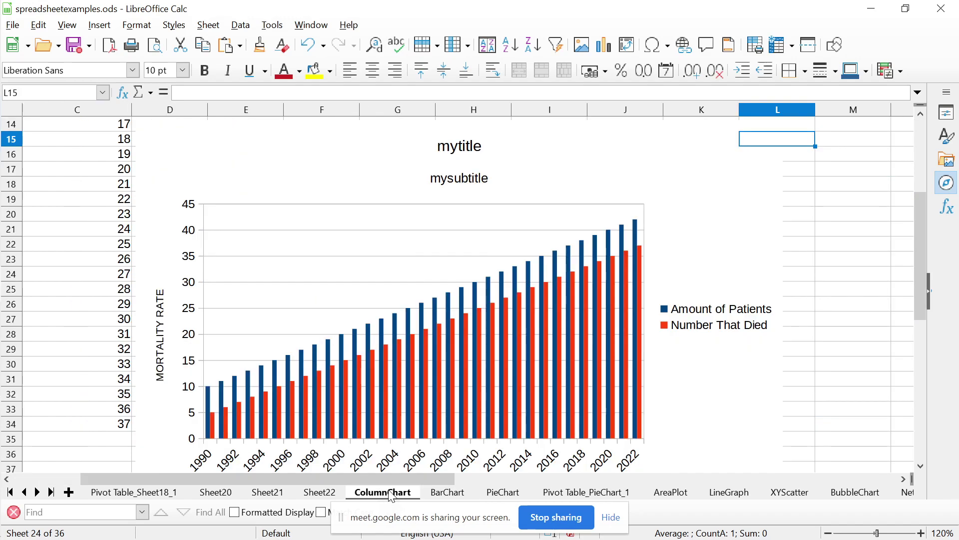
click(439, 496)
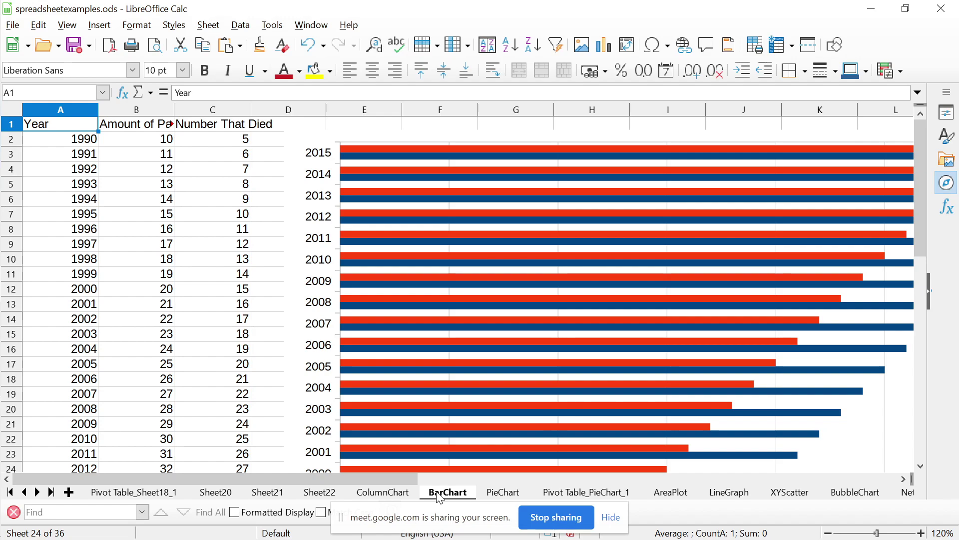
Glance at the PieChart sheet, return to BarChart, then open slide 116 in Impress
click(503, 494)
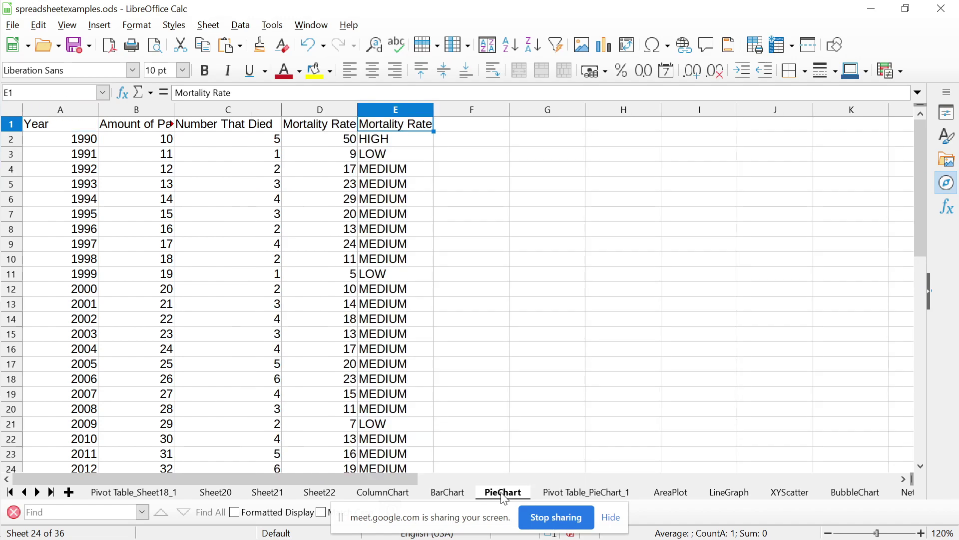
click(479, 271)
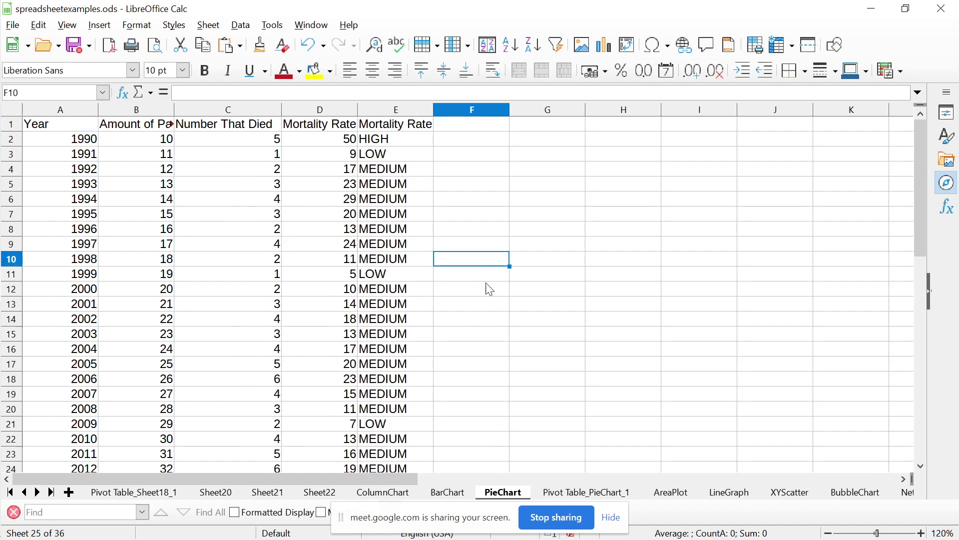
click(442, 495)
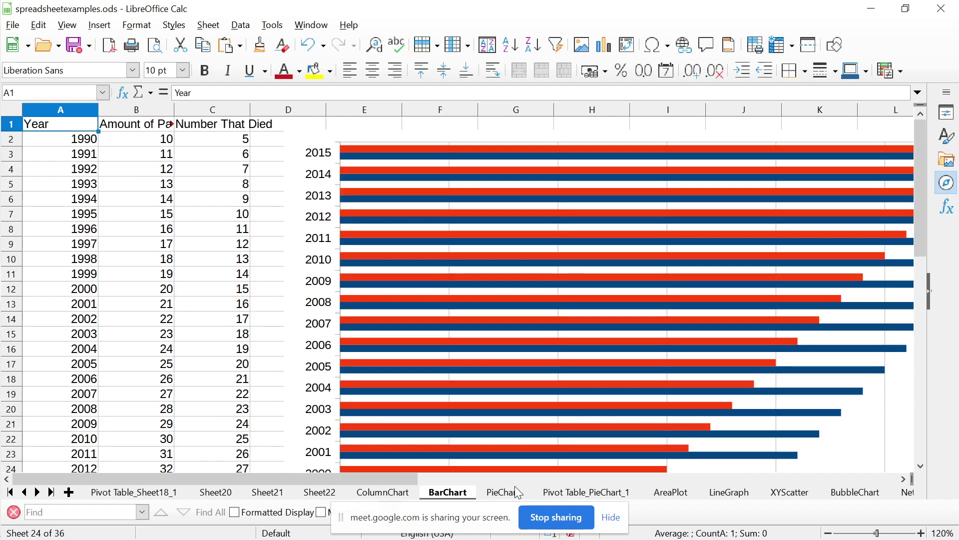
key(alt+Tab)
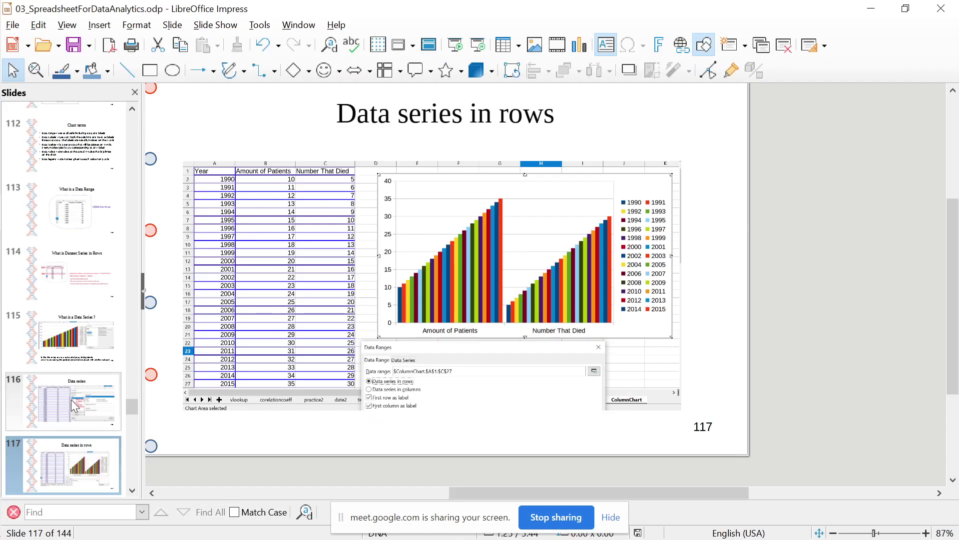
click(74, 404)
Step through the slides to slide 125, Pie Chart, and open the Slide Show menu
key(Down)
key(Down)
key(Down)
key(Down)
key(Down)
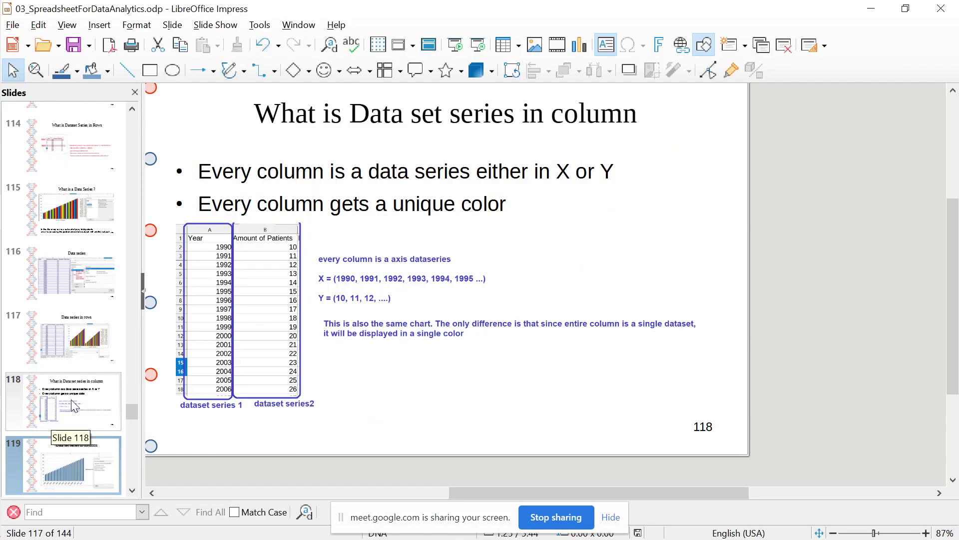
key(Down)
key(Down)
key(Down)
key(Down)
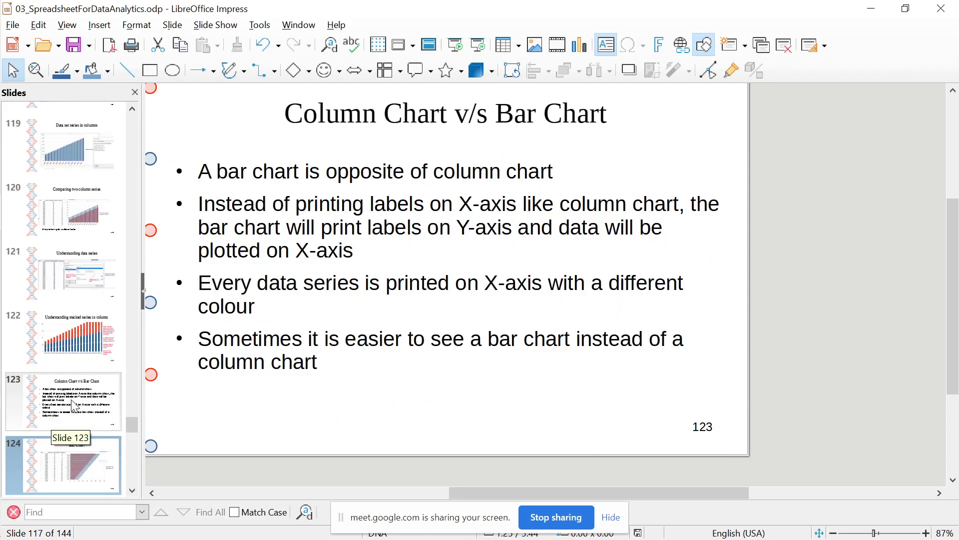
key(Up)
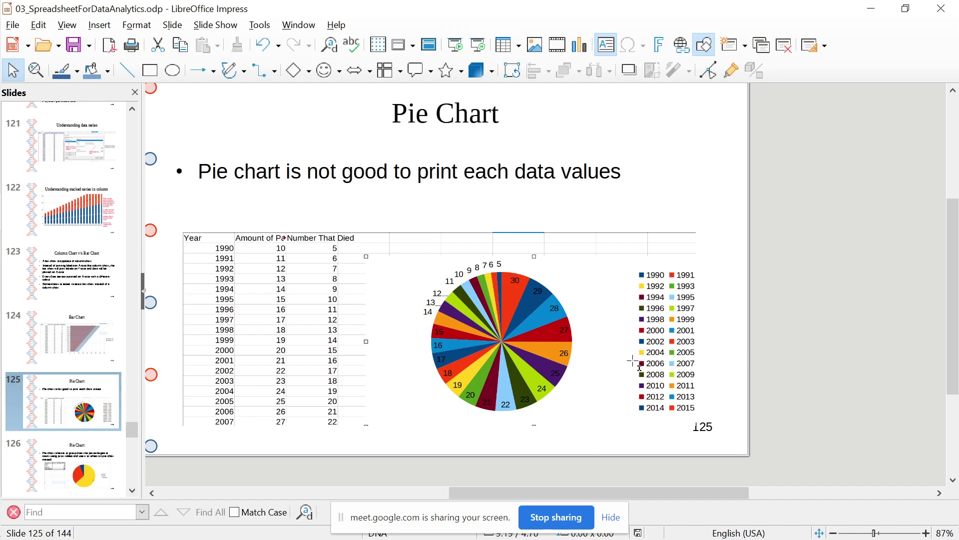
click(220, 28)
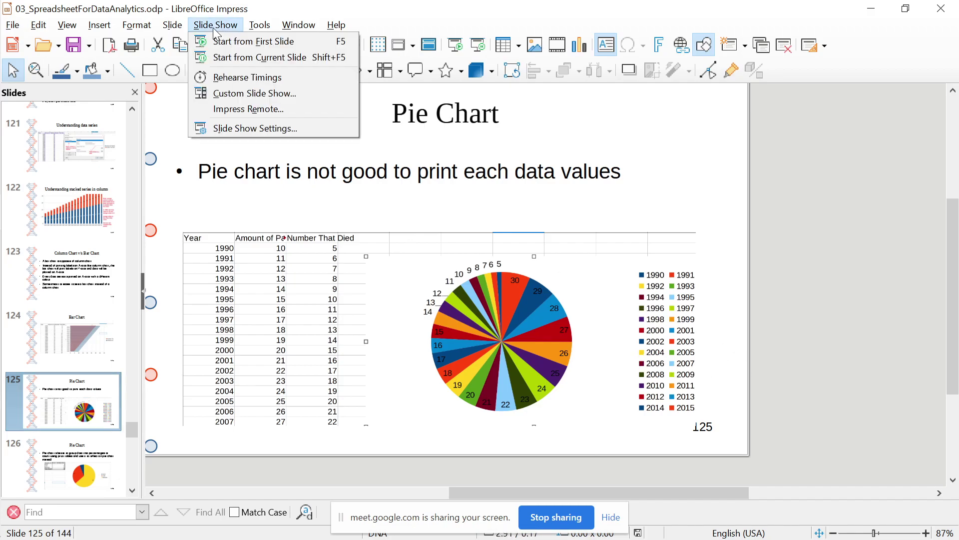
click(245, 57)
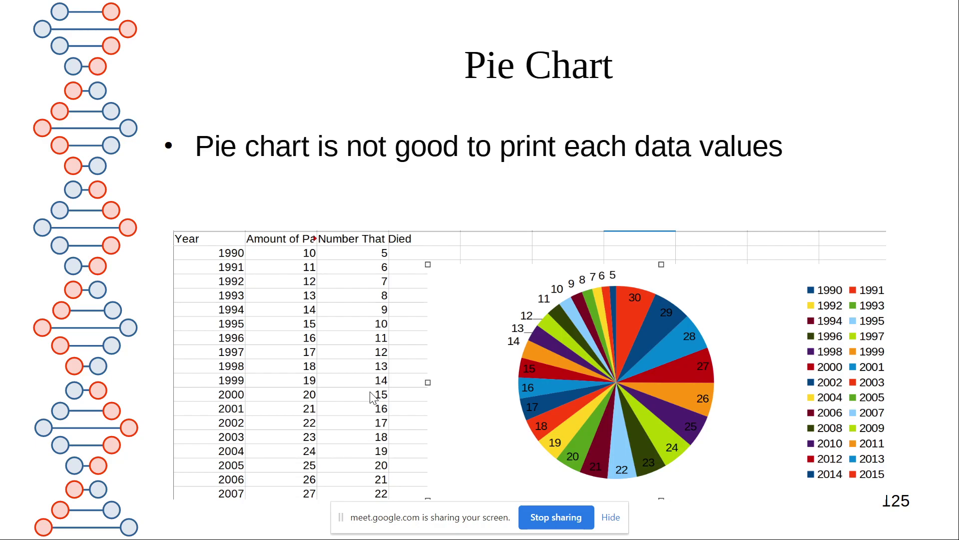
key(Right)
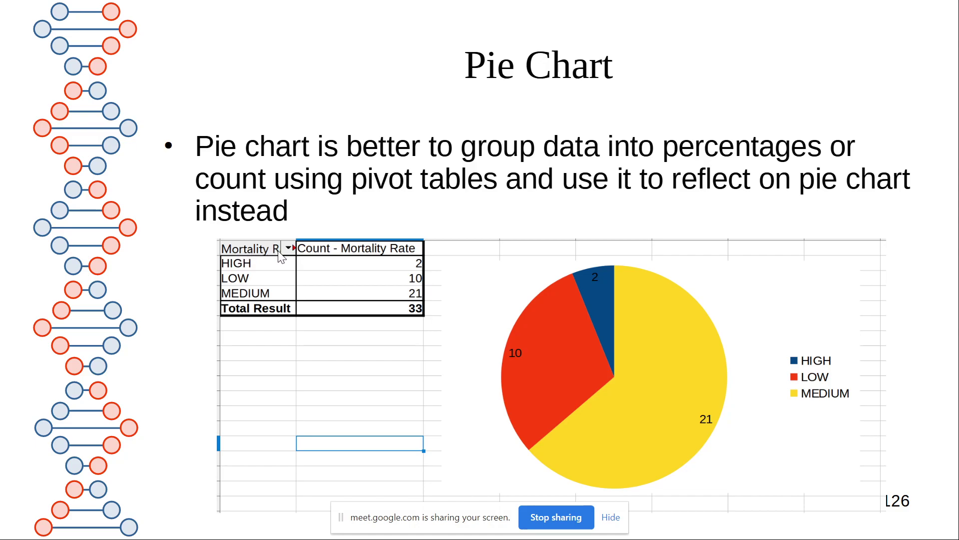
key(Escape)
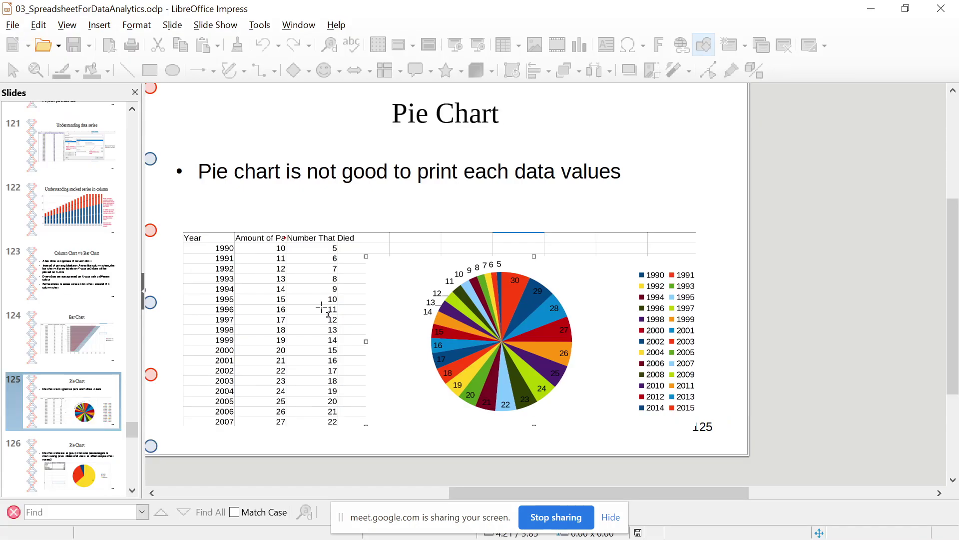
key(alt+Tab)
key(alt+Tab)
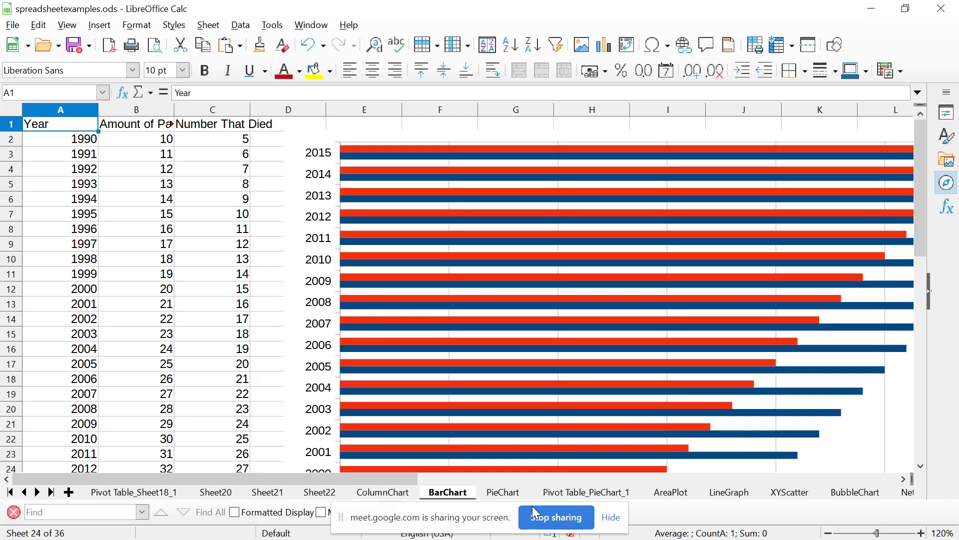
click(502, 492)
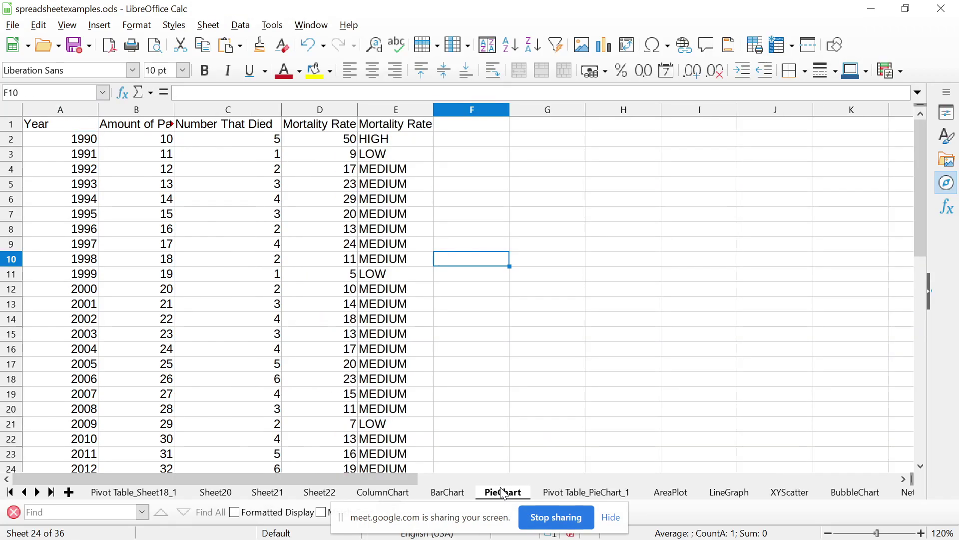
click(310, 125)
key(Down)
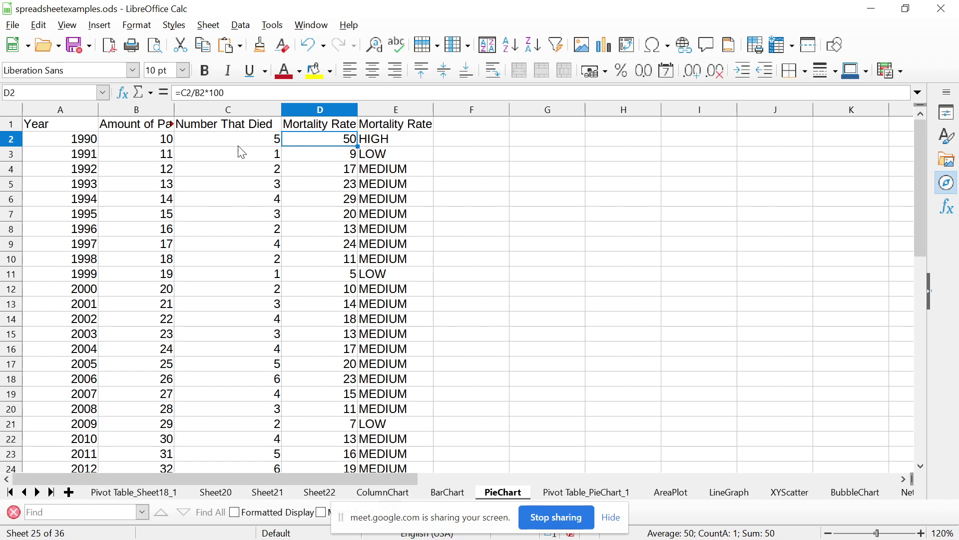
click(335, 151)
key(Up)
click(336, 151)
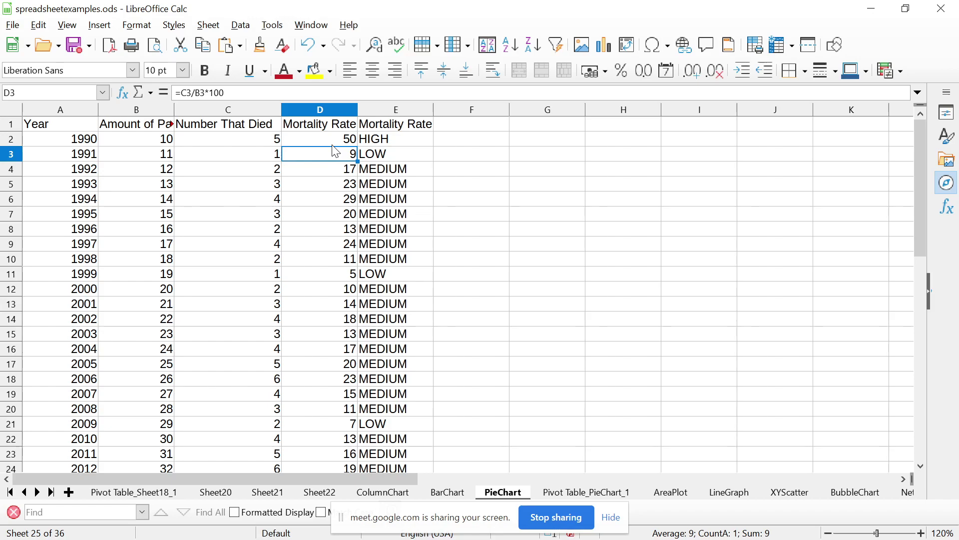
key(Left)
key(Left)
key(Right)
key(Right)
key(Up)
key(Right)
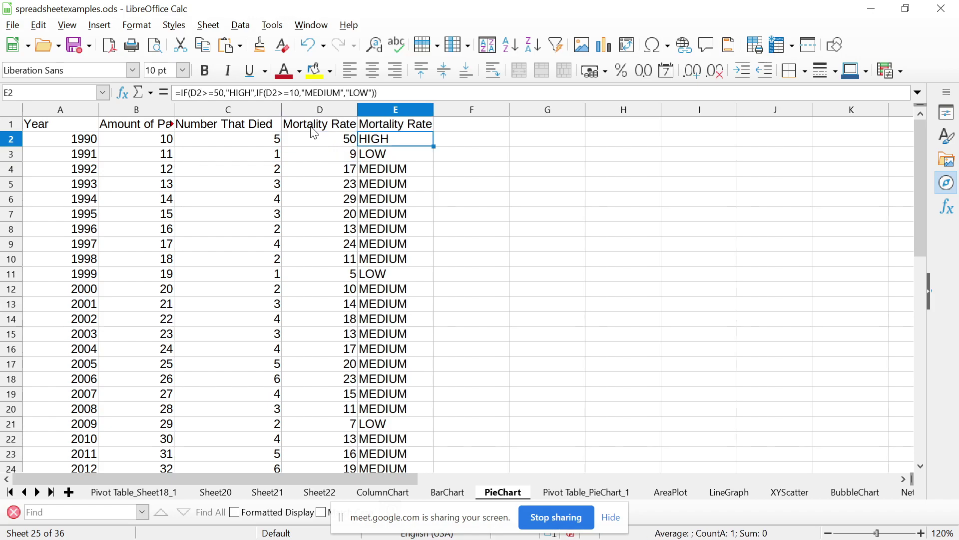
Inspect the HIGH/MEDIUM/LOW IF formulas in E2 through E4, then return to the slideshow
drag(176, 93, 391, 104)
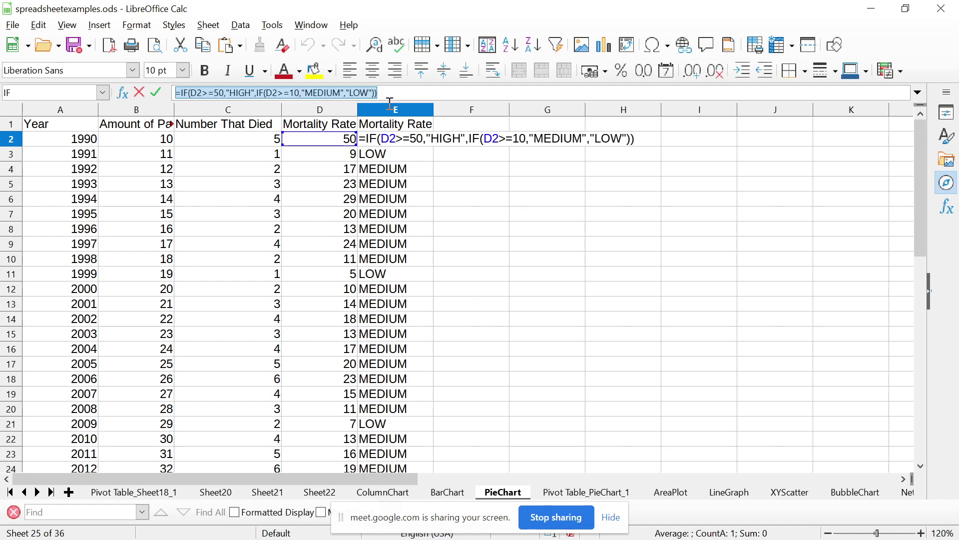
click(504, 200)
key(Escape)
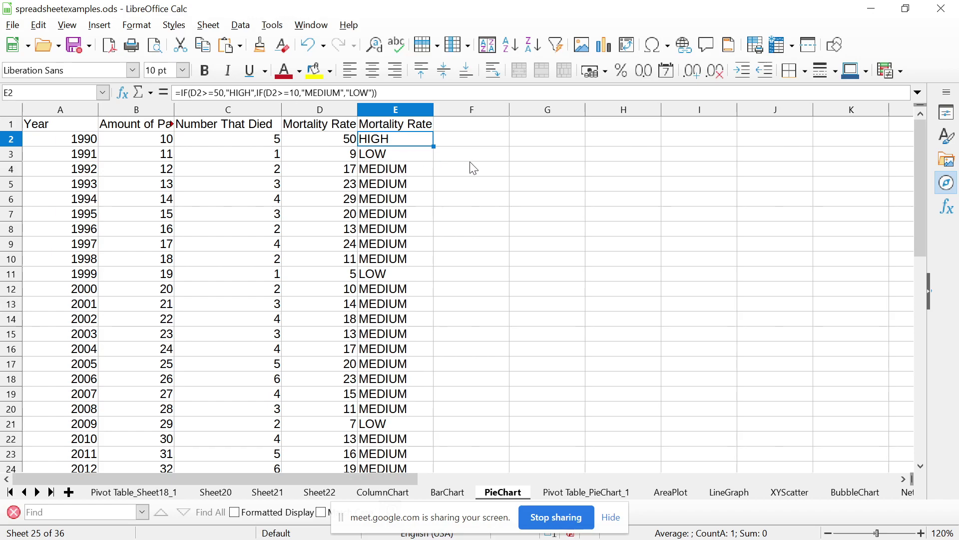
key(Left)
key(Left)
key(Left)
key(Left)
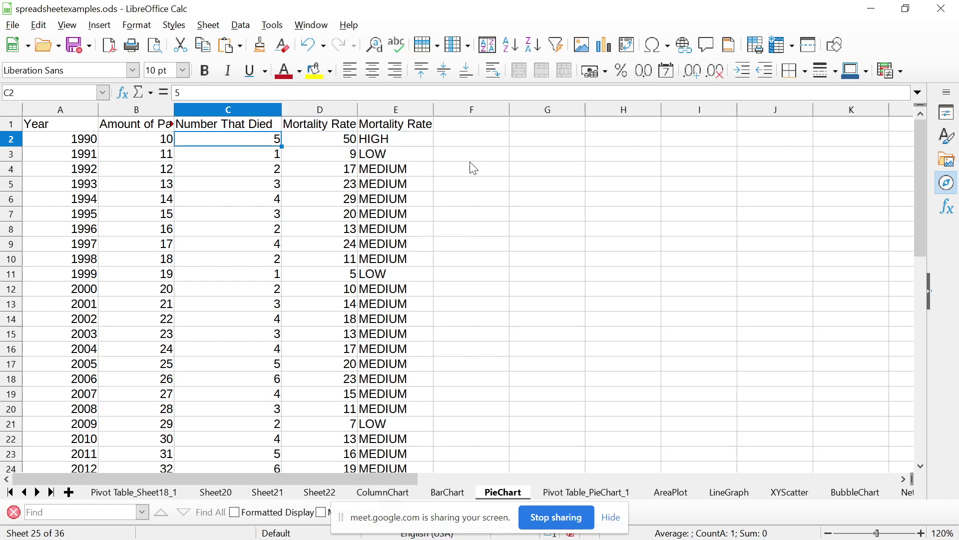
key(Right)
key(Right)
key(Right)
key(Right)
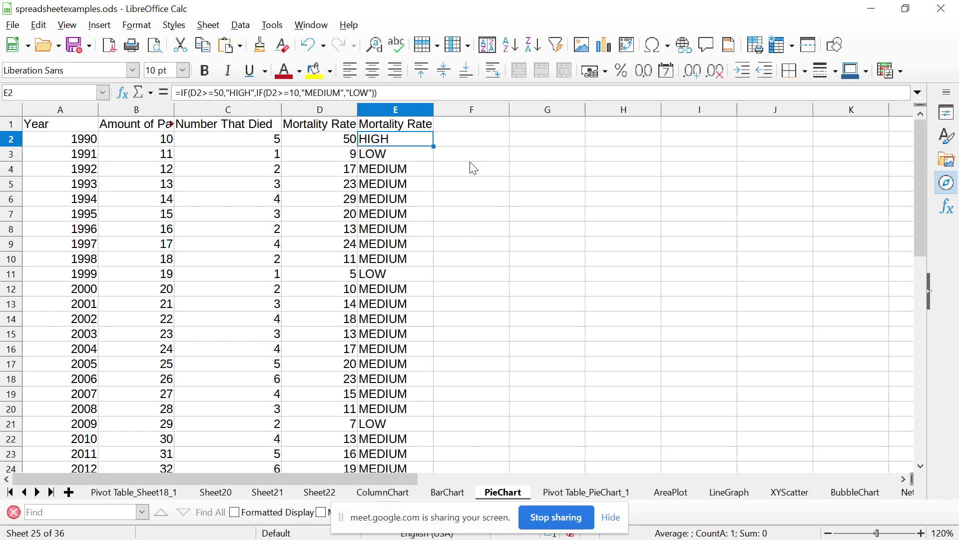
key(Down)
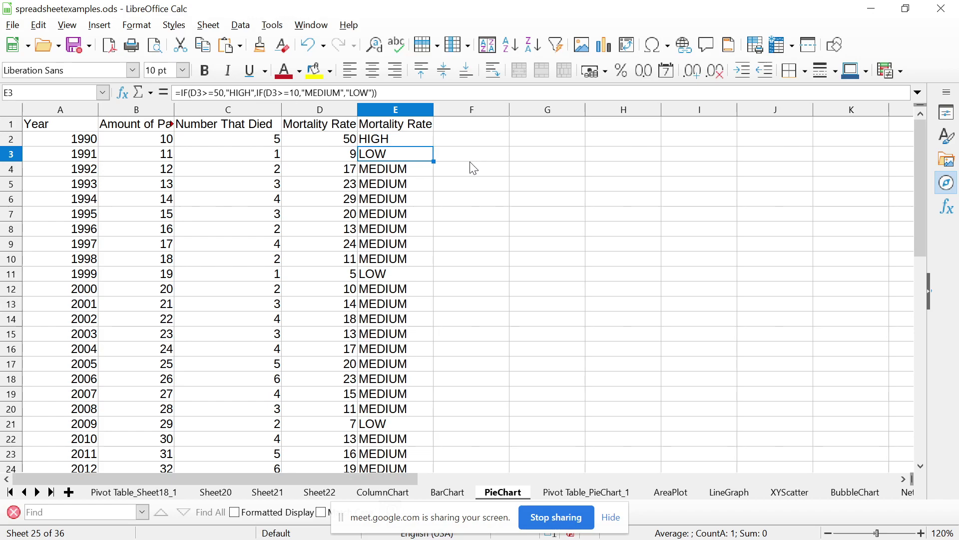
key(Down)
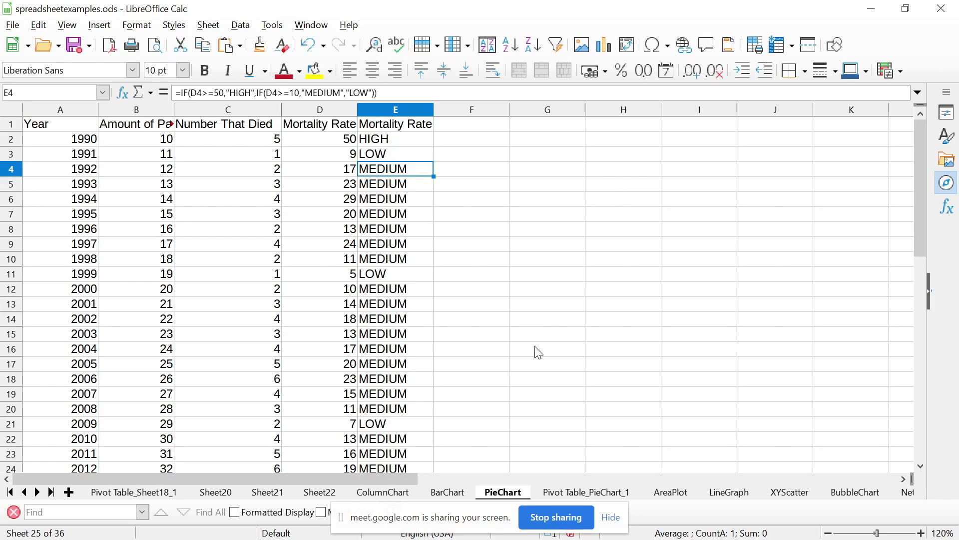
key(alt+Tab)
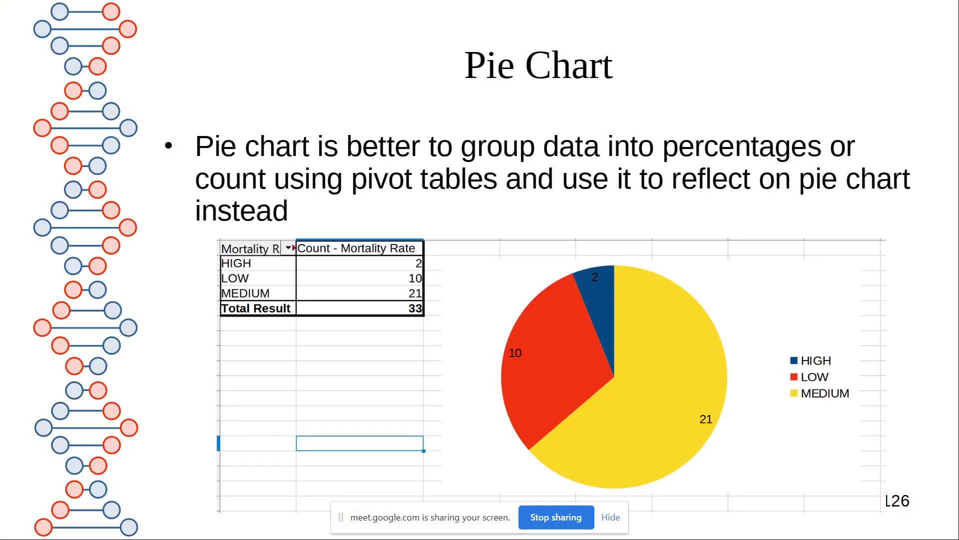
key(alt+Tab)
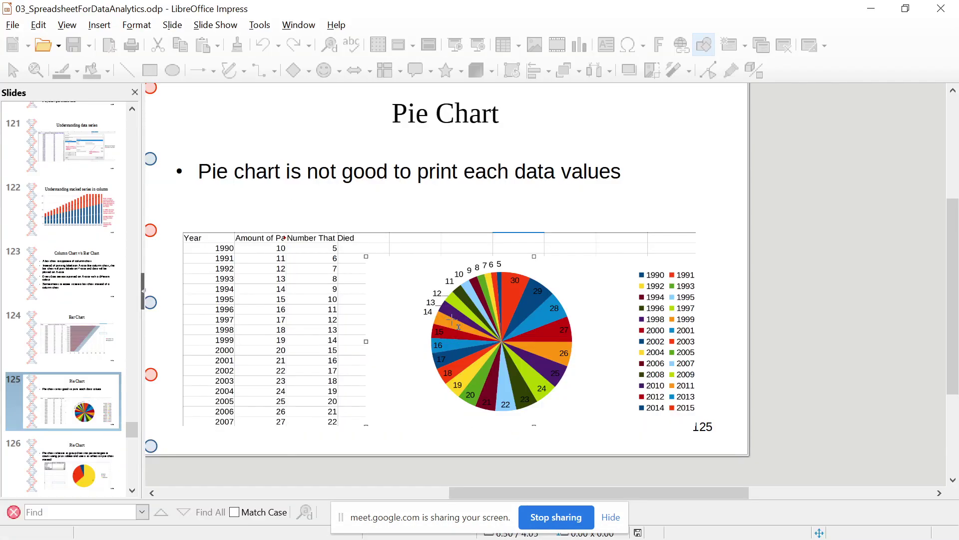
key(alt+Tab)
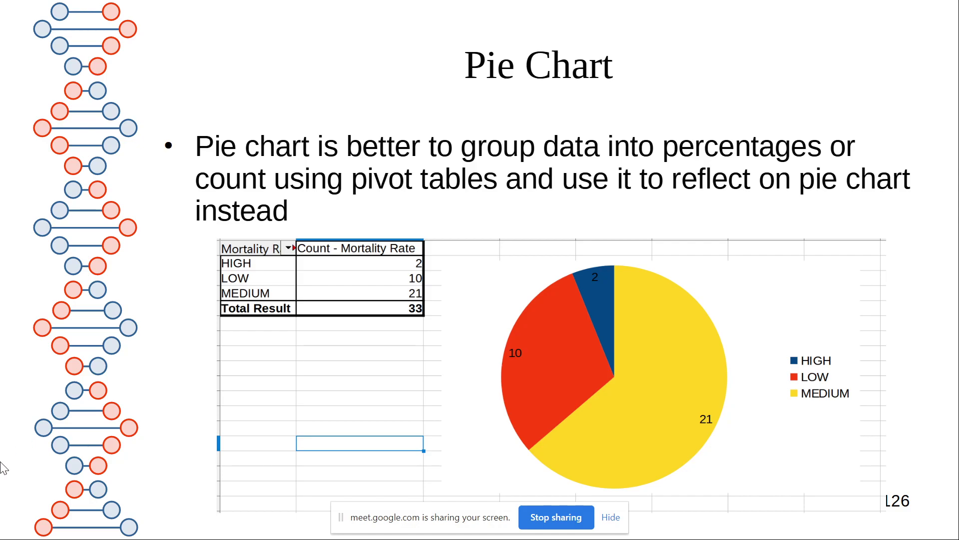
key(super)
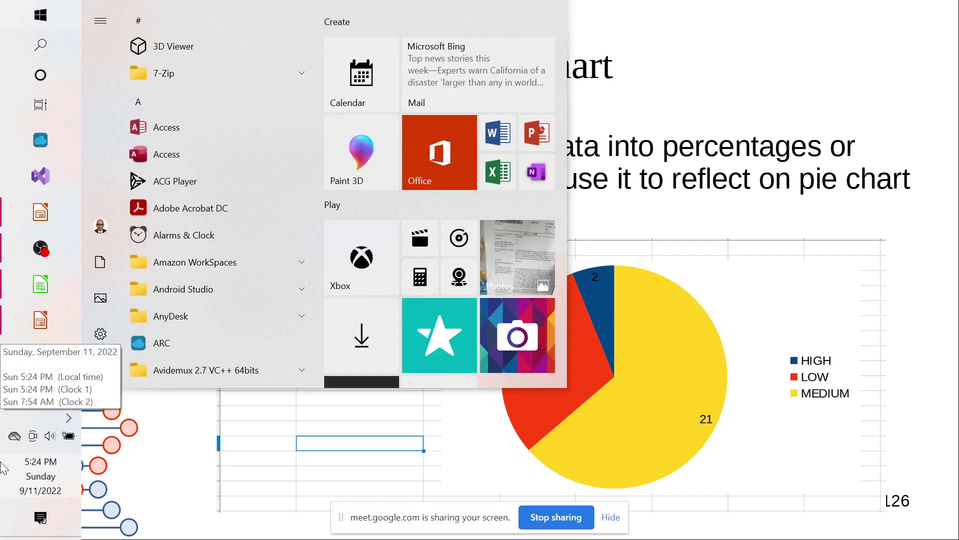
key(super)
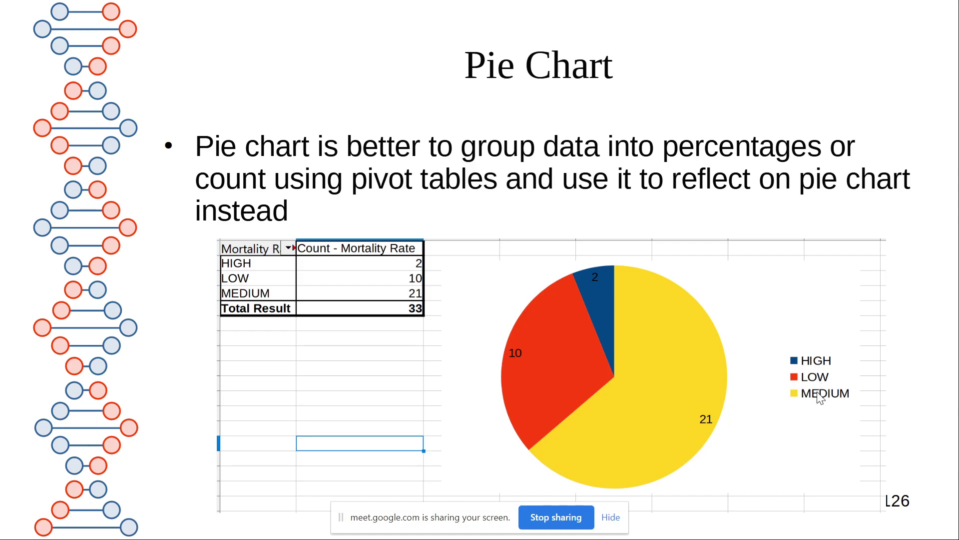
click(360, 371)
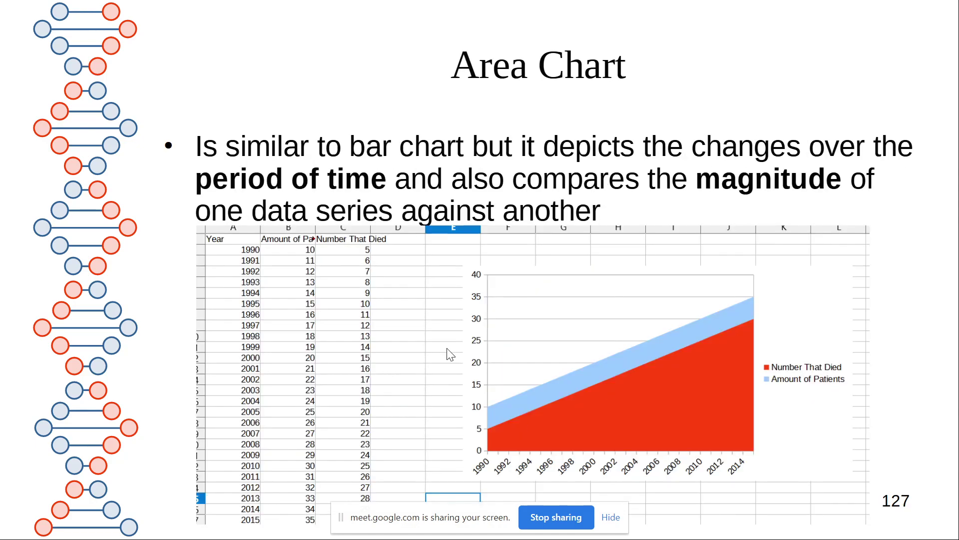
key(Left)
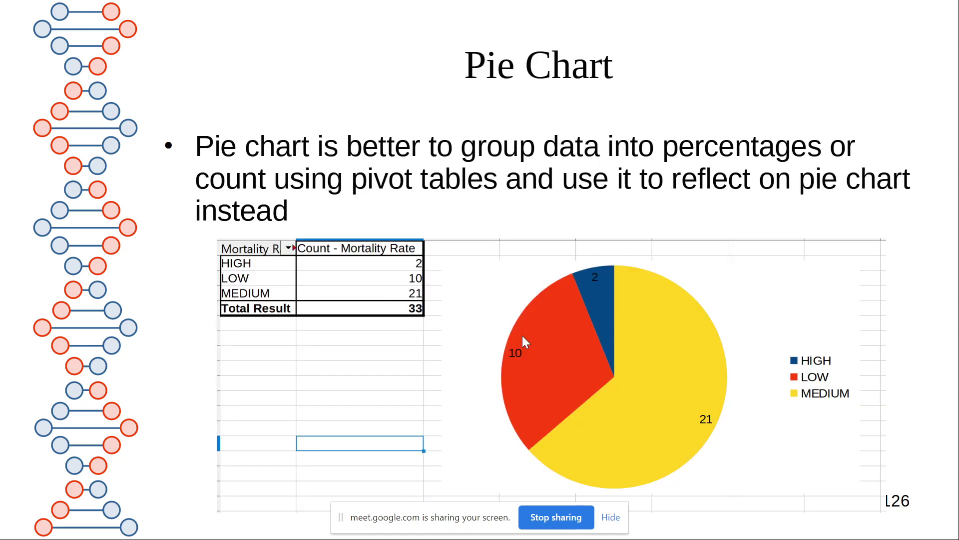
End the slideshow and place the cursor before 'or' in the Pie Chart slide's bullet text
key(Escape)
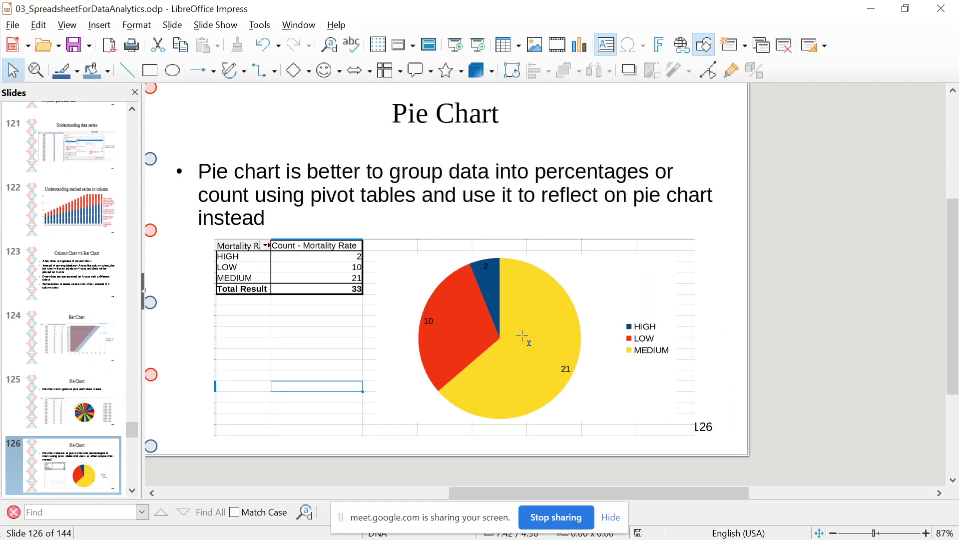
click(133, 490)
click(133, 490)
click(132, 490)
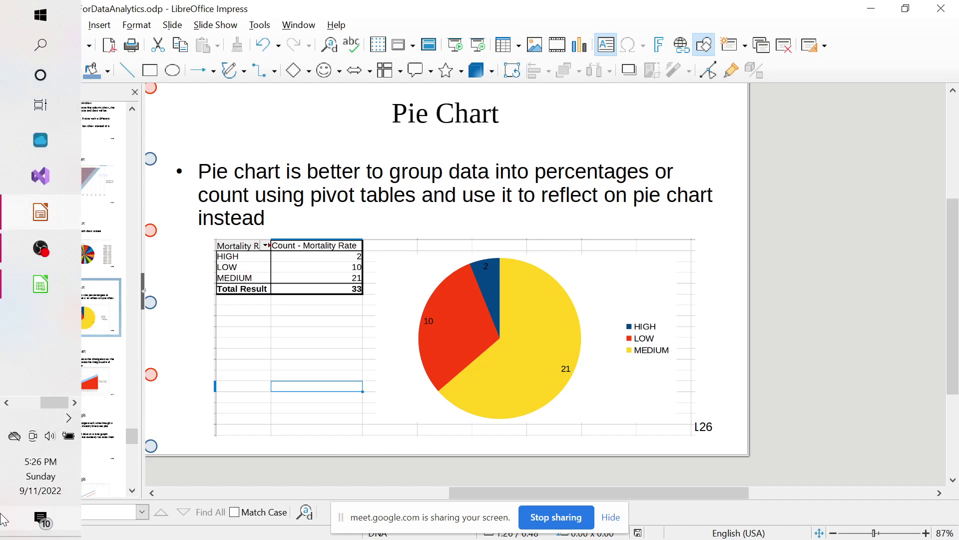
click(626, 176)
click(659, 173)
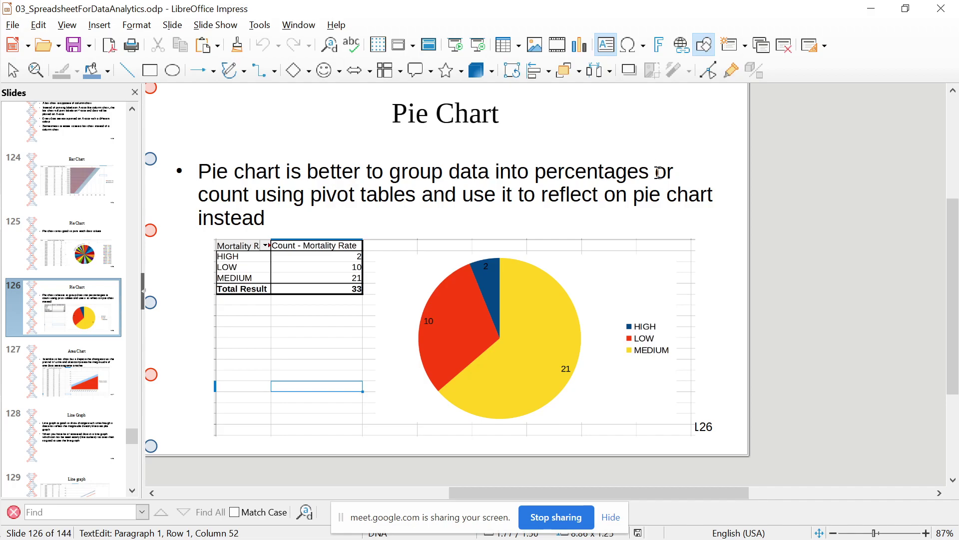
key(alt+Tab)
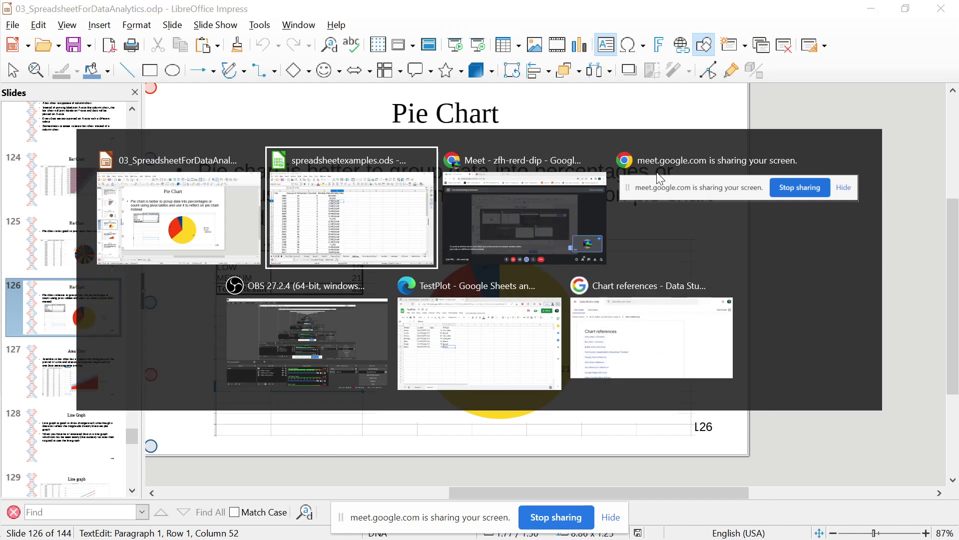
Bring OBS Studio forward and close Chrome's 'You're presenting' notification
key(alt+Tab)
key(alt+Tab)
key(Tab)
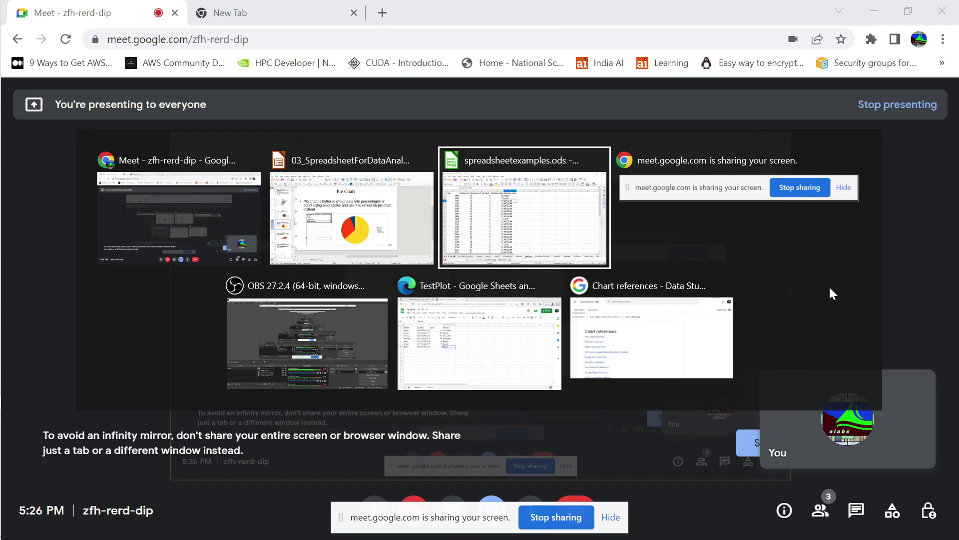
key(Tab)
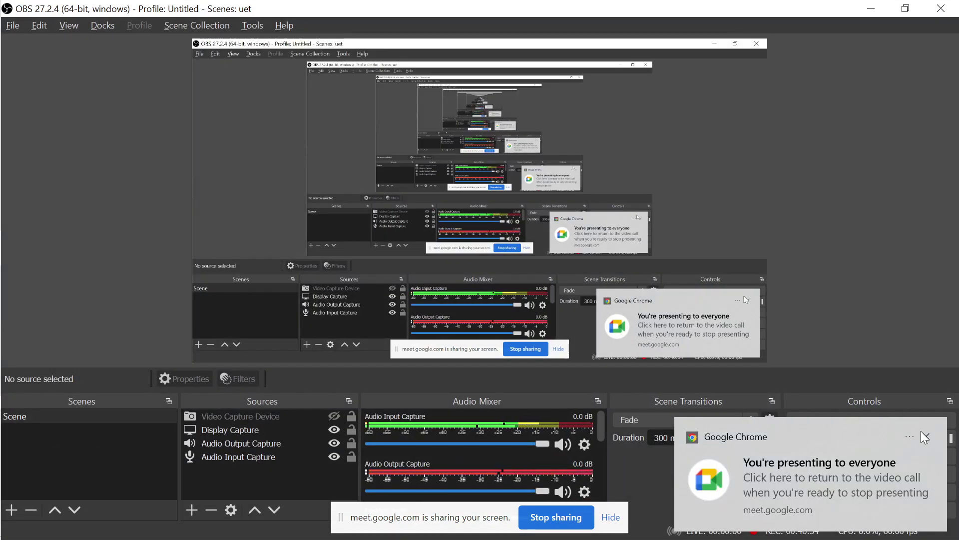
click(925, 437)
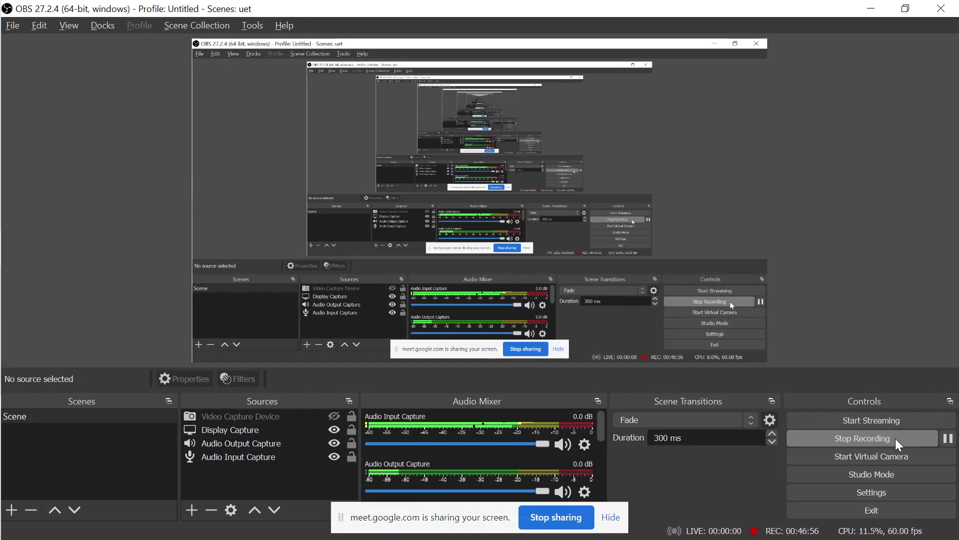